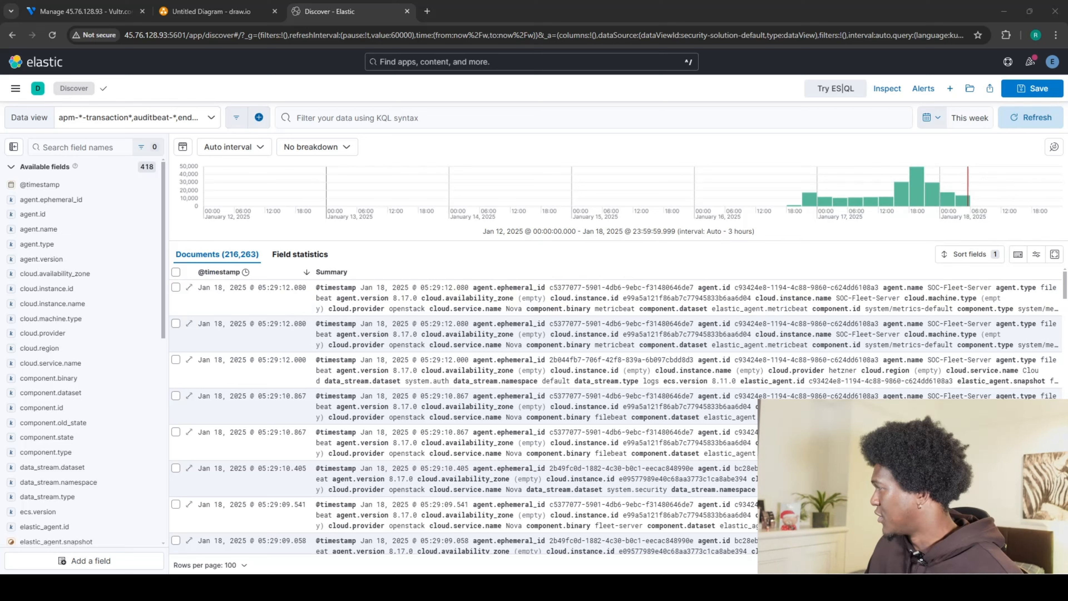
Set the Discover time range to 'This week' from the Quick select Commonly used list.
{"action": "left_click", "coordinate": [931, 118]}
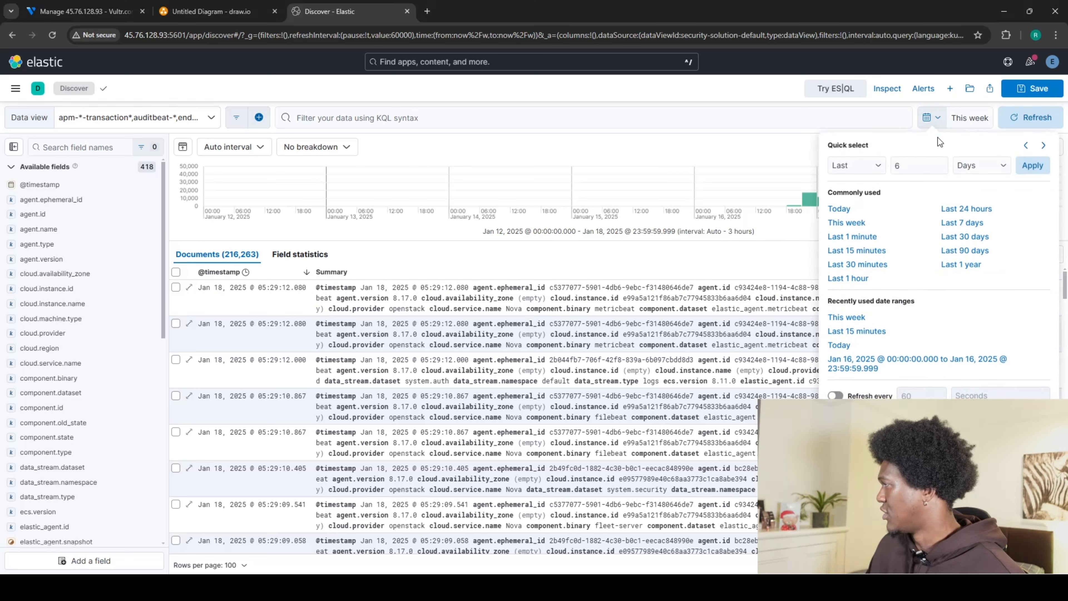
{"action": "left_click", "coordinate": [846, 223]}
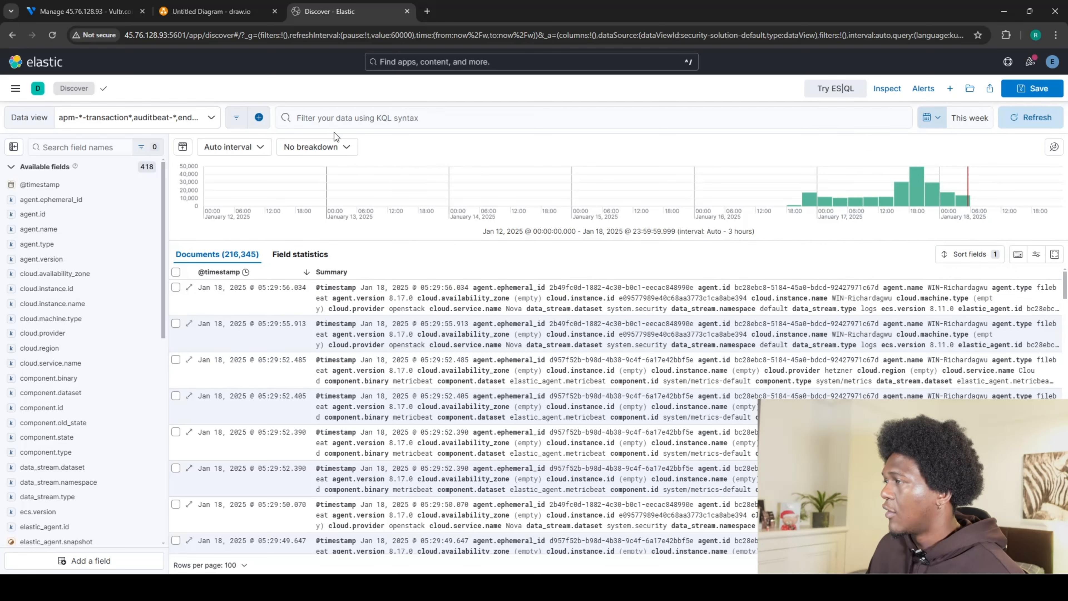
Run a KQL query for the Windows server's WIN- hostname, leaving 132,258 hits.
{"action": "left_click", "coordinate": [338, 119]}
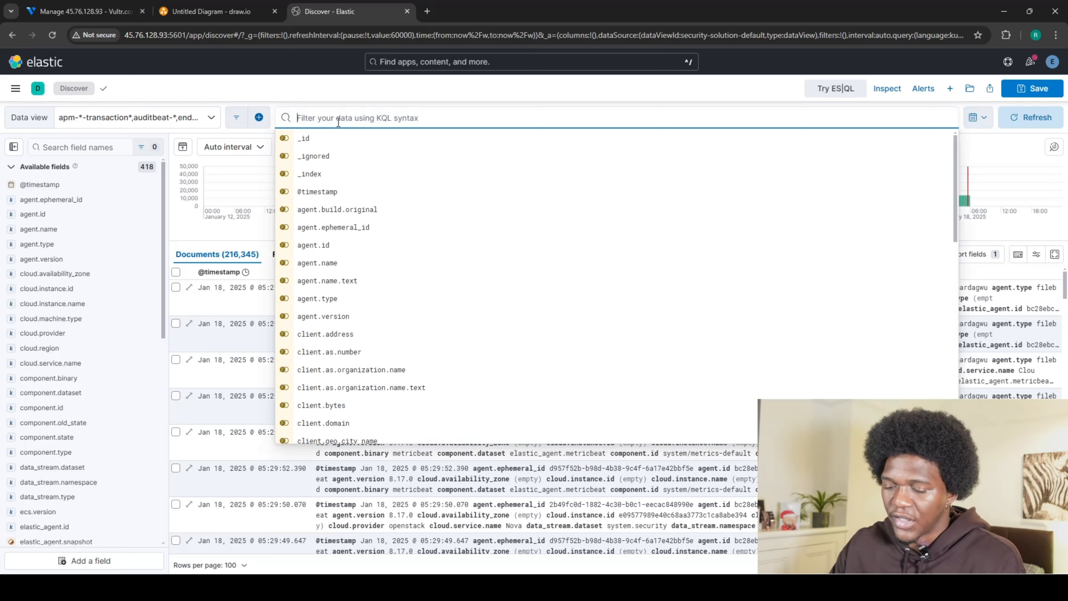
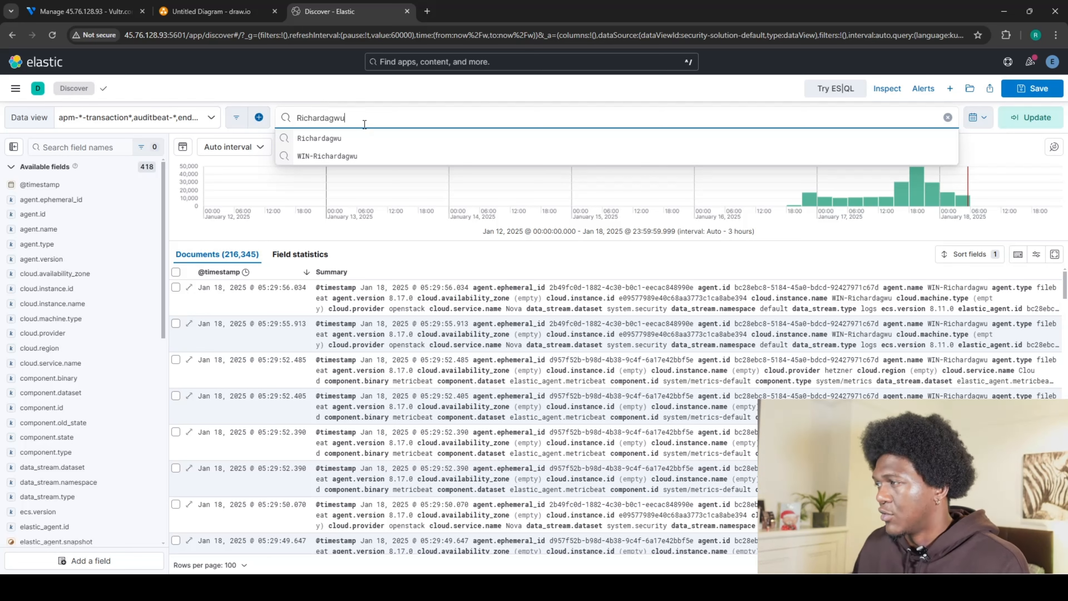
{"action": "left_click", "coordinate": [339, 156]}
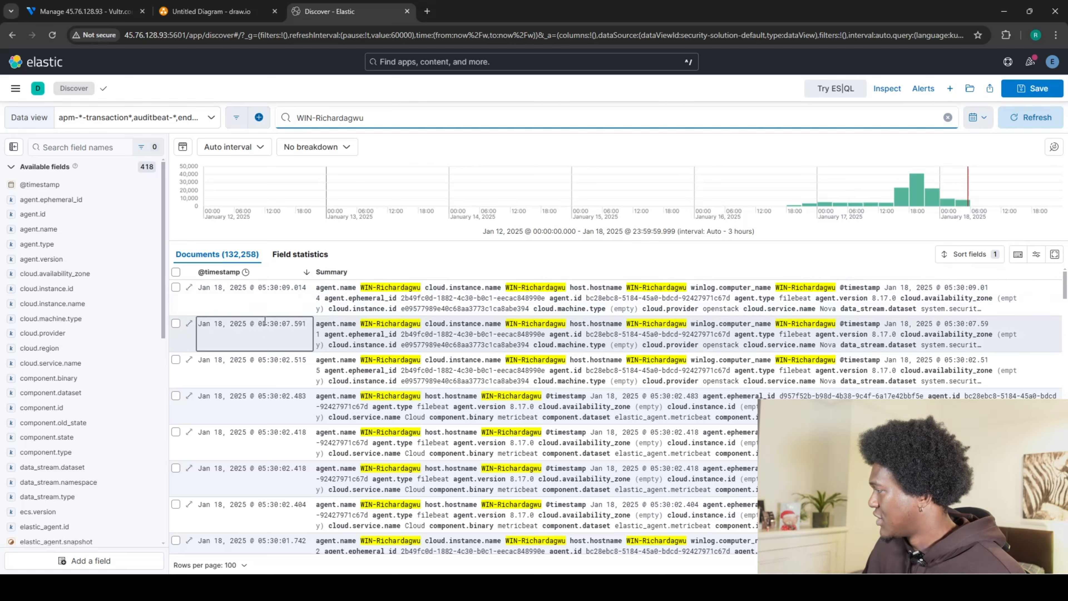
Expand the newest document and review its fields: failed logon, event code 4625, outcome failure.
{"action": "left_click", "coordinate": [185, 289]}
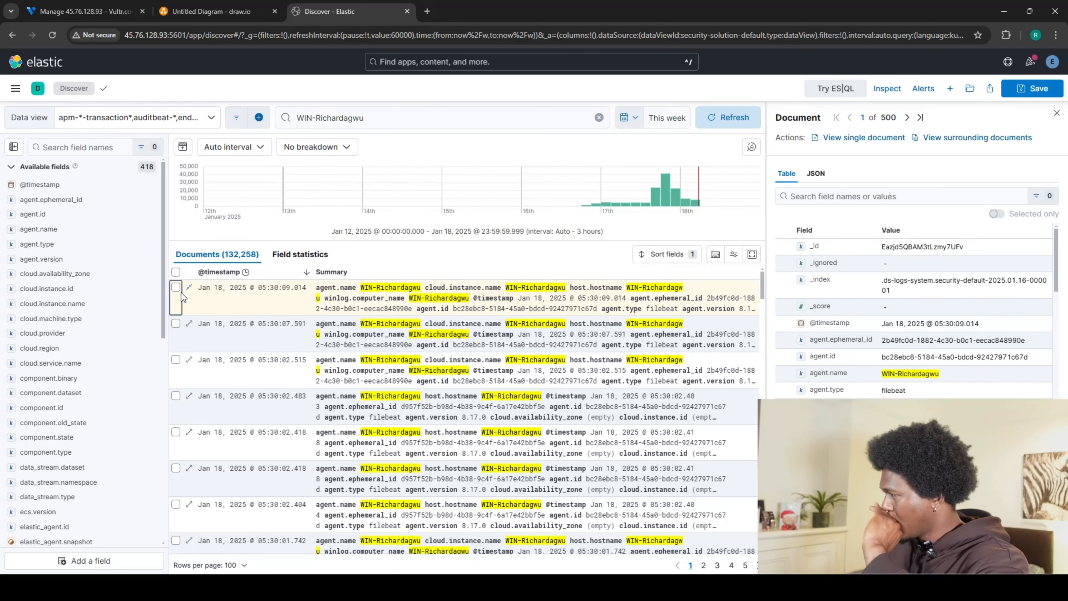
{"action": "scroll", "coordinate": [897, 373], "scroll_direction": "down", "scroll_amount": 5}
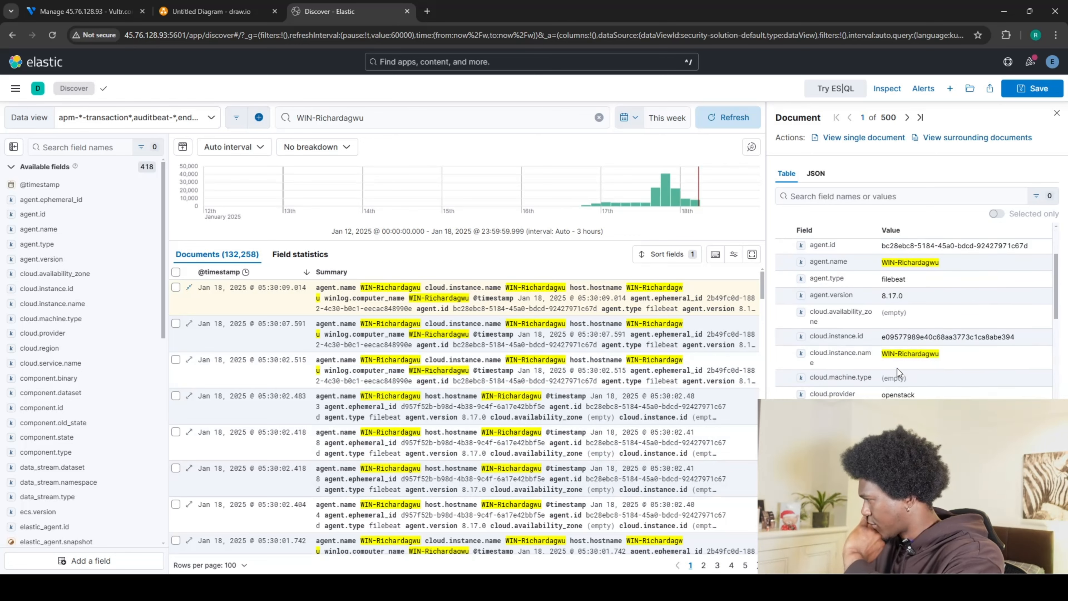
{"action": "scroll", "coordinate": [896, 372], "scroll_direction": "down", "scroll_amount": 3}
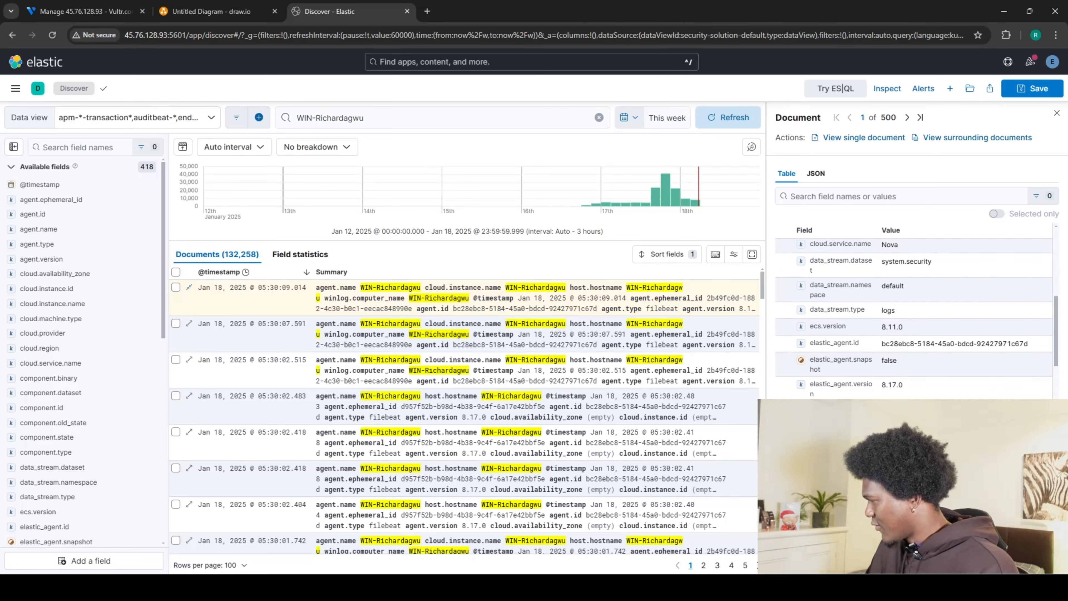
{"action": "scroll", "coordinate": [927, 381], "scroll_direction": "down", "scroll_amount": 2}
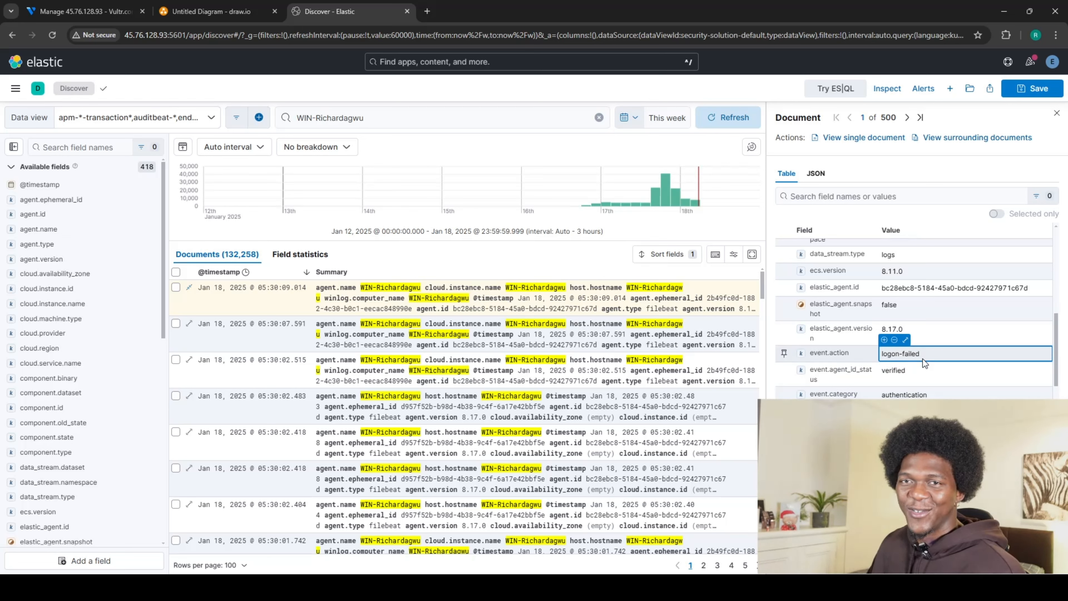
{"action": "scroll", "coordinate": [916, 384], "scroll_direction": "down", "scroll_amount": 3}
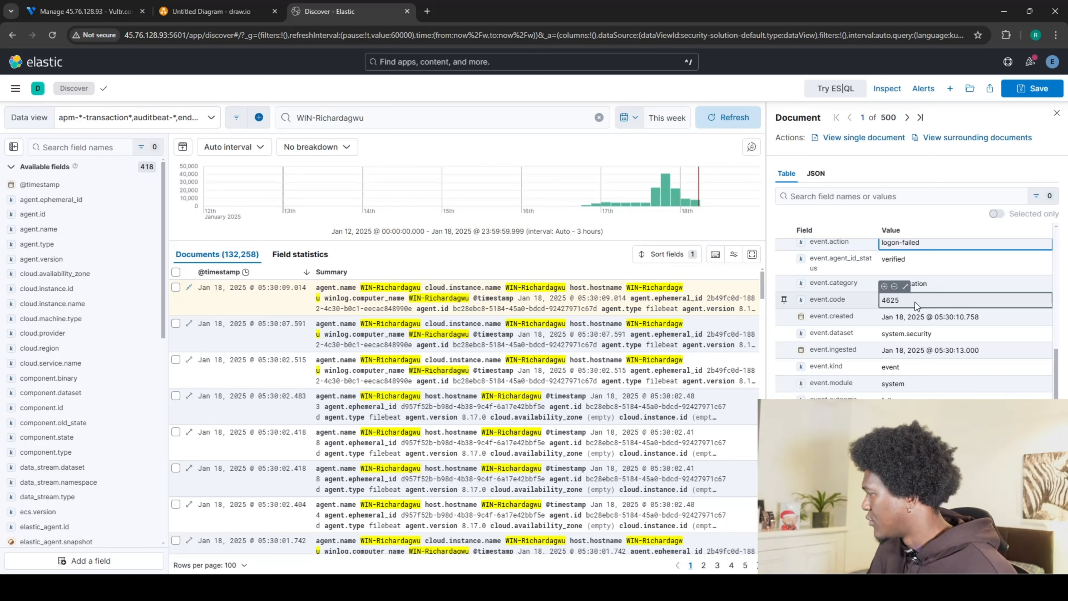
{"action": "scroll", "coordinate": [916, 303], "scroll_direction": "down", "scroll_amount": 3}
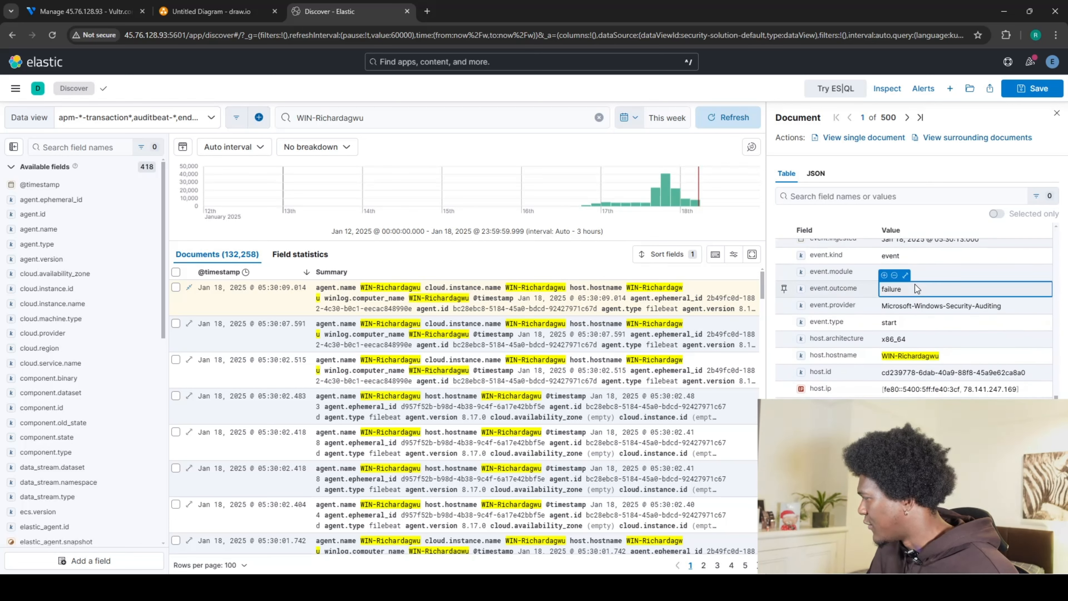
{"action": "scroll", "coordinate": [916, 294], "scroll_direction": "down", "scroll_amount": 2}
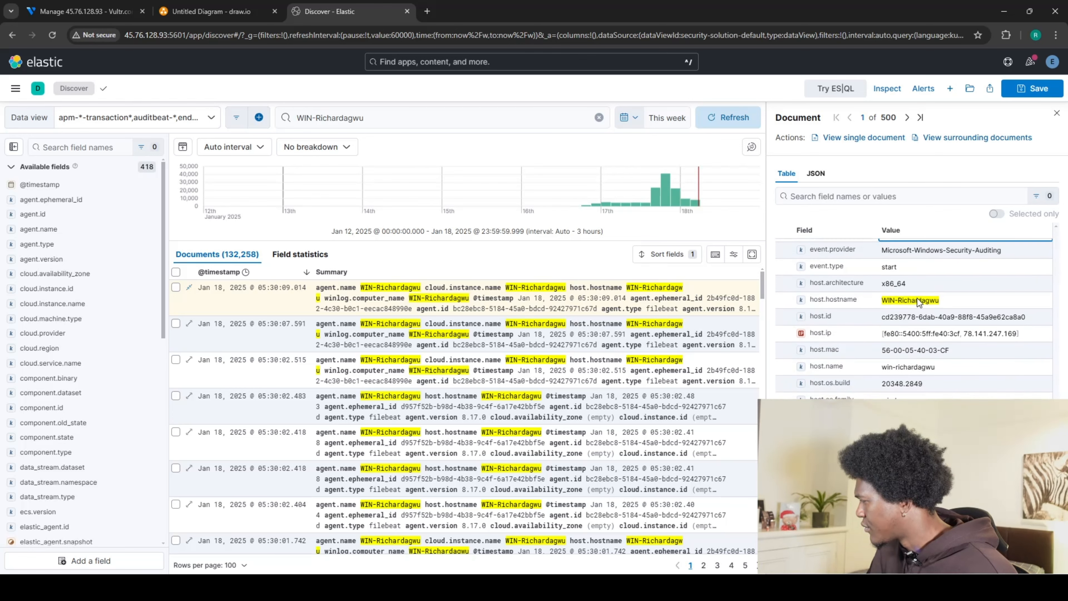
{"action": "scroll", "coordinate": [918, 302], "scroll_direction": "down", "scroll_amount": 1}
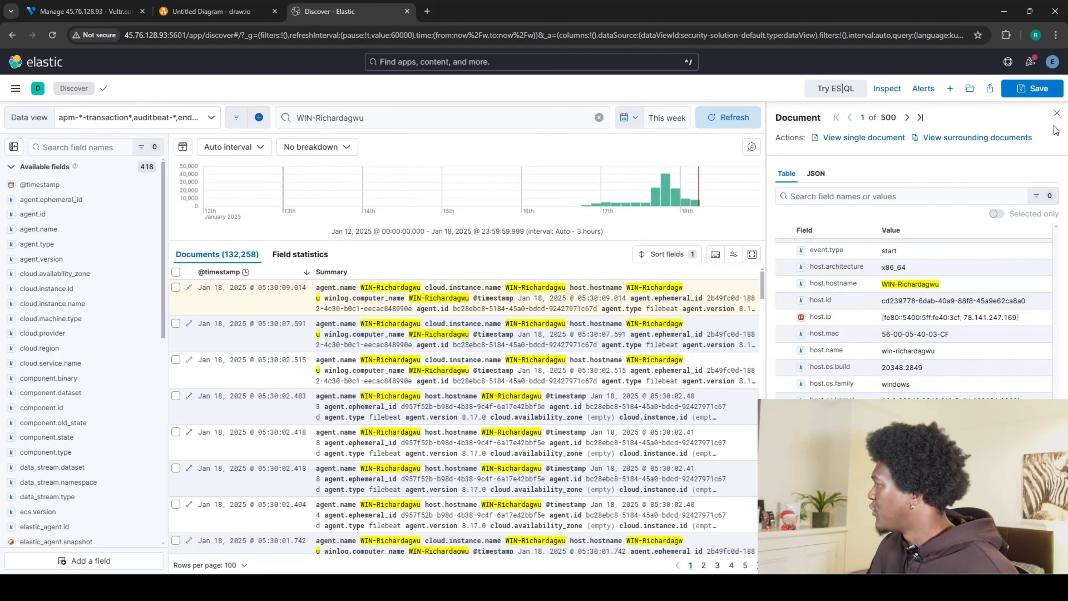
Close the Document flyout, select the newest event entry, and switch to the cloud hosting dashboard.
{"action": "left_click", "coordinate": [1056, 113]}
{"action": "mouse_move", "coordinate": [334, 272]}
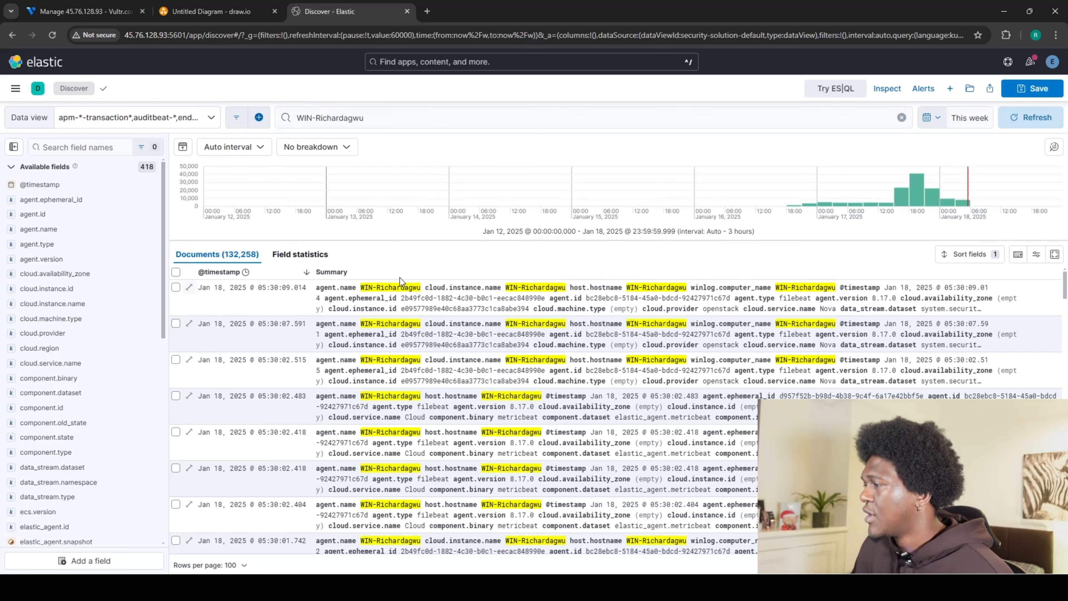
{"action": "left_click", "coordinate": [450, 298]}
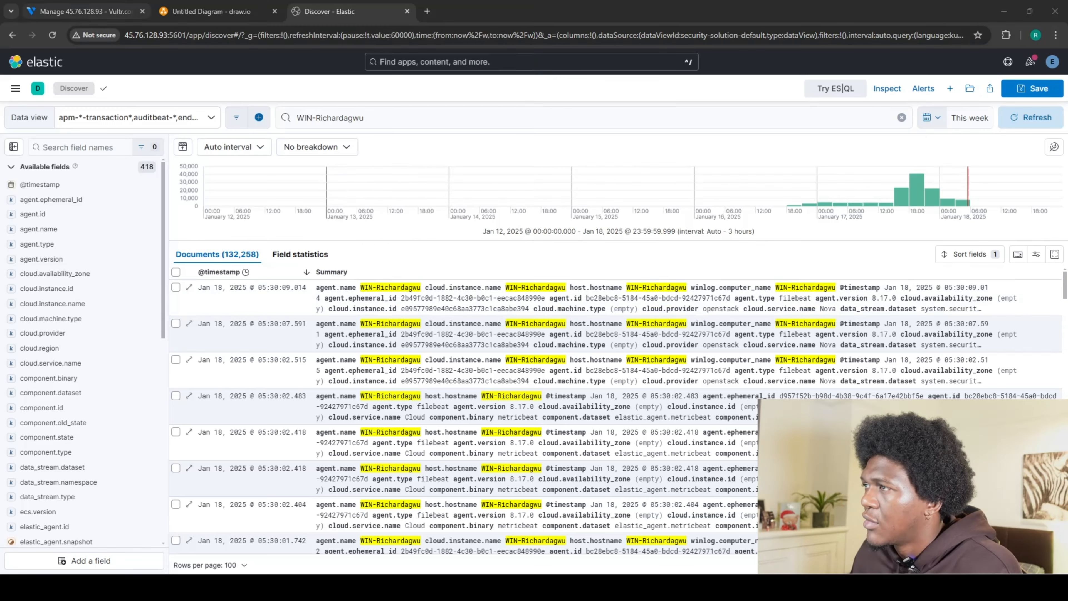
{"action": "left_click", "coordinate": [84, 12]}
Connect remotely to the Windows server using the administrator password copied from its Vultr instance page.
{"action": "left_click", "coordinate": [109, 106]}
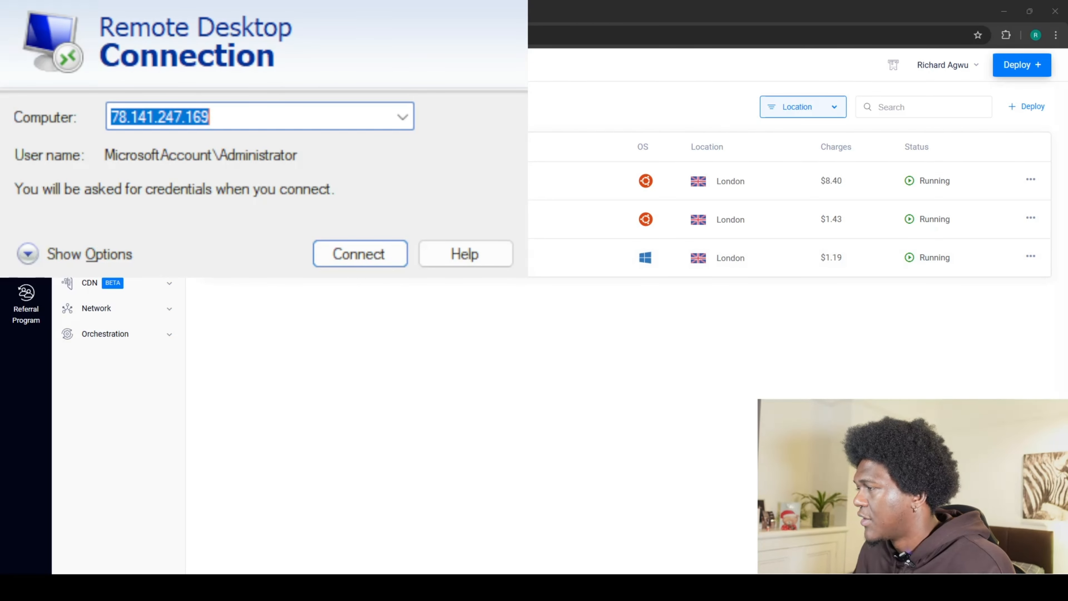
{"action": "left_click", "coordinate": [329, 255]}
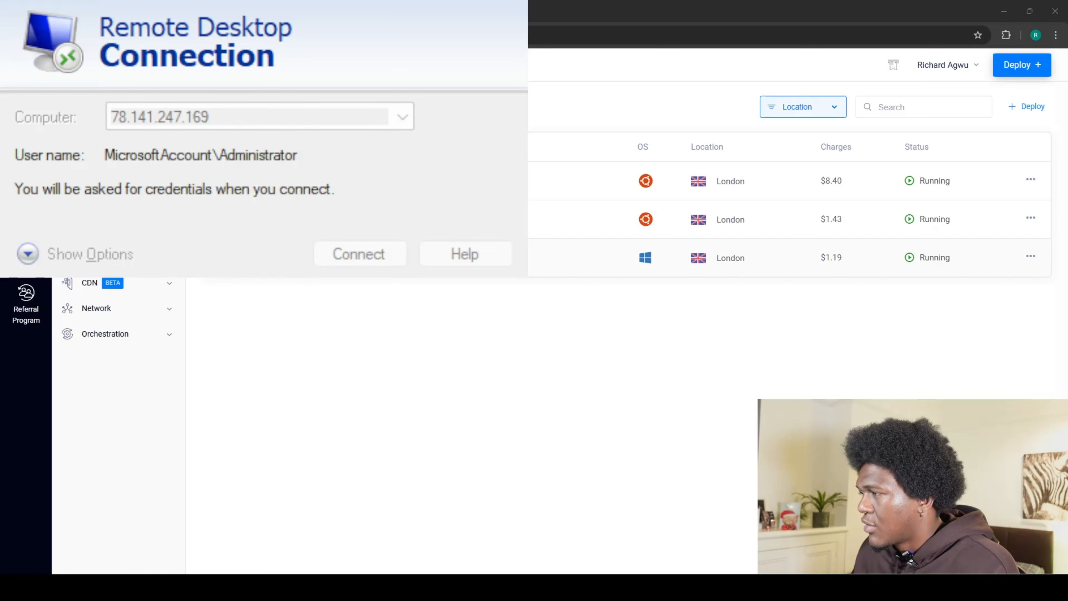
{"action": "left_click", "coordinate": [294, 255]}
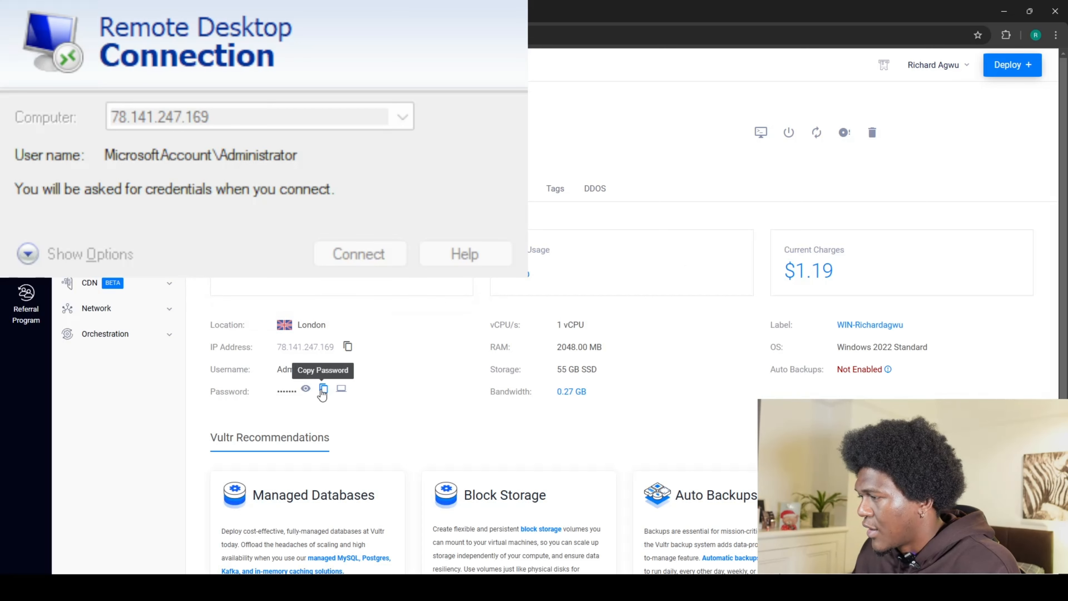
{"action": "left_click", "coordinate": [323, 391]}
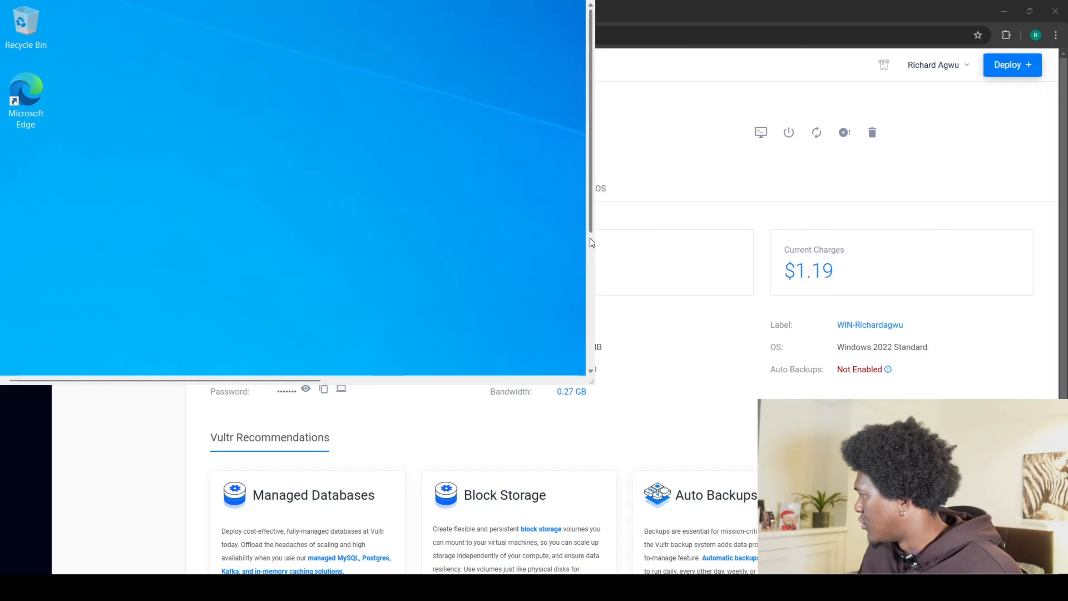
On the remote server, launch Edge, search 'sysmon', and open the Sysmon page on Microsoft Learn.
{"action": "scroll", "coordinate": [592, 236], "scroll_direction": "down", "scroll_amount": 5}
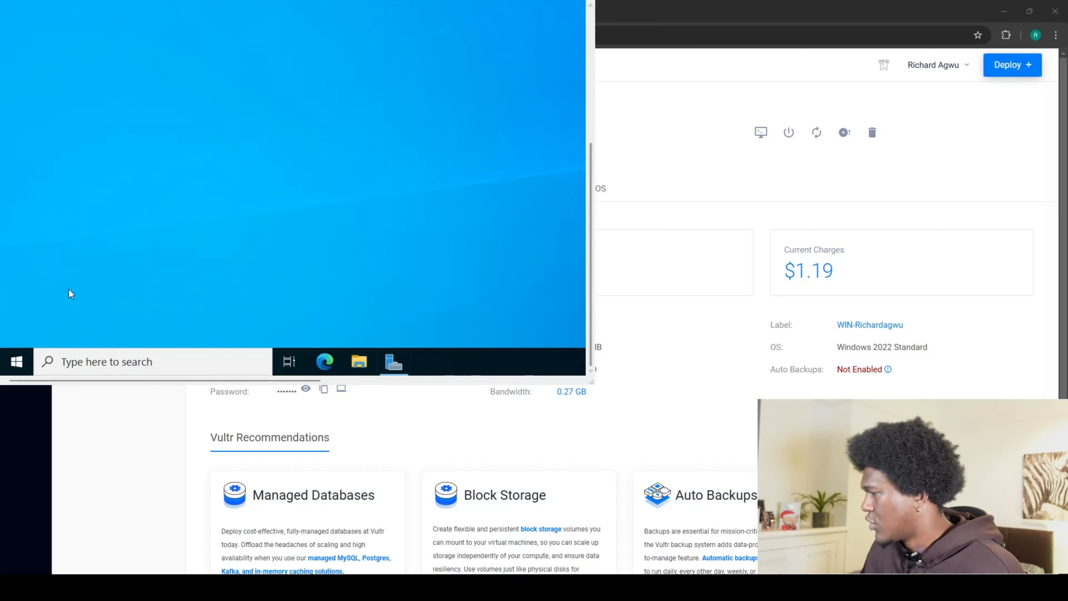
{"action": "left_click", "coordinate": [329, 361]}
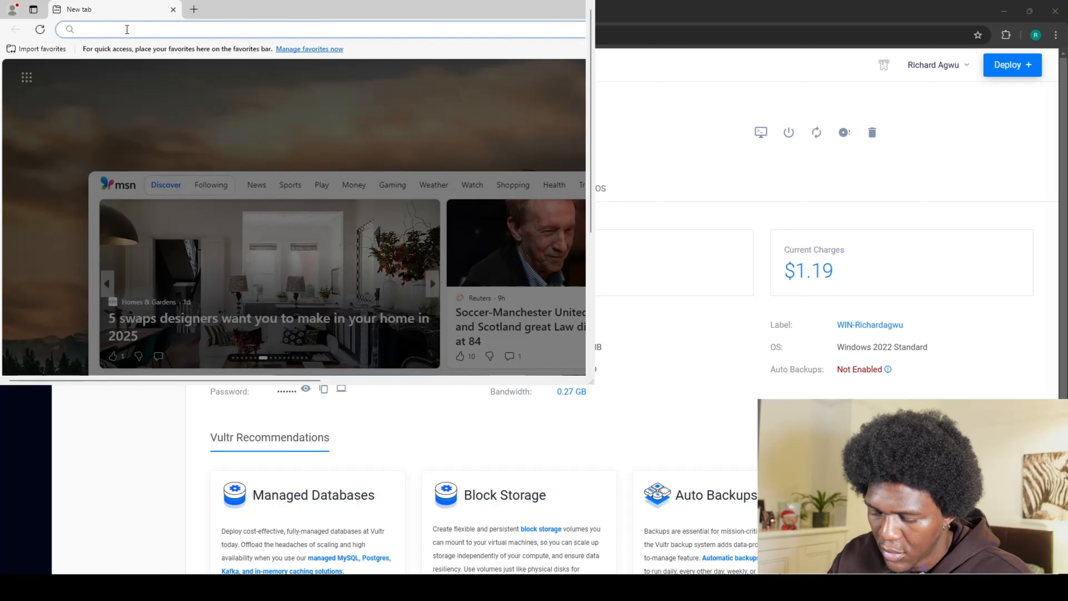
{"action": "type", "text": "sysm"}
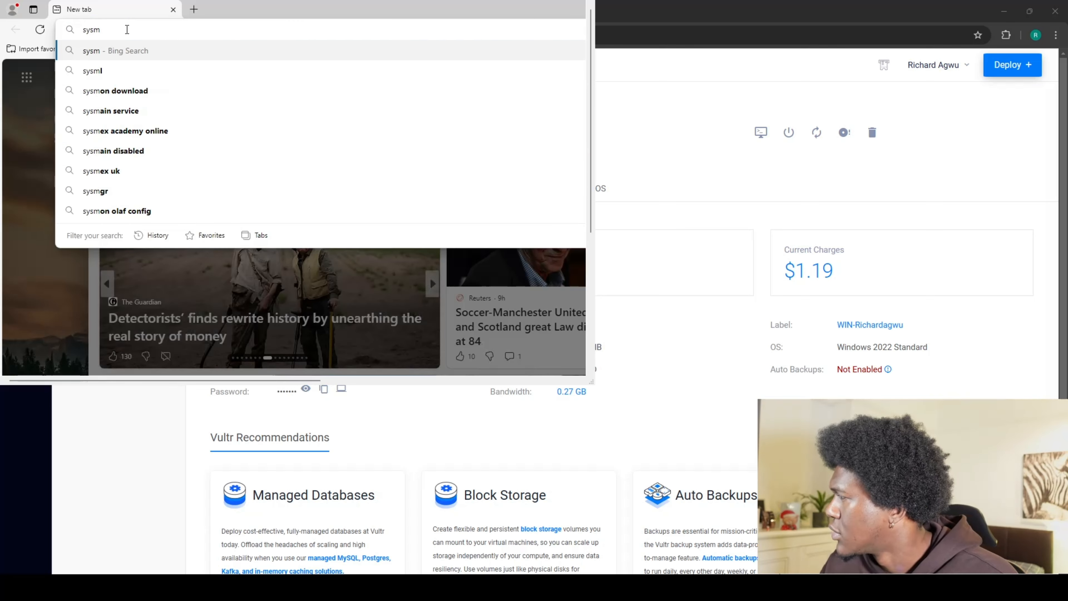
{"action": "type", "text": "on download"}
{"action": "key", "text": "Return"}
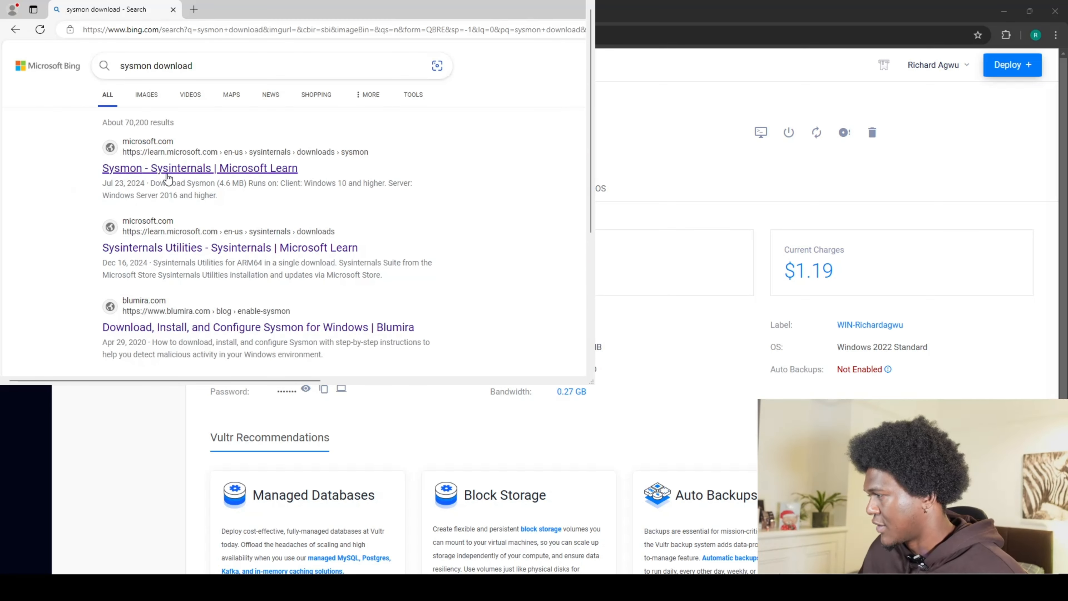
{"action": "left_click", "coordinate": [184, 172]}
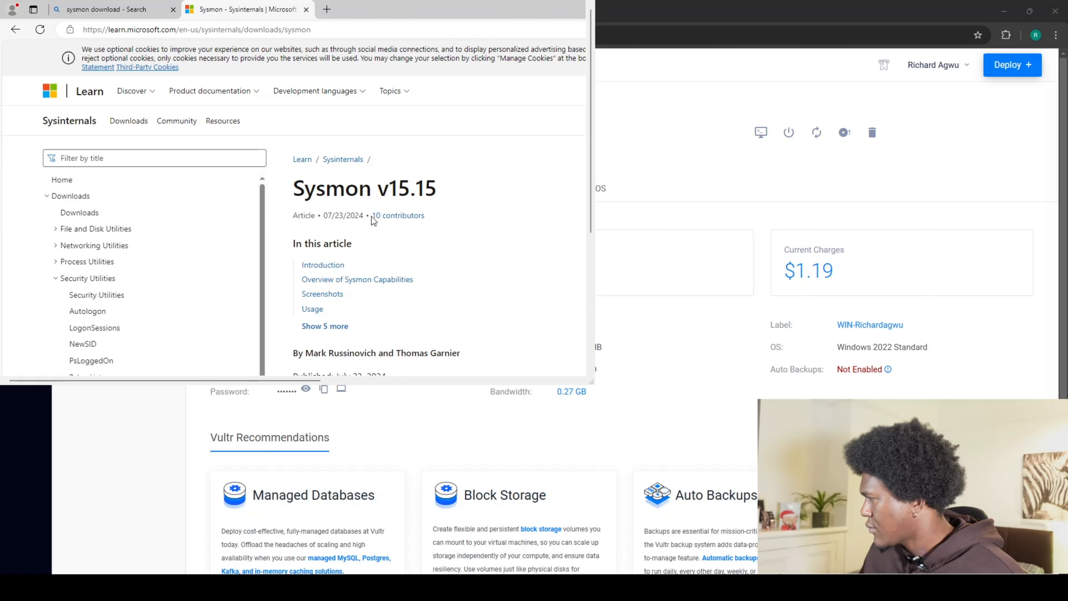
Download Sysmon.zip from the Sysinternals Sysmon page.
{"action": "scroll", "coordinate": [372, 216], "scroll_direction": "down", "scroll_amount": 3}
{"action": "scroll", "coordinate": [426, 202], "scroll_direction": "up", "scroll_amount": 3}
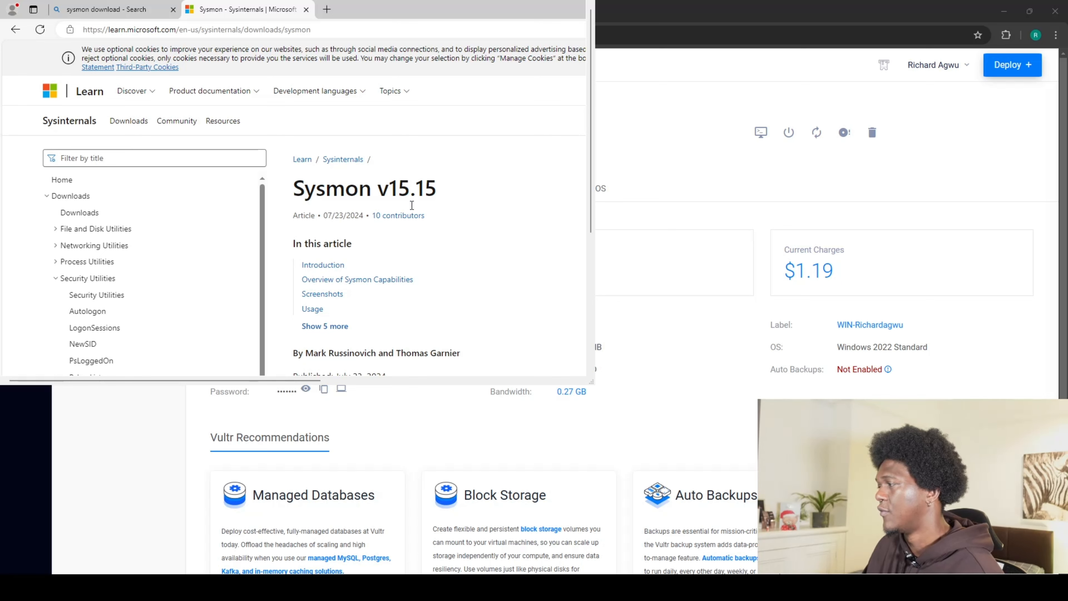
{"action": "scroll", "coordinate": [389, 222], "scroll_direction": "down", "scroll_amount": 2}
{"action": "scroll", "coordinate": [370, 194], "scroll_direction": "down", "scroll_amount": 2}
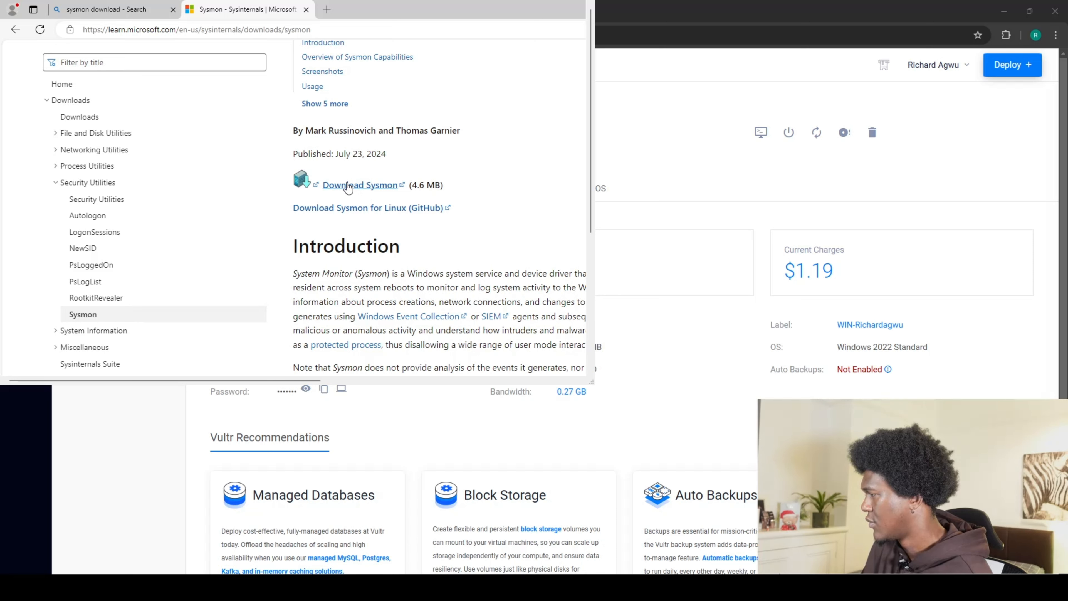
{"action": "left_click", "coordinate": [348, 185]}
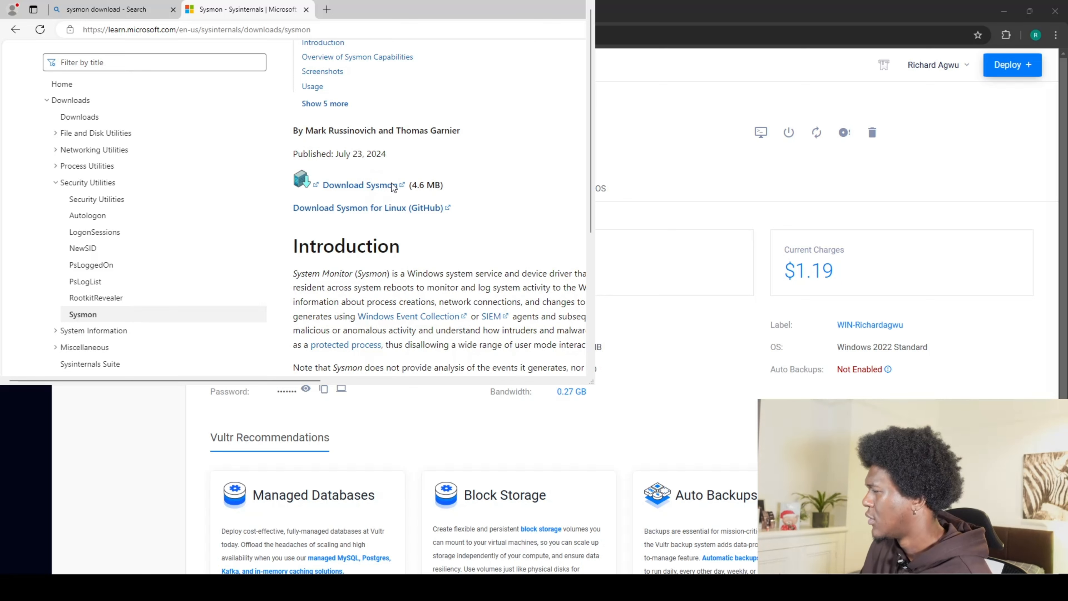
{"action": "scroll", "coordinate": [348, 240], "scroll_direction": "down", "scroll_amount": 5}
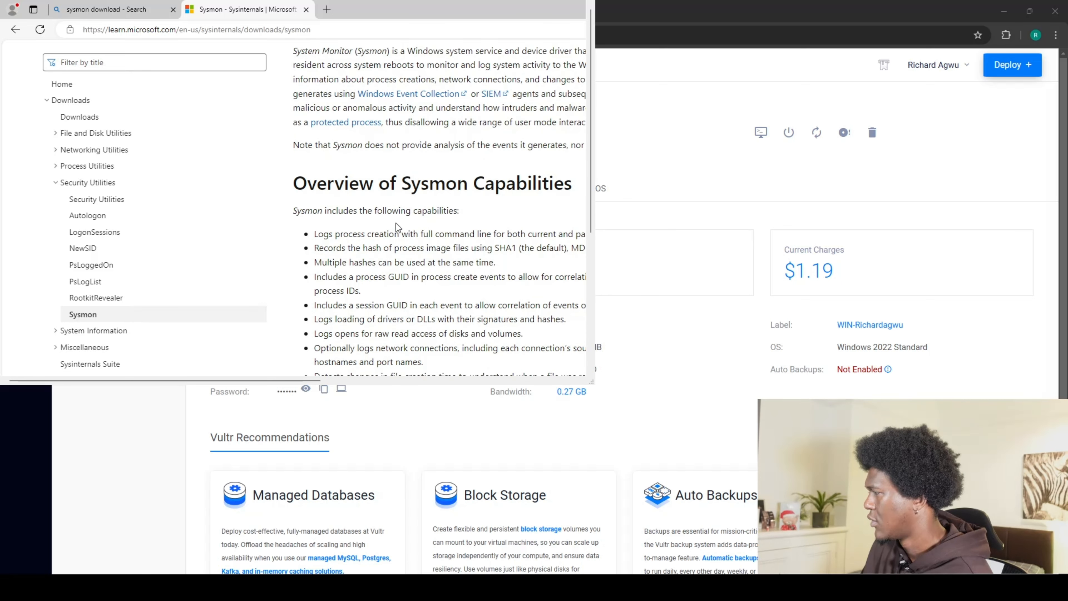
{"action": "scroll", "coordinate": [397, 227], "scroll_direction": "up", "scroll_amount": 5}
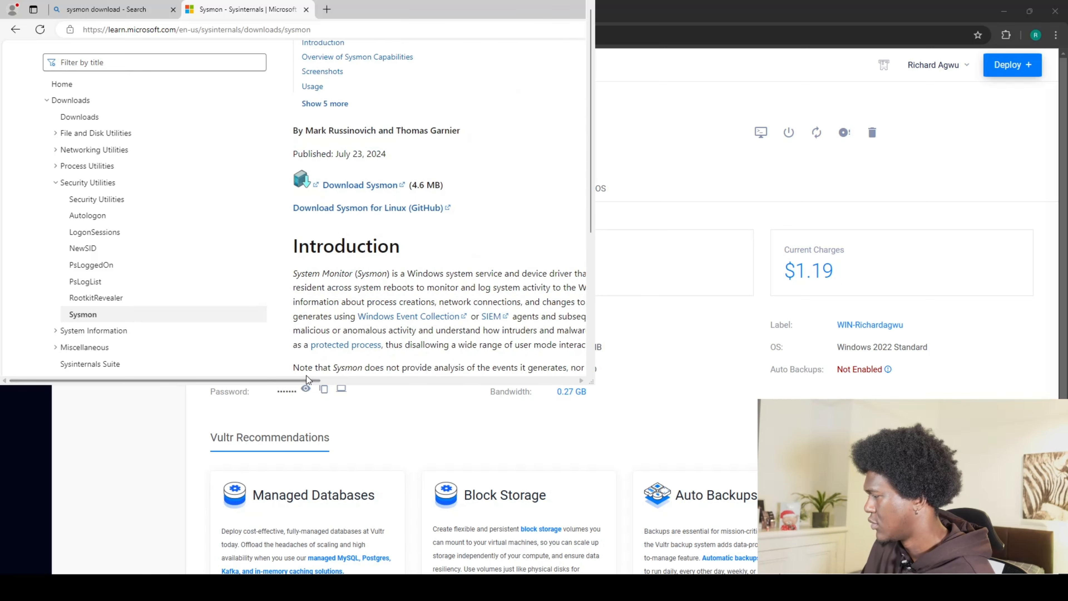
{"action": "left_click_drag", "start_coordinate": [306, 378], "coordinate": [560, 380]}
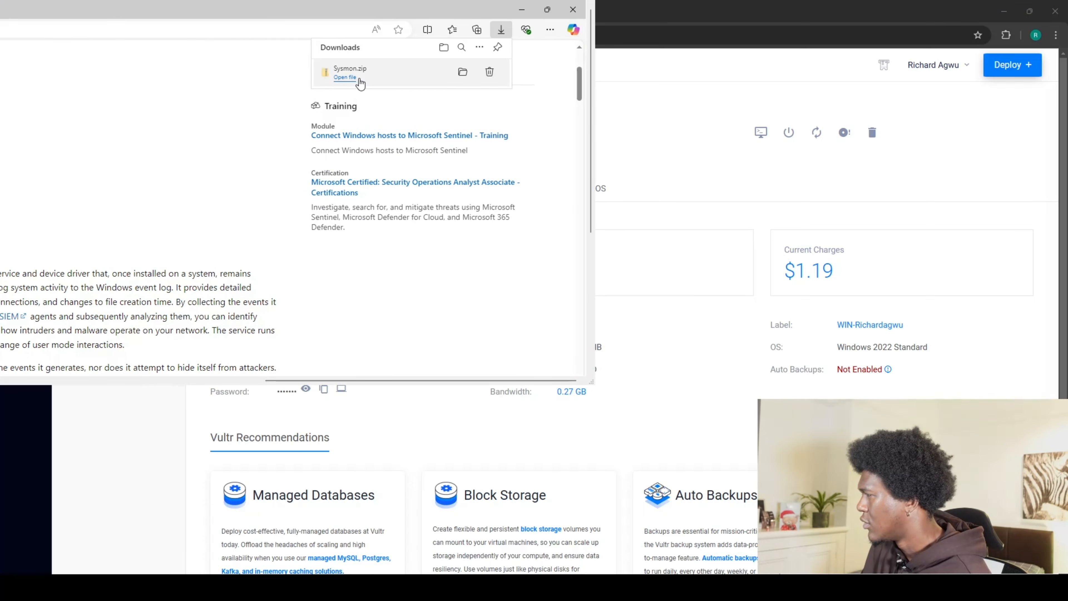
Extract Sysmon.zip into a Sysmon folder in Downloads.
{"action": "left_click", "coordinate": [462, 72]}
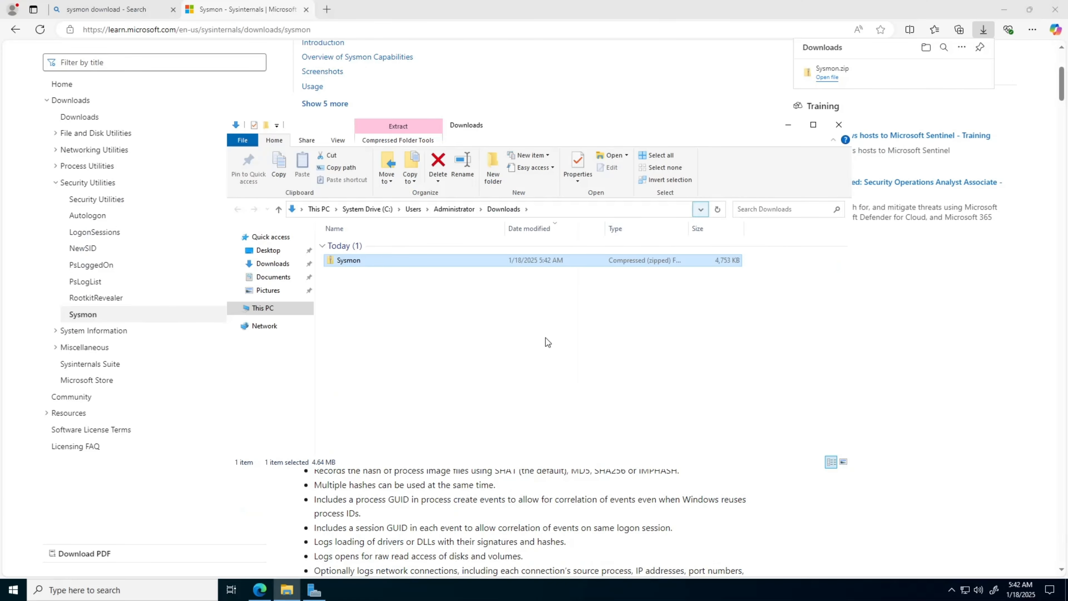
{"action": "right_click", "coordinate": [360, 264]}
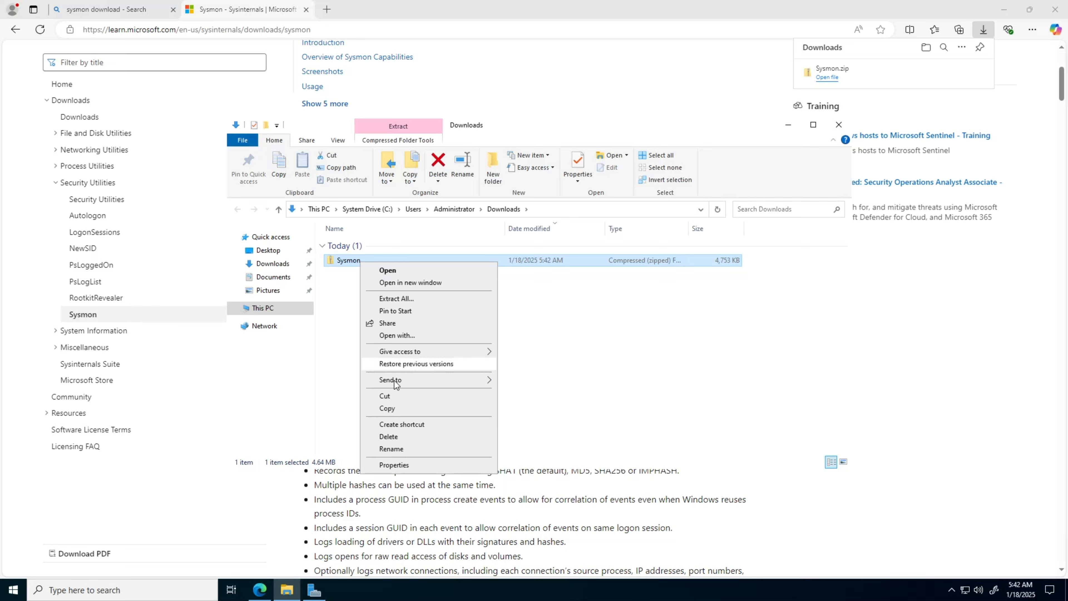
{"action": "left_click", "coordinate": [405, 299]}
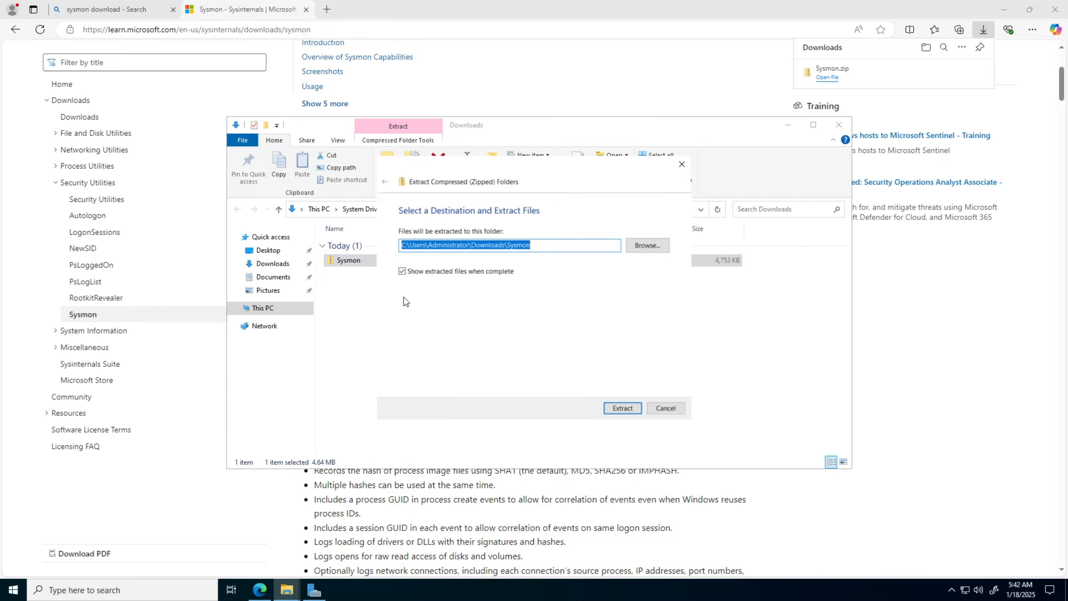
{"action": "left_click", "coordinate": [623, 408]}
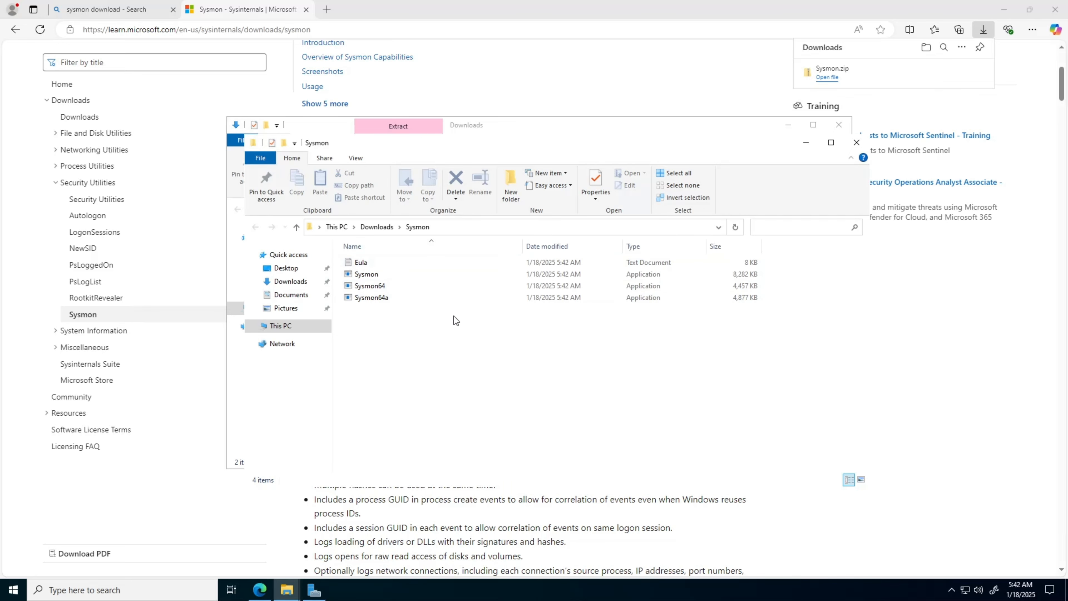
Put away the Sysmon folder window, bring the Sysmon page back, and open a new tab.
{"action": "left_click", "coordinate": [807, 142]}
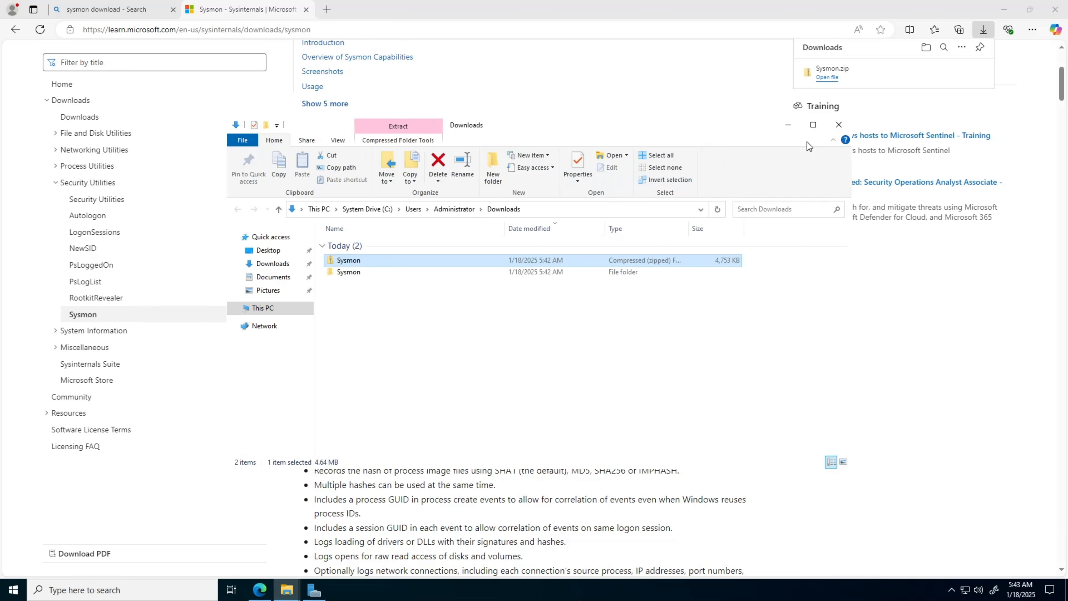
{"action": "left_click", "coordinate": [804, 113]}
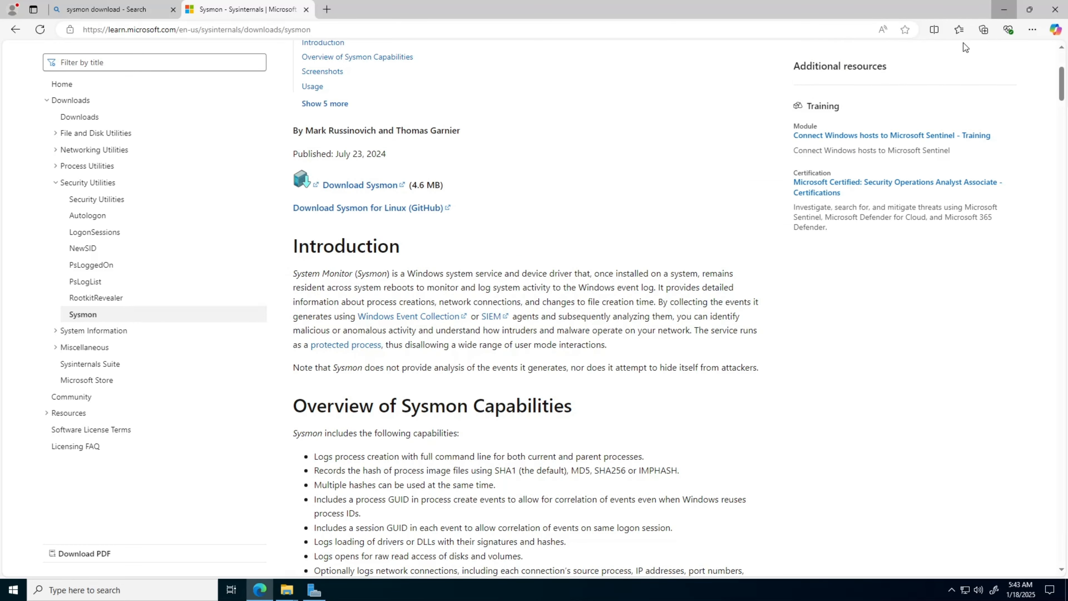
{"action": "left_click", "coordinate": [1004, 11]}
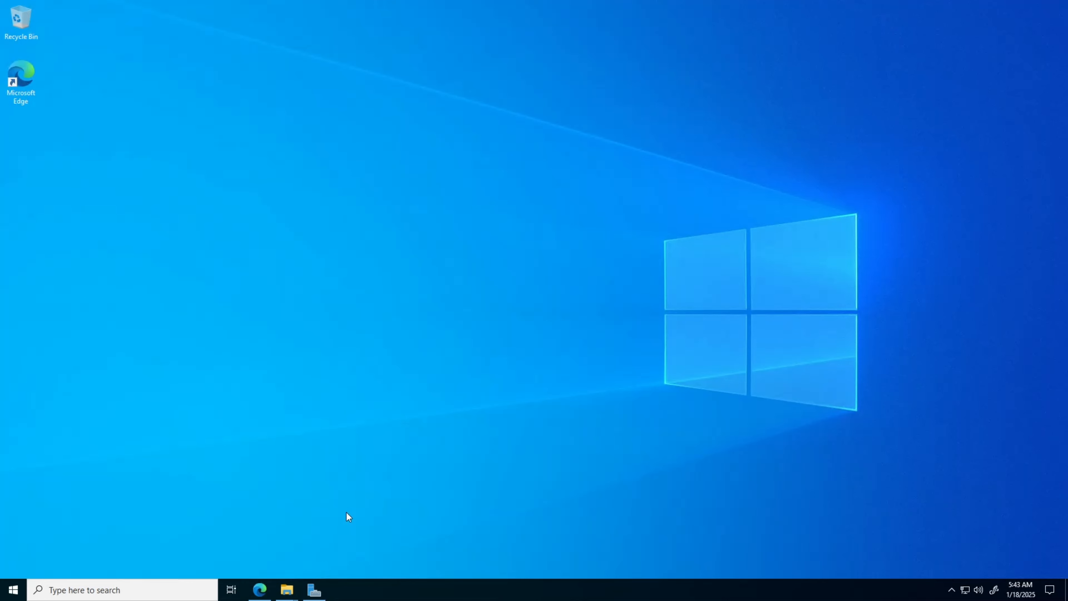
{"action": "left_click", "coordinate": [260, 590]}
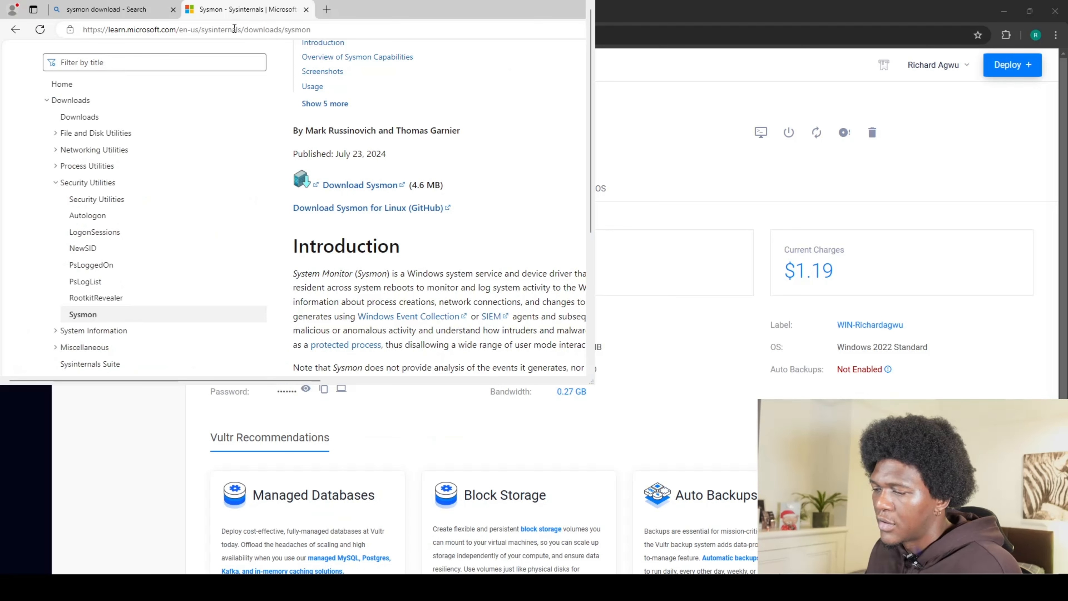
{"action": "left_click", "coordinate": [327, 10]}
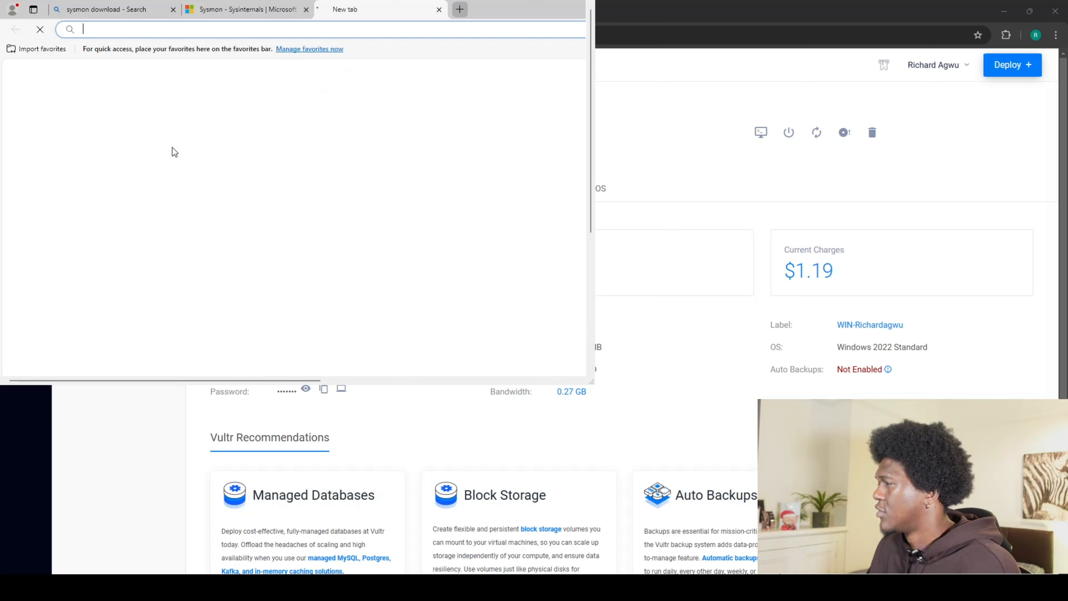
Search Google for 'sysmon olaf configuration' using the address bar suggestion.
{"action": "left_click", "coordinate": [106, 33]}
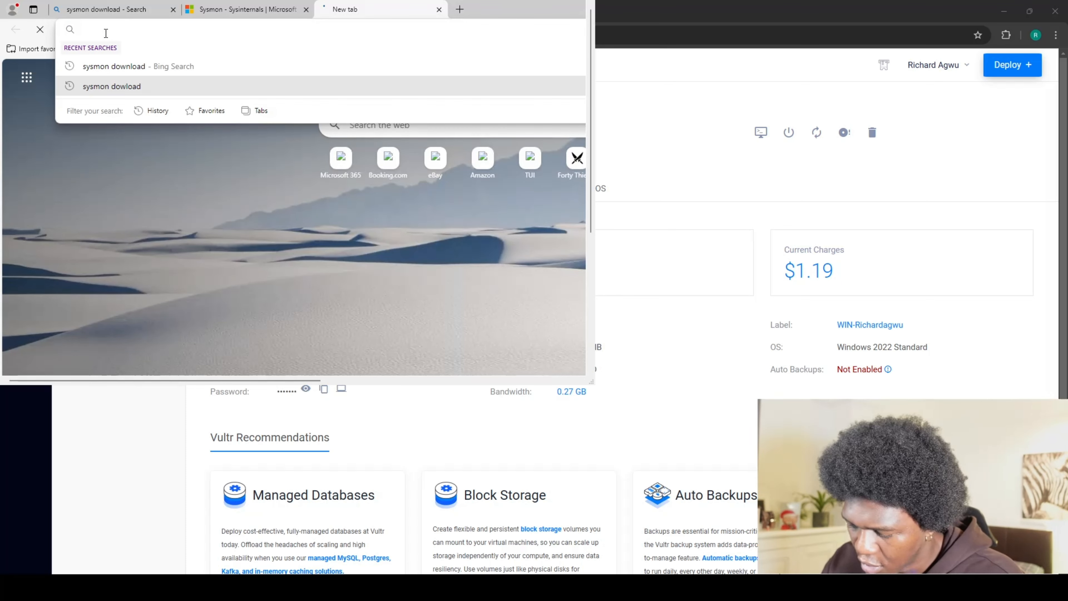
{"action": "type", "text": "sys"}
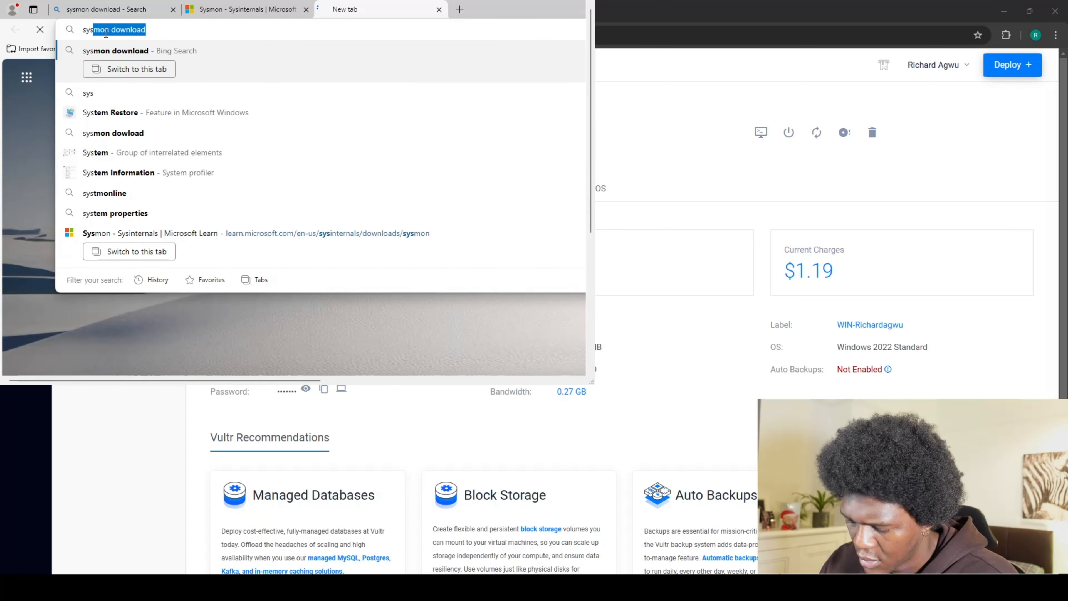
{"action": "type", "text": "mon "}
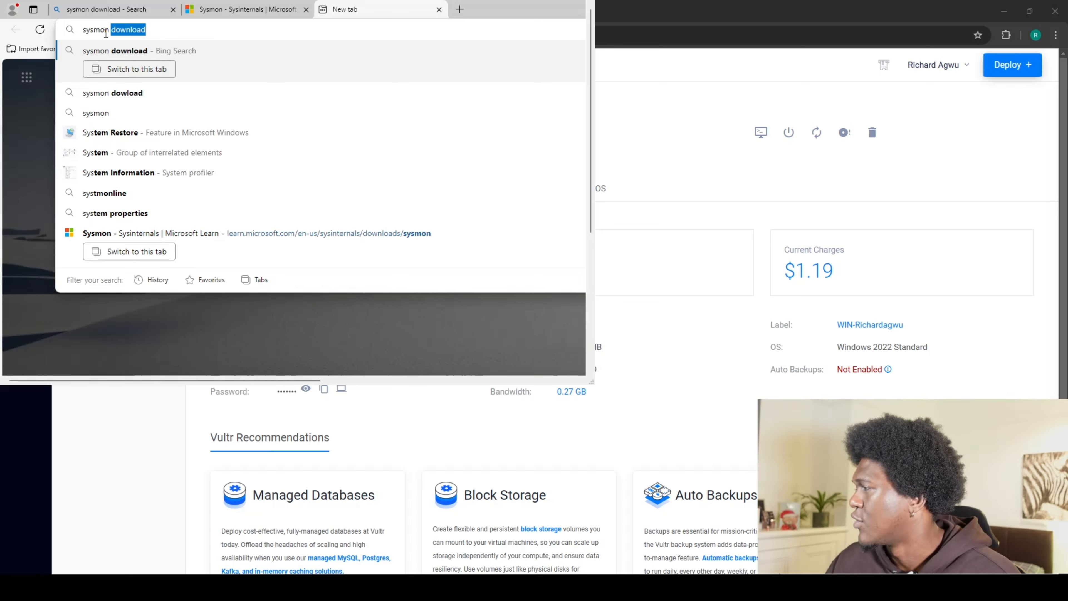
{"action": "type", "text": "ola"}
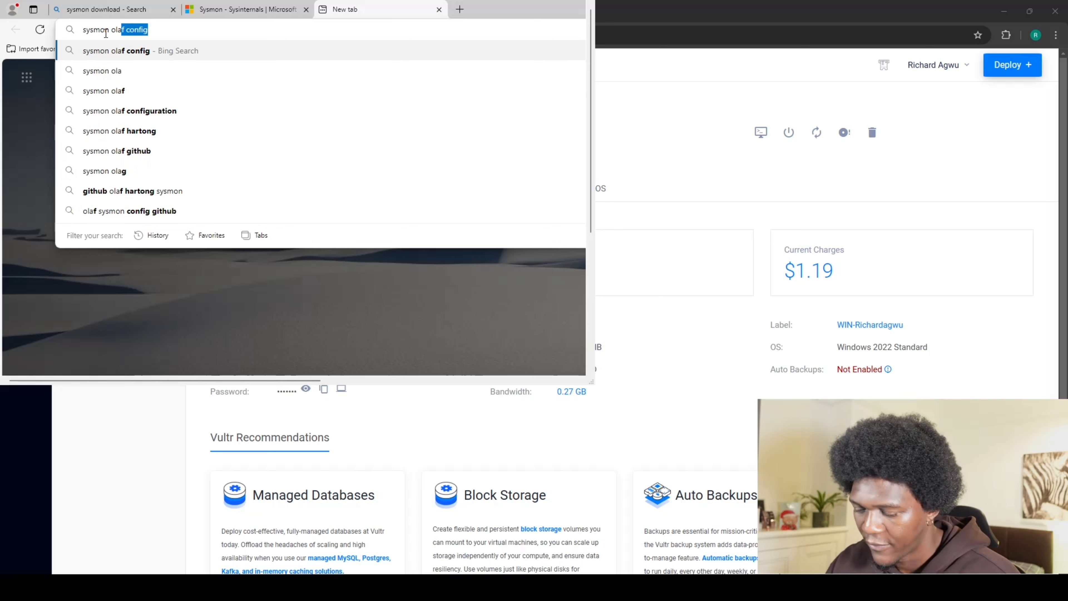
{"action": "type", "text": "f"}
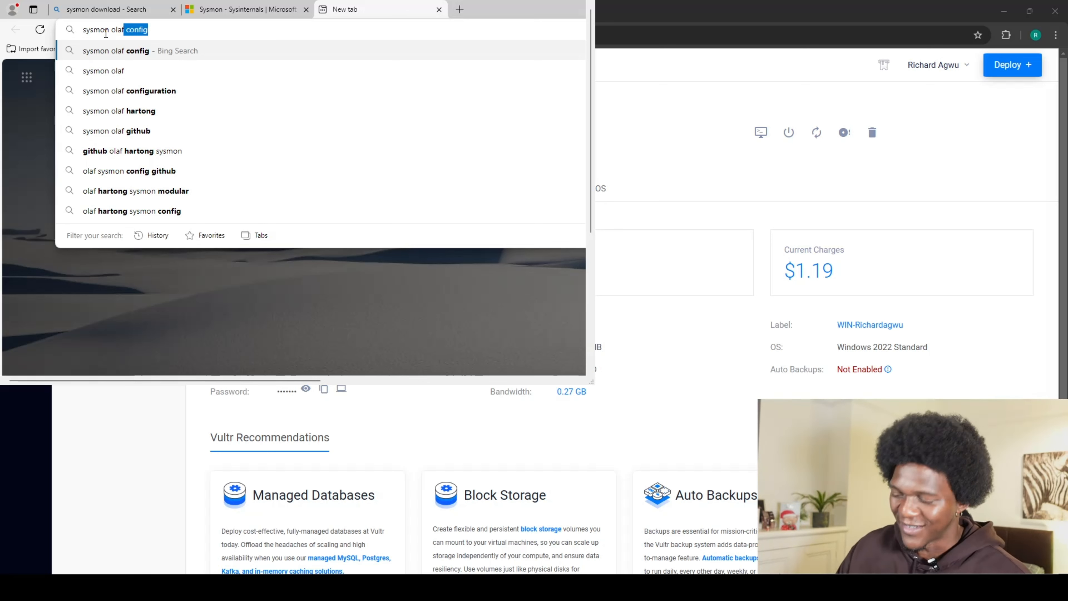
{"action": "key", "text": "BackSpace"}
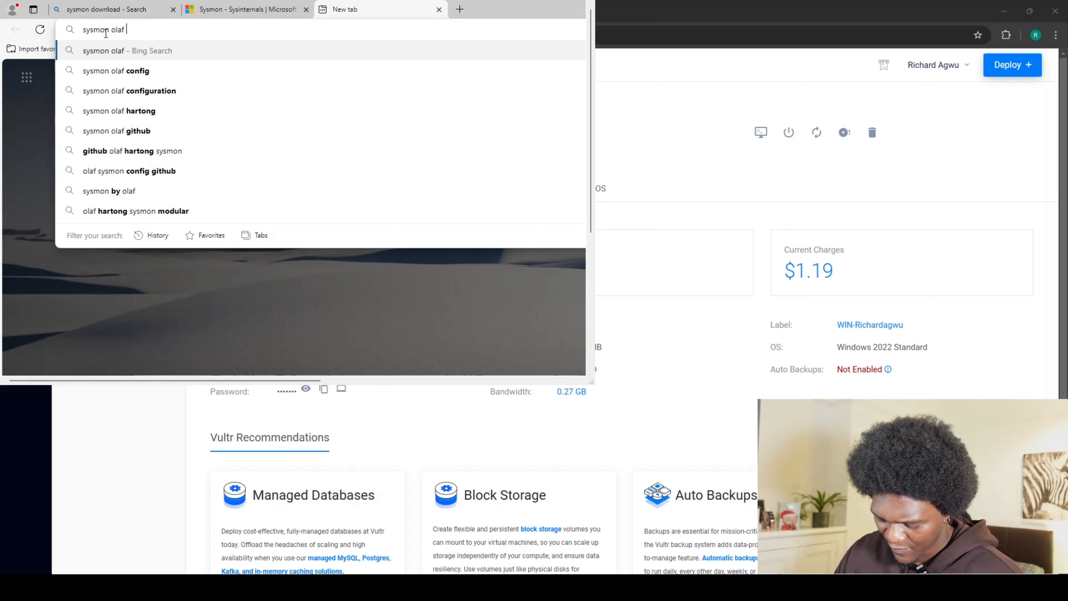
{"action": "type", "text": "confi"}
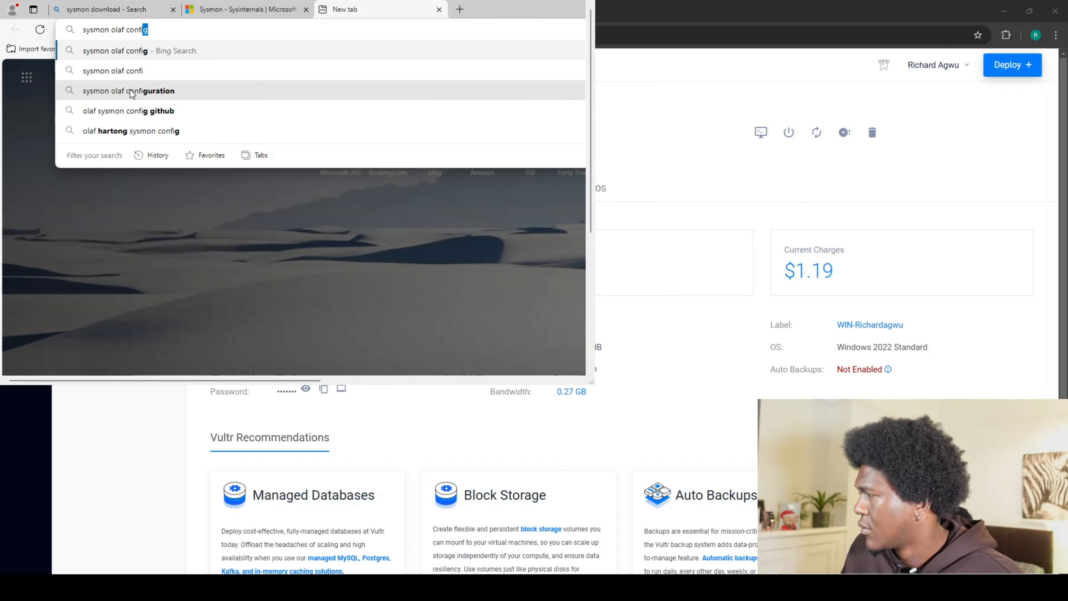
{"action": "key", "text": "Down"}
{"action": "key", "text": "Down"}
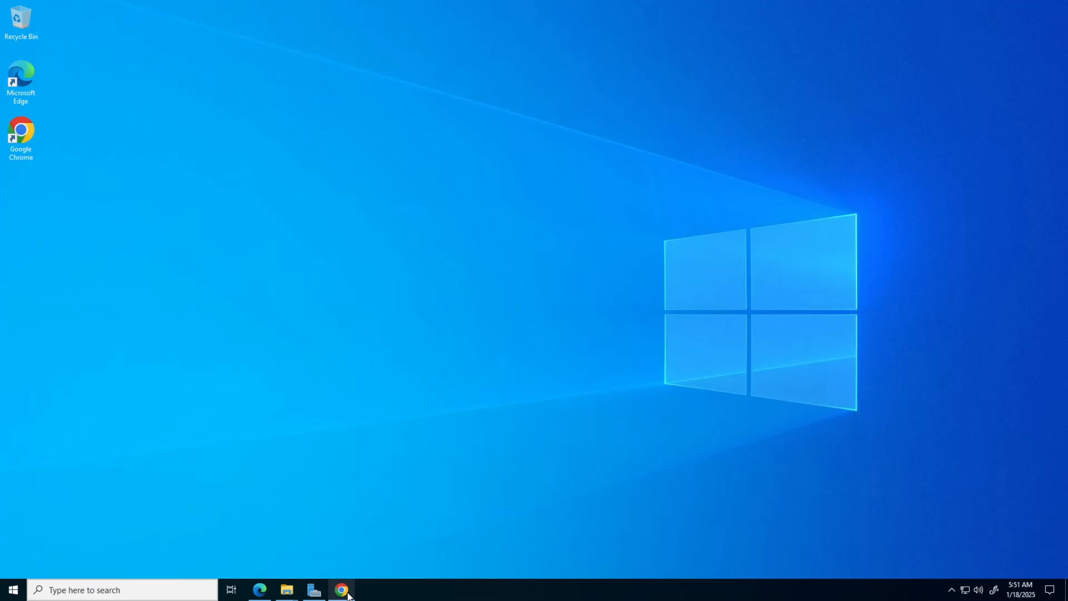
{"action": "left_click", "coordinate": [342, 589]}
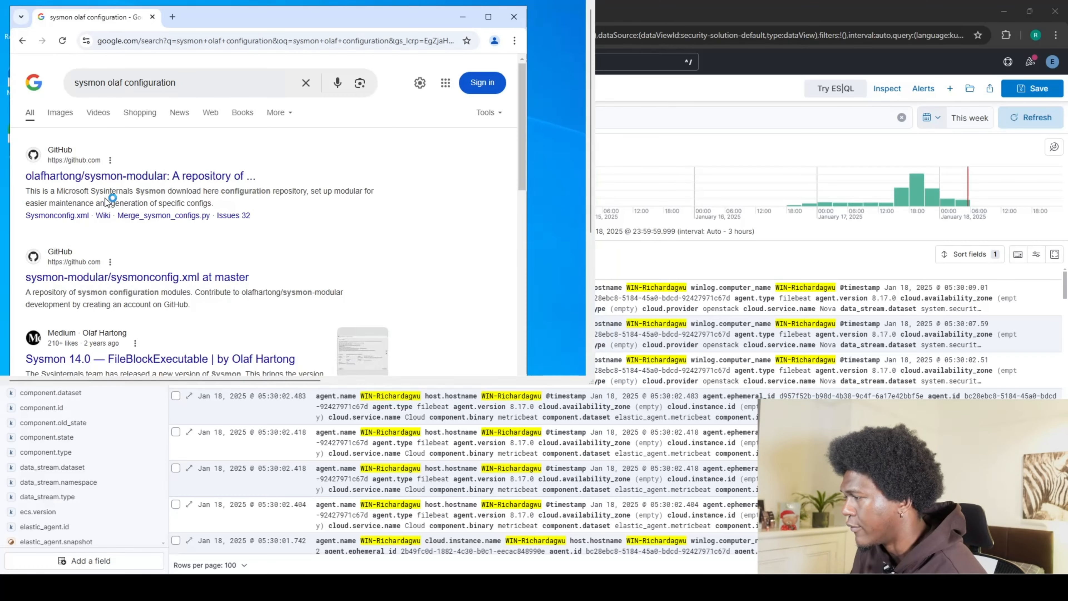
Open sysmonconfig.xml in the olafhartong/sysmon-modular GitHub repository and view it as Raw.
{"action": "left_click", "coordinate": [93, 176]}
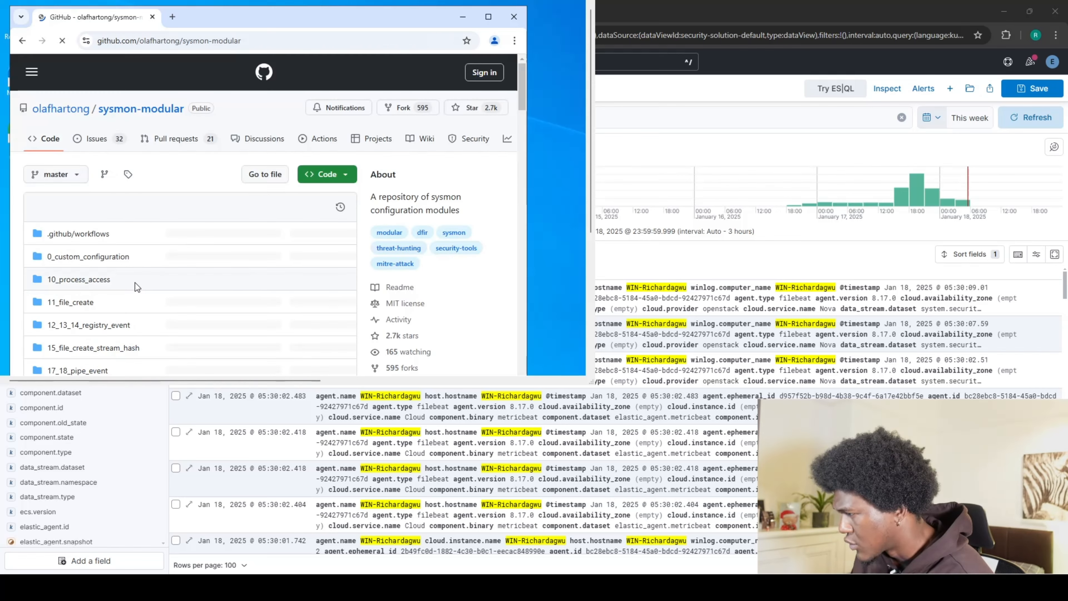
{"action": "scroll", "coordinate": [135, 283], "scroll_direction": "down", "scroll_amount": 5}
{"action": "scroll", "coordinate": [257, 312], "scroll_direction": "down", "scroll_amount": 5}
{"action": "scroll", "coordinate": [170, 295], "scroll_direction": "up", "scroll_amount": 1}
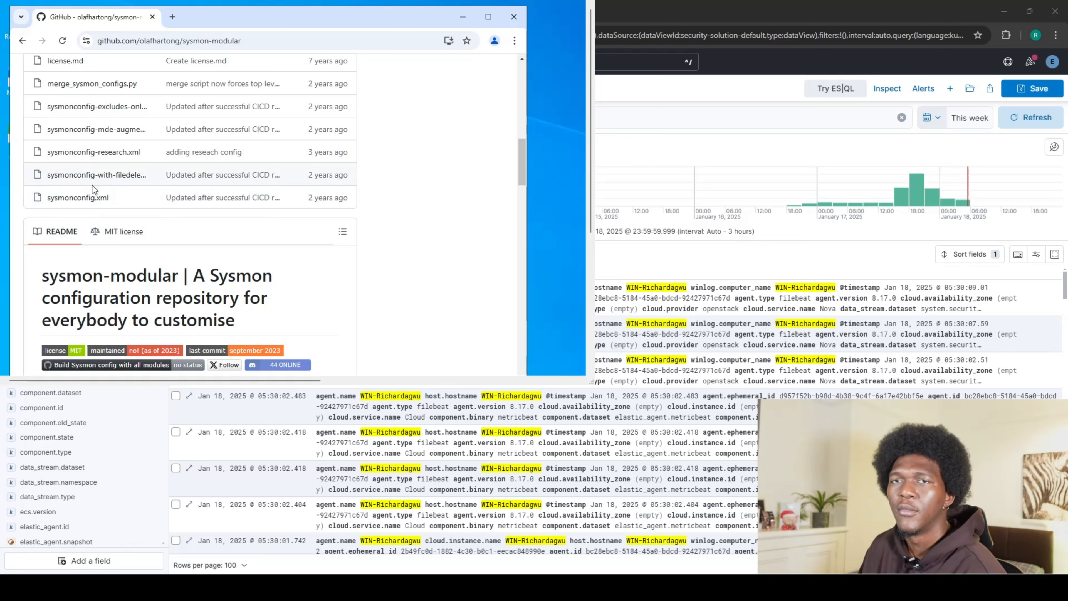
{"action": "left_click", "coordinate": [94, 196]}
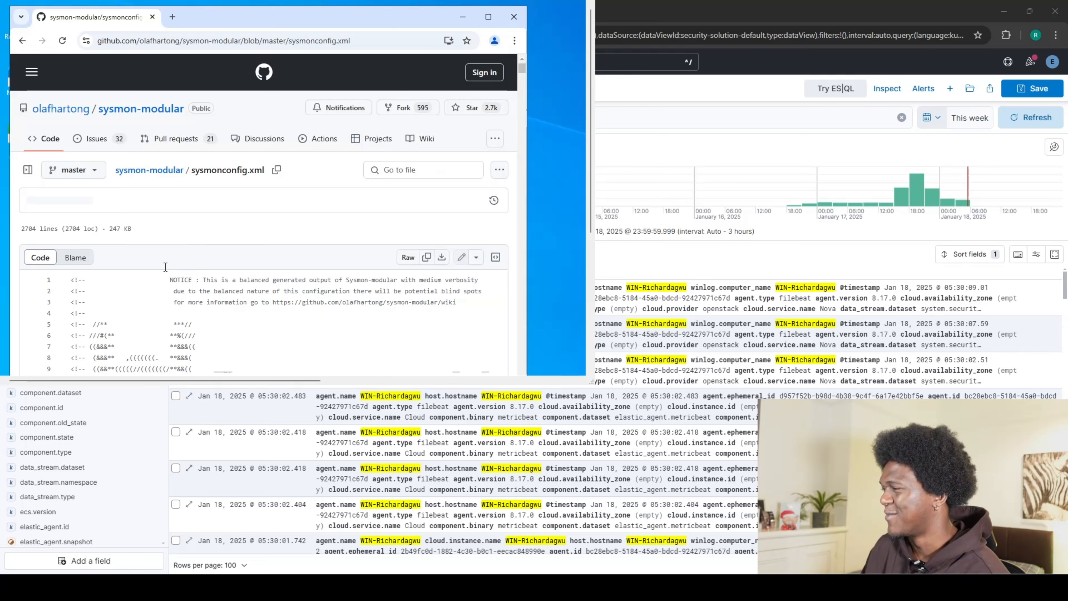
{"action": "scroll", "coordinate": [256, 268], "scroll_direction": "down", "scroll_amount": 10}
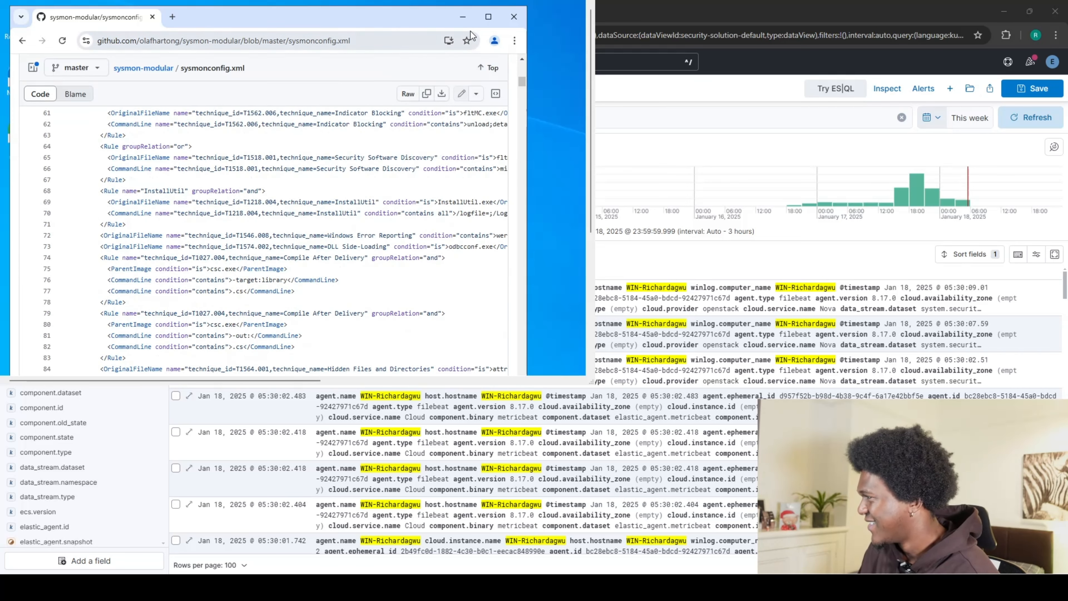
{"action": "scroll", "coordinate": [148, 309], "scroll_direction": "up", "scroll_amount": 9}
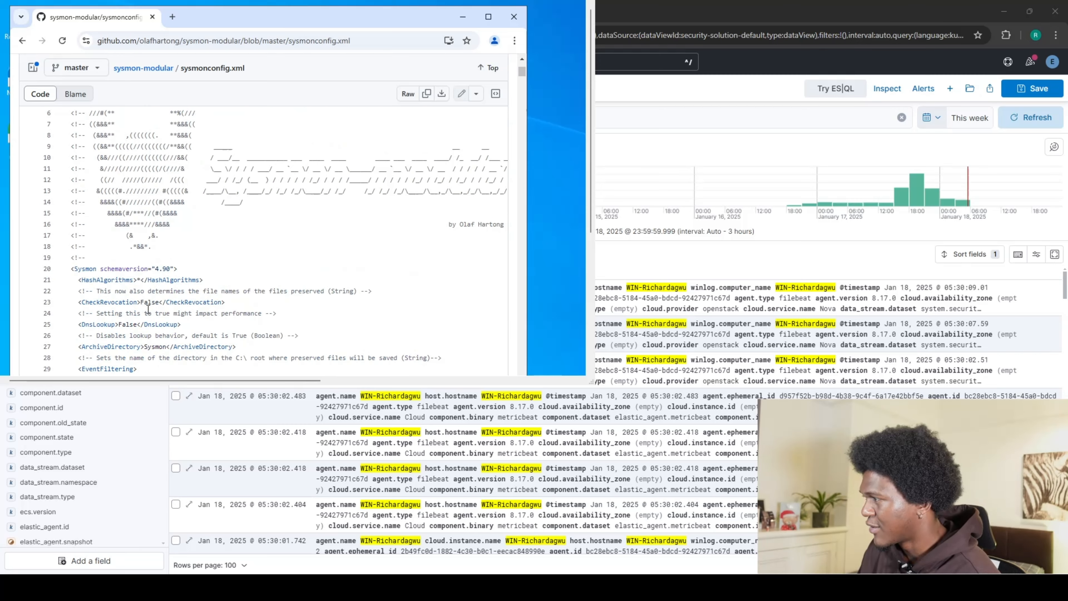
{"action": "scroll", "coordinate": [148, 309], "scroll_direction": "up", "scroll_amount": 4}
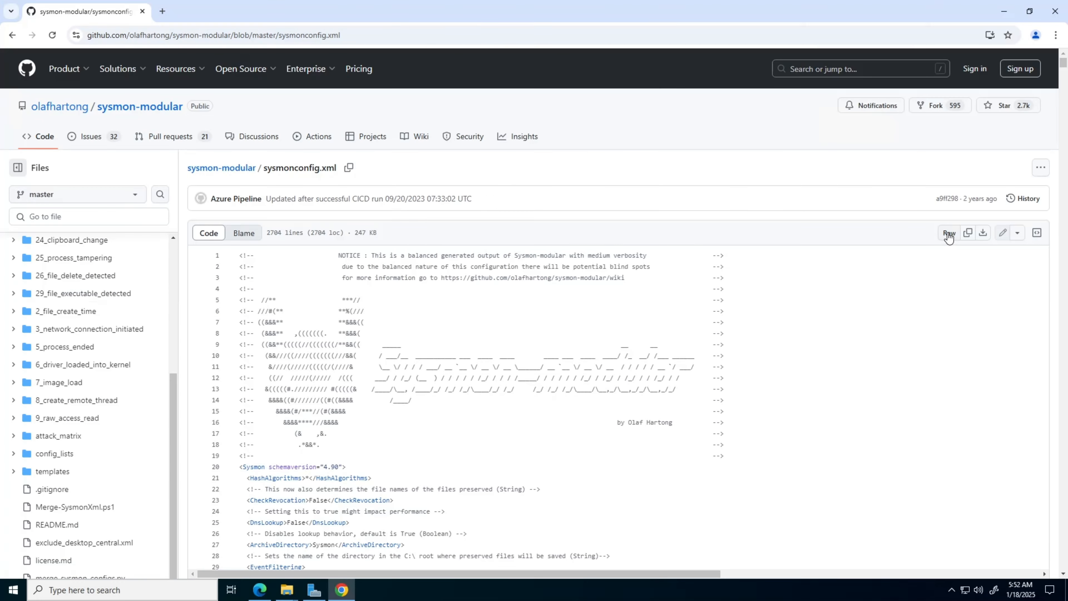
{"action": "left_click", "coordinate": [949, 232]}
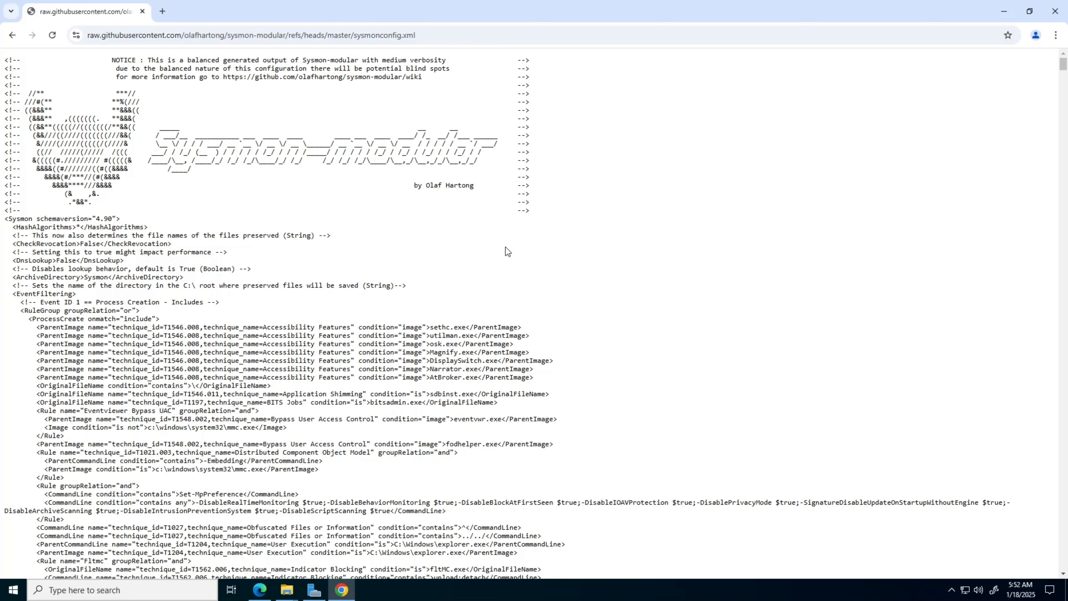
Save the raw sysmonconfig page as an XML document into Downloads\Sysmon.
{"action": "right_click", "coordinate": [506, 248]}
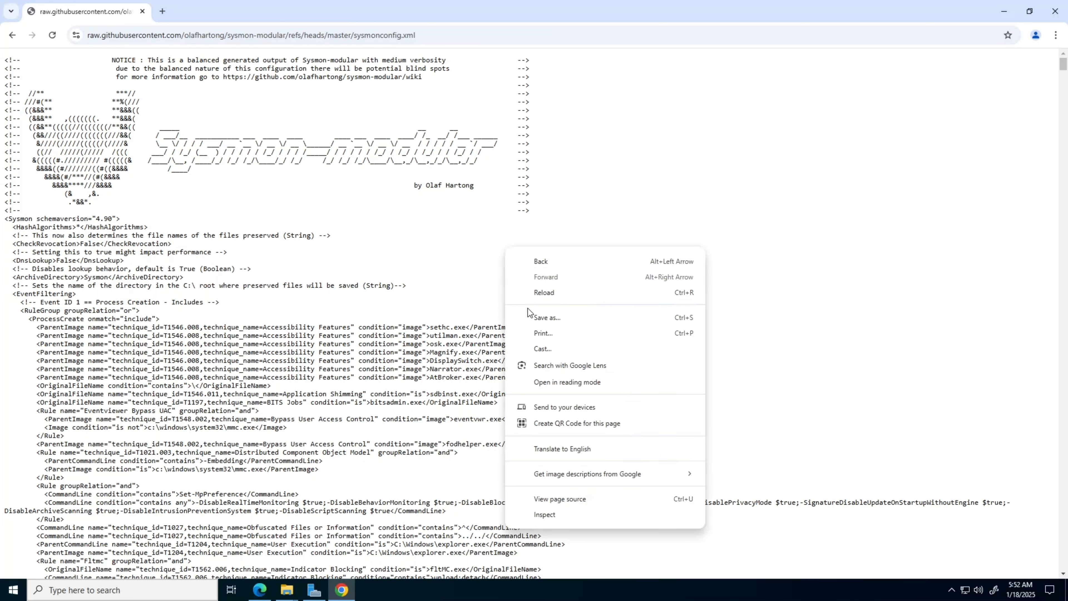
{"action": "left_click", "coordinate": [546, 318]}
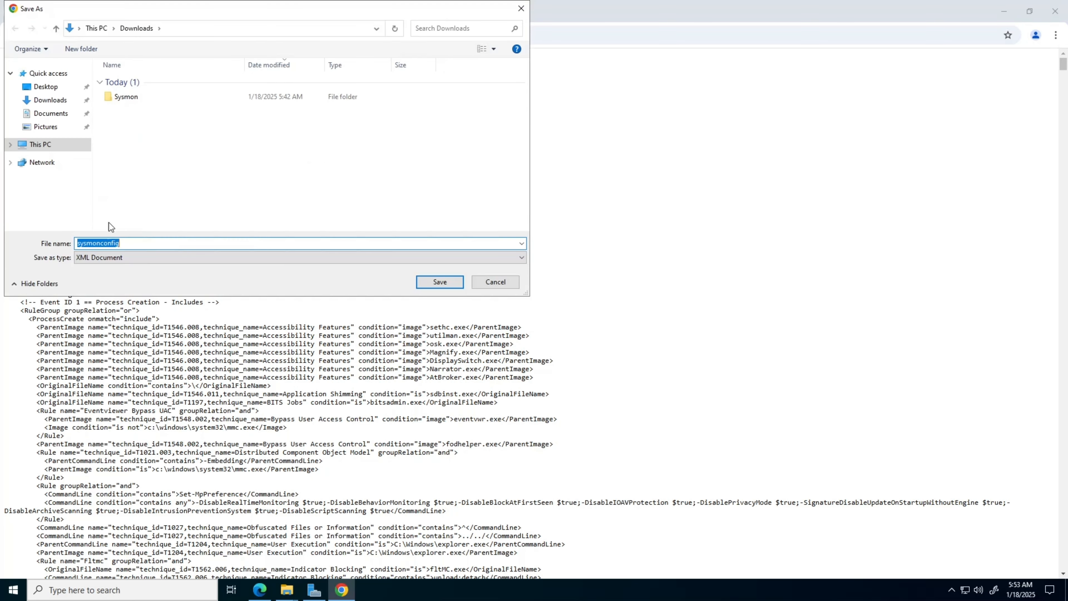
{"action": "double_click", "coordinate": [137, 98]}
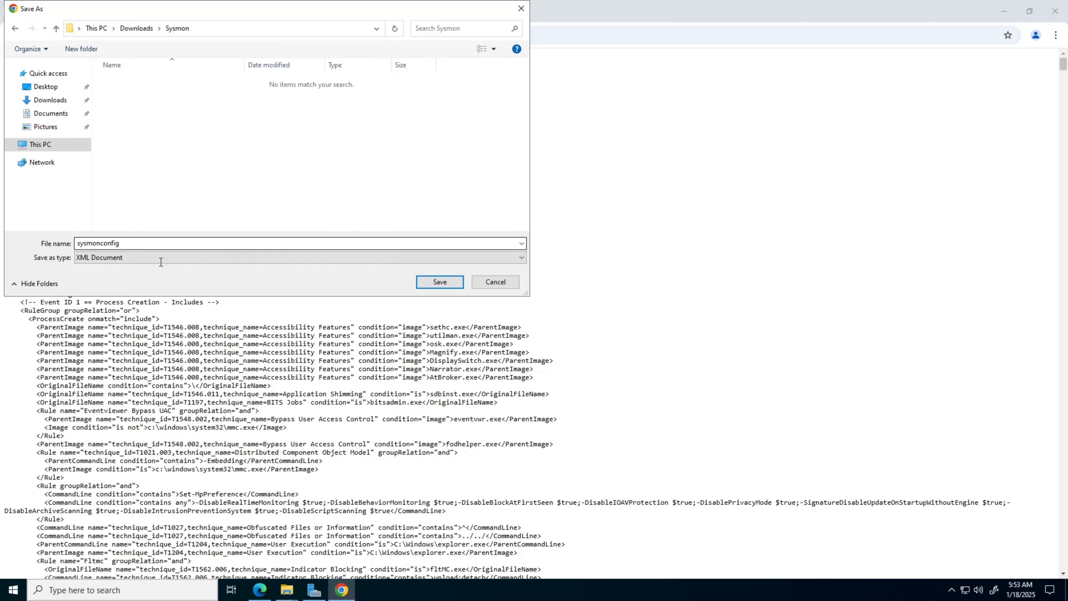
{"action": "left_click", "coordinate": [431, 284]}
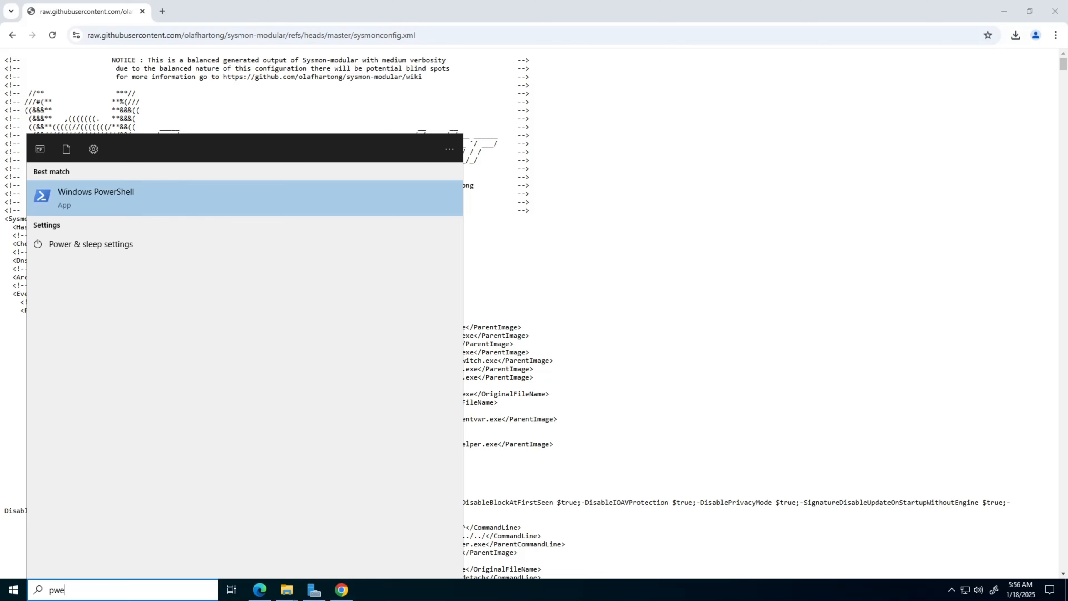
Shrink the browser, search 'power' and run Windows PowerShell (x86) as administrator.
{"action": "left_click", "coordinate": [1030, 11]}
{"action": "left_click", "coordinate": [1030, 11]}
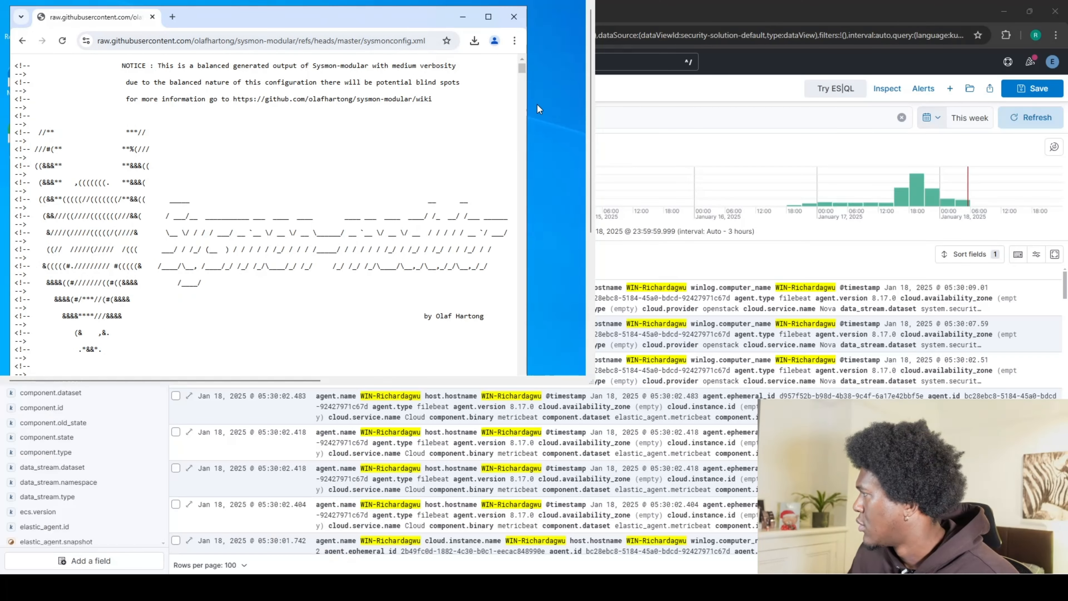
{"action": "left_click_drag", "start_coordinate": [591, 216], "coordinate": [591, 356]}
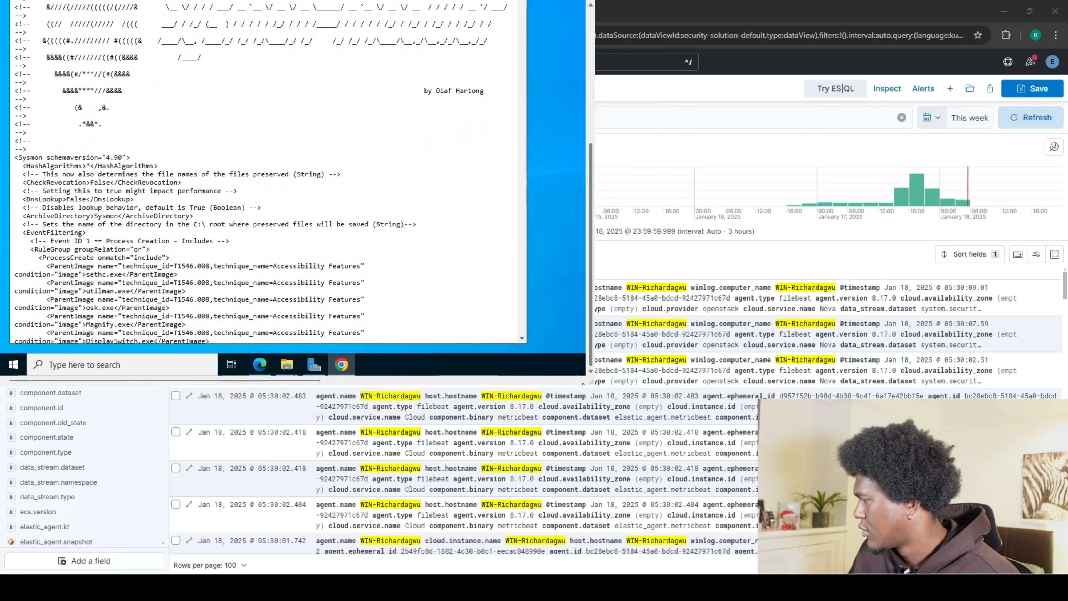
{"action": "left_click", "coordinate": [97, 365]}
{"action": "type", "text": "win"}
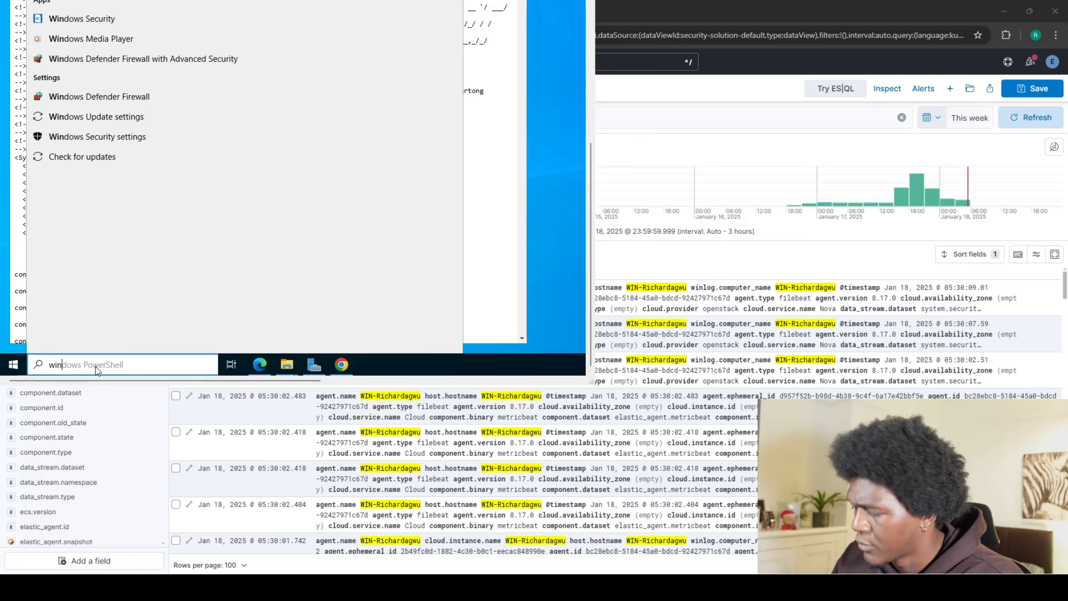
{"action": "key", "text": "BackSpace"}
{"action": "key", "text": "BackSpace"}
{"action": "key", "text": "BackSpace"}
{"action": "type", "text": "powes"}
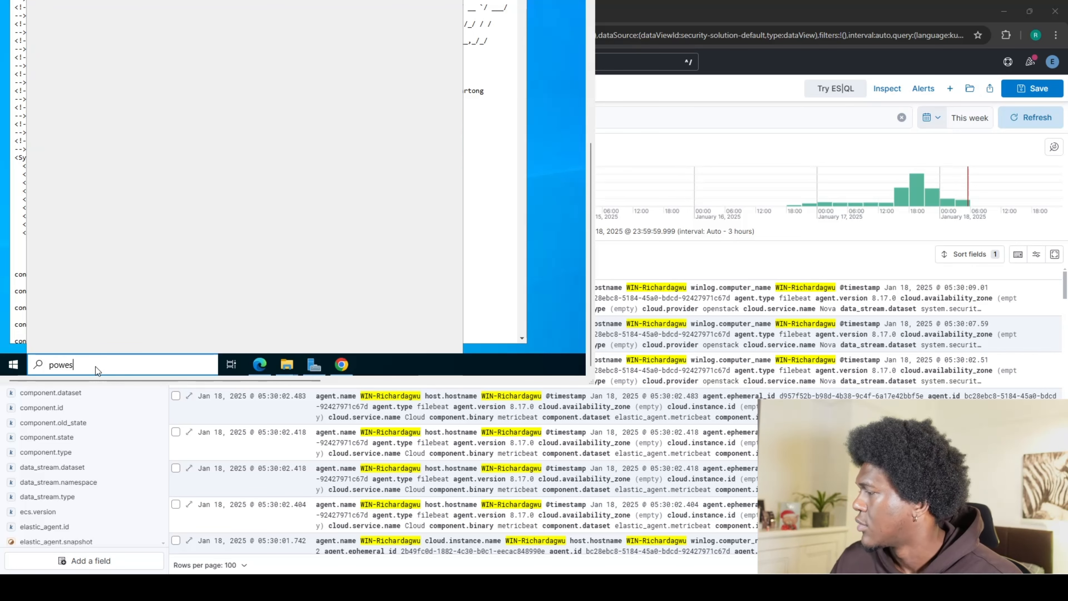
{"action": "key", "text": "BackSpace"}
{"action": "type", "text": "r"}
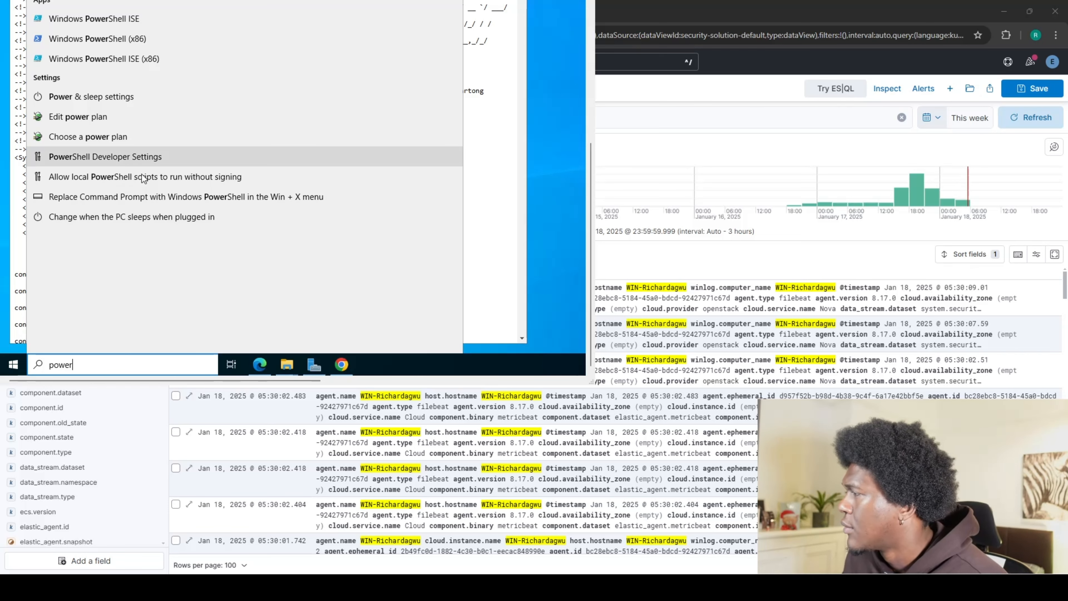
{"action": "right_click", "coordinate": [96, 40]}
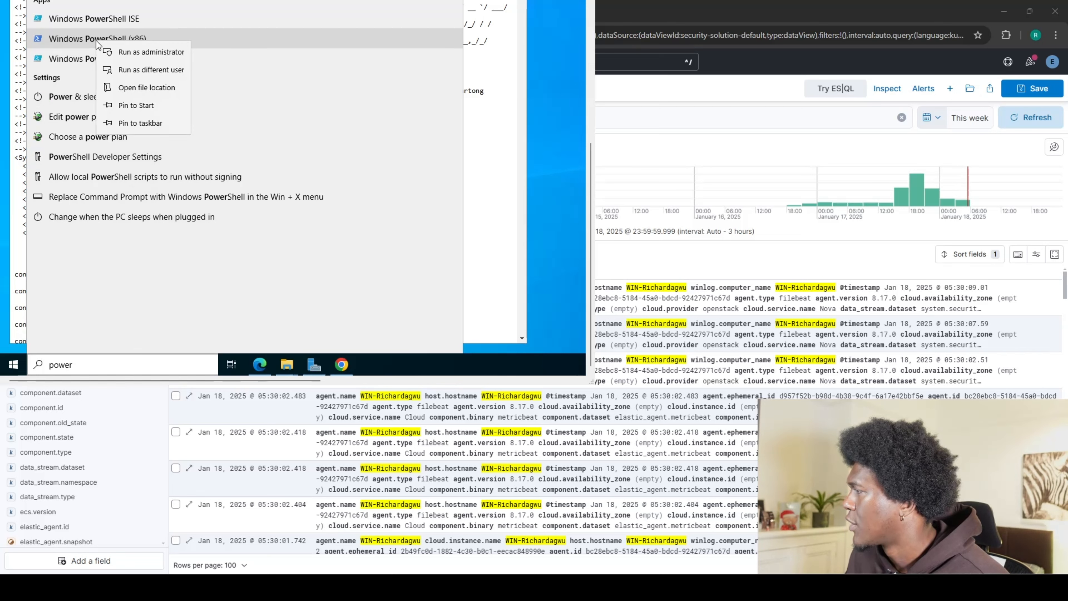
{"action": "left_click", "coordinate": [132, 54]}
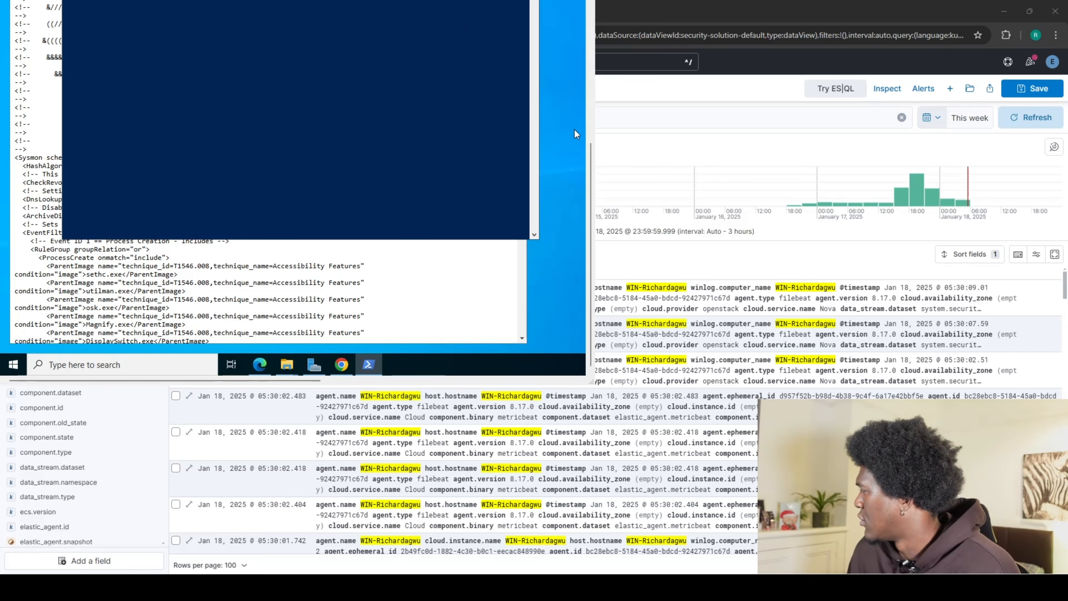
{"action": "left_click_drag", "start_coordinate": [587, 152], "coordinate": [592, 31]}
Type cd at the PowerShell prompt after cancelling the accidental selection mode.
{"action": "left_click", "coordinate": [203, 100]}
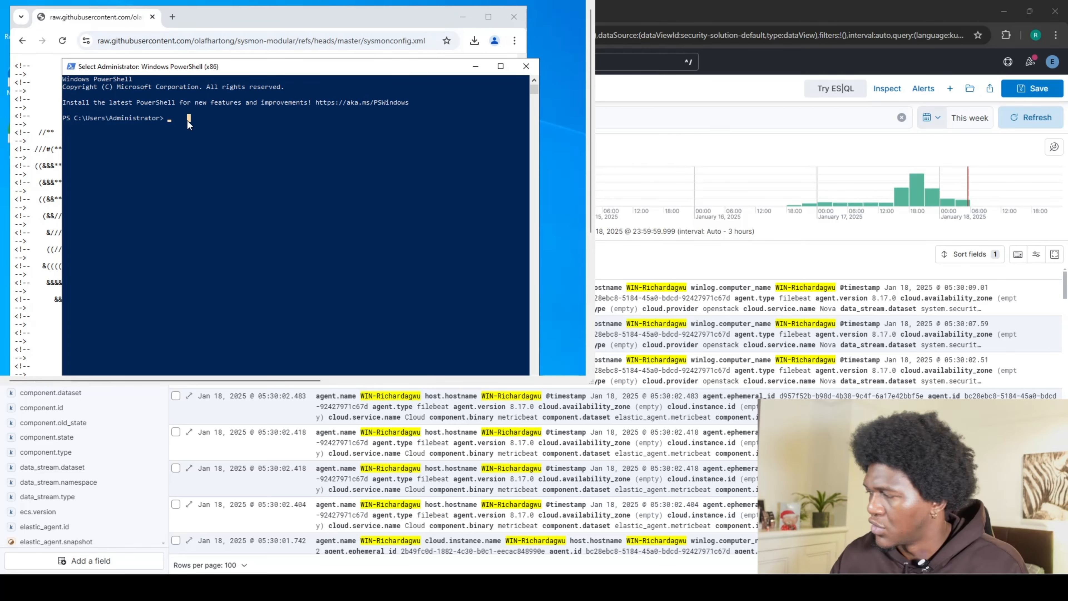
{"action": "key", "text": "Escape"}
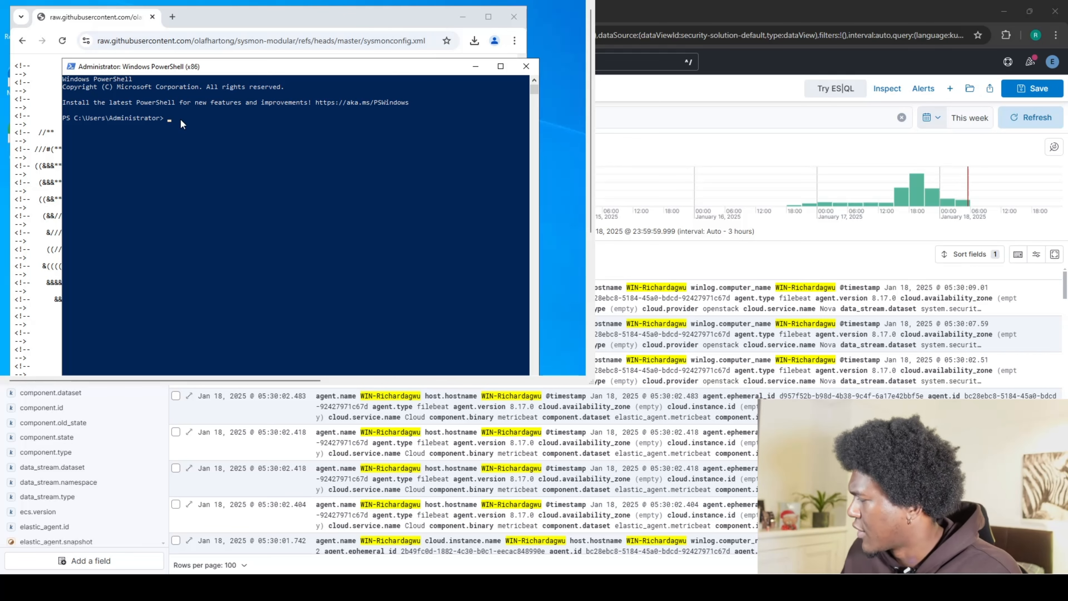
{"action": "type", "text": "cd"}
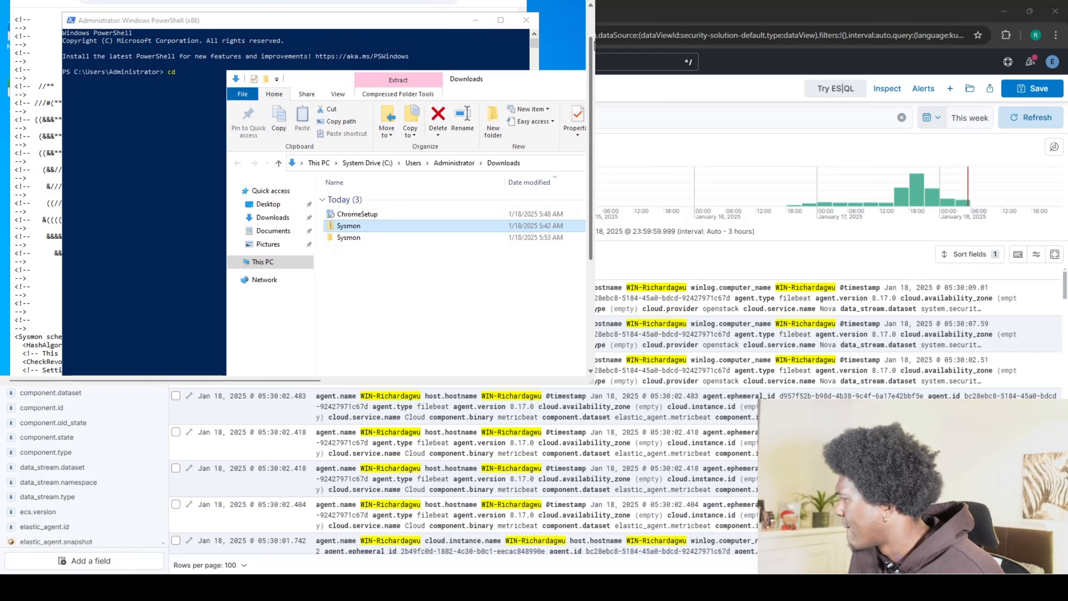
{"action": "left_click_drag", "start_coordinate": [592, 48], "coordinate": [591, 22]}
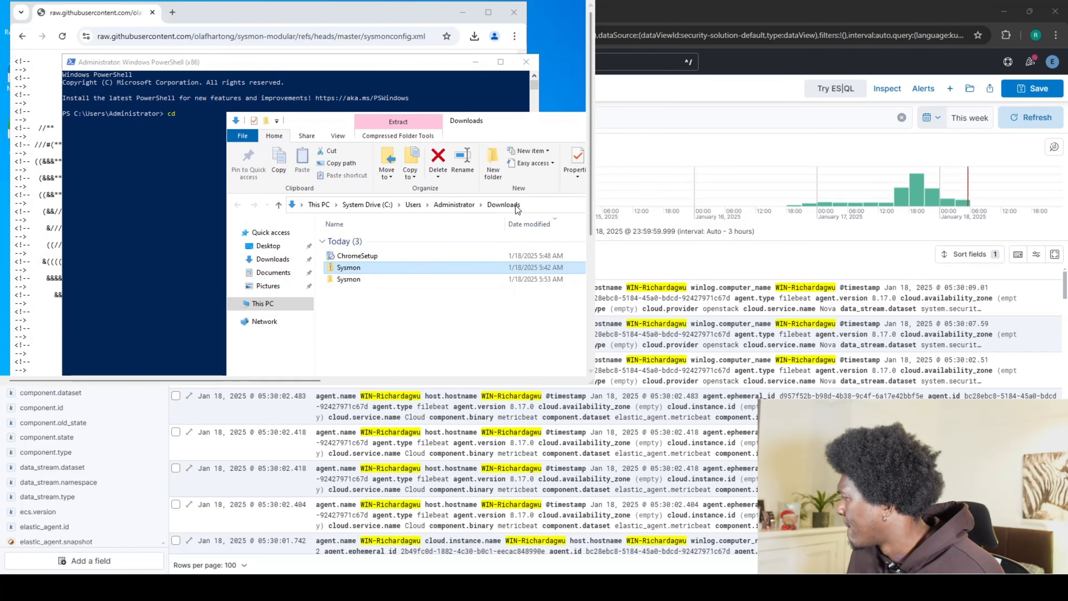
Copy the Downloads path from Explorer's address bar and bring up the Sysmon folder window.
{"action": "left_click", "coordinate": [527, 203]}
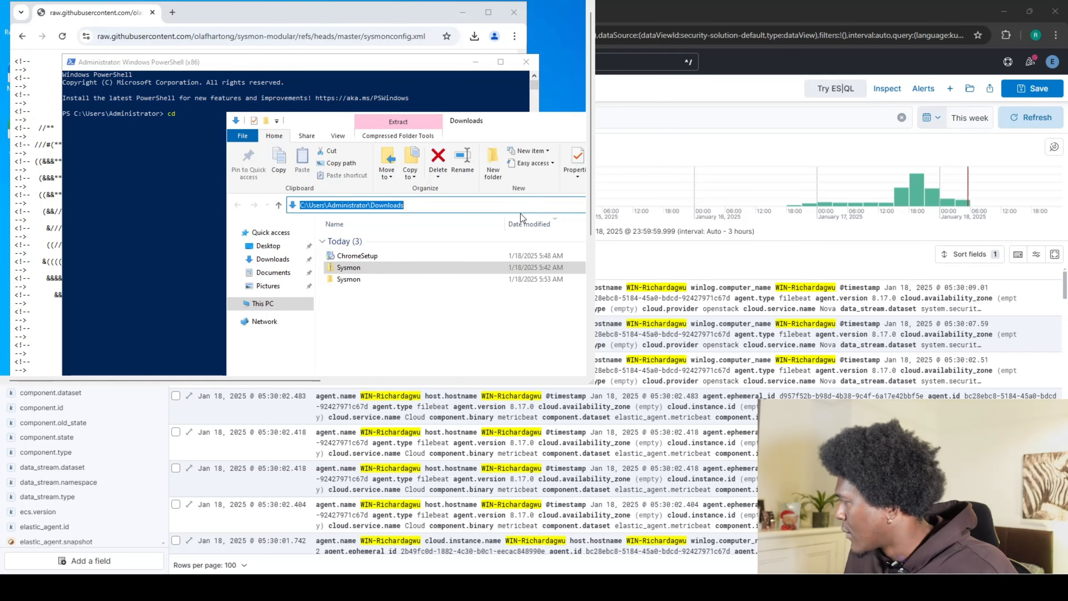
{"action": "scroll", "coordinate": [589, 215], "scroll_direction": "down", "scroll_amount": 1}
{"action": "left_click_drag", "start_coordinate": [589, 216], "coordinate": [568, 349]}
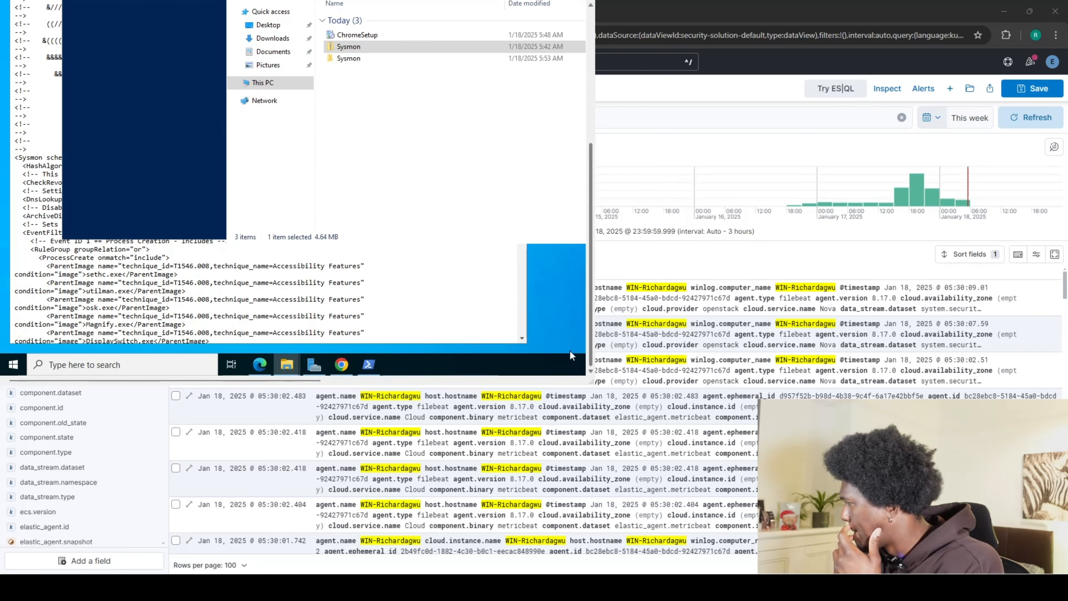
{"action": "mouse_move", "coordinate": [289, 368]}
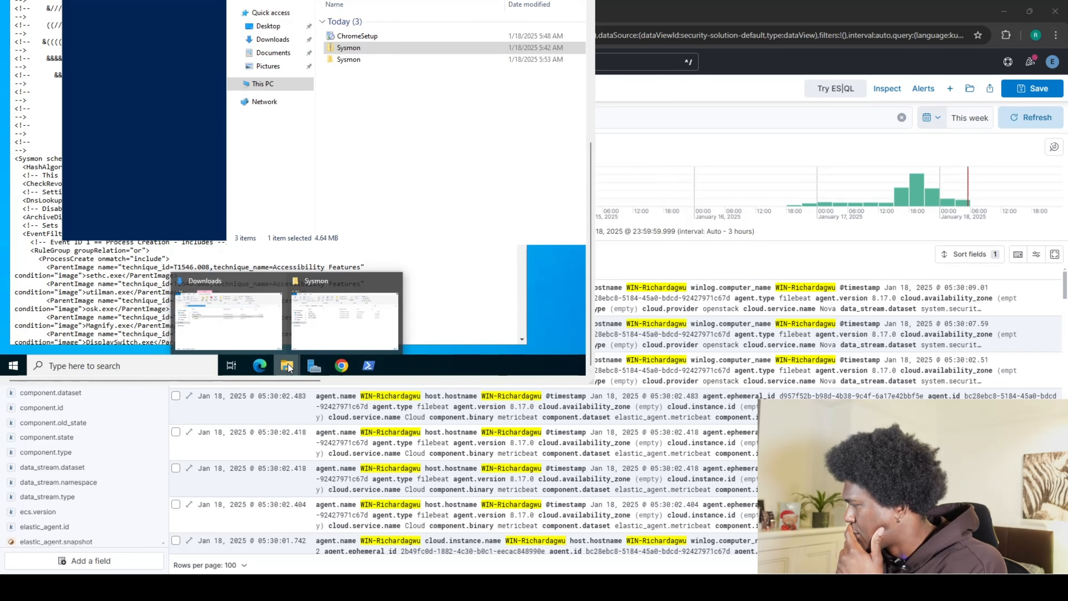
{"action": "left_click", "coordinate": [317, 330]}
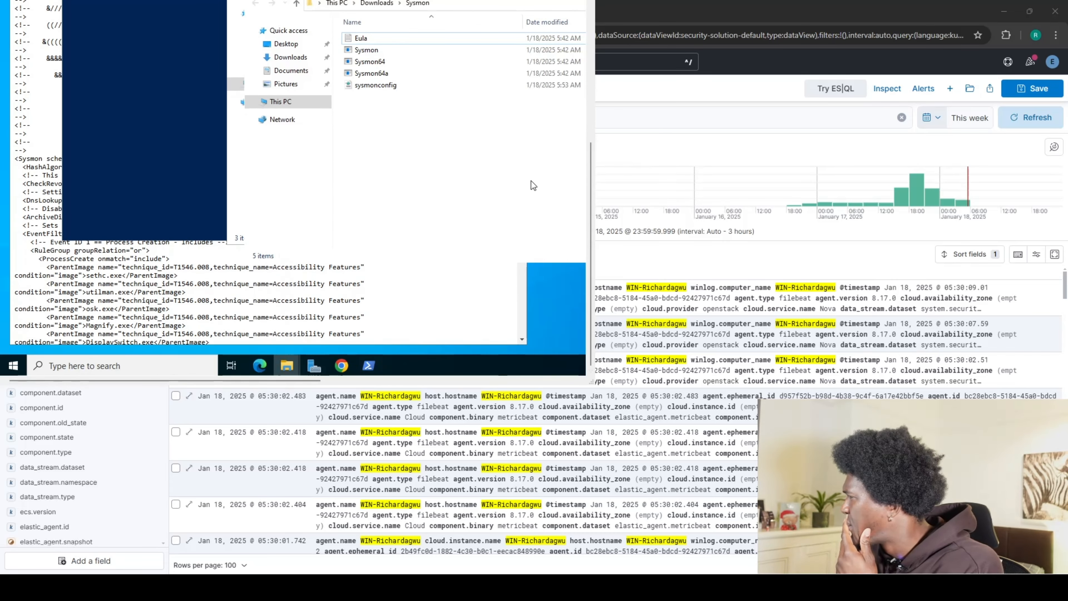
{"action": "left_click_drag", "start_coordinate": [584, 199], "coordinate": [586, 152]}
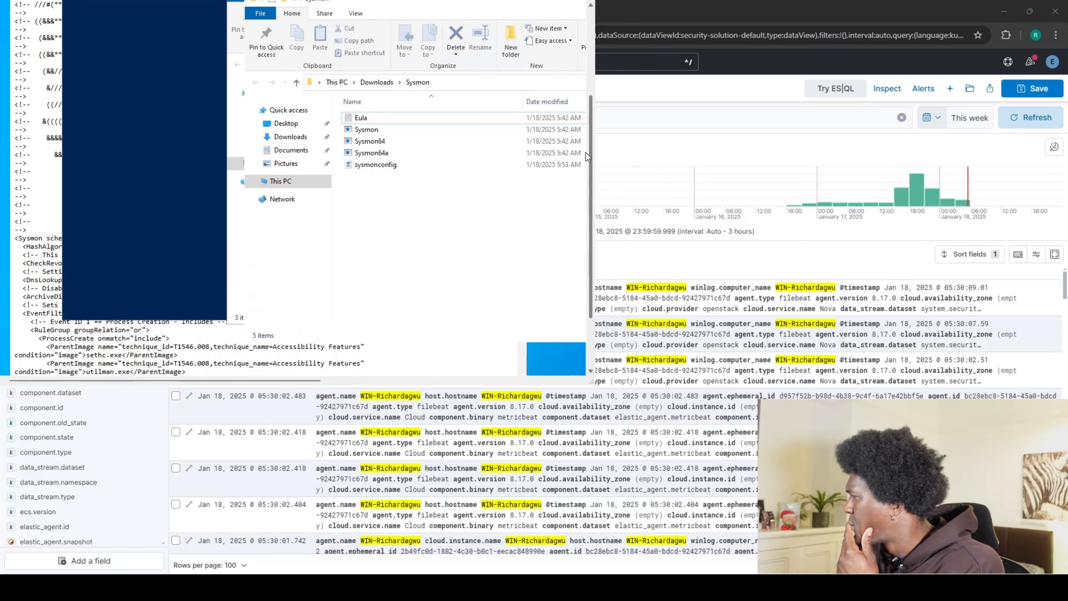
{"action": "left_click_drag", "start_coordinate": [586, 152], "coordinate": [592, 54]}
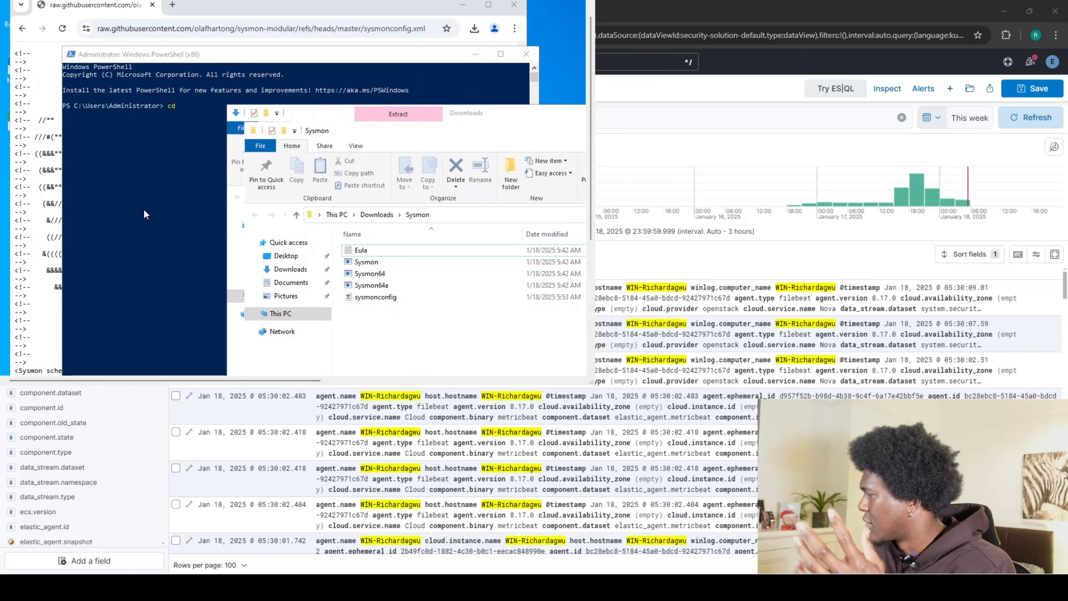
Change into C:\Users\Administrator\Downloads, list its contents, then start a 'ser' search.
{"action": "left_click", "coordinate": [201, 92]}
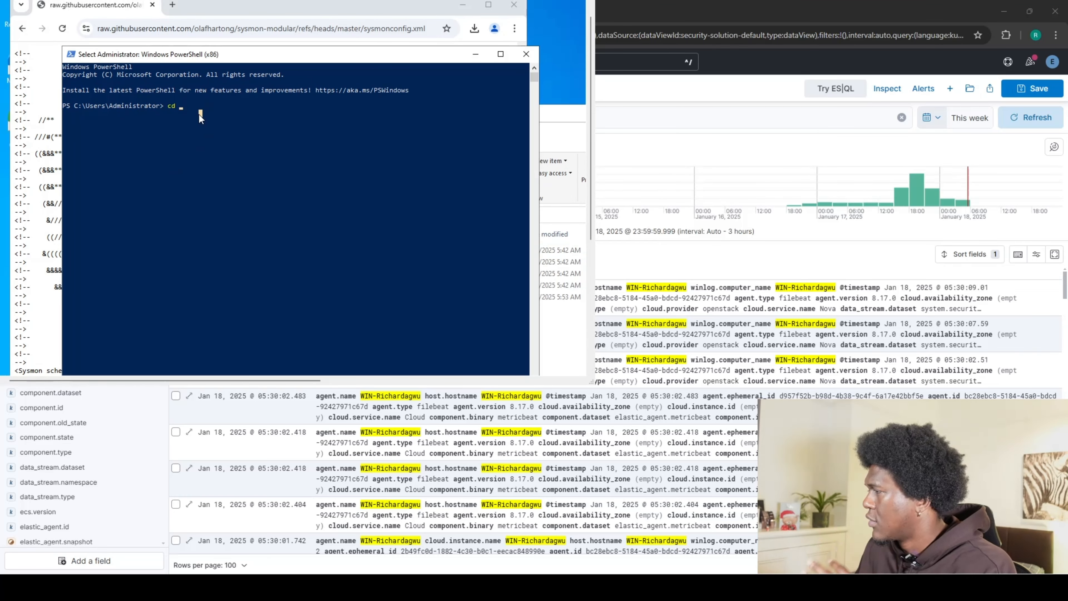
{"action": "type", "text": "^BC:\\Users\\Administrator\\Downloads"}
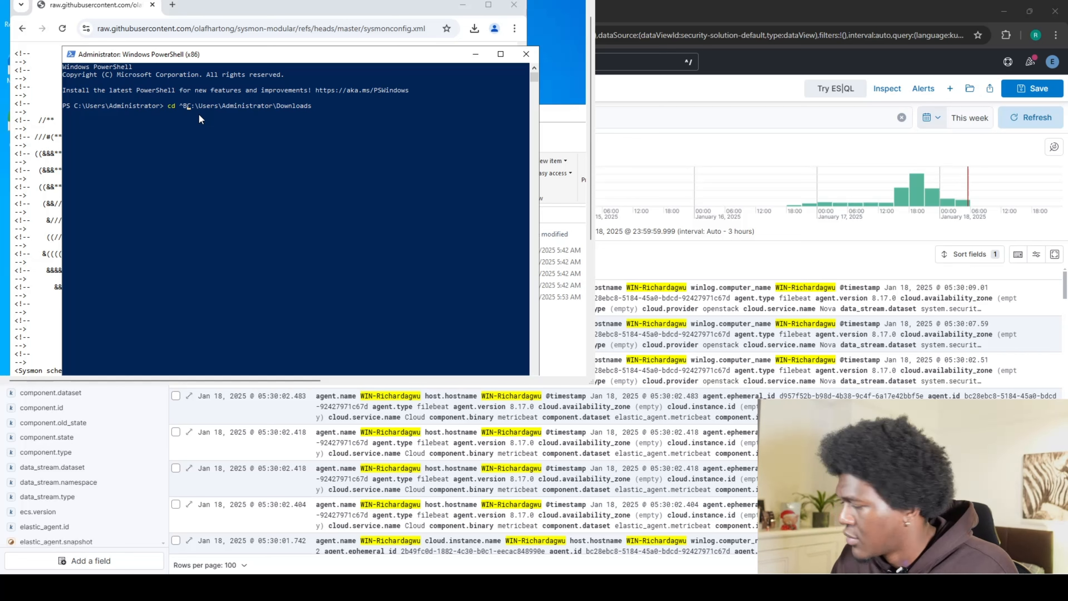
{"action": "key", "text": "BackSpace"}
{"action": "key", "text": "Return"}
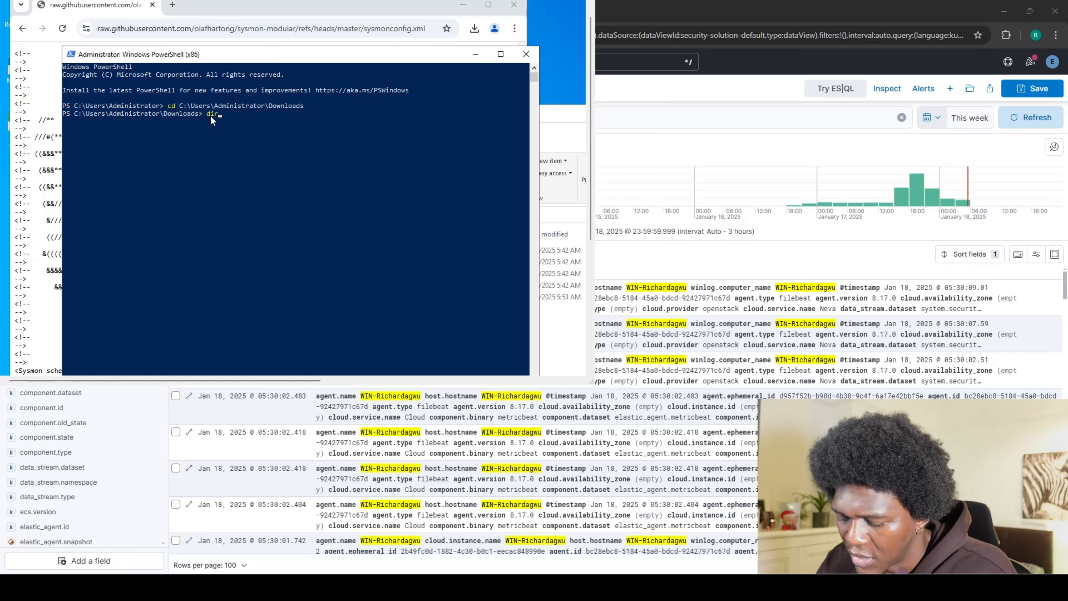
{"action": "key", "text": "Return"}
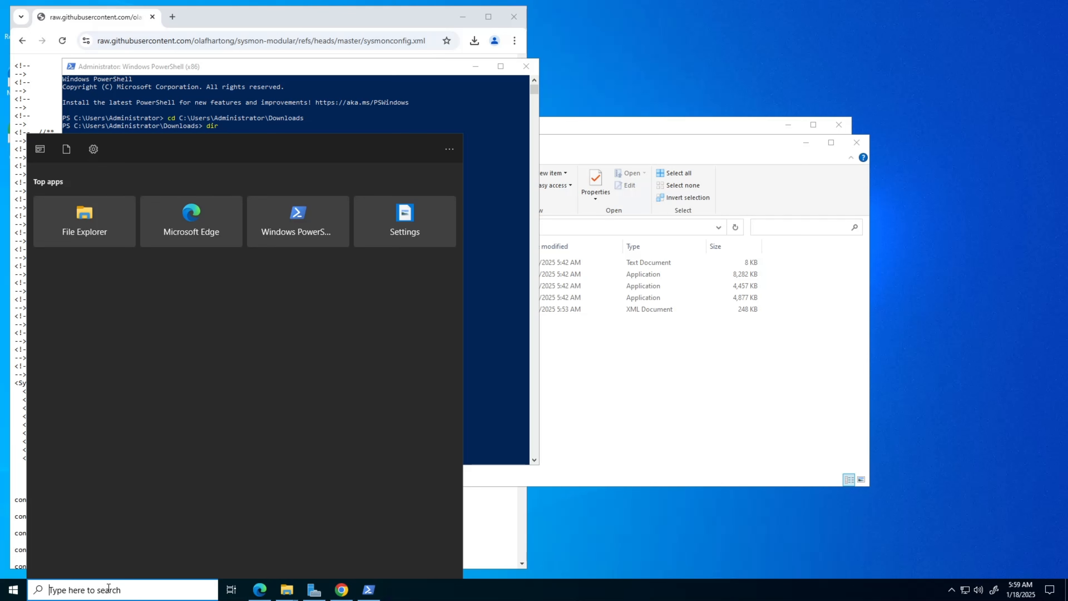
{"action": "type", "text": "ser"}
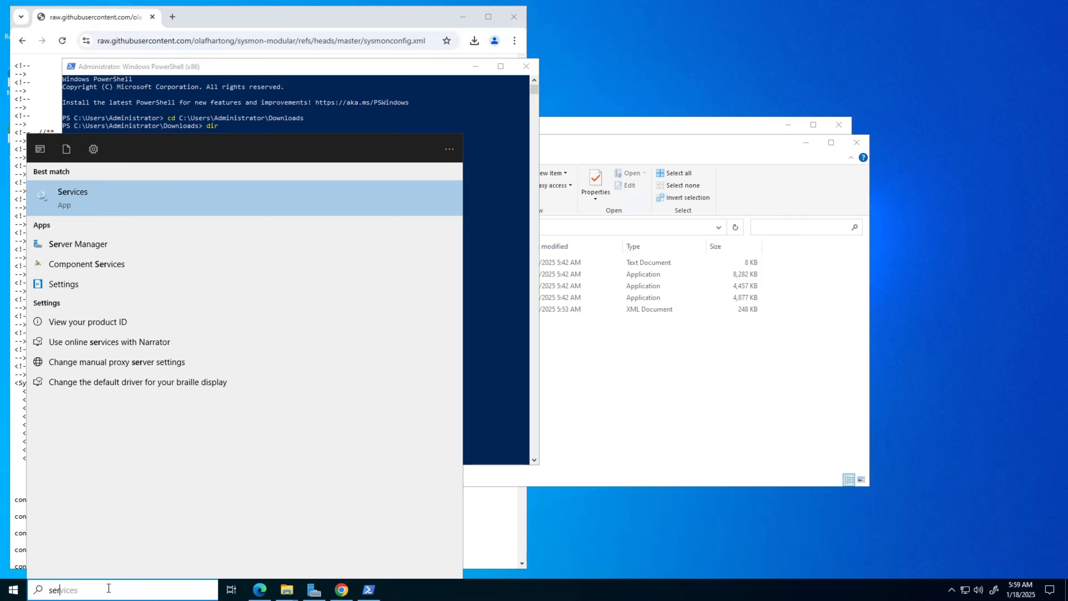
Launch Services, move its window to the right side, and minimize Chrome.
{"action": "left_click", "coordinate": [94, 193]}
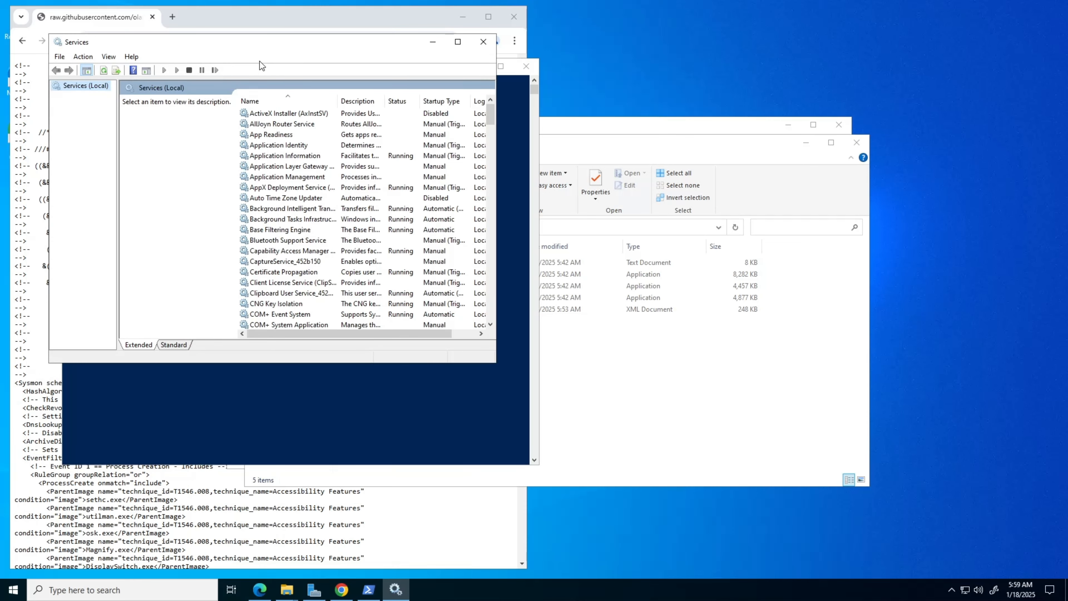
{"action": "left_click_drag", "start_coordinate": [254, 45], "coordinate": [774, 70]}
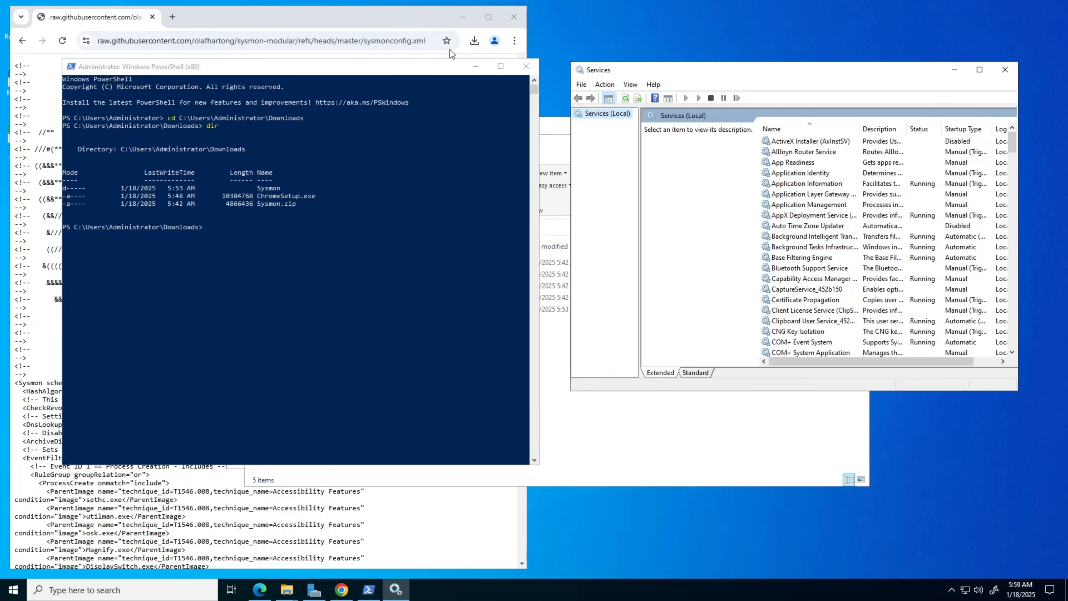
{"action": "left_click", "coordinate": [464, 16]}
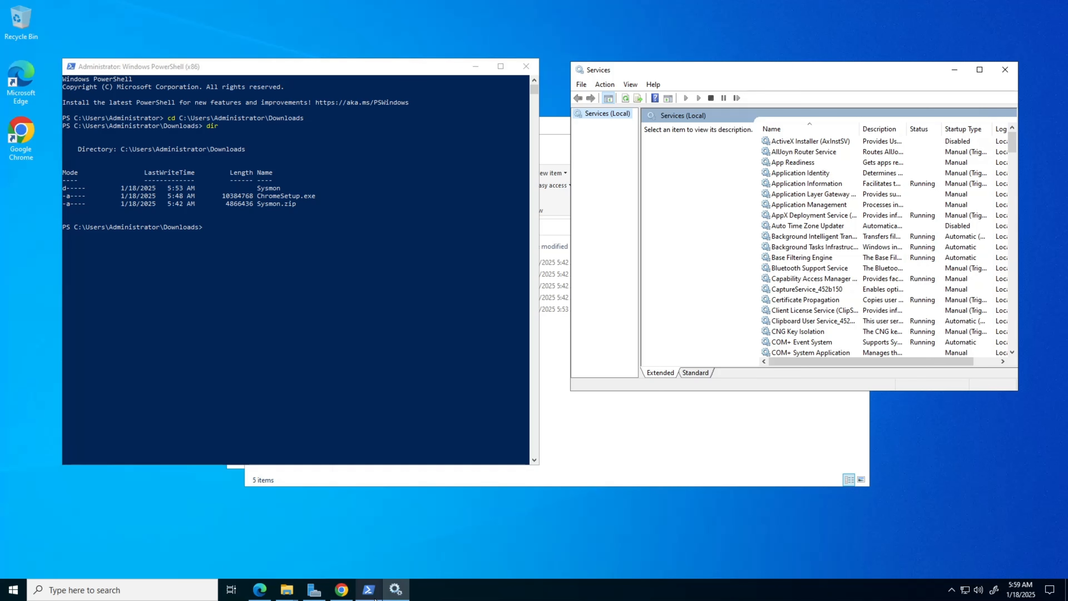
Search 'eve', launch Event Viewer, and move its window up and left.
{"action": "left_click", "coordinate": [168, 591]}
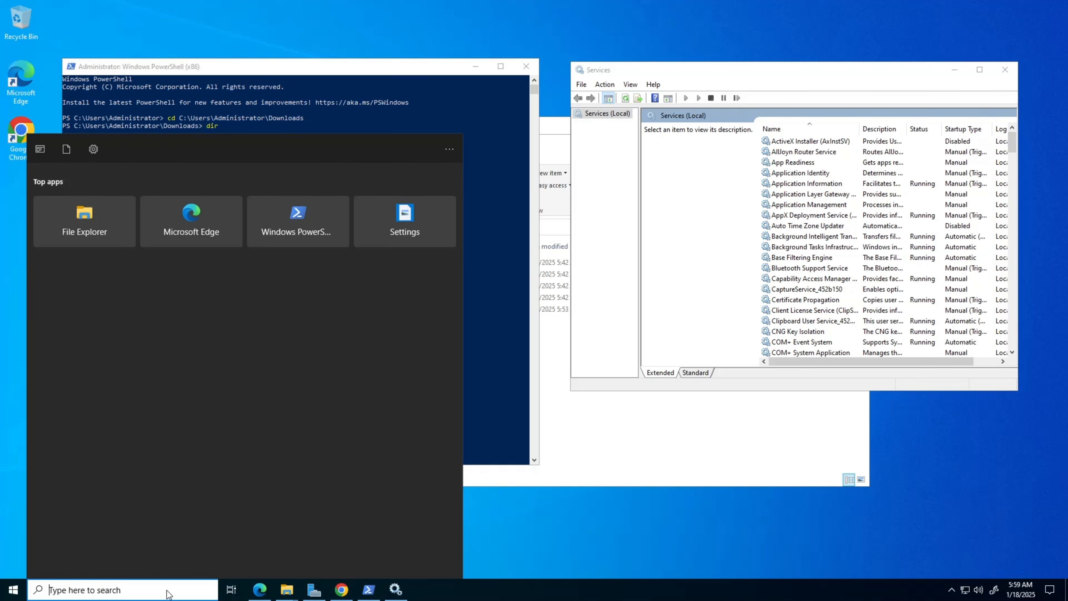
{"action": "type", "text": "eve"}
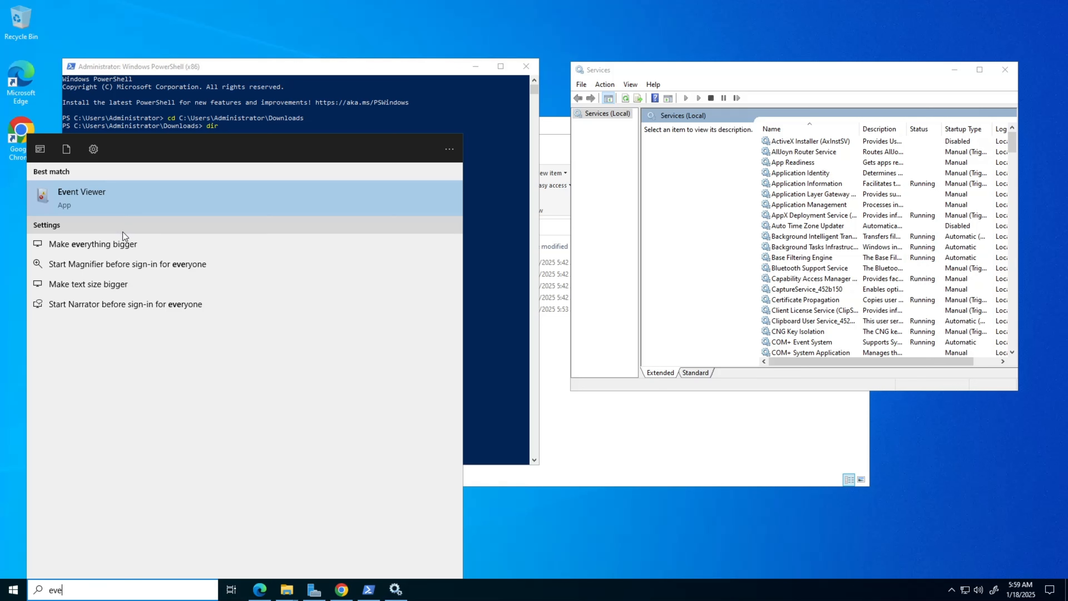
{"action": "left_click", "coordinate": [113, 199]}
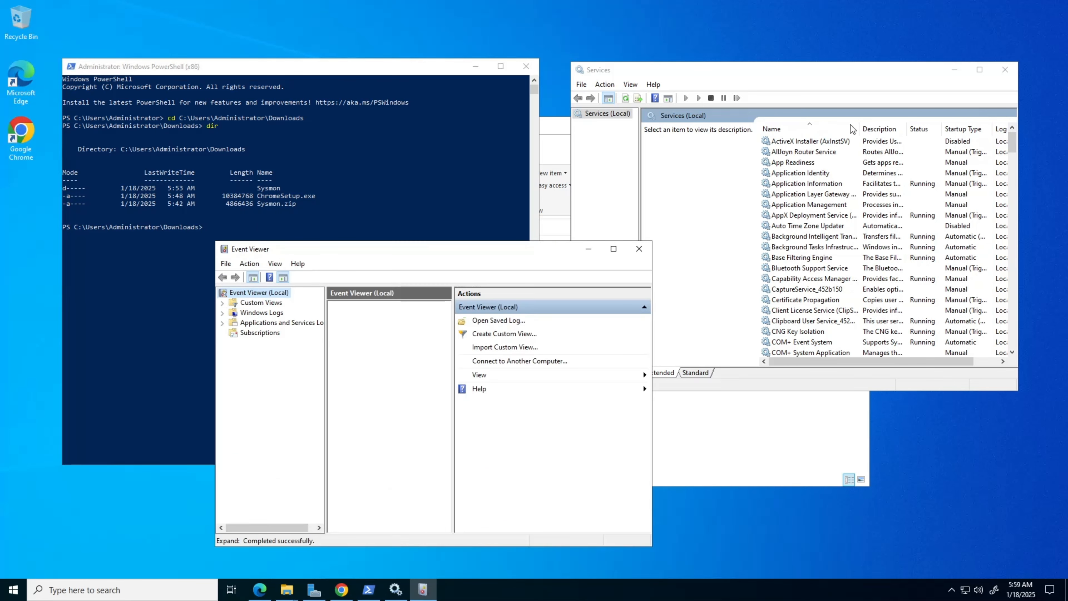
{"action": "left_click_drag", "start_coordinate": [471, 246], "coordinate": [361, 147]}
{"action": "left_click", "coordinate": [979, 69]}
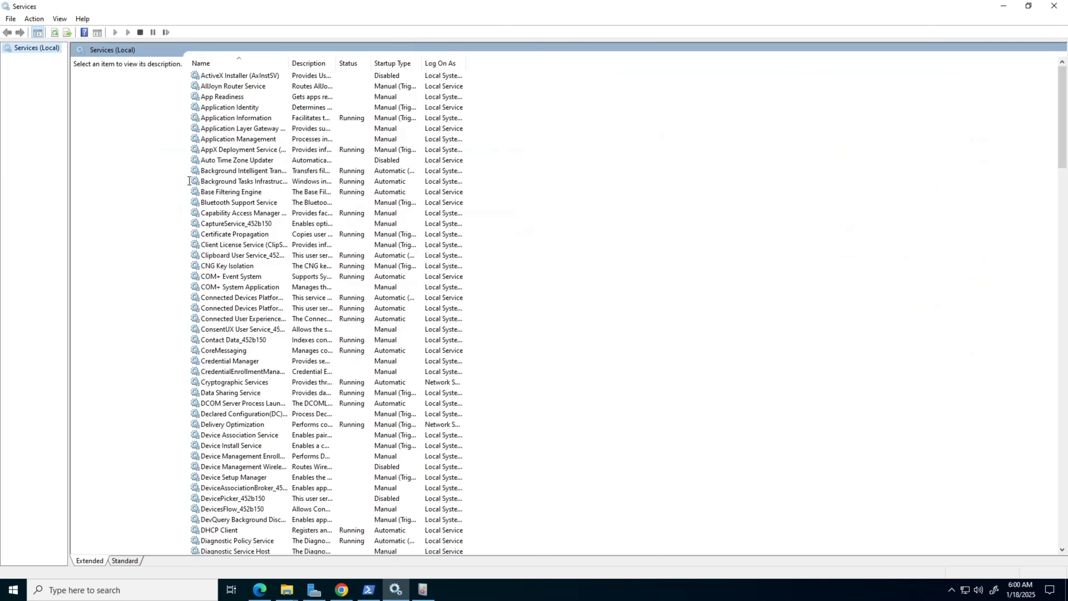
{"action": "scroll", "coordinate": [191, 187], "scroll_direction": "down", "scroll_amount": 11}
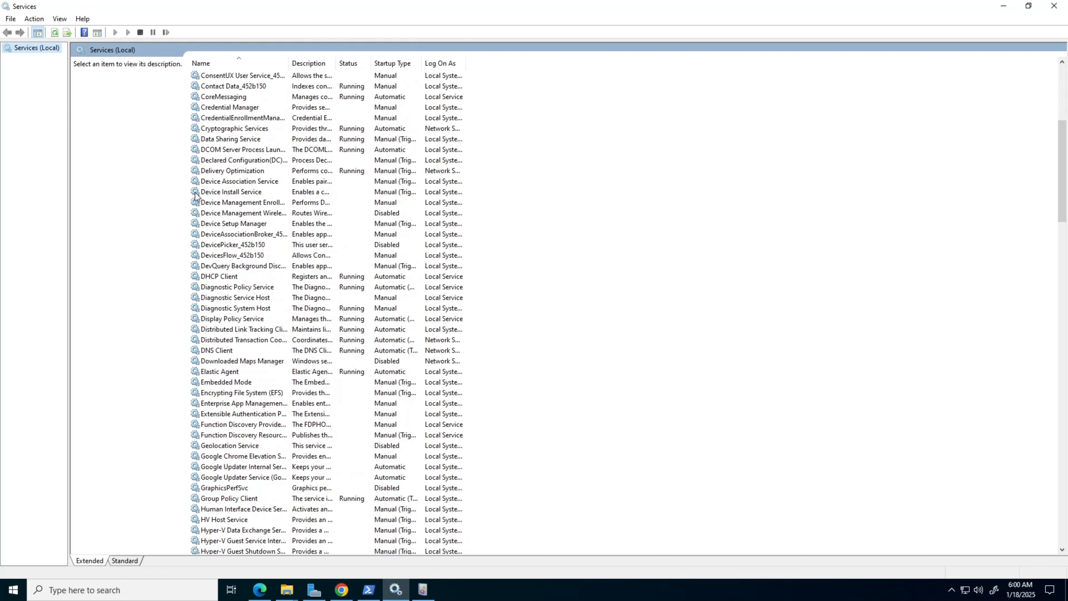
{"action": "scroll", "coordinate": [195, 196], "scroll_direction": "down", "scroll_amount": 8}
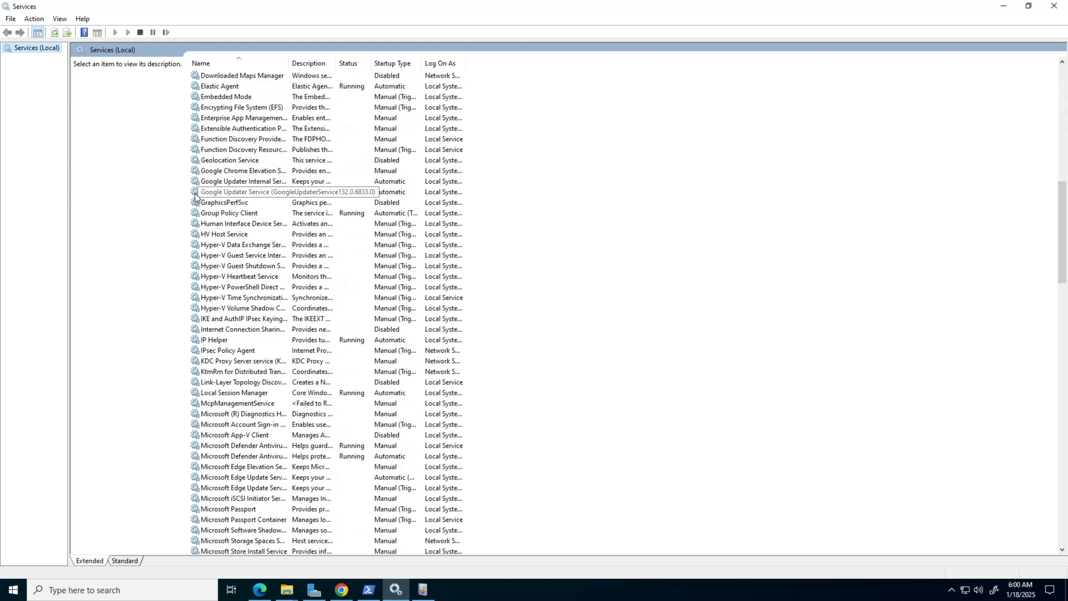
{"action": "scroll", "coordinate": [194, 196], "scroll_direction": "down", "scroll_amount": 5}
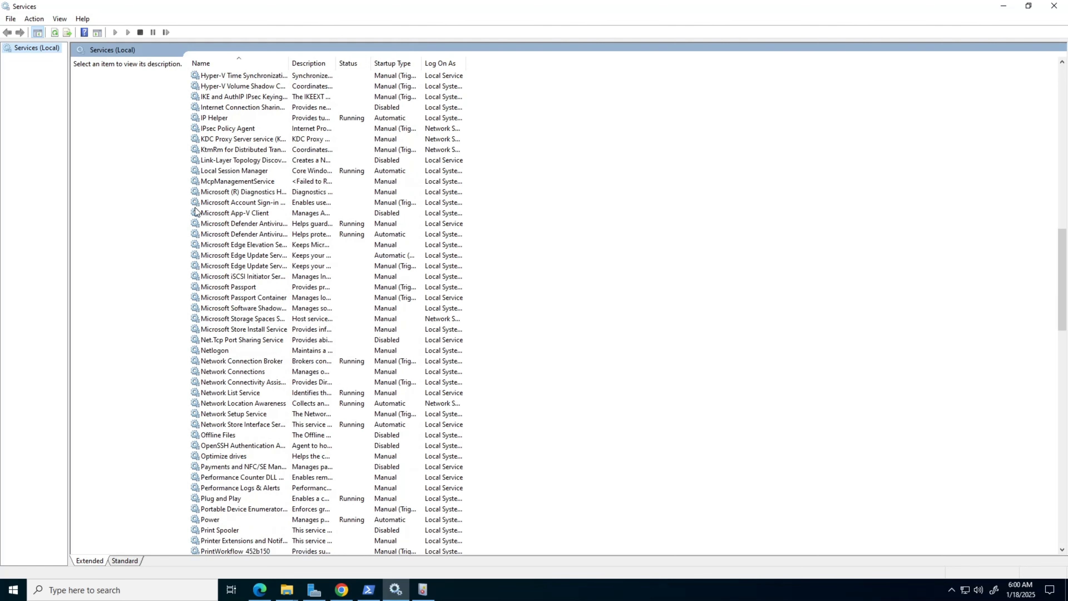
{"action": "scroll", "coordinate": [199, 246], "scroll_direction": "down", "scroll_amount": 4}
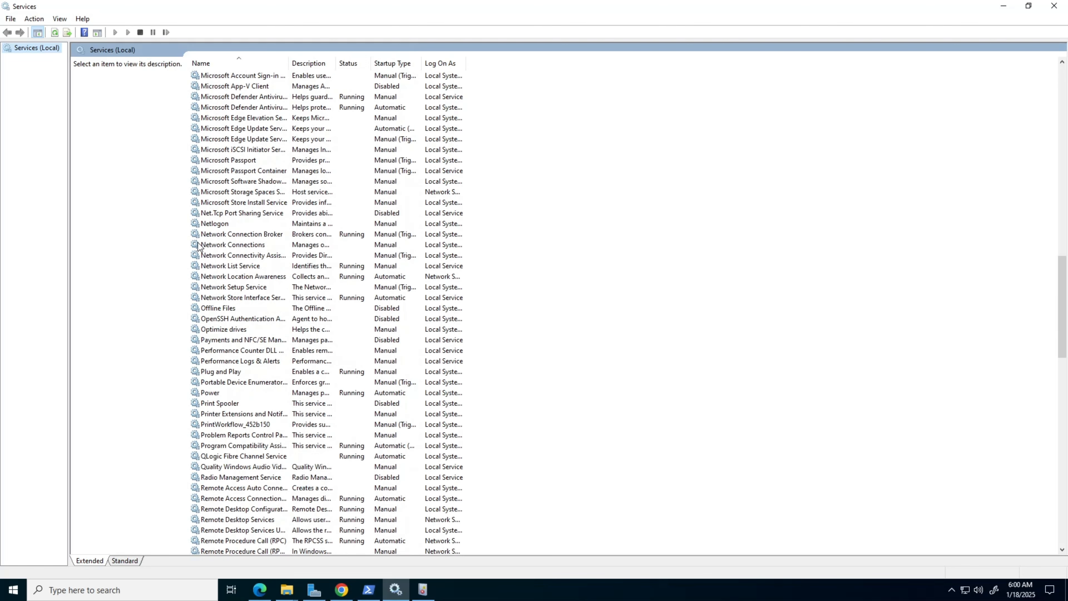
{"action": "scroll", "coordinate": [199, 247], "scroll_direction": "down", "scroll_amount": 14}
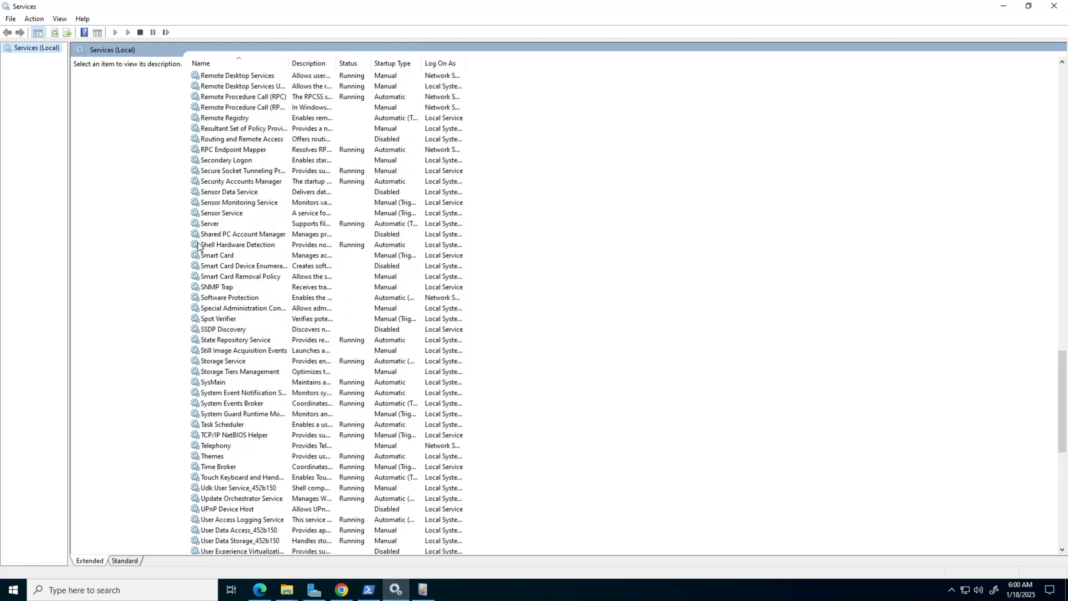
{"action": "scroll", "coordinate": [199, 246], "scroll_direction": "down", "scroll_amount": 9}
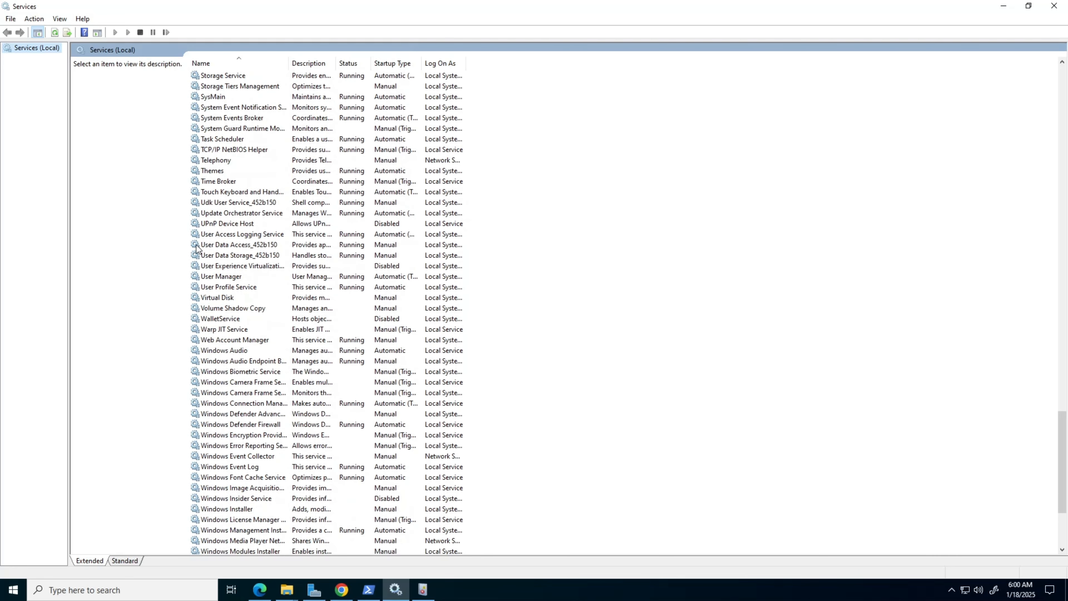
{"action": "scroll", "coordinate": [196, 247], "scroll_direction": "up", "scroll_amount": 1}
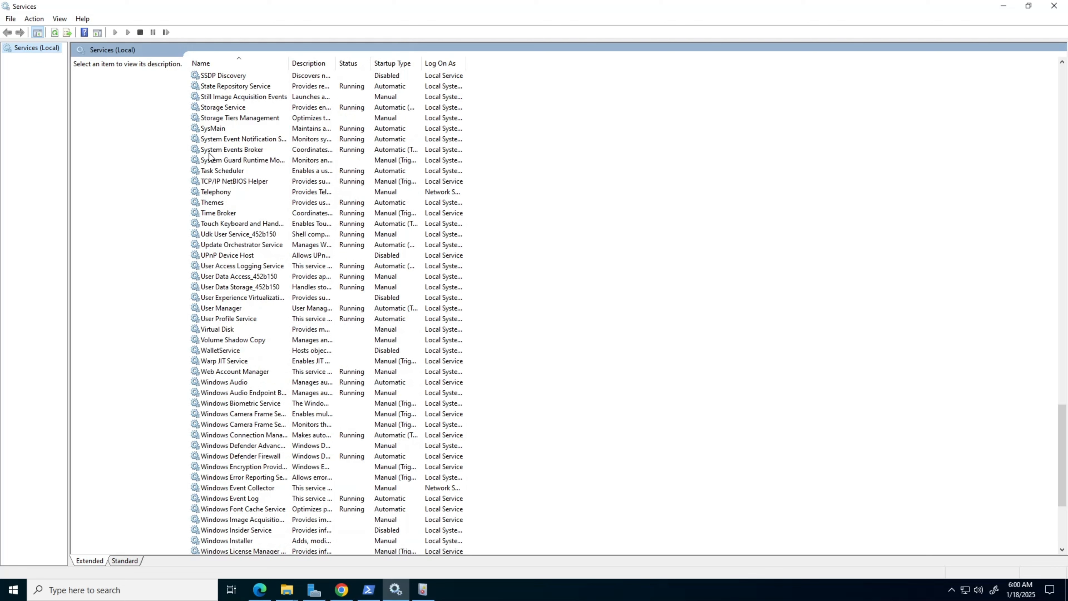
{"action": "scroll", "coordinate": [210, 185], "scroll_direction": "up", "scroll_amount": 4}
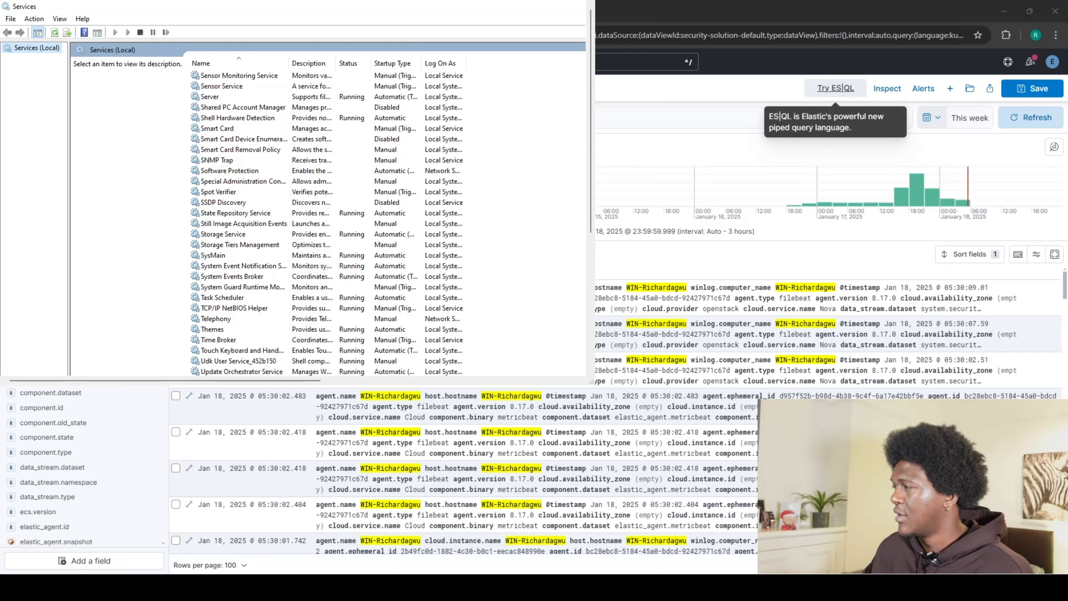
Scroll the Services list up and back down.
{"action": "scroll", "coordinate": [207, 148], "scroll_direction": "up", "scroll_amount": 3}
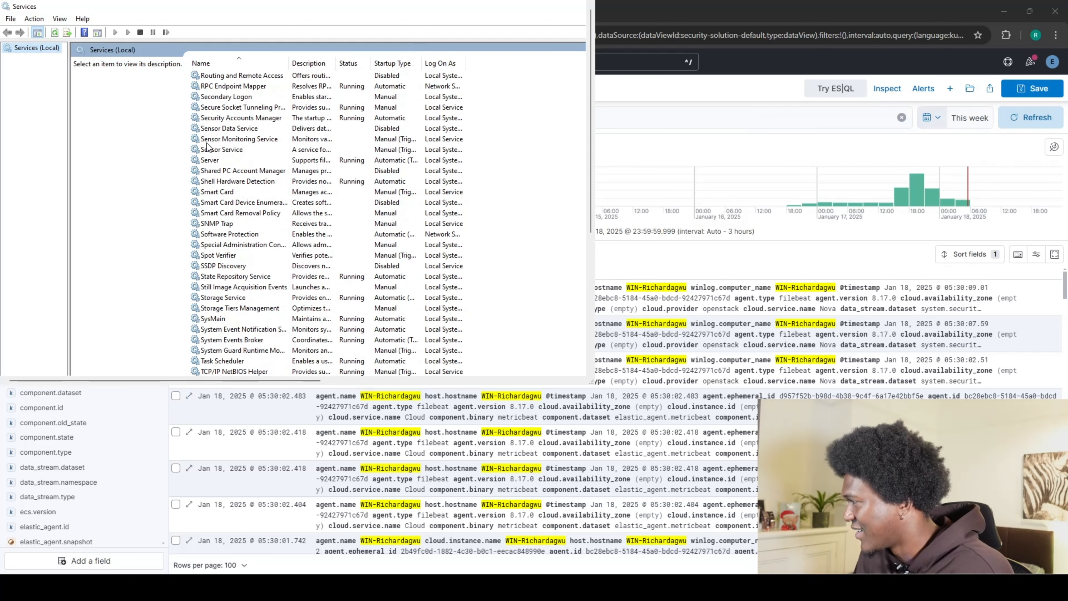
{"action": "scroll", "coordinate": [207, 148], "scroll_direction": "down", "scroll_amount": 3}
{"action": "scroll", "coordinate": [207, 148], "scroll_direction": "down", "scroll_amount": 2}
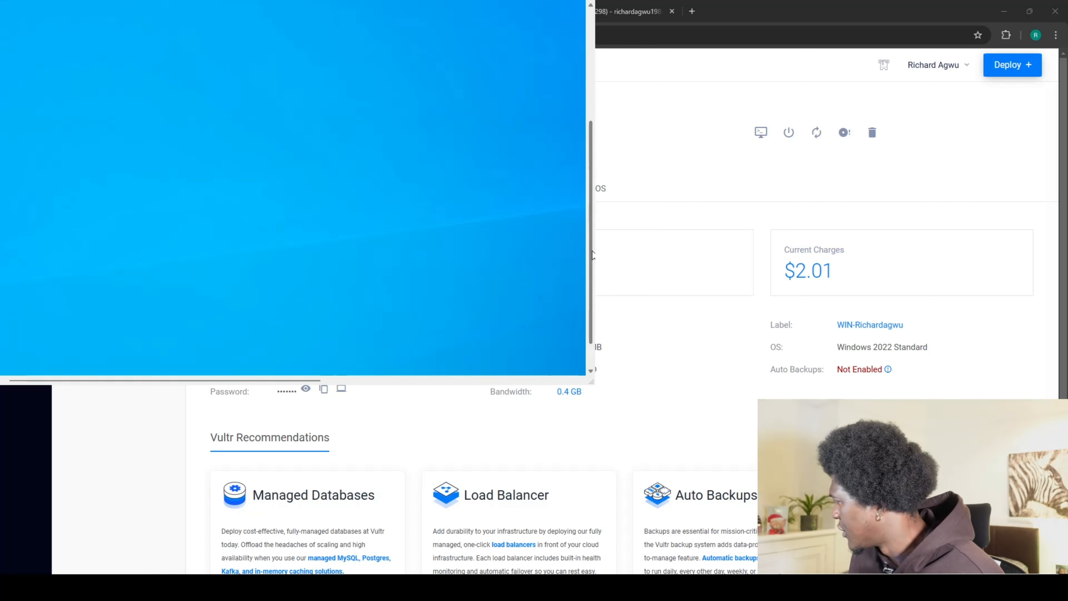
Restore the Services window from the remote taskbar and scroll through its list.
{"action": "left_click", "coordinate": [590, 358]}
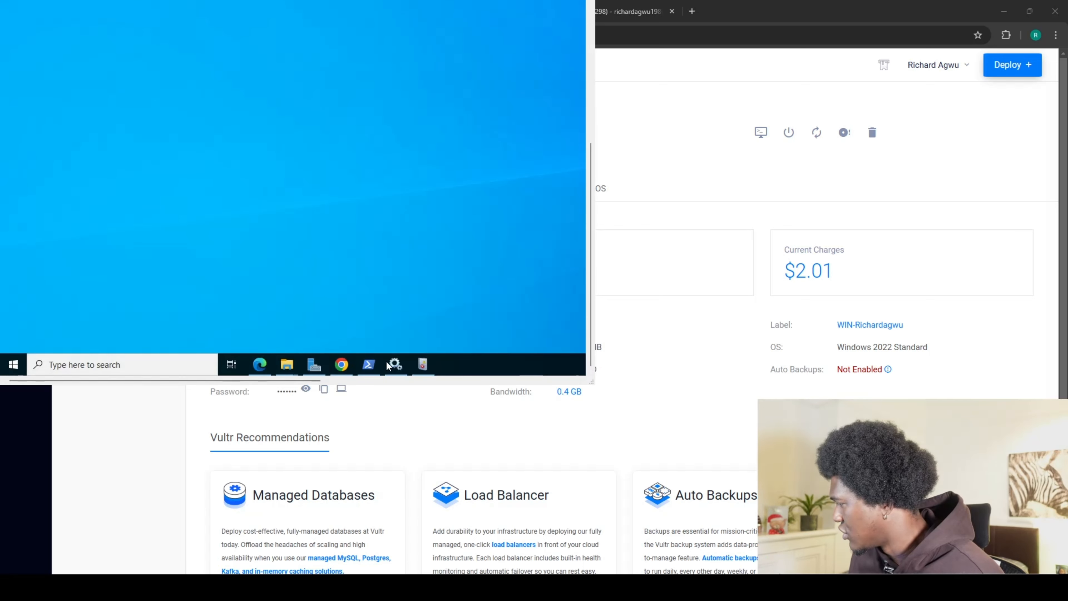
{"action": "mouse_move", "coordinate": [399, 364]}
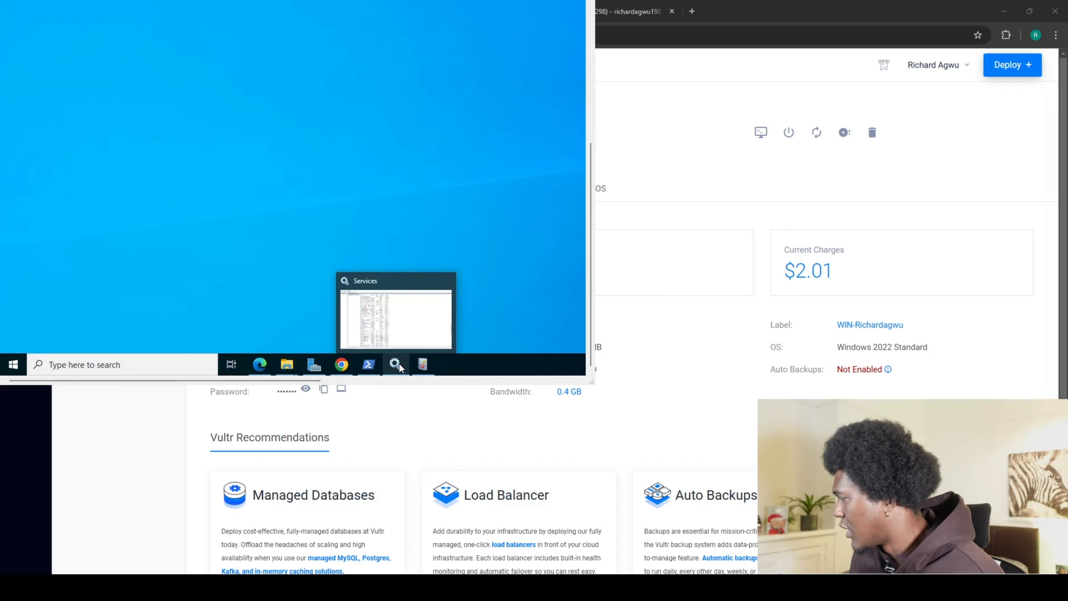
{"action": "left_click", "coordinate": [397, 314]}
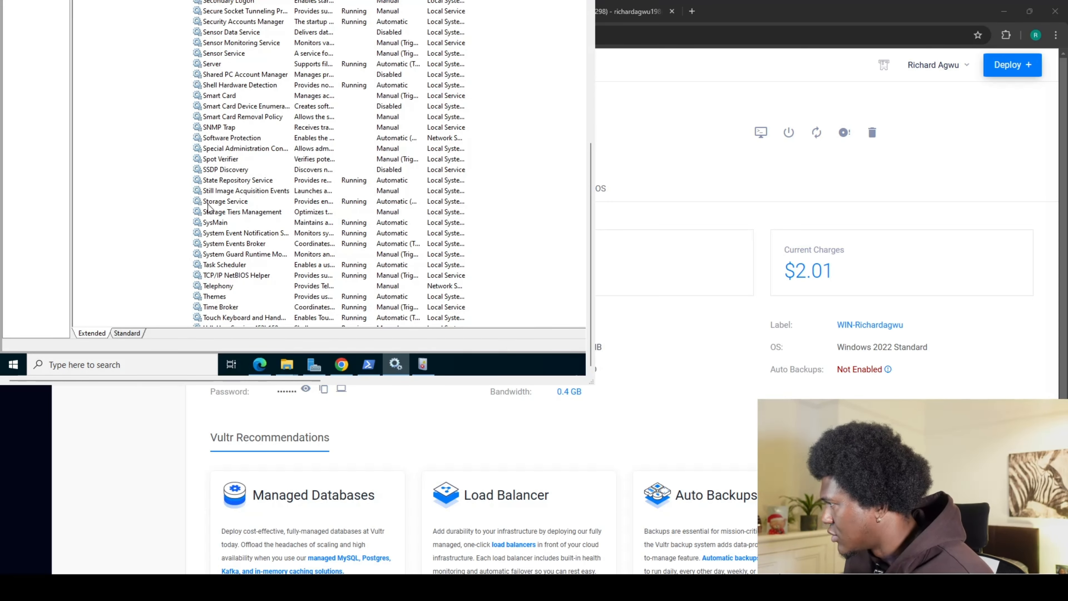
{"action": "scroll", "coordinate": [218, 267], "scroll_direction": "up", "scroll_amount": 1}
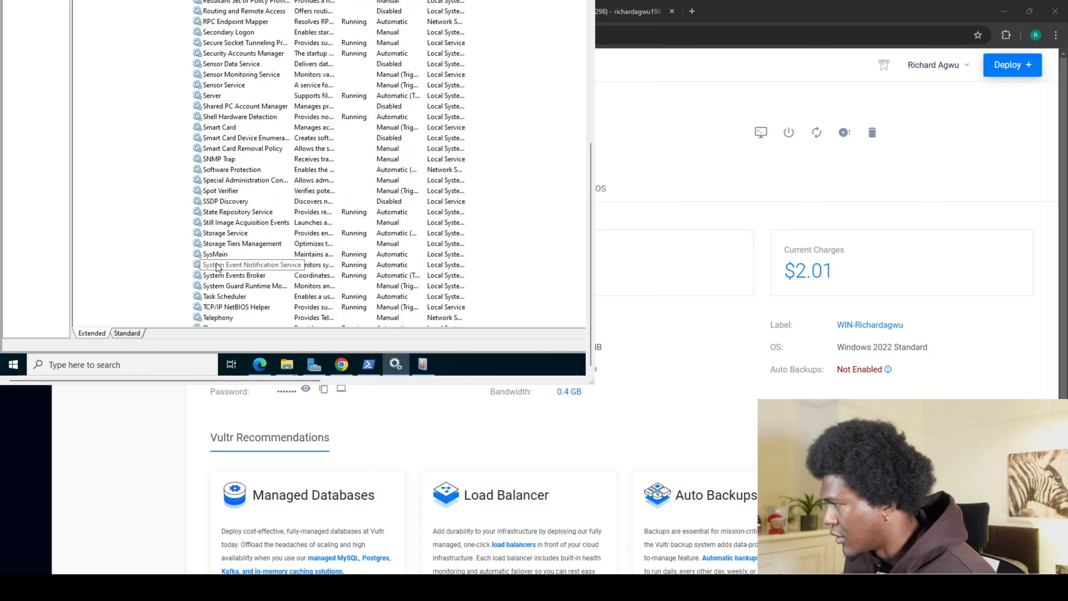
{"action": "scroll", "coordinate": [217, 268], "scroll_direction": "up", "scroll_amount": 1}
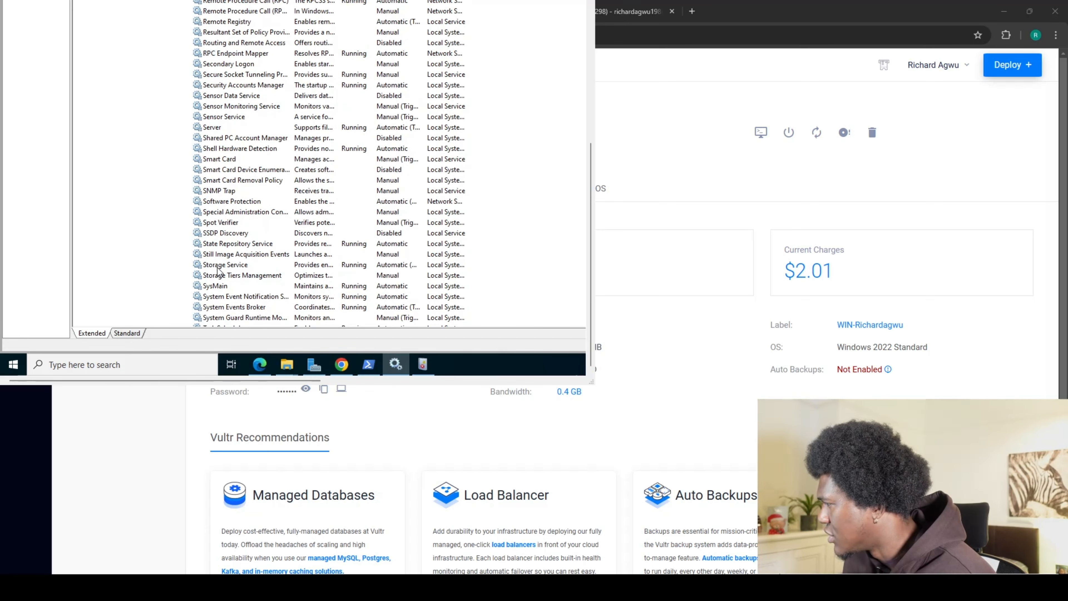
{"action": "scroll", "coordinate": [218, 267], "scroll_direction": "up", "scroll_amount": 2}
{"action": "scroll", "coordinate": [218, 265], "scroll_direction": "down", "scroll_amount": 3}
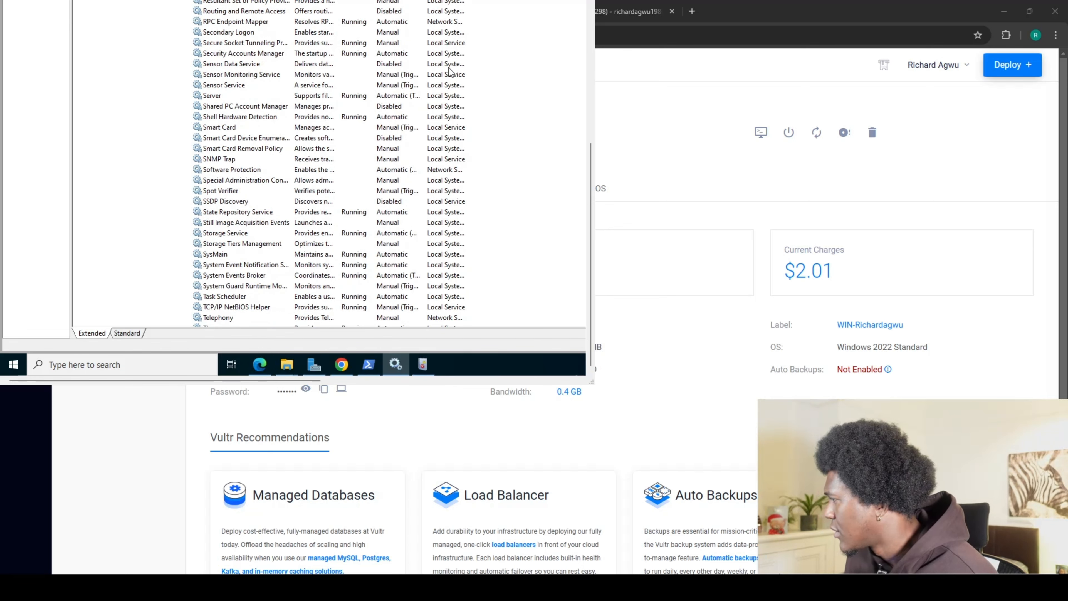
{"action": "key", "text": "super+Up"}
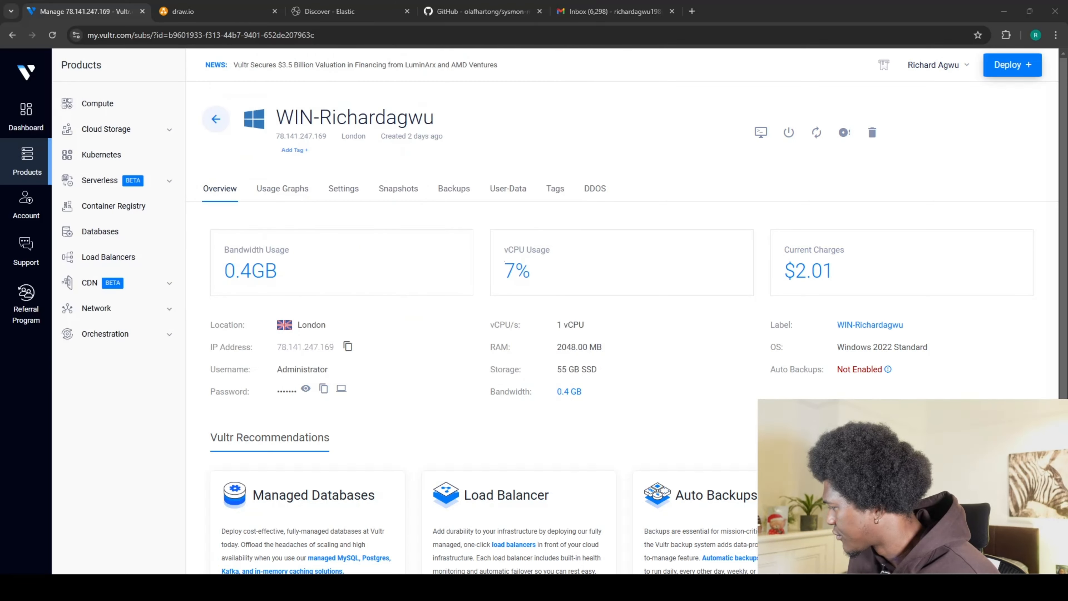
{"action": "key", "text": "super+Down"}
Expand Microsoft > Windows in Event Viewer's log tree and scroll through the channels.
{"action": "left_click", "coordinate": [421, 370]}
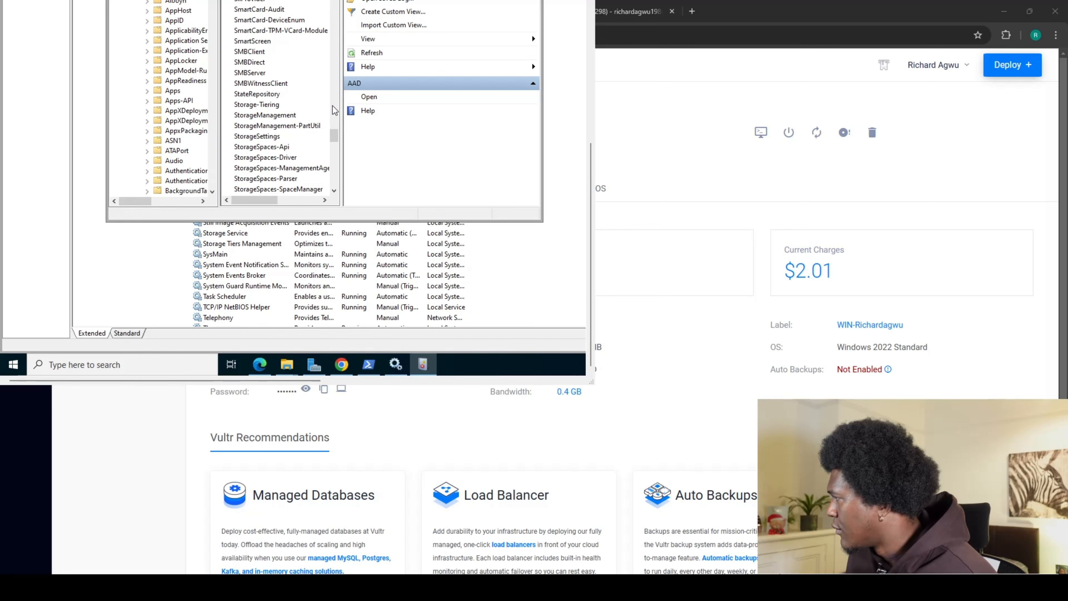
{"action": "scroll", "coordinate": [335, 111], "scroll_direction": "up", "scroll_amount": 1}
{"action": "scroll", "coordinate": [590, 124], "scroll_direction": "up", "scroll_amount": 3}
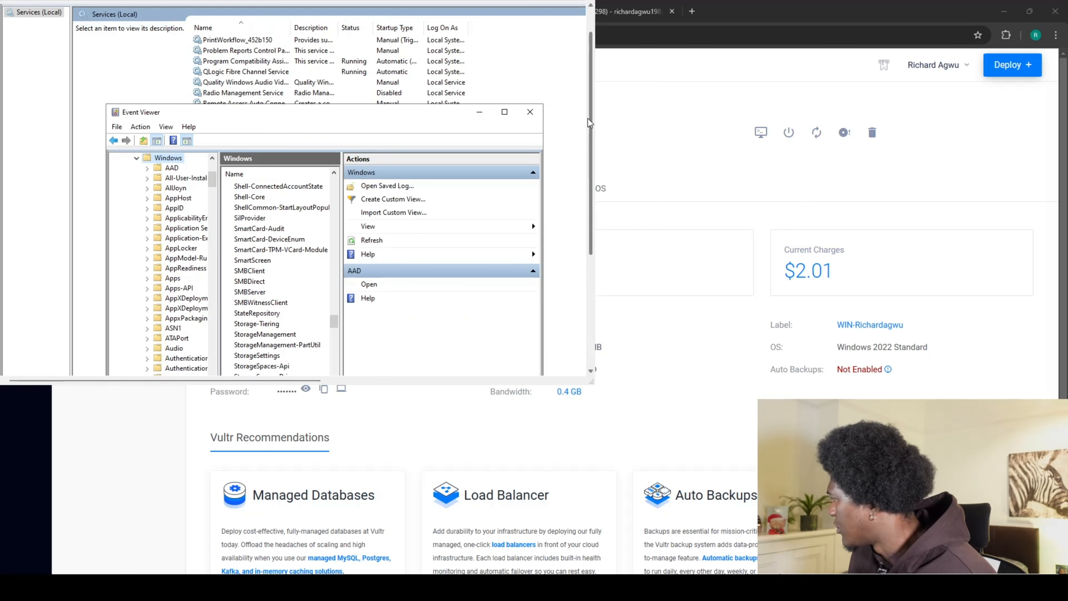
{"action": "left_click", "coordinate": [137, 159]}
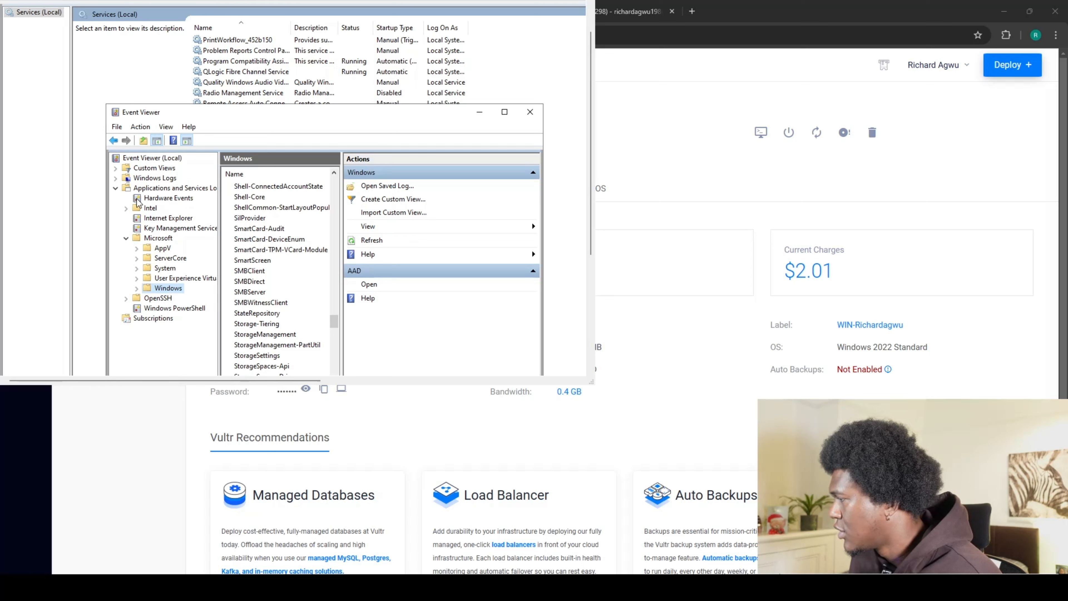
{"action": "double_click", "coordinate": [127, 238]}
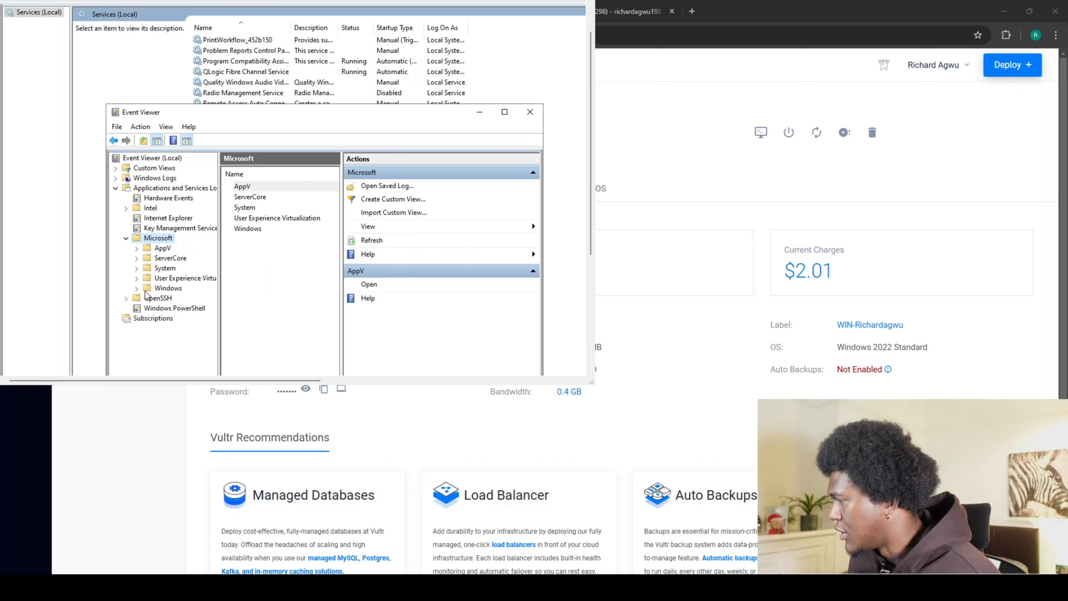
{"action": "left_click", "coordinate": [136, 288]}
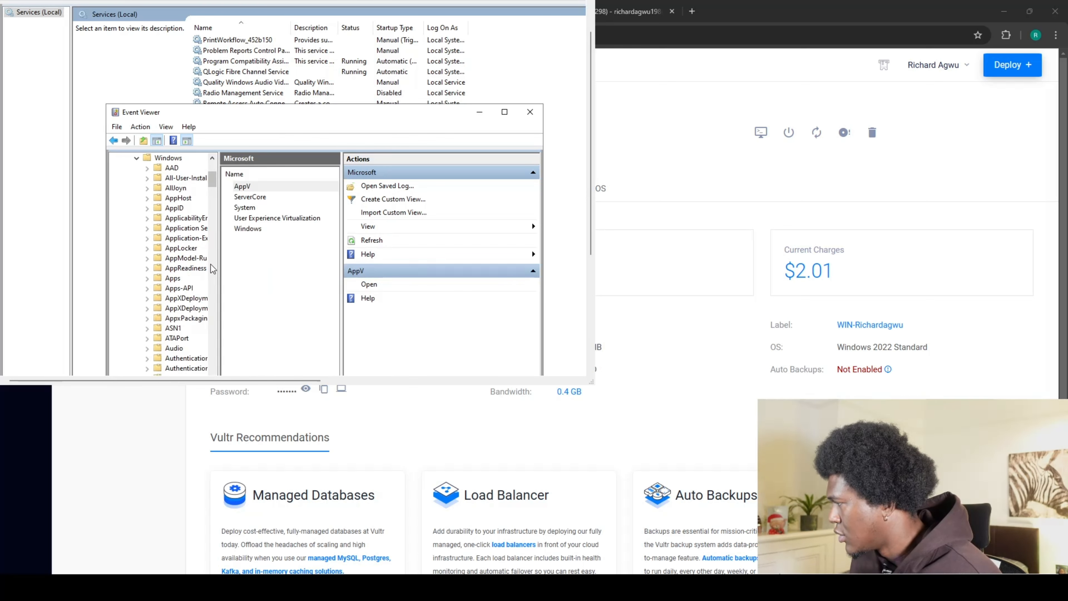
{"action": "scroll", "coordinate": [140, 262], "scroll_direction": "down", "scroll_amount": 7}
{"action": "scroll", "coordinate": [140, 262], "scroll_direction": "down", "scroll_amount": 14}
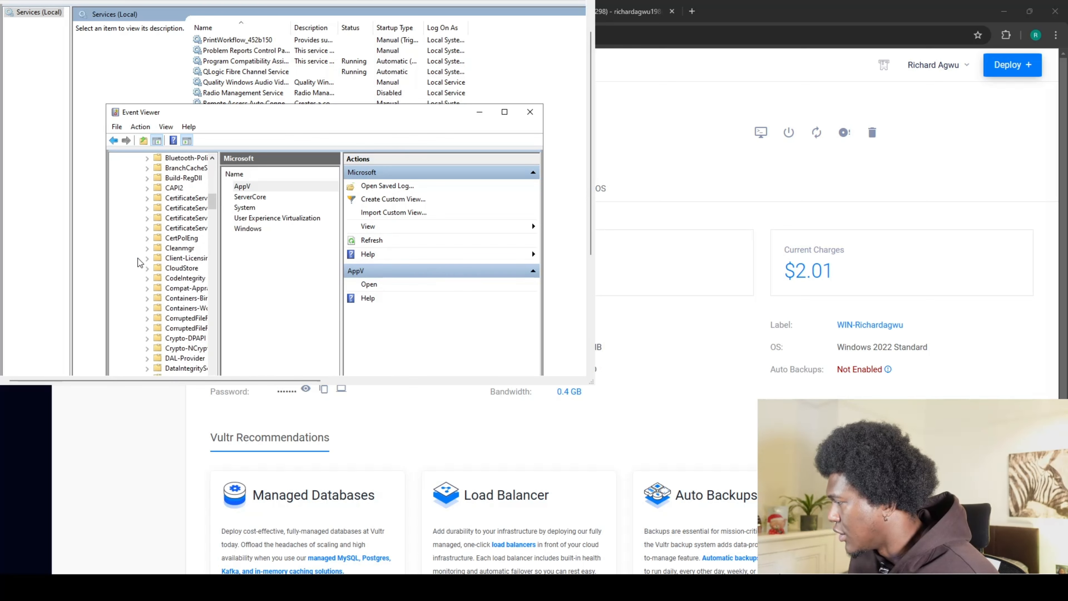
{"action": "scroll", "coordinate": [140, 269], "scroll_direction": "down", "scroll_amount": 20}
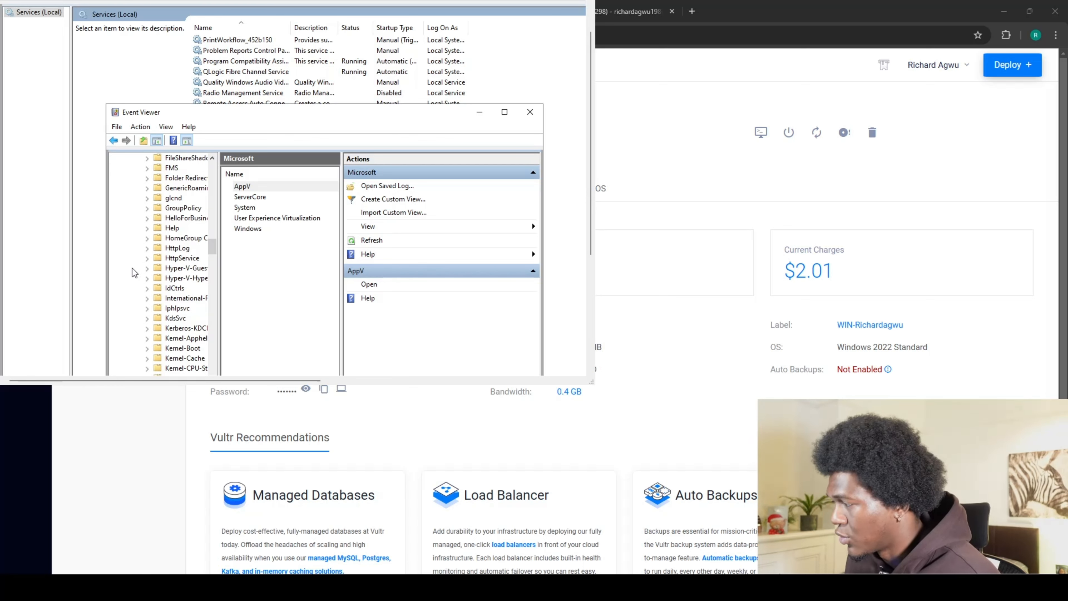
{"action": "scroll", "coordinate": [131, 272], "scroll_direction": "down", "scroll_amount": 20}
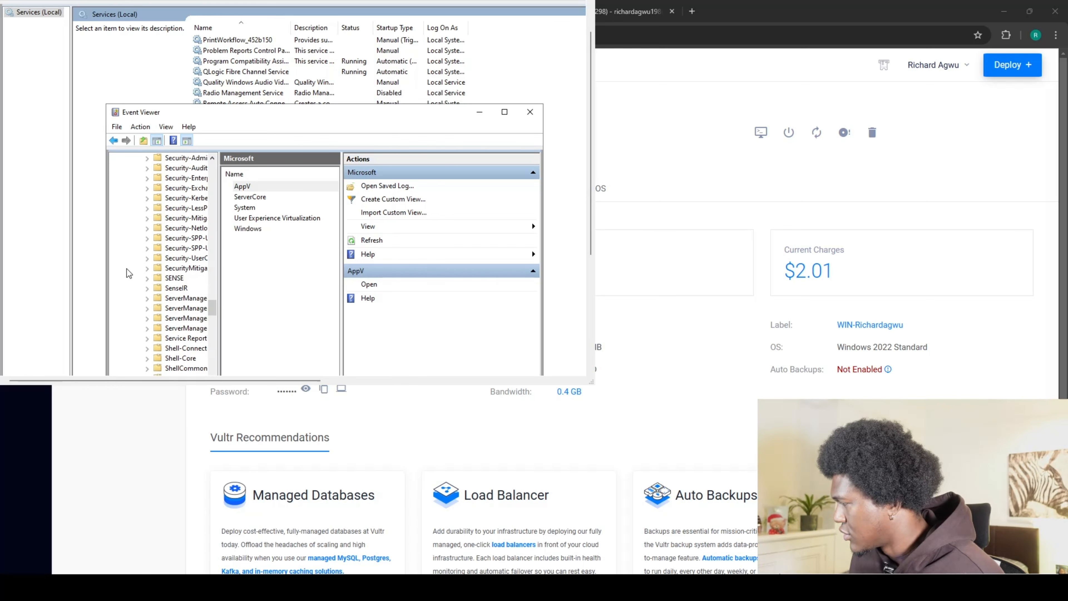
{"action": "scroll", "coordinate": [129, 273], "scroll_direction": "down", "scroll_amount": 4}
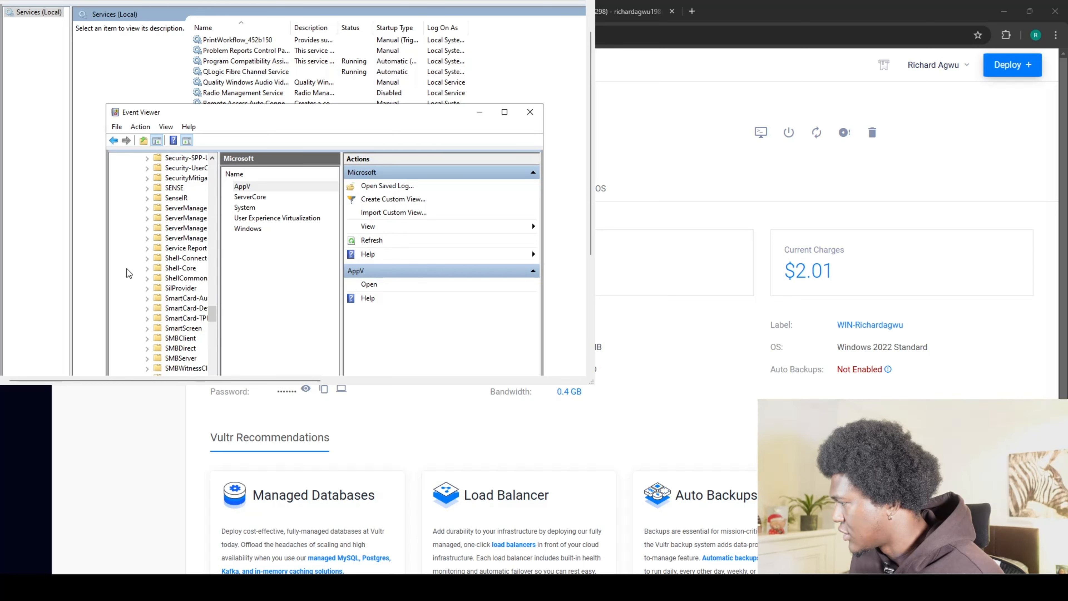
{"action": "scroll", "coordinate": [129, 273], "scroll_direction": "down", "scroll_amount": 4}
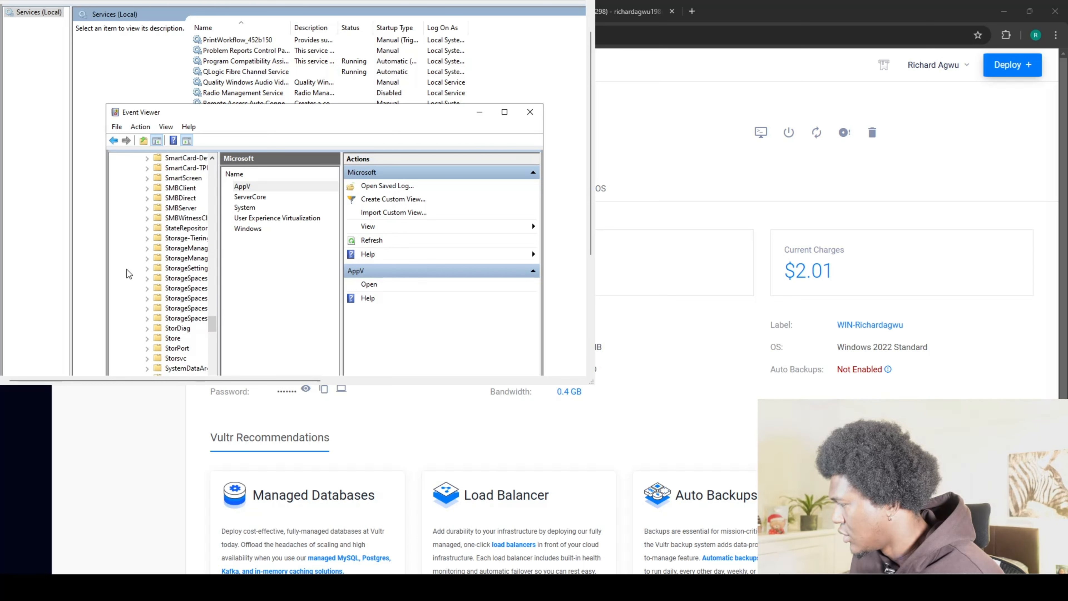
{"action": "scroll", "coordinate": [129, 274], "scroll_direction": "down", "scroll_amount": 1}
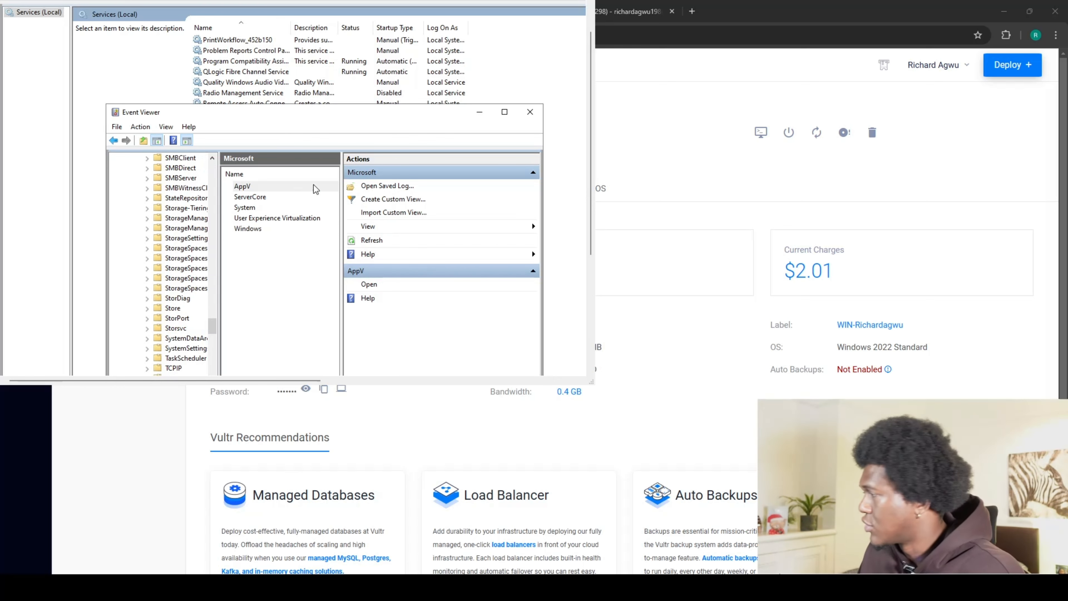
Minimize Event Viewer and the Services window.
{"action": "left_click", "coordinate": [479, 113]}
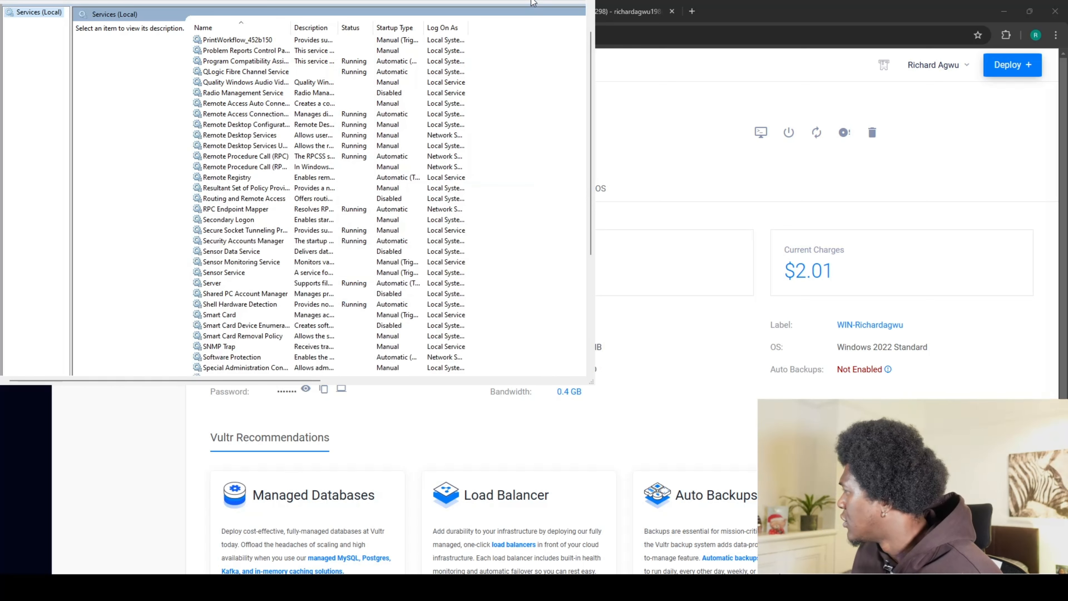
{"action": "scroll", "coordinate": [474, 219], "scroll_direction": "up", "scroll_amount": 20}
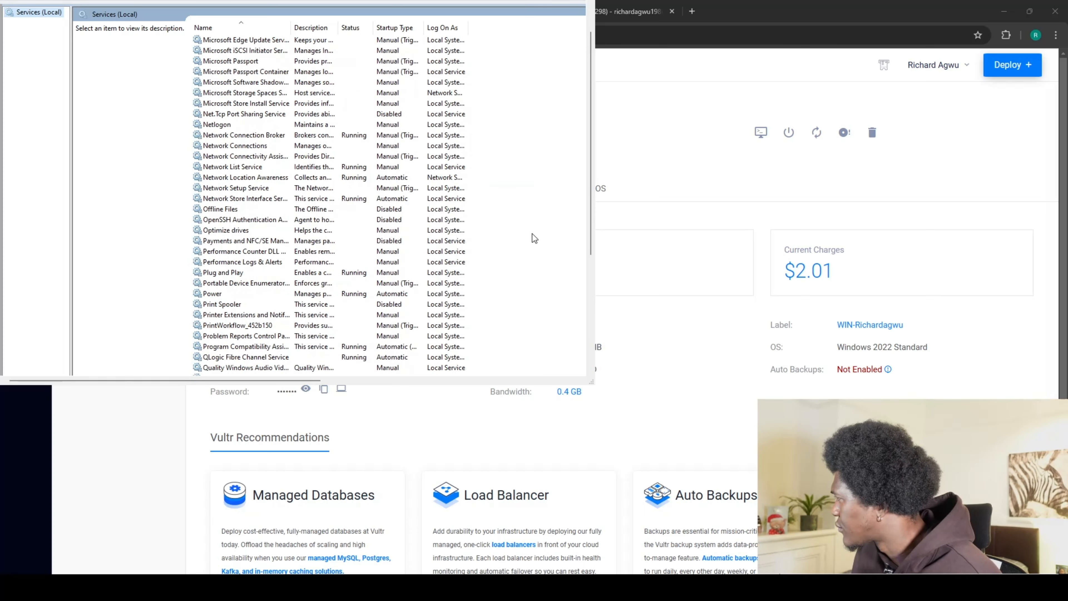
{"action": "left_click", "coordinate": [592, 25]}
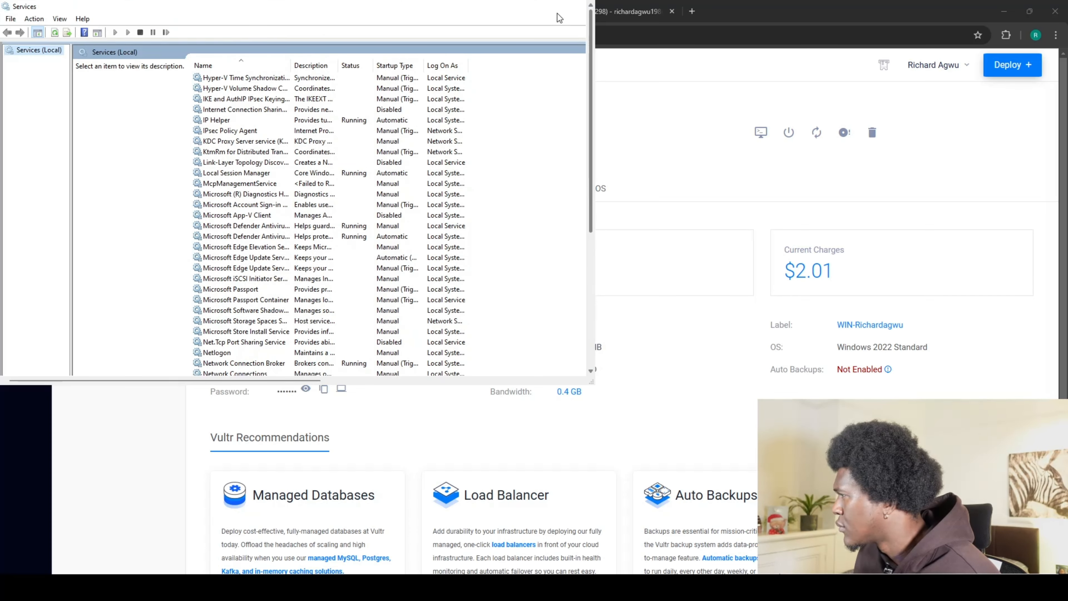
{"action": "left_click", "coordinate": [552, 2]}
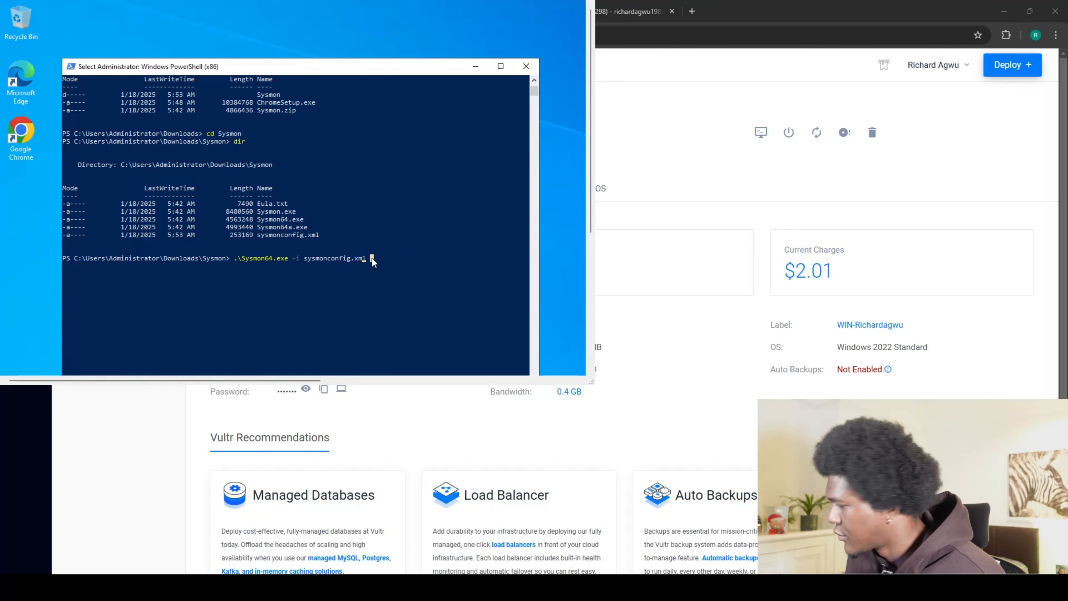
Run .\Sysmon64.exe -i sysmonconfig.xml and agree to the license, starting Sysmon64 and SysmonDrv.
{"action": "key", "text": "Return"}
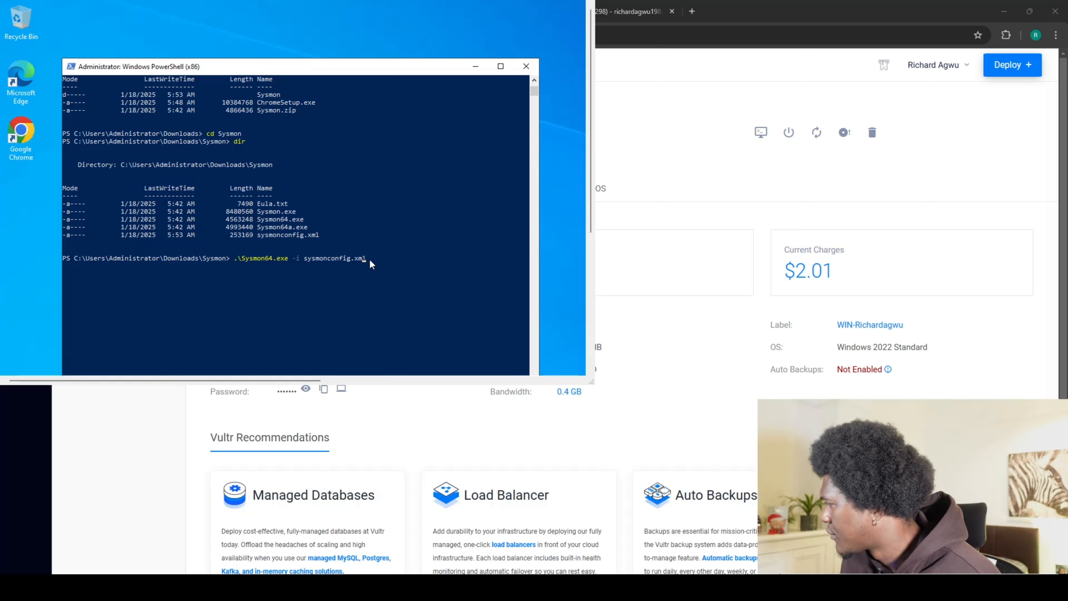
{"action": "left_click", "coordinate": [369, 258]}
{"action": "key", "text": "Return"}
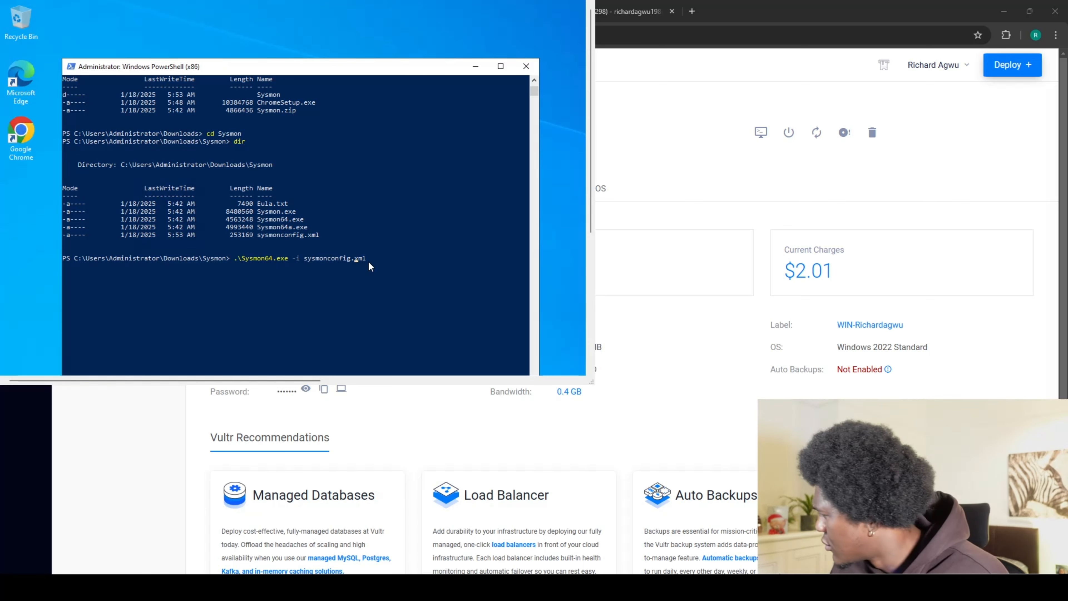
{"action": "key", "text": "End"}
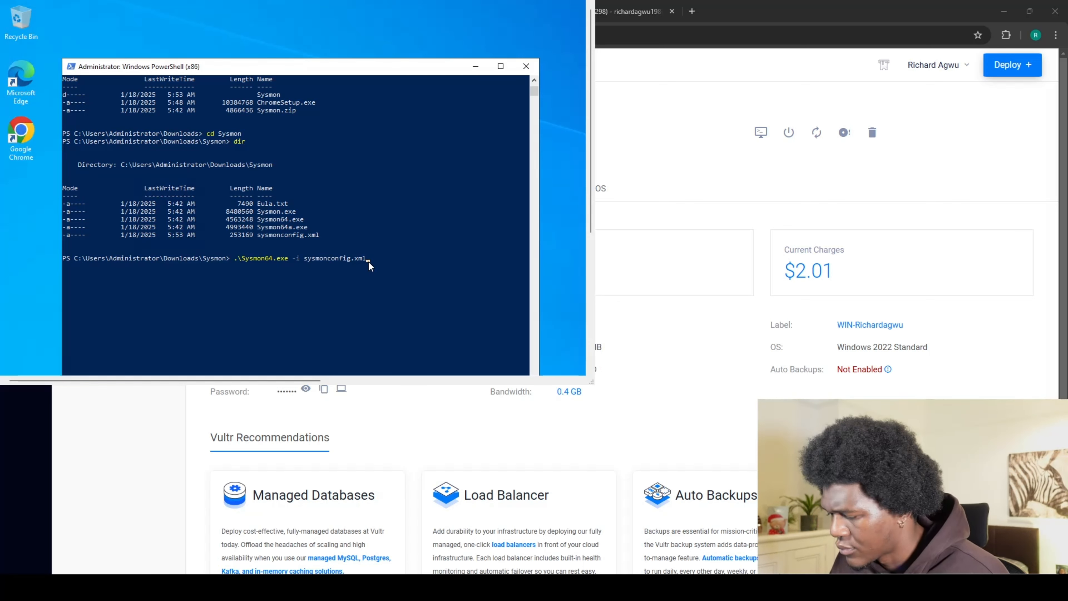
{"action": "key", "text": "Return"}
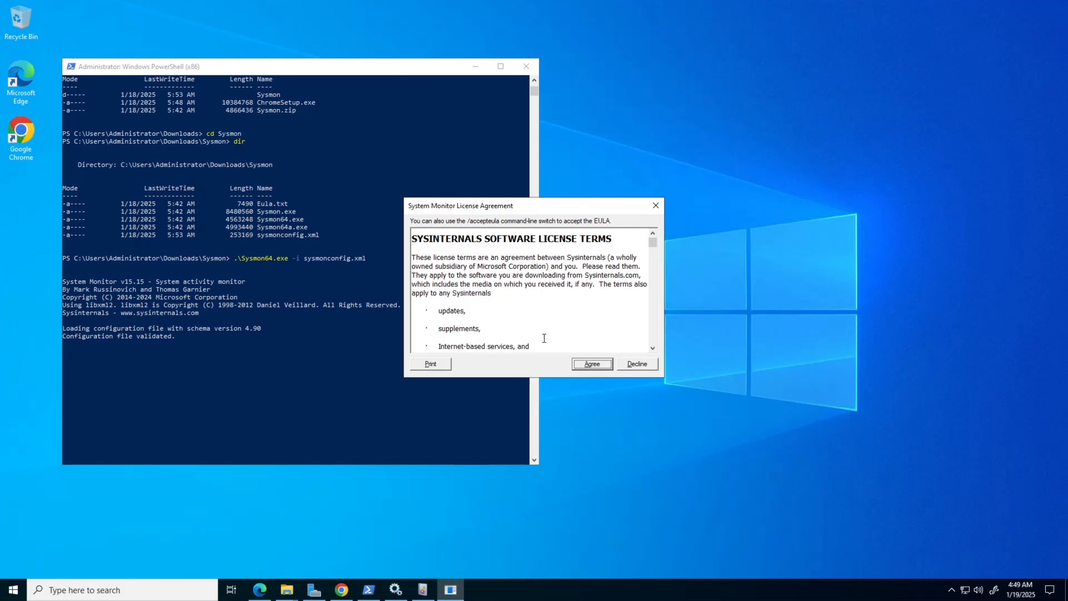
{"action": "left_click", "coordinate": [579, 365]}
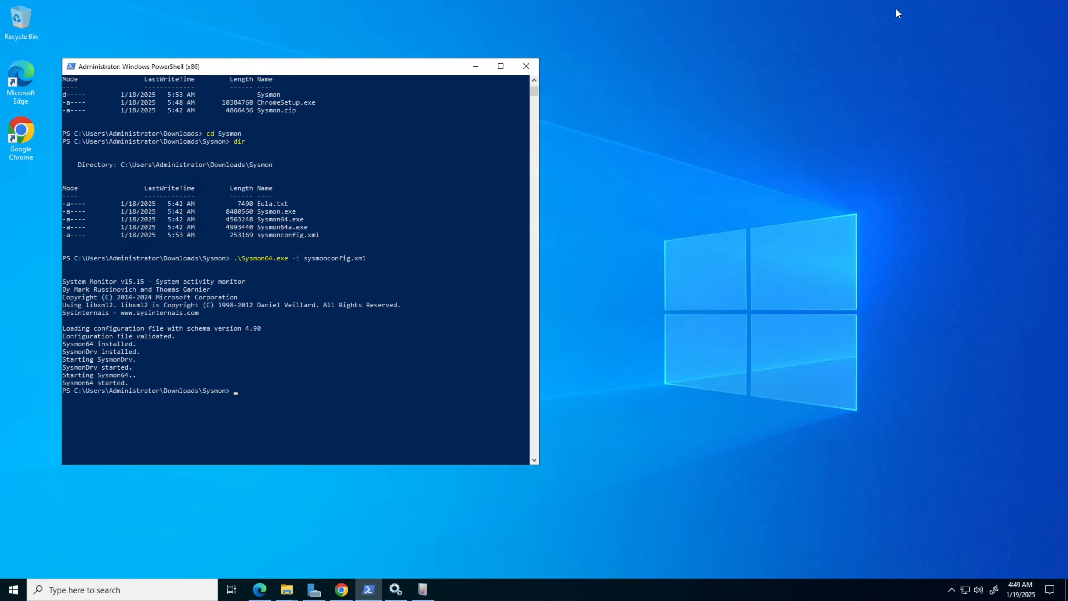
{"action": "left_click", "coordinate": [887, 8]}
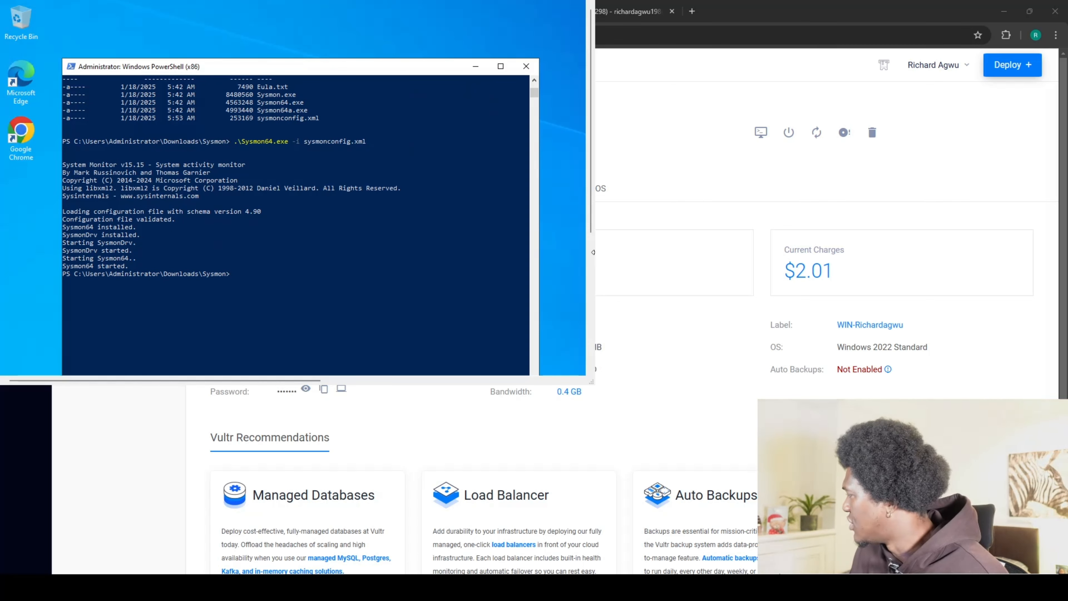
Close the Services console from its taskbar preview, then close Event Viewer.
{"action": "left_click", "coordinate": [590, 261]}
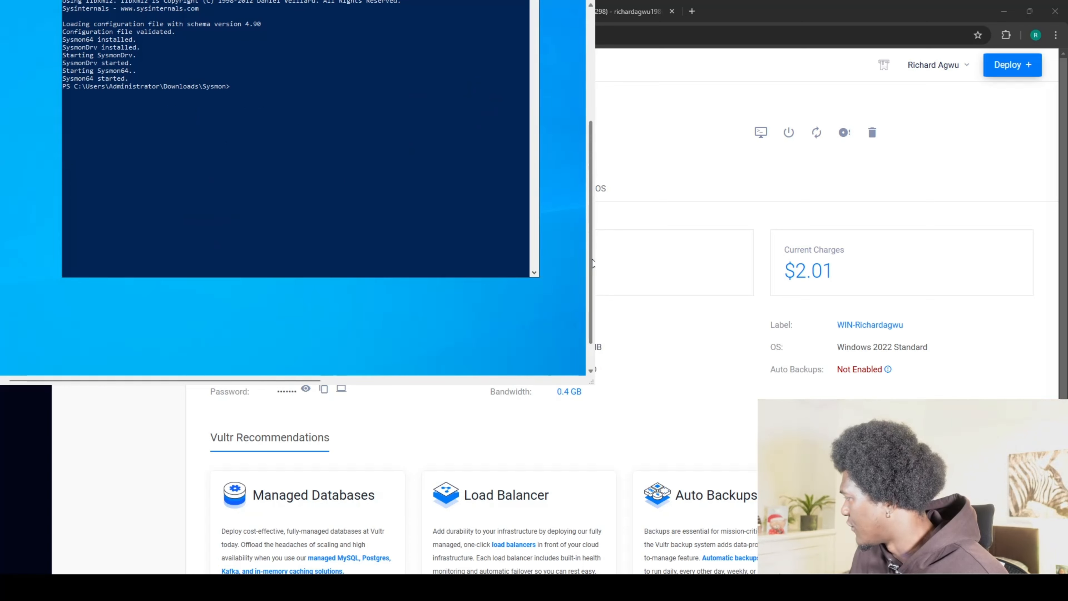
{"action": "left_click", "coordinate": [590, 357]}
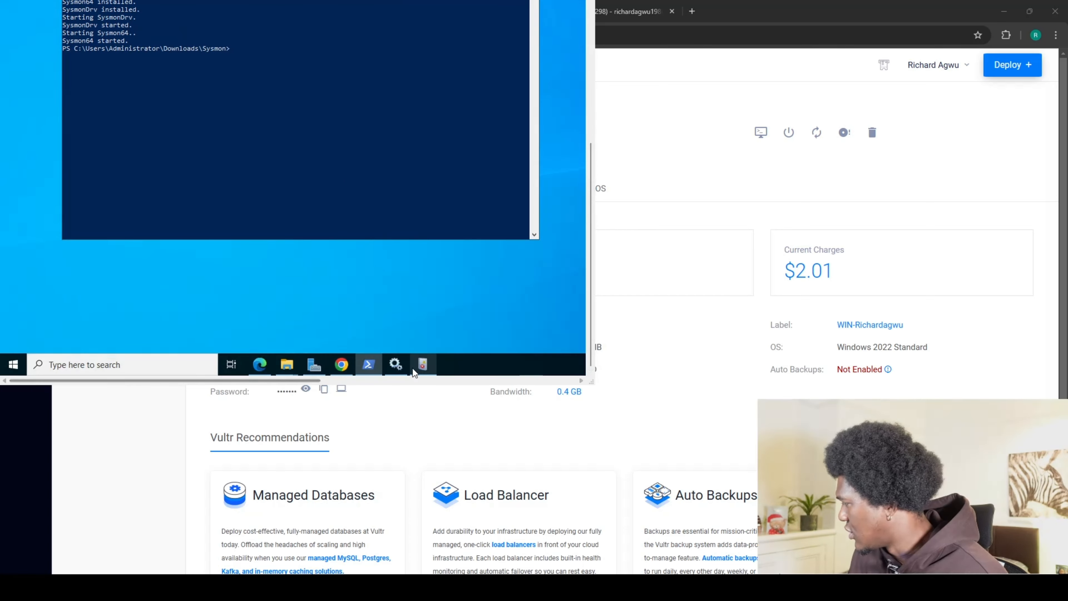
{"action": "mouse_move", "coordinate": [396, 365]}
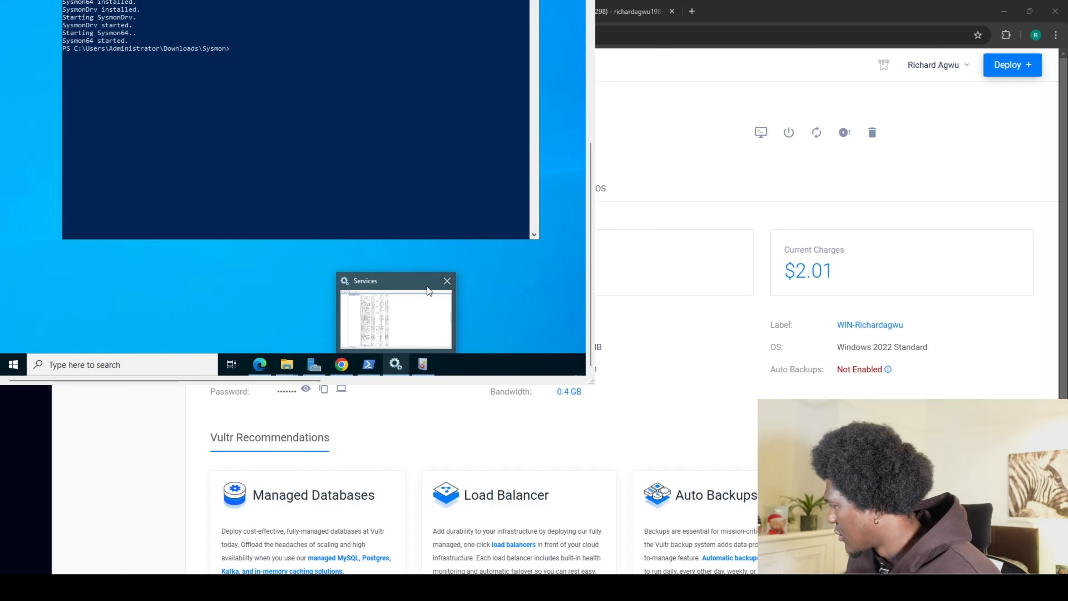
{"action": "left_click", "coordinate": [447, 281]}
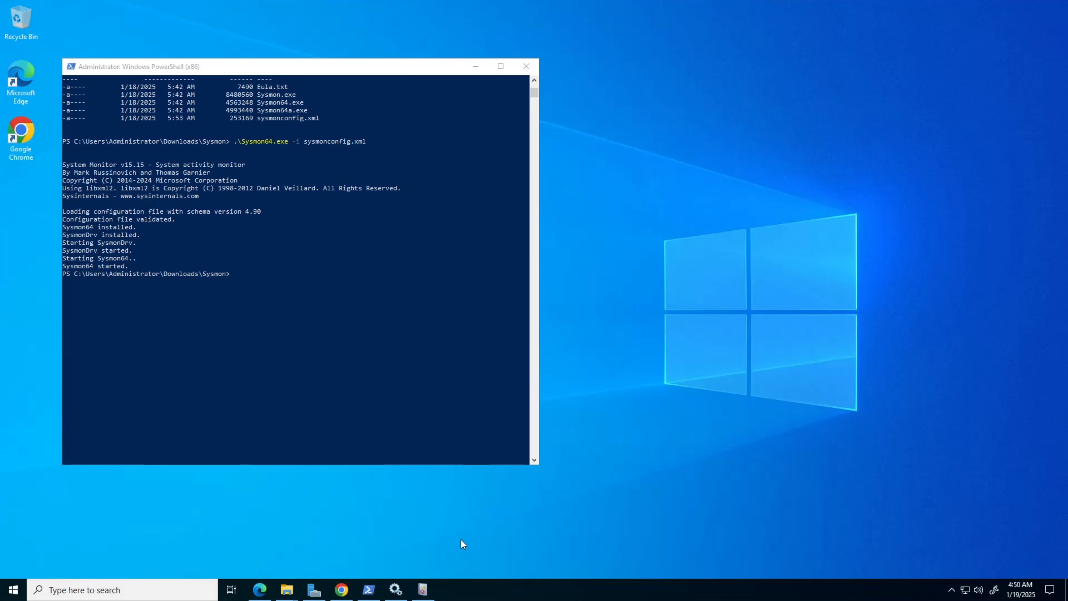
{"action": "left_click", "coordinate": [423, 589]}
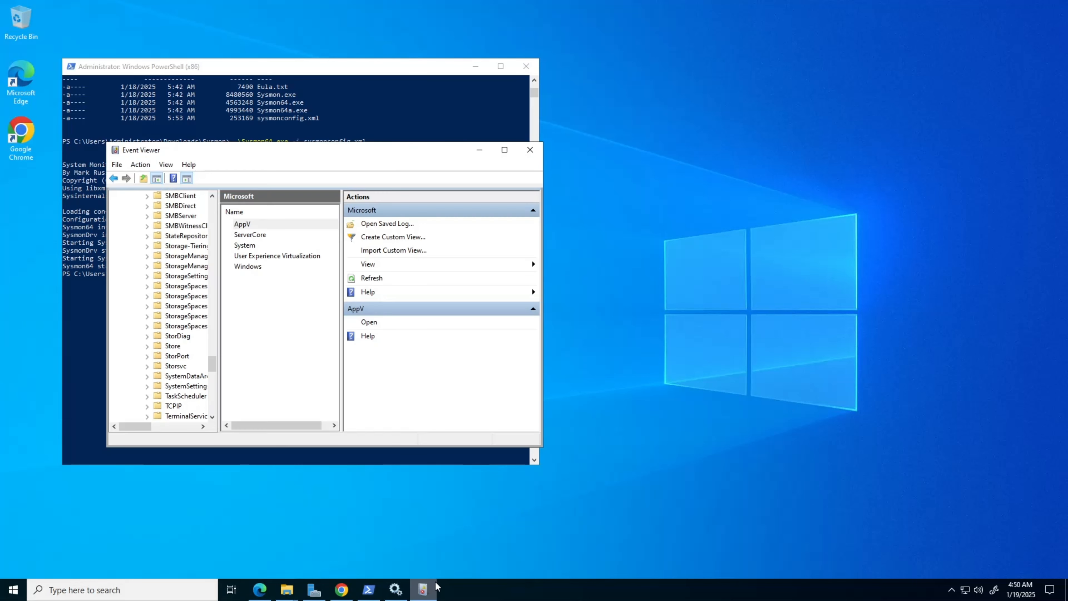
{"action": "left_click", "coordinate": [530, 151]}
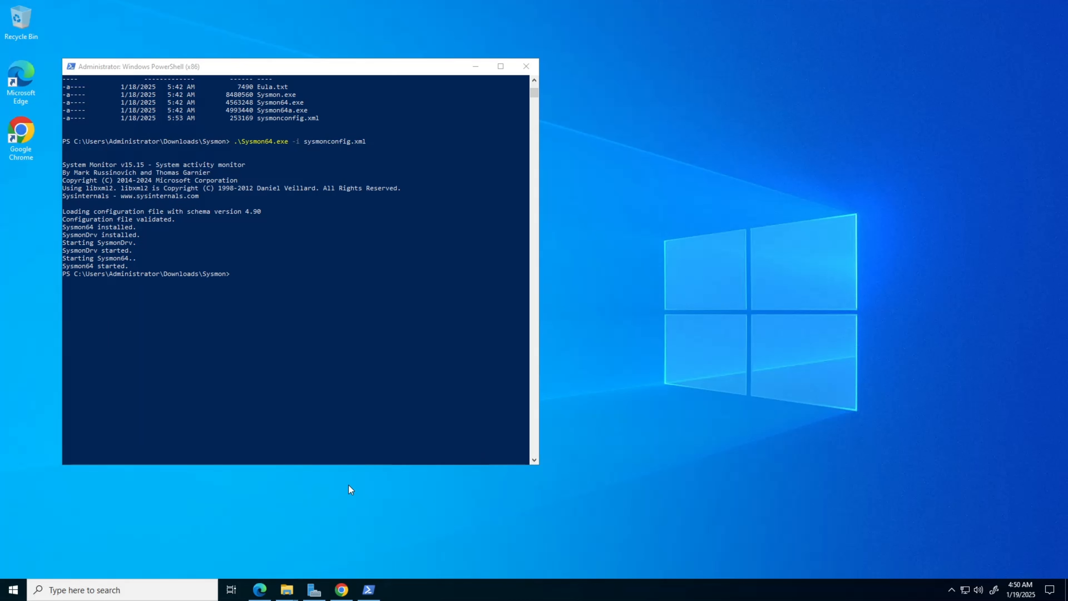
Open Services via the taskbar search and select Sysmon64 to confirm it is Running with Automatic startup.
{"action": "left_click", "coordinate": [178, 589]}
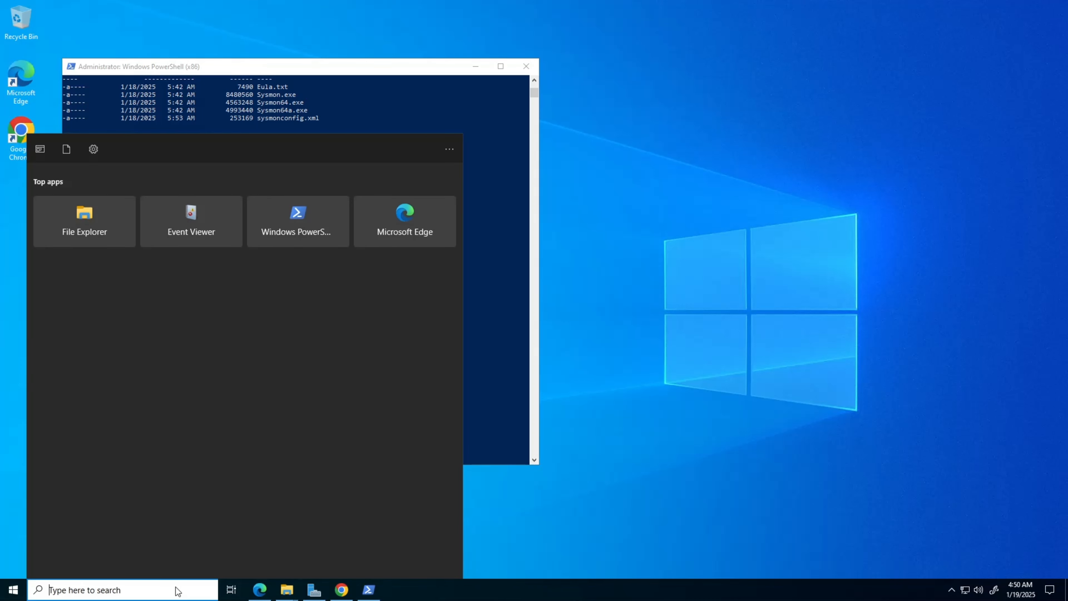
{"action": "type", "text": "service"}
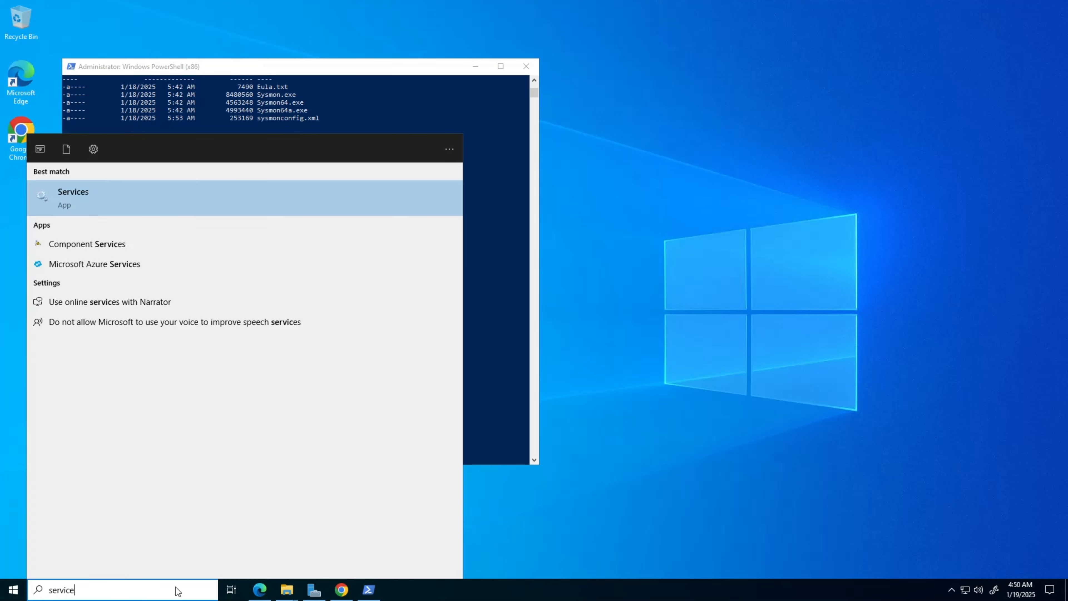
{"action": "type", "text": "s"}
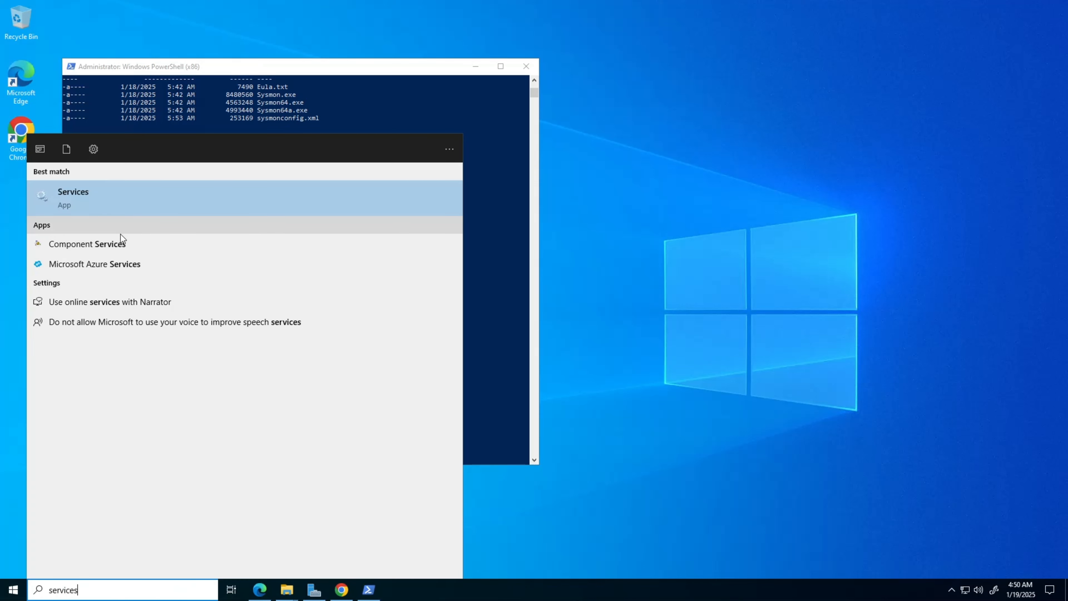
{"action": "left_click", "coordinate": [106, 204]}
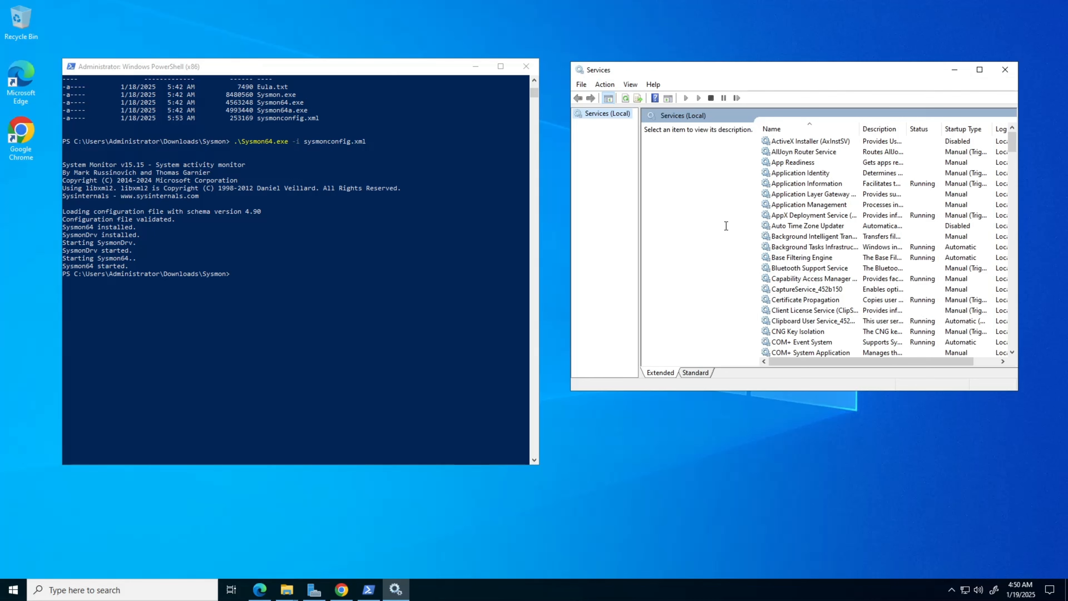
{"action": "scroll", "coordinate": [748, 248], "scroll_direction": "down", "scroll_amount": 10}
{"action": "scroll", "coordinate": [780, 257], "scroll_direction": "down", "scroll_amount": 20}
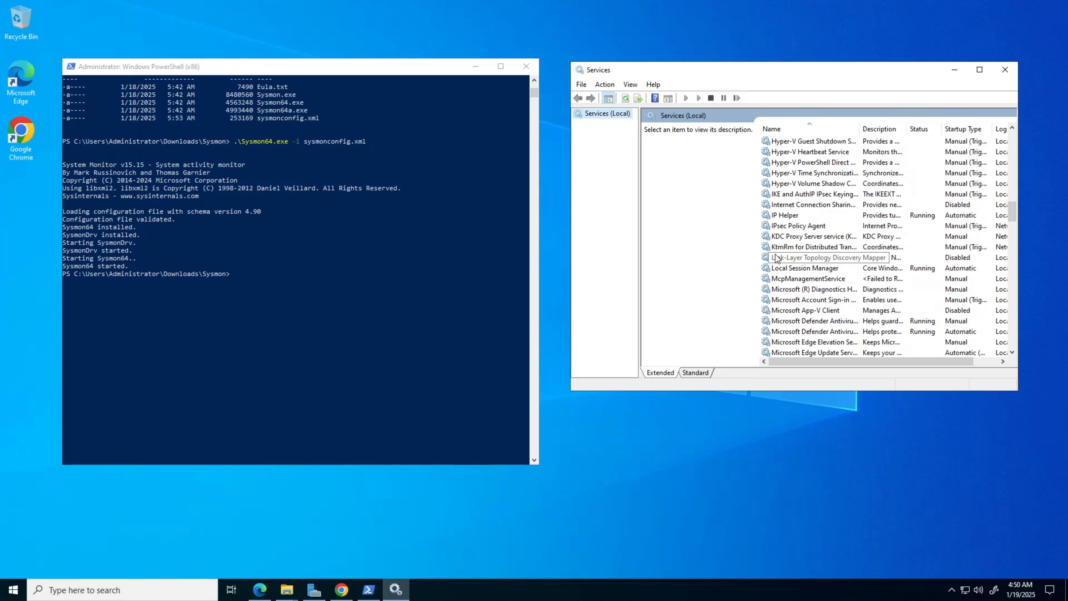
{"action": "scroll", "coordinate": [770, 263], "scroll_direction": "down", "scroll_amount": 3}
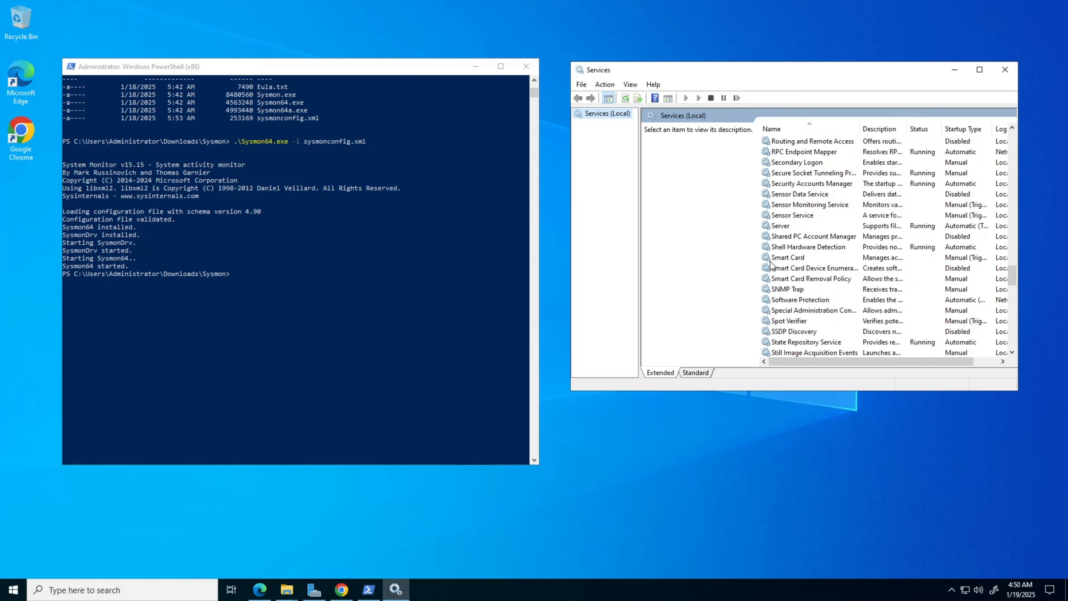
{"action": "scroll", "coordinate": [773, 265], "scroll_direction": "down", "scroll_amount": 2}
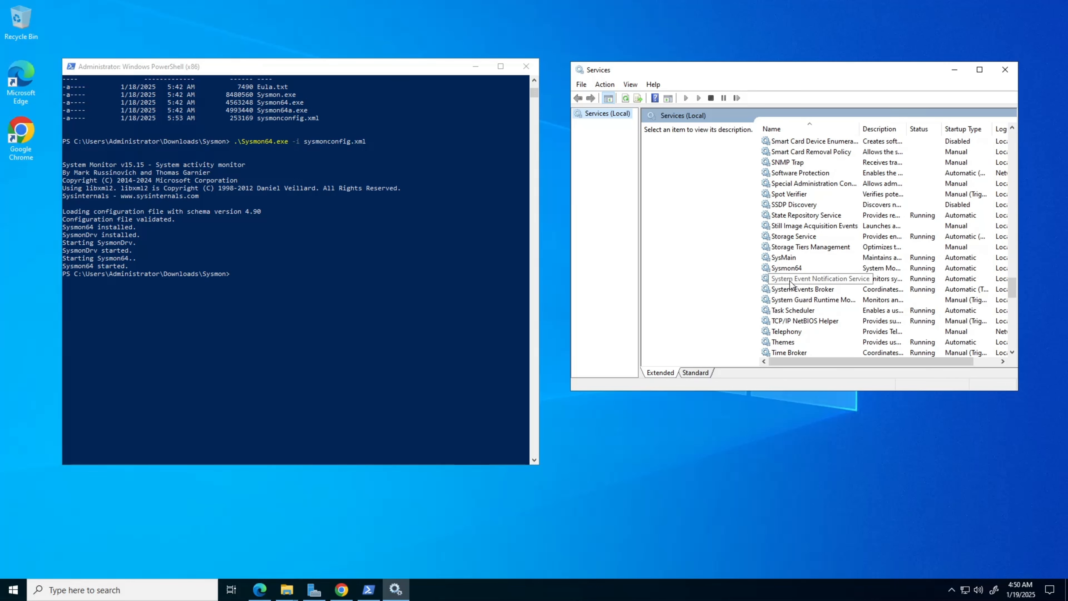
{"action": "left_click", "coordinate": [808, 269]}
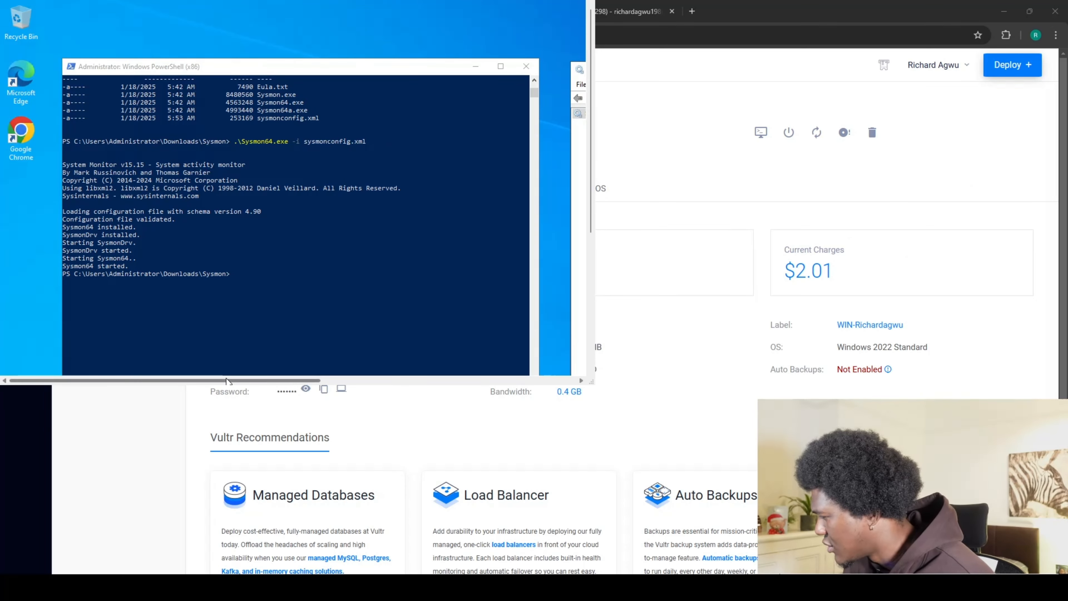
{"action": "left_click_drag", "start_coordinate": [226, 381], "coordinate": [469, 380]}
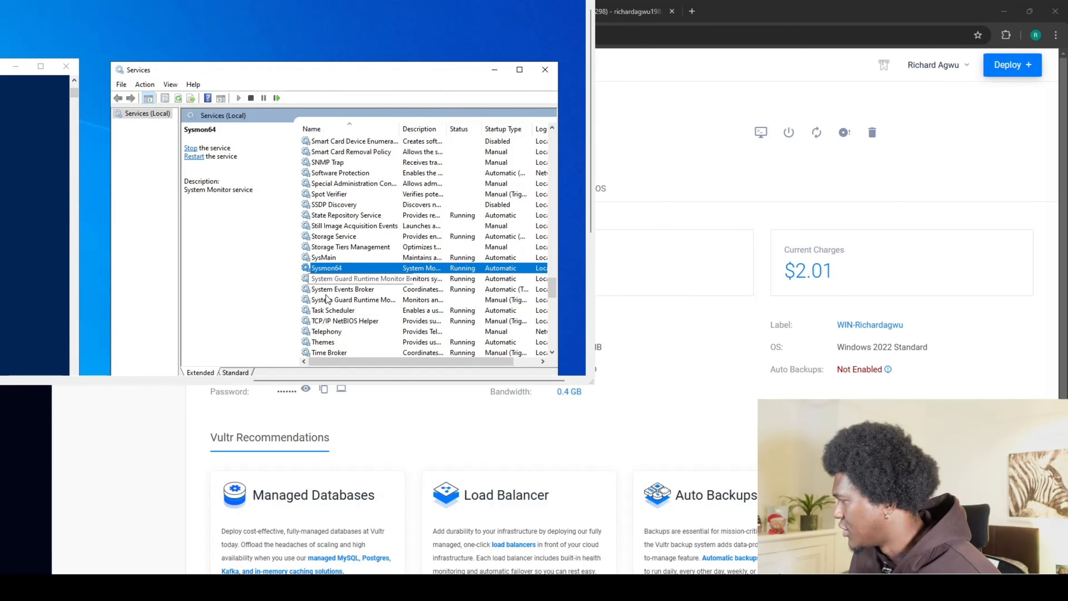
Minimize the Services window and the remote desktop, and return to the Elastic browser tab.
{"action": "left_click", "coordinate": [494, 74]}
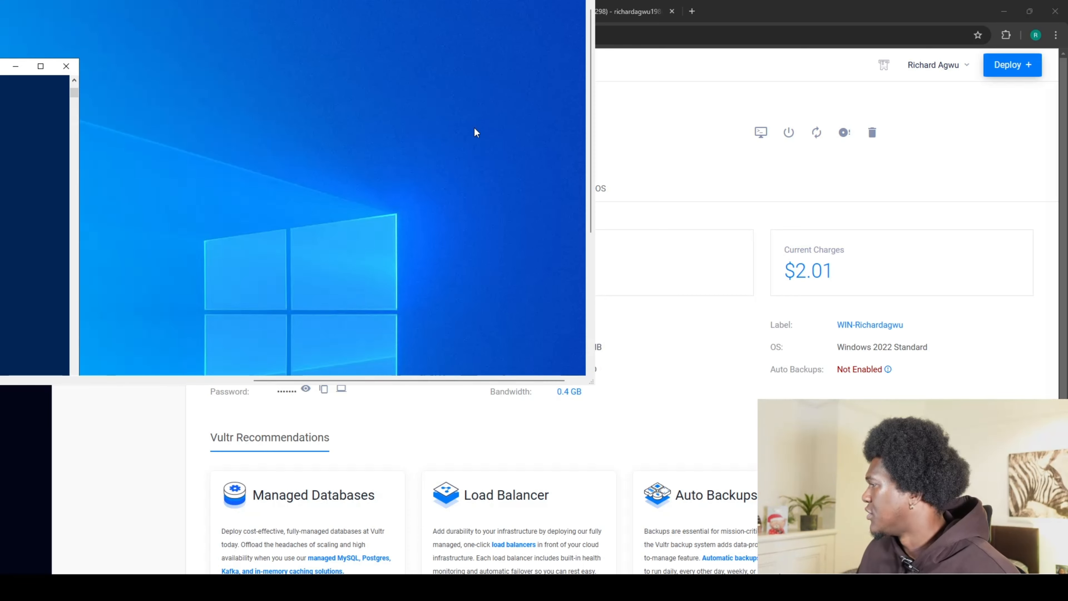
{"action": "left_click", "coordinate": [530, 0]}
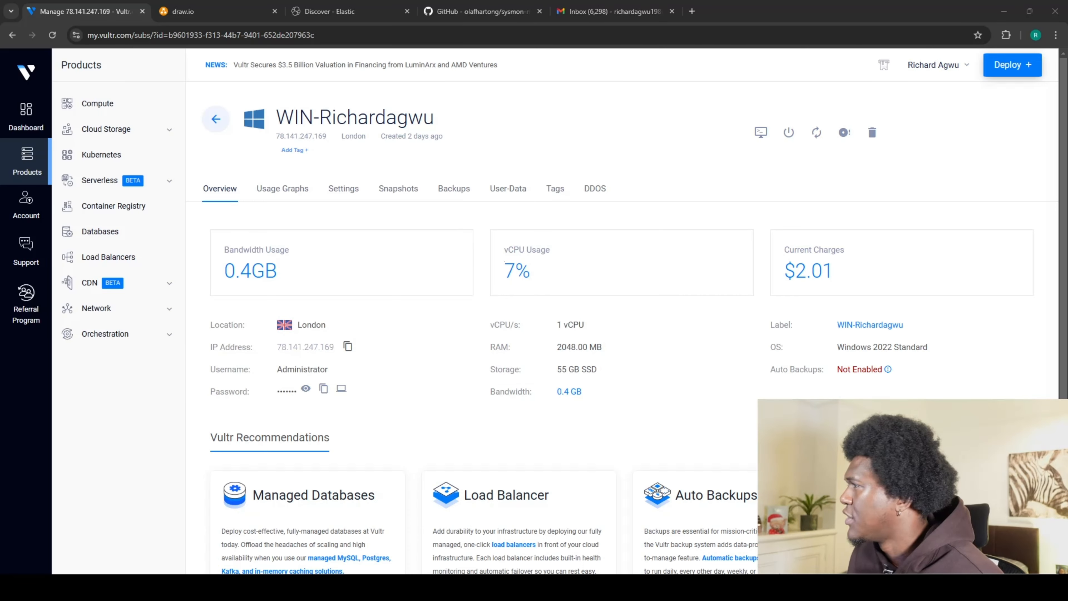
{"action": "left_click", "coordinate": [345, 13]}
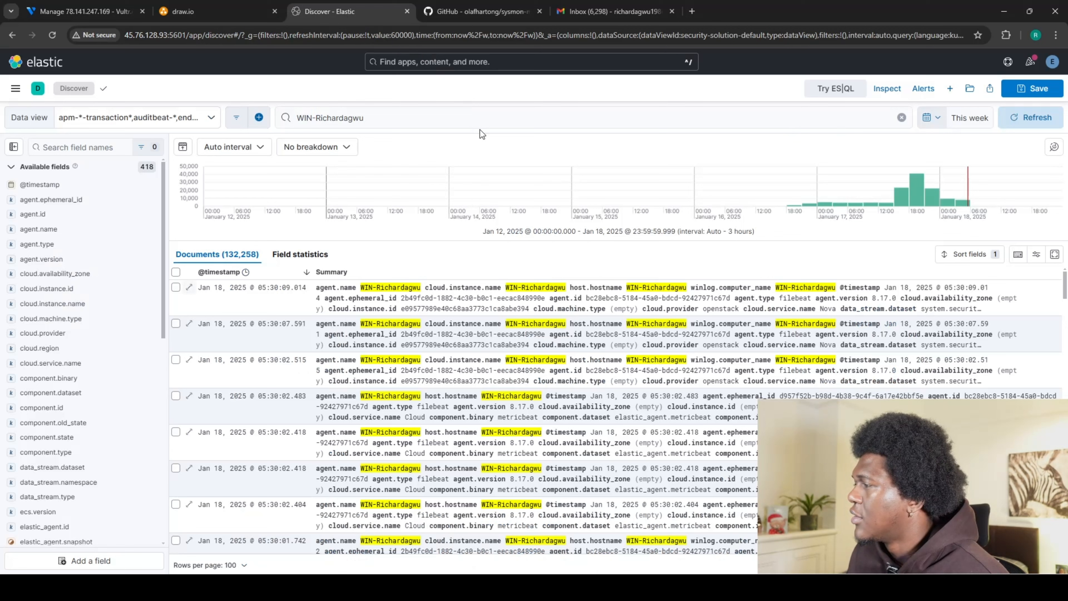
From the Kibana home page, open the integrations catalogue and search for 'windows'.
{"action": "left_click", "coordinate": [49, 67]}
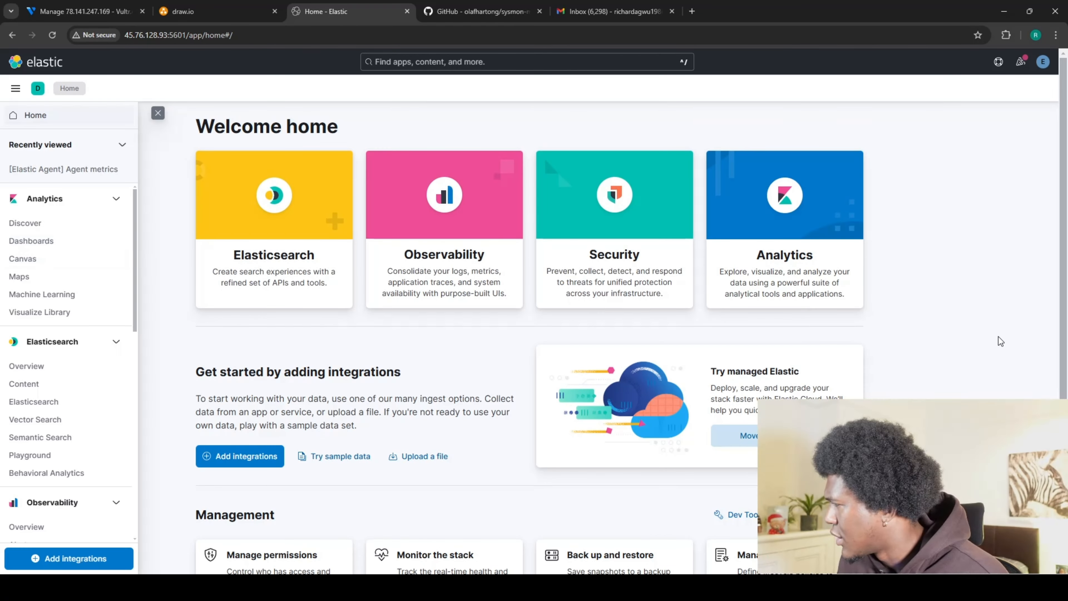
{"action": "left_click", "coordinate": [225, 456]}
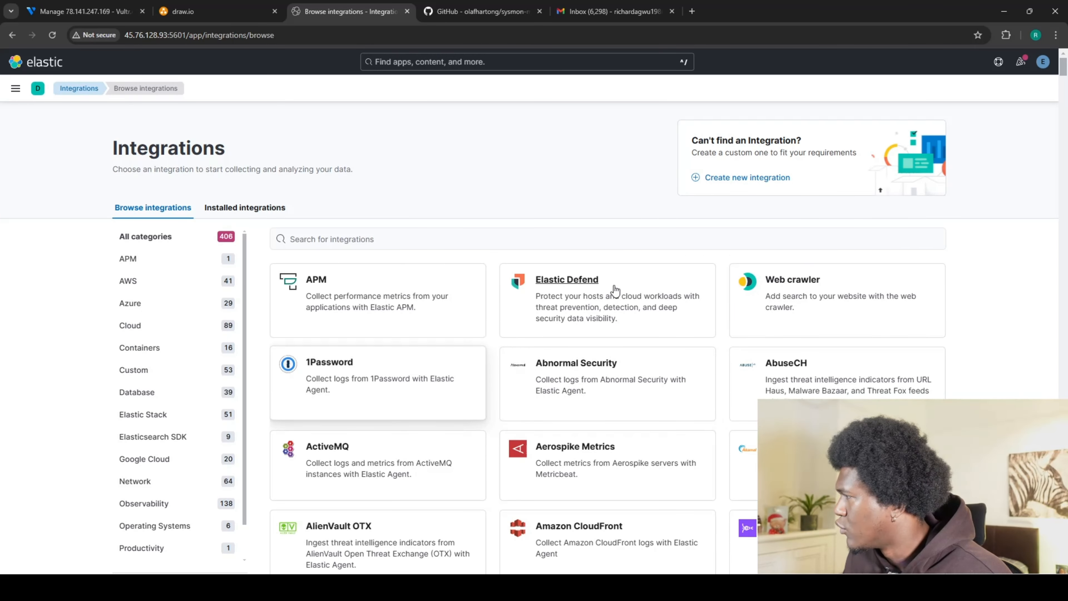
{"action": "scroll", "coordinate": [373, 382], "scroll_direction": "down", "scroll_amount": 6}
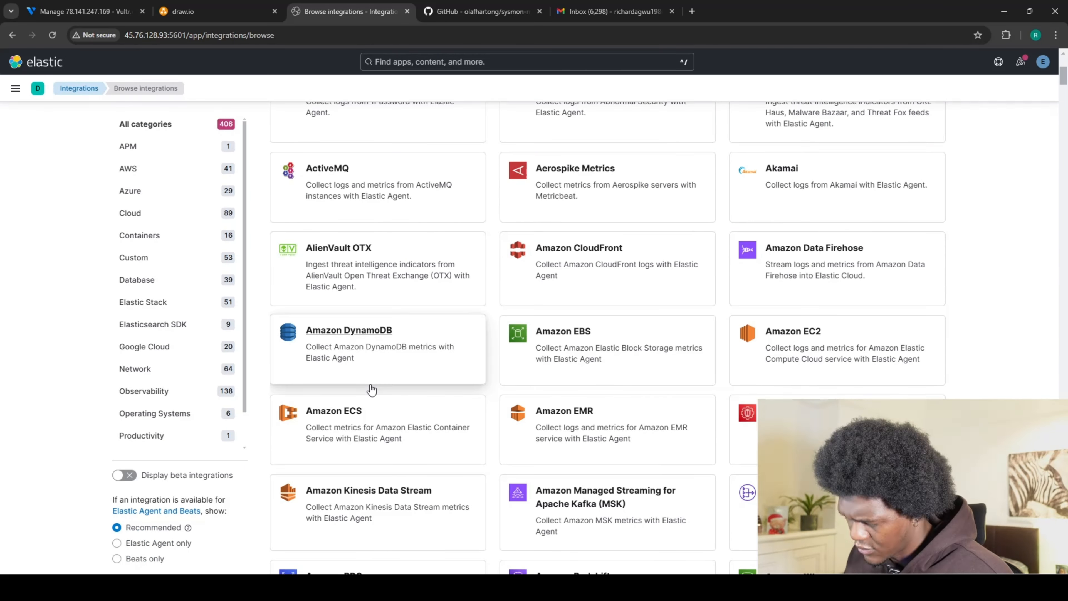
{"action": "scroll", "coordinate": [371, 385], "scroll_direction": "down", "scroll_amount": 3}
{"action": "scroll", "coordinate": [382, 395], "scroll_direction": "up", "scroll_amount": 10}
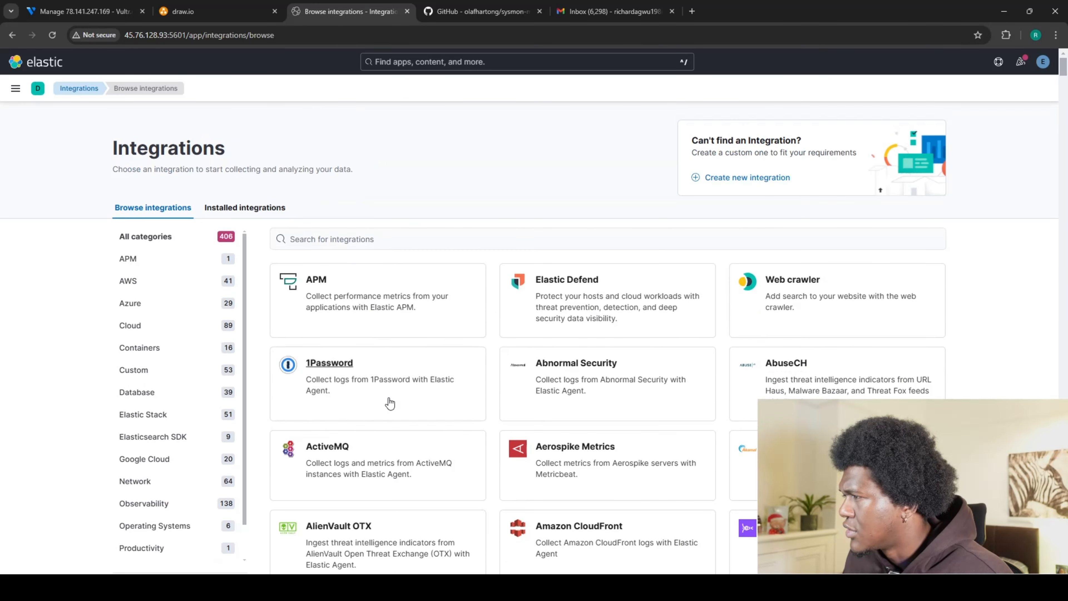
{"action": "left_click", "coordinate": [331, 242]}
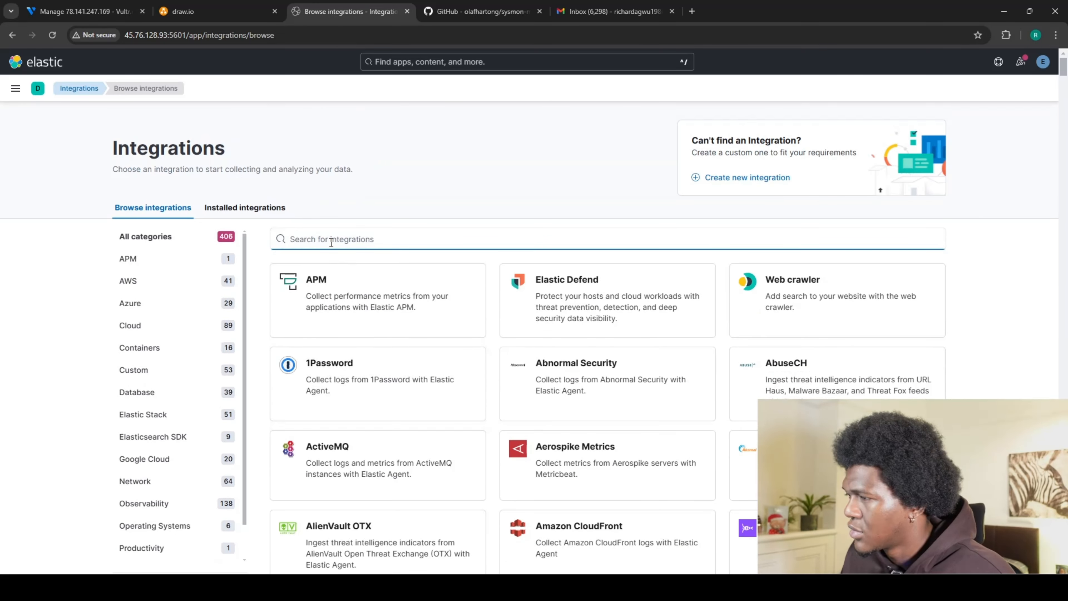
{"action": "type", "text": "window"}
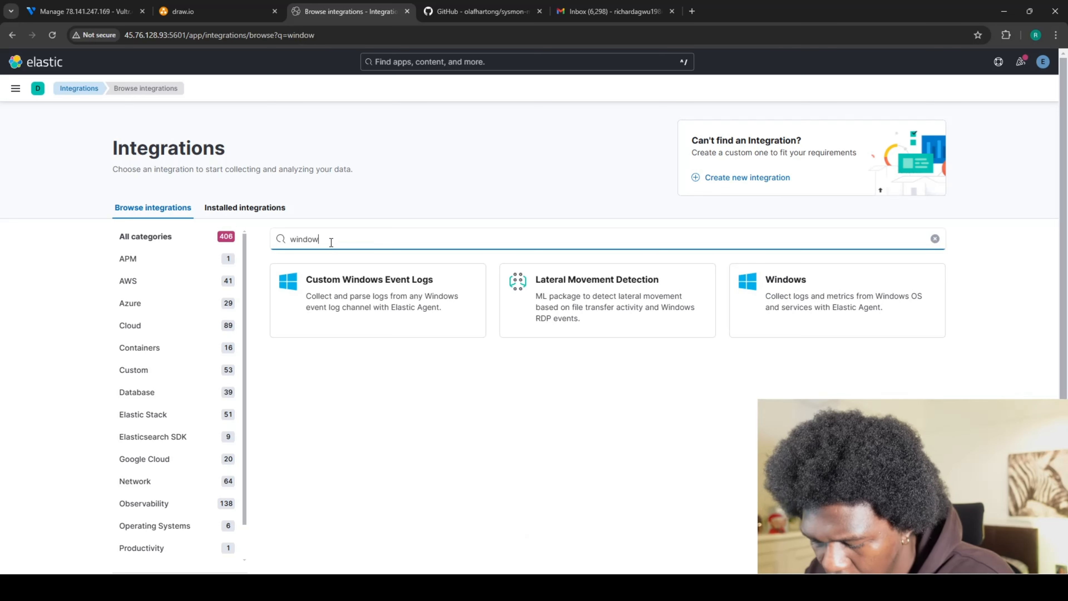
{"action": "type", "text": "s"}
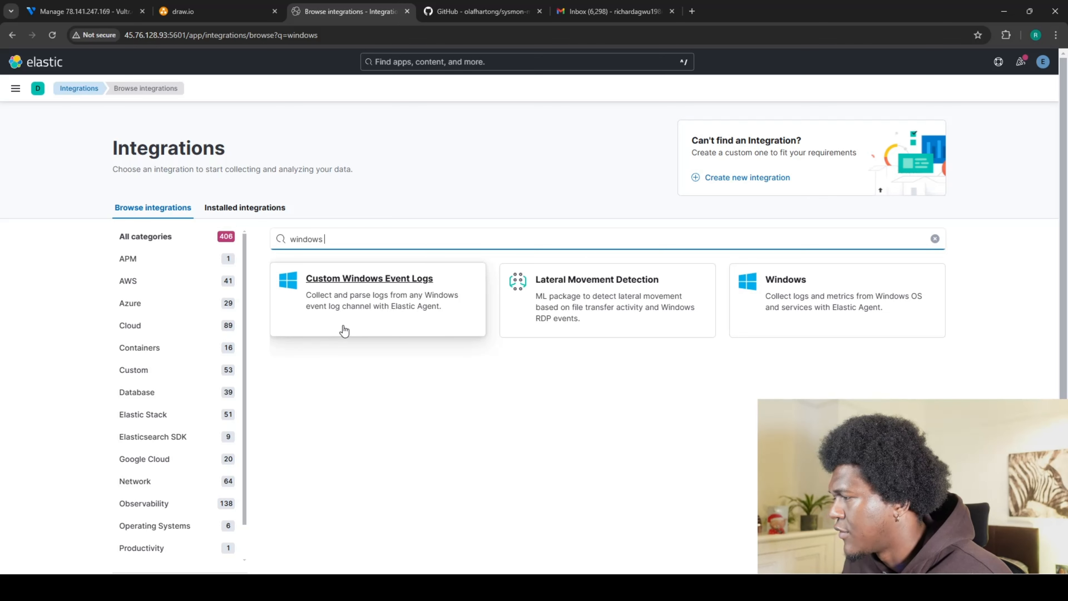
{"action": "left_click", "coordinate": [356, 286]}
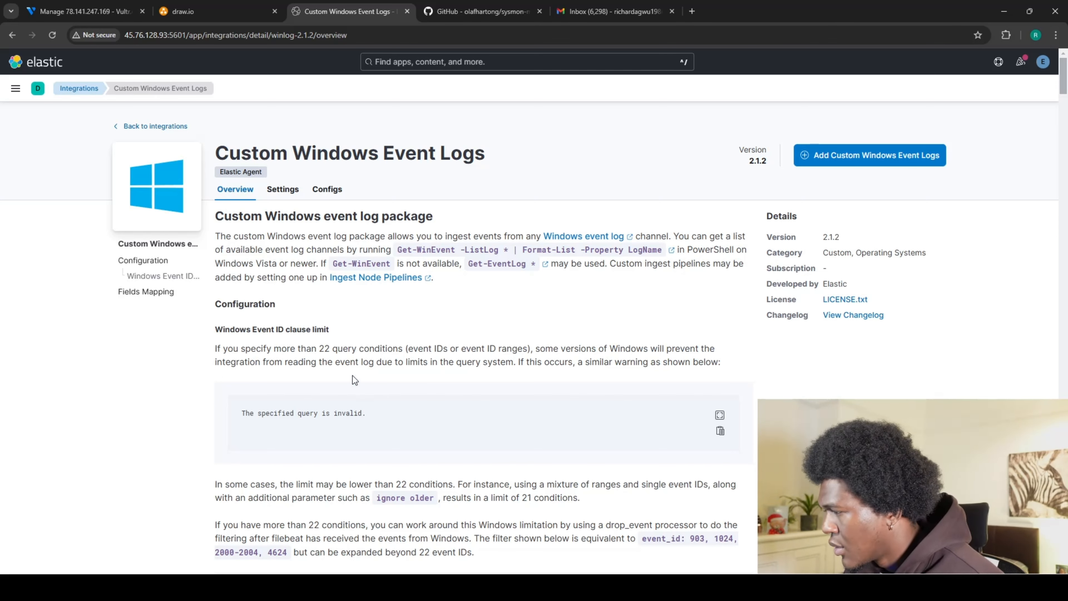
{"action": "scroll", "coordinate": [428, 315], "scroll_direction": "down", "scroll_amount": 4}
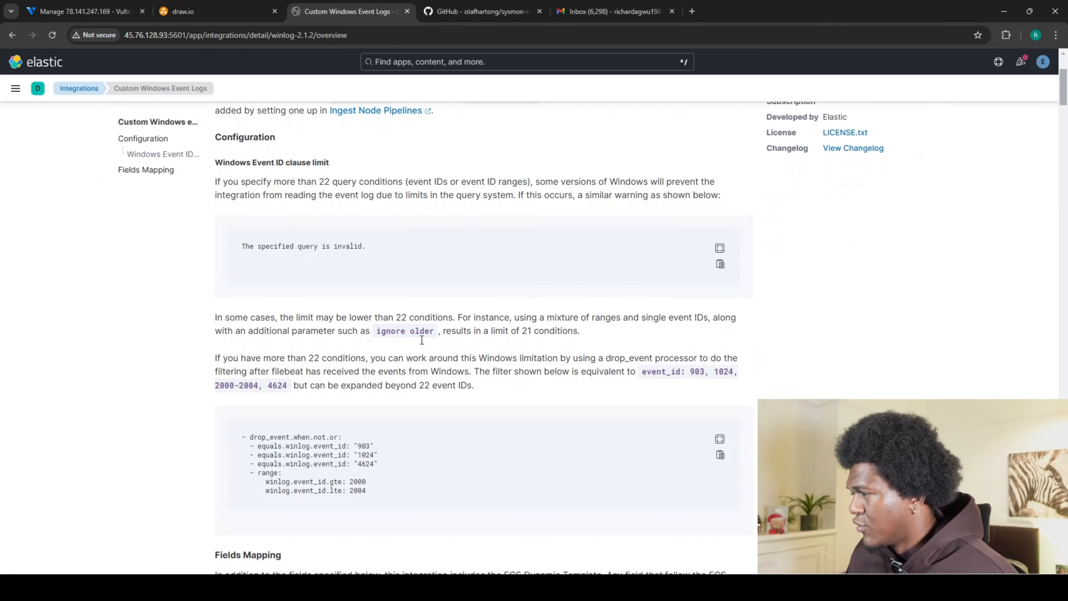
{"action": "scroll", "coordinate": [336, 331], "scroll_direction": "down", "scroll_amount": 6}
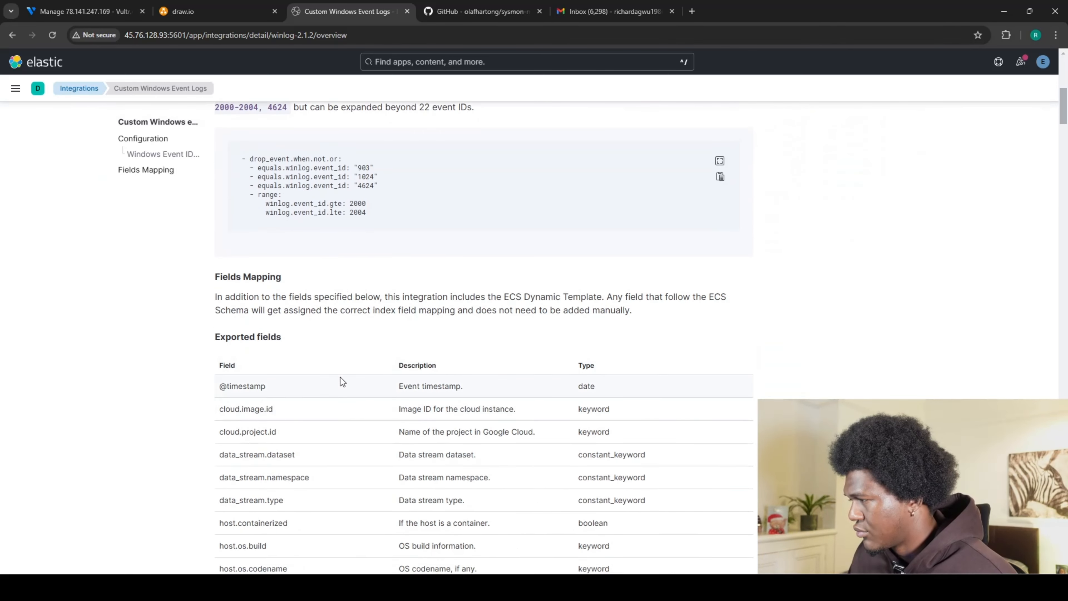
{"action": "scroll", "coordinate": [341, 378], "scroll_direction": "up", "scroll_amount": 5}
{"action": "scroll", "coordinate": [345, 380], "scroll_direction": "up", "scroll_amount": 5}
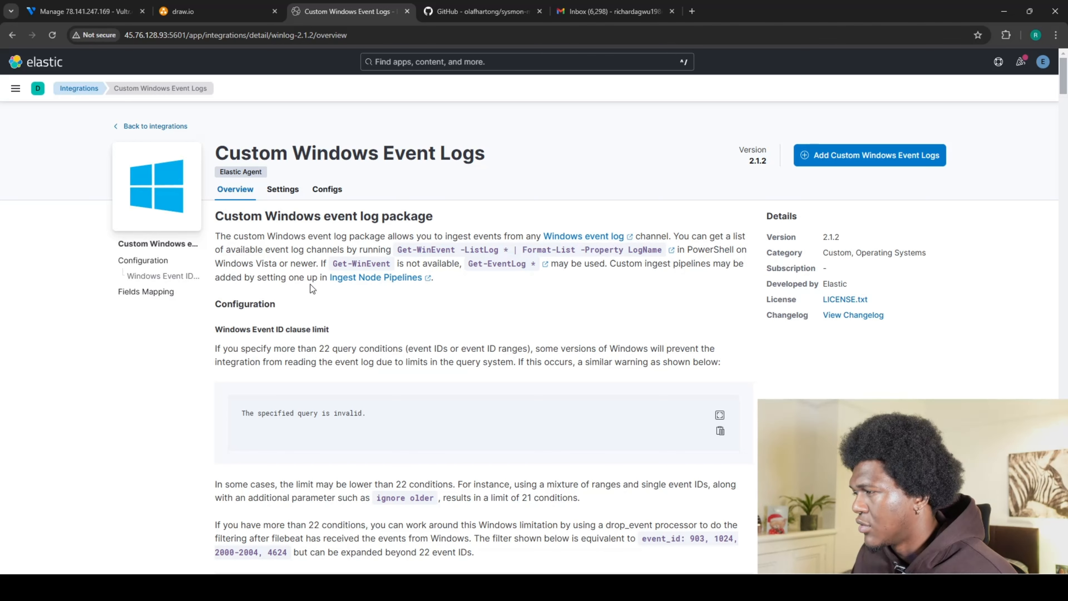
{"action": "scroll", "coordinate": [252, 328], "scroll_direction": "down", "scroll_amount": 2}
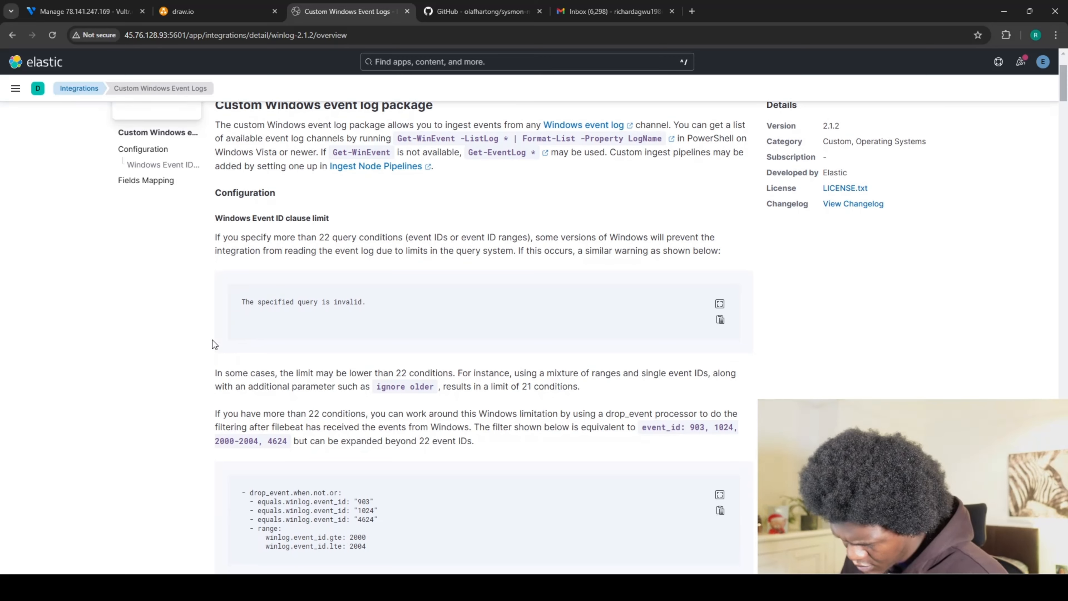
{"action": "scroll", "coordinate": [595, 346], "scroll_direction": "up", "scroll_amount": 2}
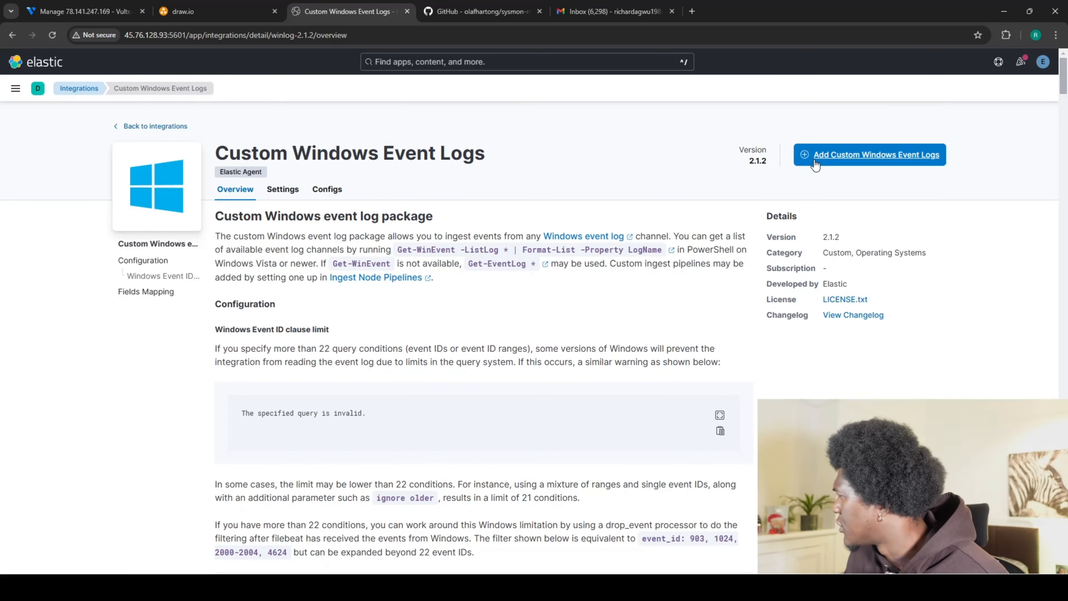
Add a Custom Windows Event Logs integration named MYSOC-WIN-Sysmon with the description 'collect Sysmon logs'.
{"action": "left_click", "coordinate": [815, 164]}
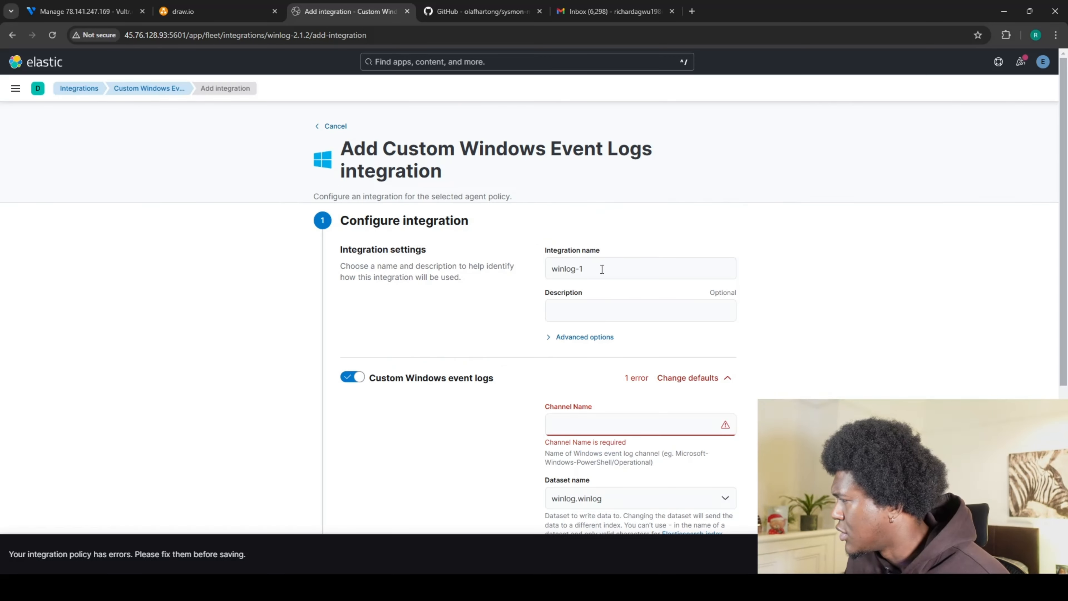
{"action": "left_click", "coordinate": [602, 269]}
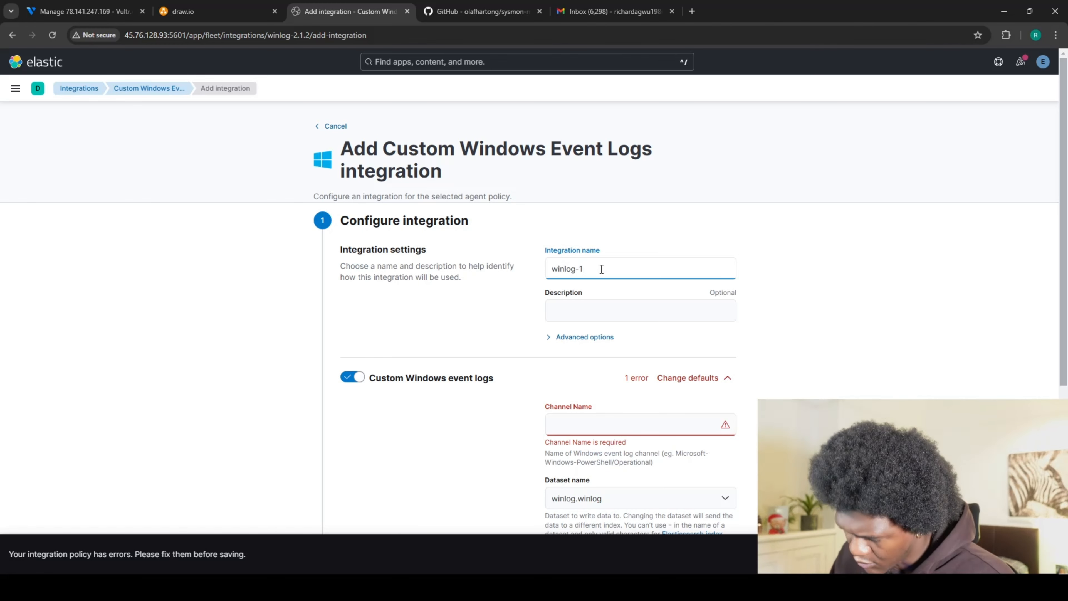
{"action": "key", "text": "BackSpace"}
{"action": "key", "text": "BackSpace"}
{"action": "key", "text": "BackSpace"}
{"action": "key", "text": "BackSpace"}
{"action": "key", "text": "BackSpace"}
{"action": "key", "text": "BackSpace"}
{"action": "key", "text": "BackSpace"}
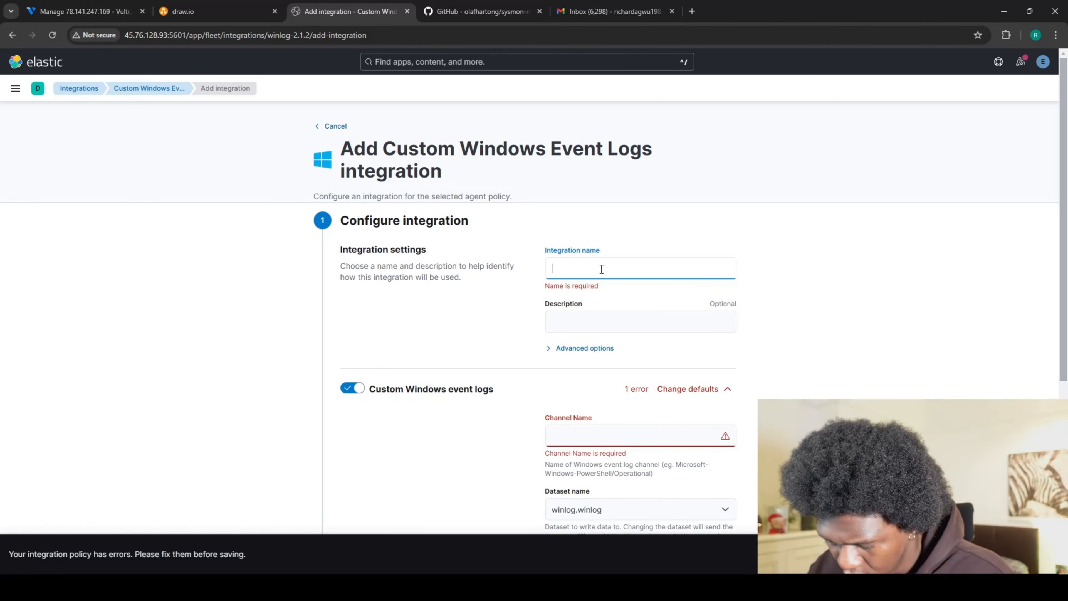
{"action": "type", "text": "MYSO"}
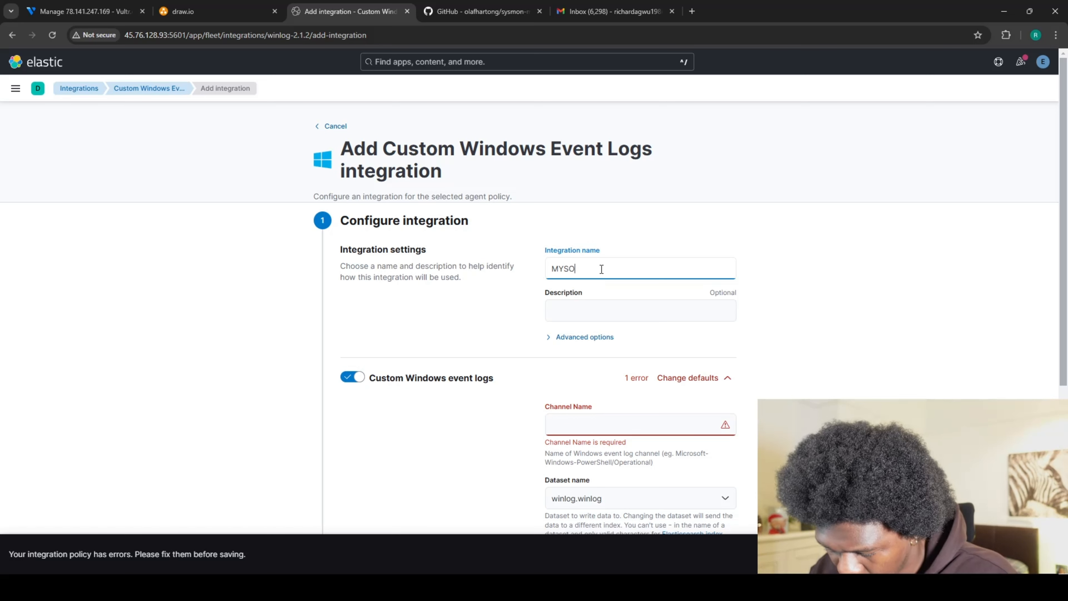
{"action": "type", "text": "C-WIN-"}
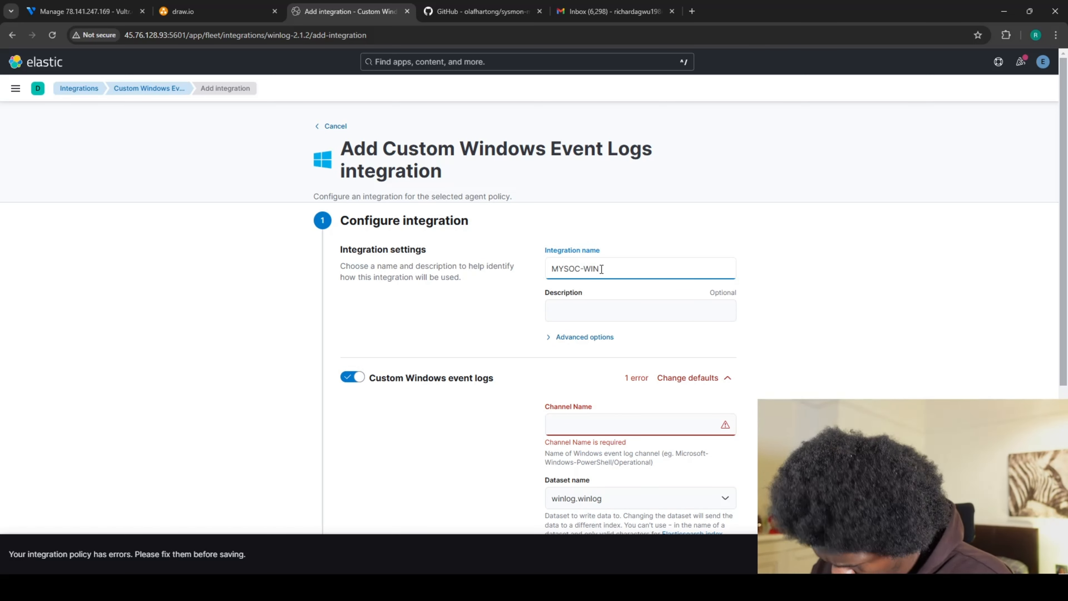
{"action": "type", "text": "S"}
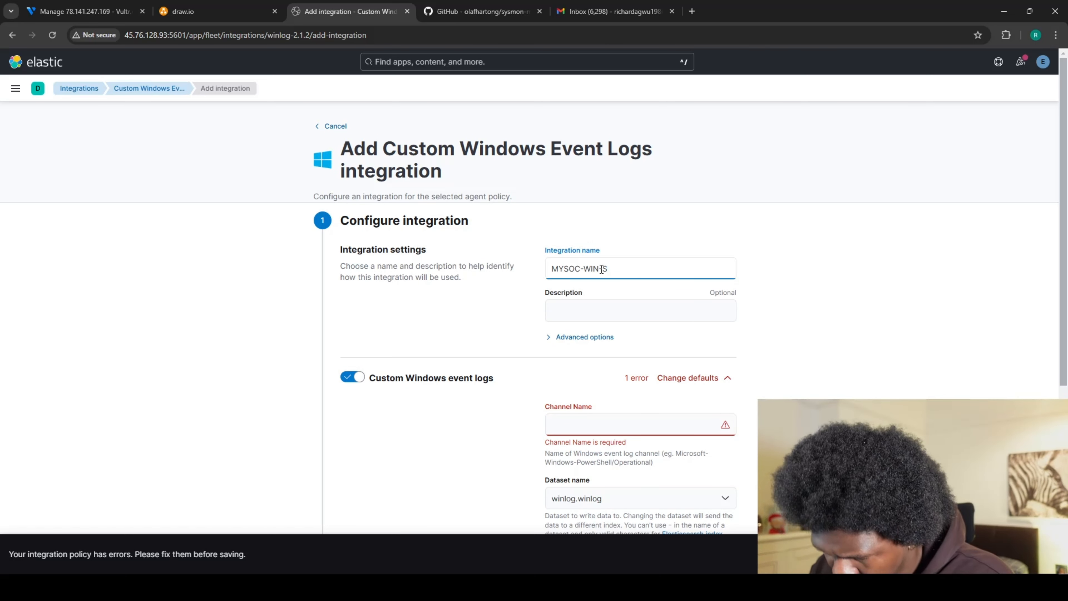
{"action": "type", "text": "ysmon"}
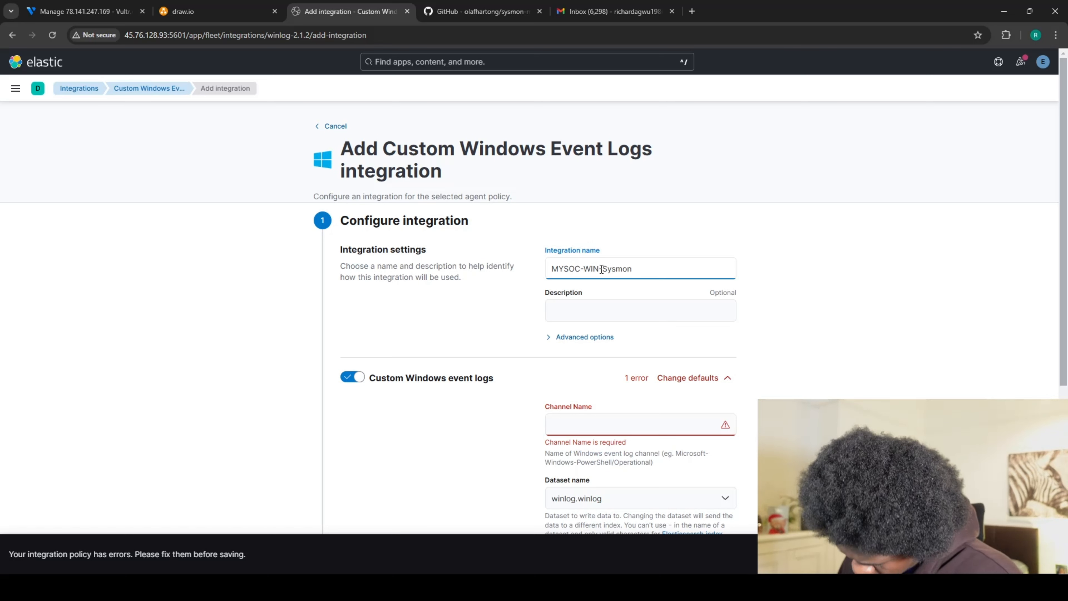
{"action": "left_click", "coordinate": [591, 312]}
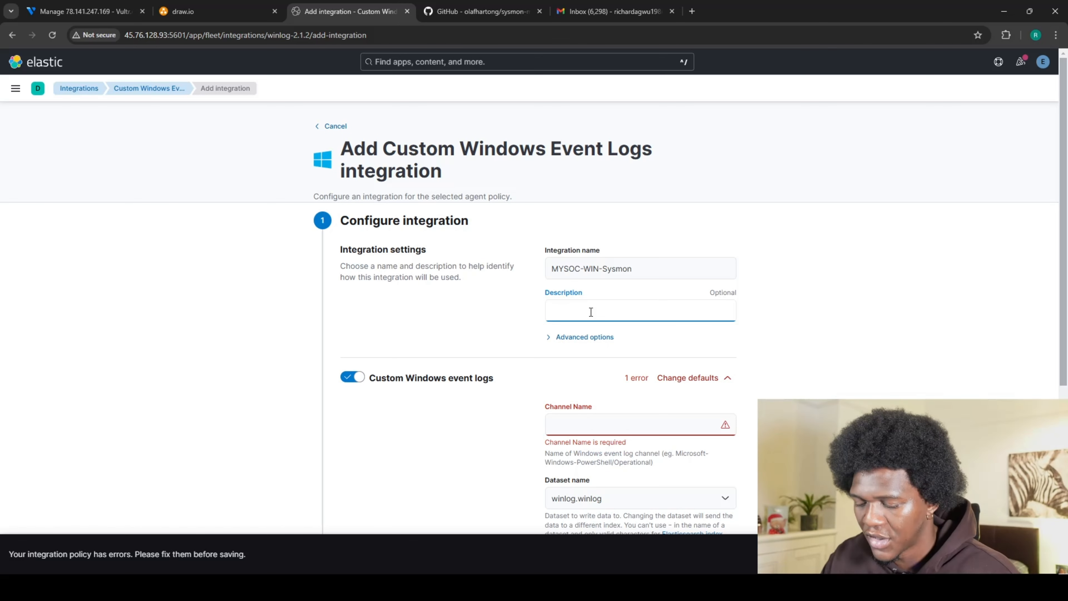
{"action": "type", "text": "colle"}
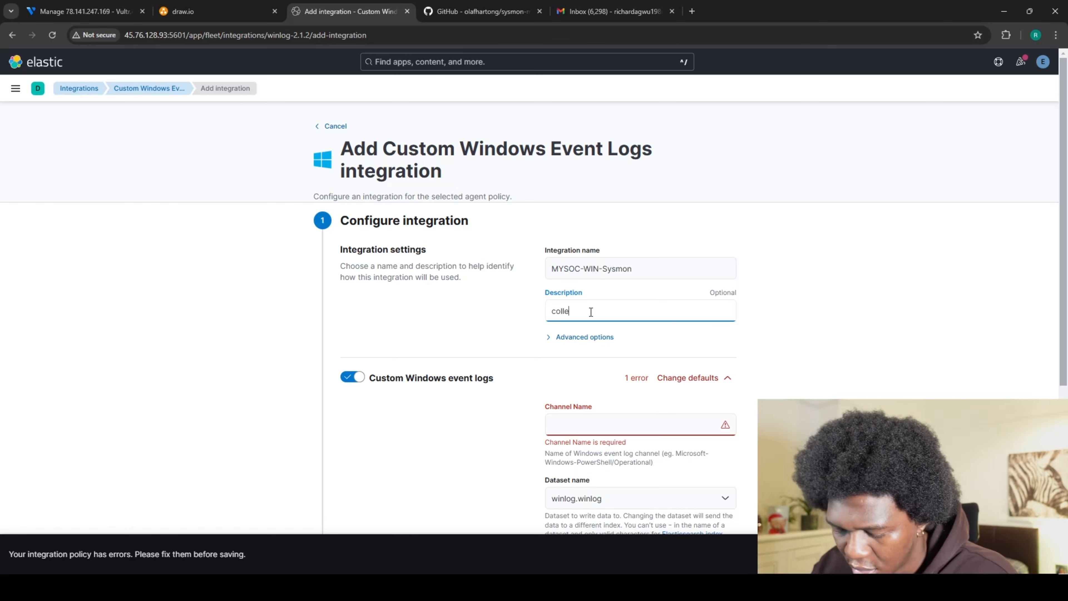
{"action": "type", "text": "ct Sys"}
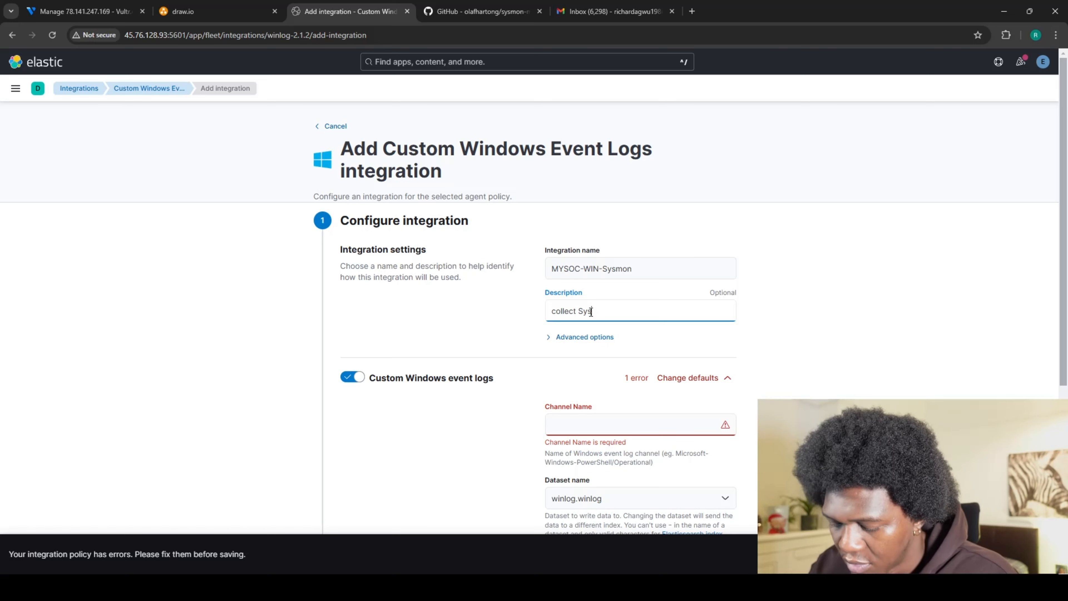
{"action": "type", "text": "mon lo"}
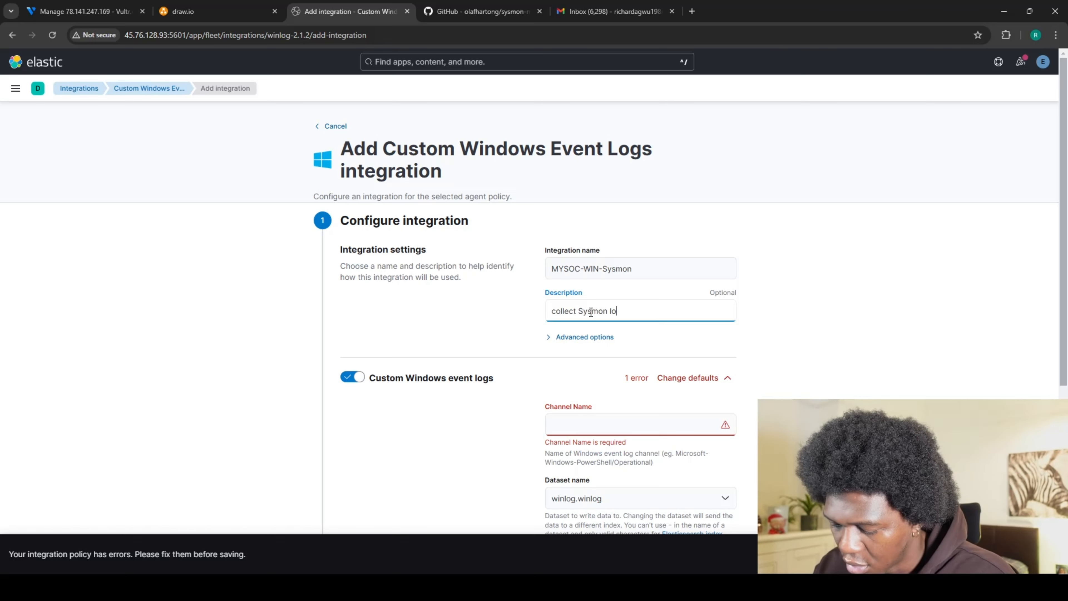
{"action": "type", "text": "gs"}
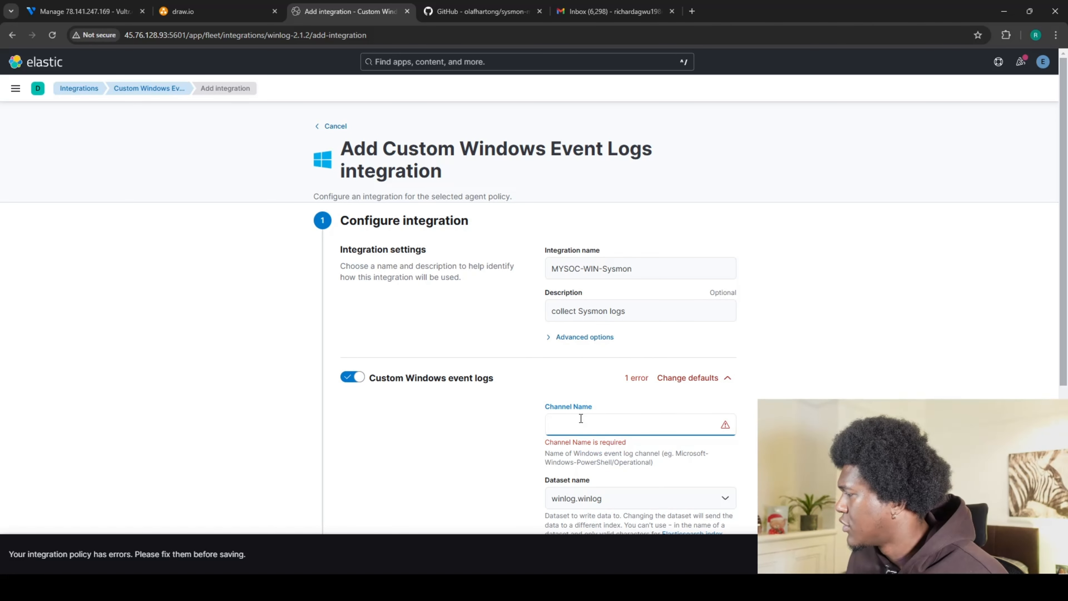
{"action": "scroll", "coordinate": [501, 375], "scroll_direction": "down", "scroll_amount": 3}
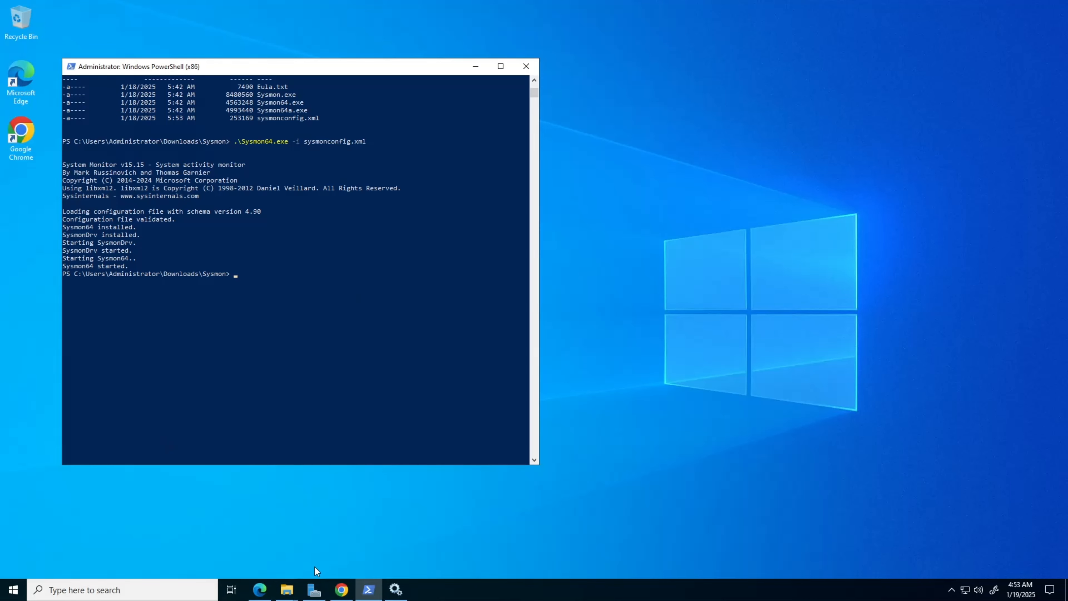
Search 'event' from the server's taskbar and launch Event Viewer.
{"action": "left_click", "coordinate": [188, 590]}
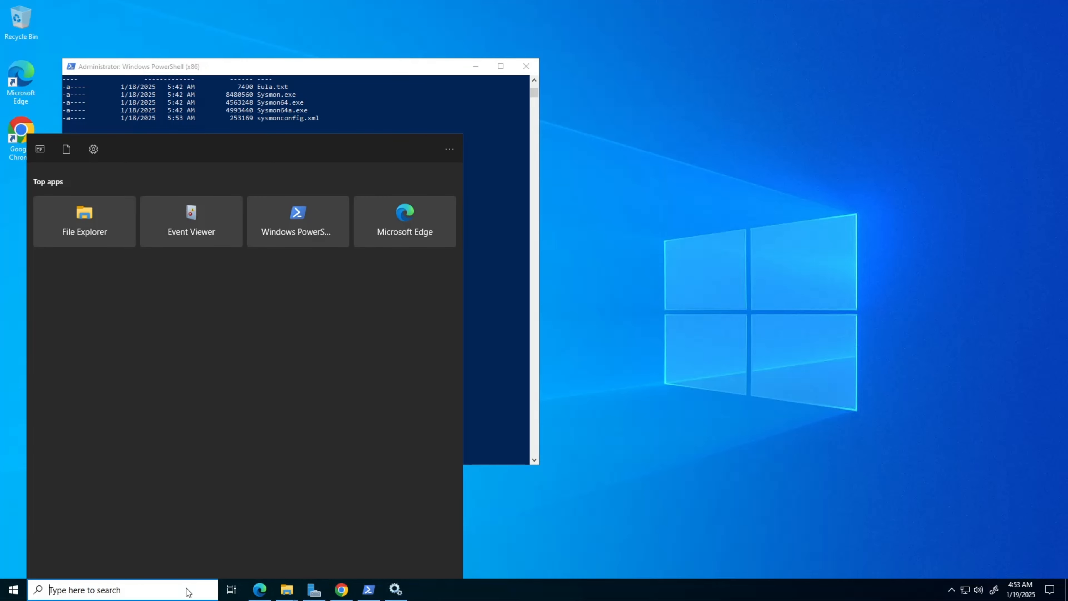
{"action": "type", "text": "event"}
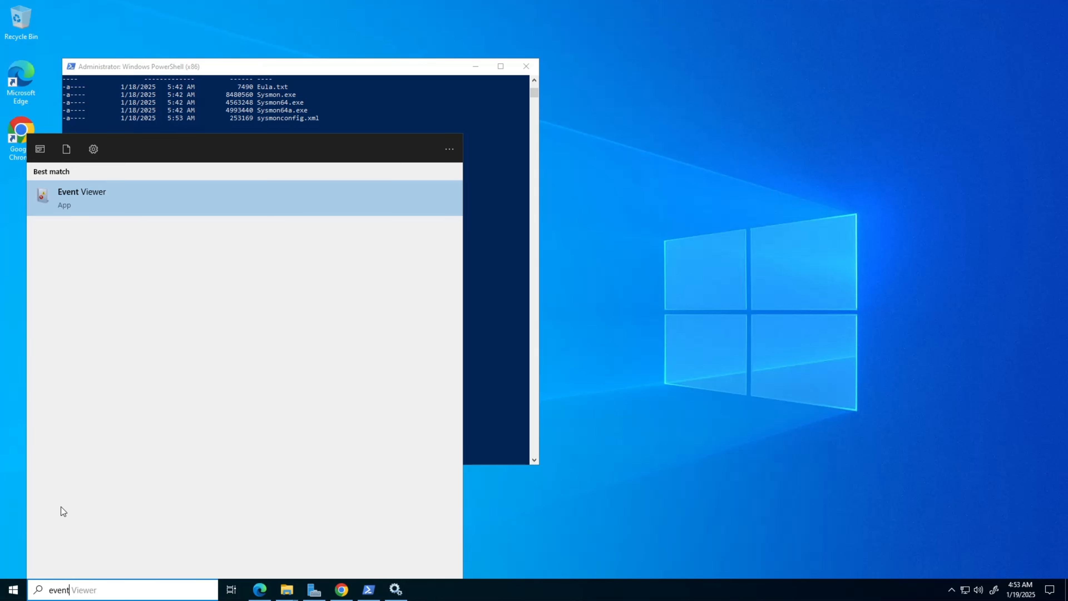
{"action": "left_click", "coordinate": [105, 208]}
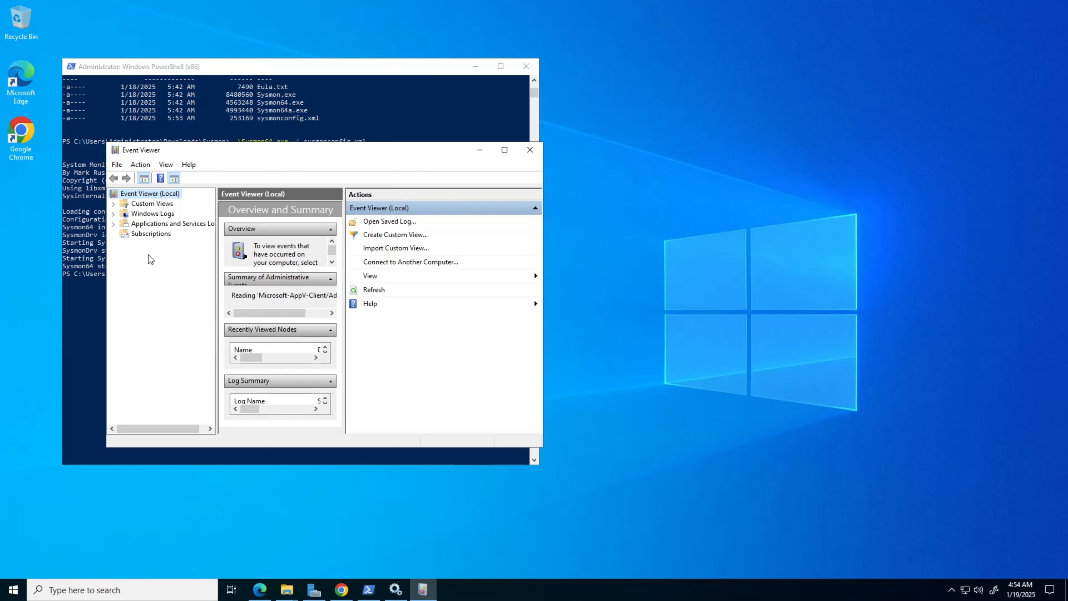
Expand Applications and Services Logs > Microsoft > Windows in the Event Viewer tree, scrolling to Sysmon.
{"action": "left_click", "coordinate": [113, 224]}
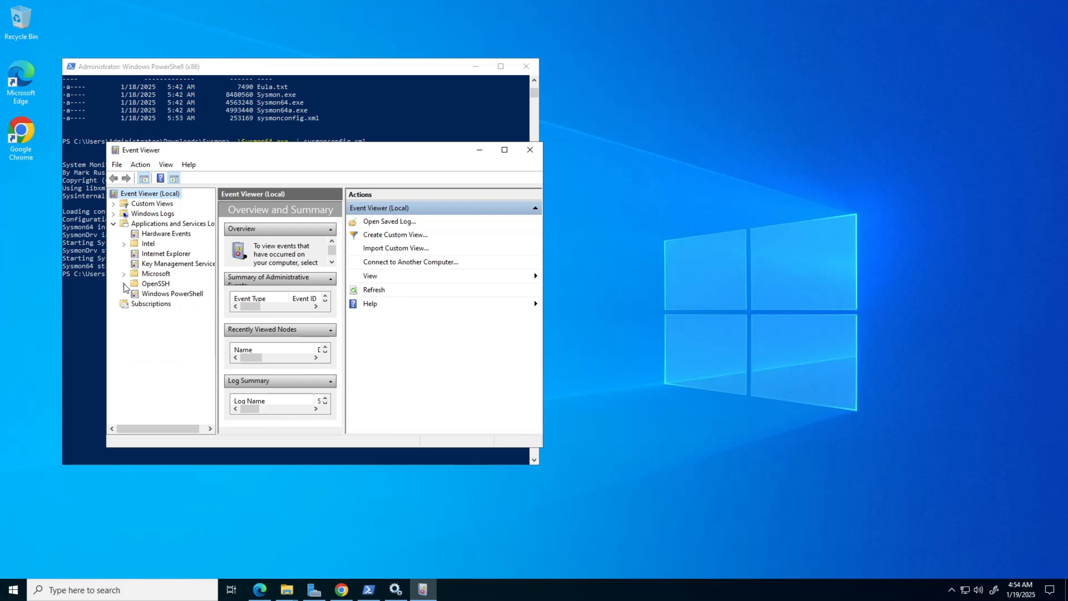
{"action": "left_click", "coordinate": [123, 274]}
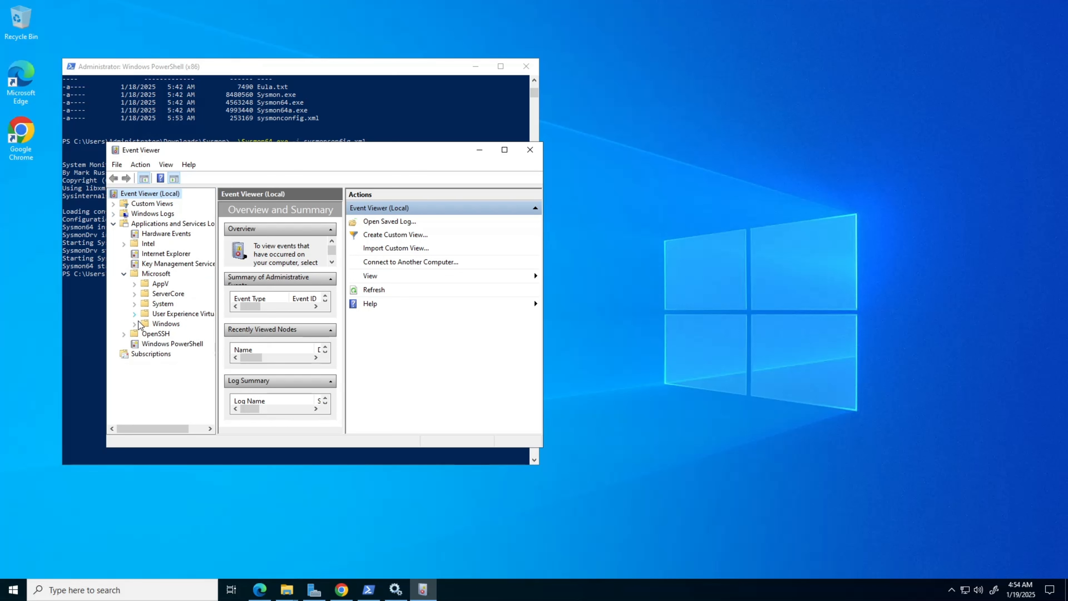
{"action": "left_click", "coordinate": [156, 325]}
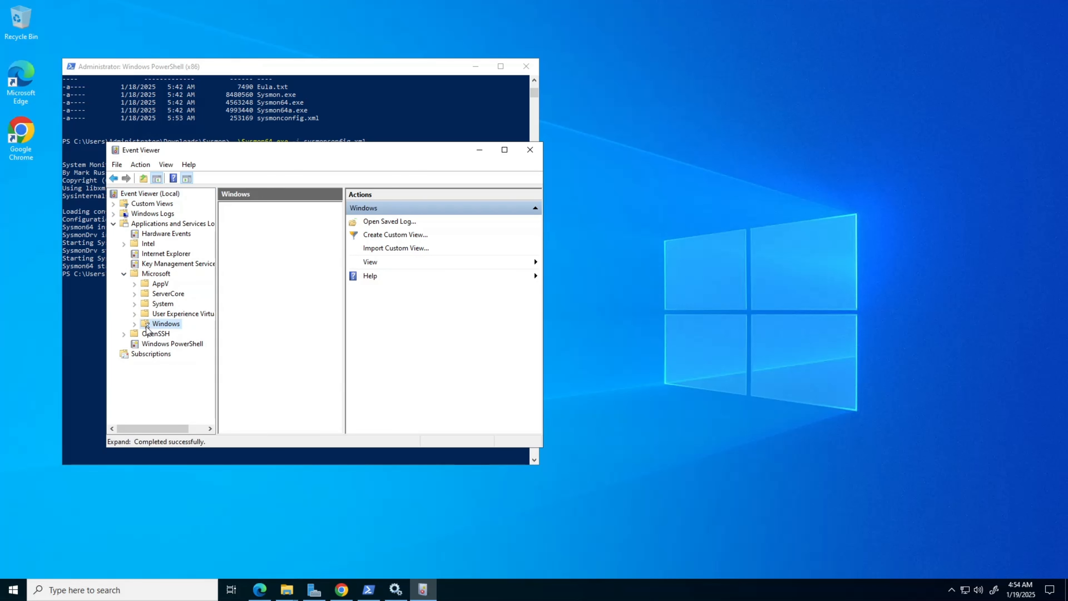
{"action": "left_click", "coordinate": [135, 324]}
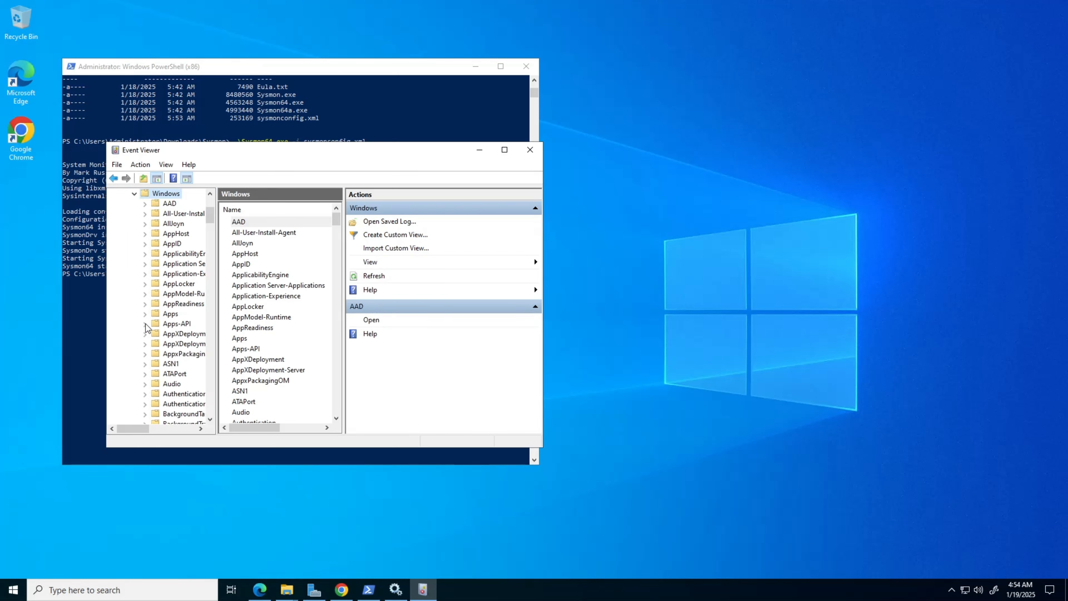
{"action": "scroll", "coordinate": [271, 307], "scroll_direction": "down", "scroll_amount": 20}
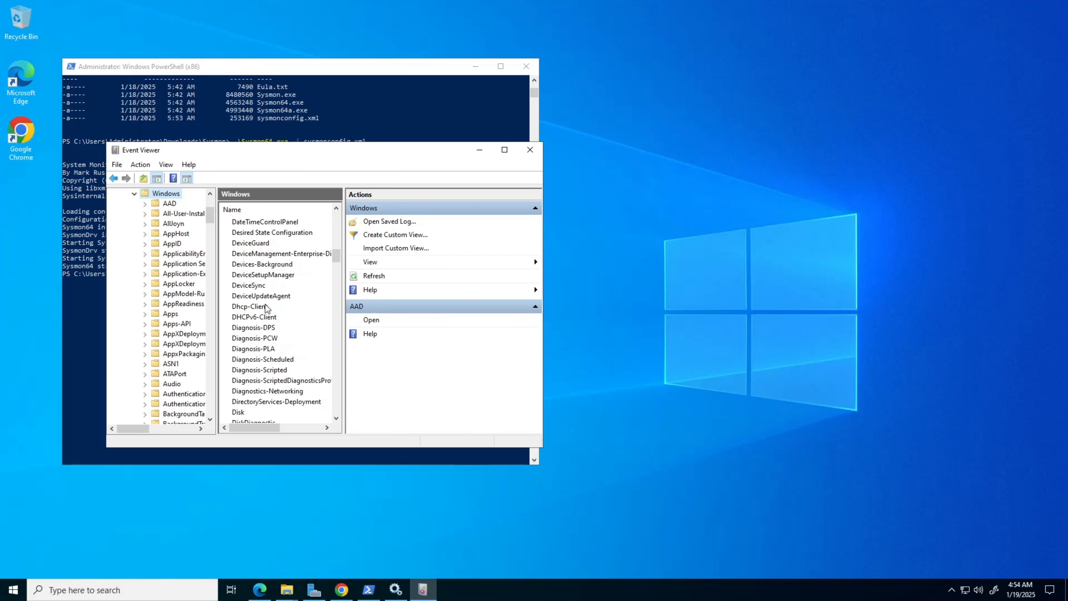
{"action": "scroll", "coordinate": [266, 309], "scroll_direction": "down", "scroll_amount": 8}
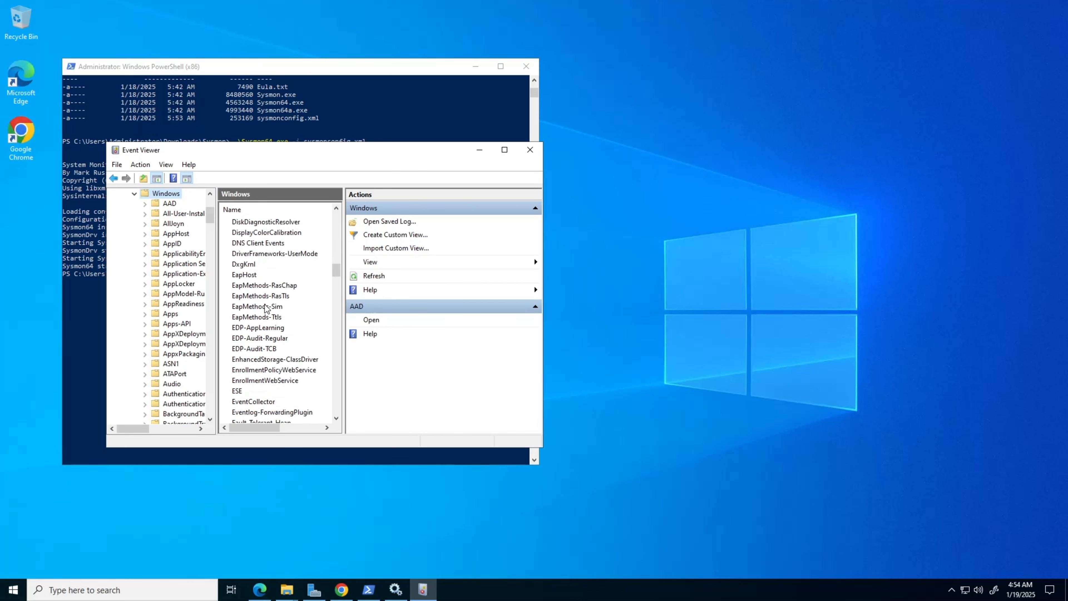
{"action": "left_click", "coordinate": [878, 12]}
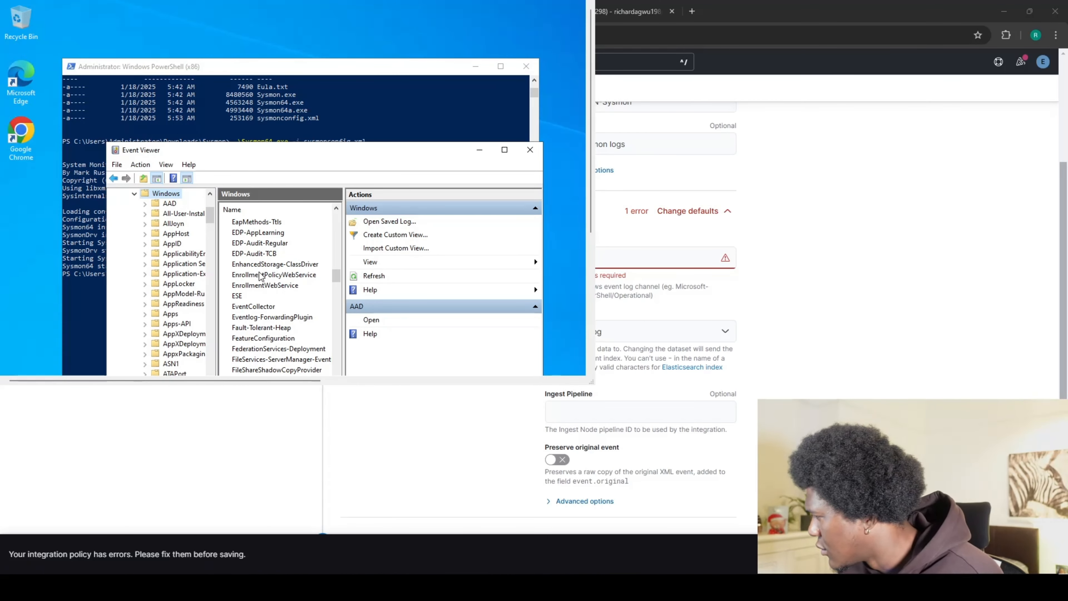
{"action": "scroll", "coordinate": [257, 277], "scroll_direction": "down", "scroll_amount": 10}
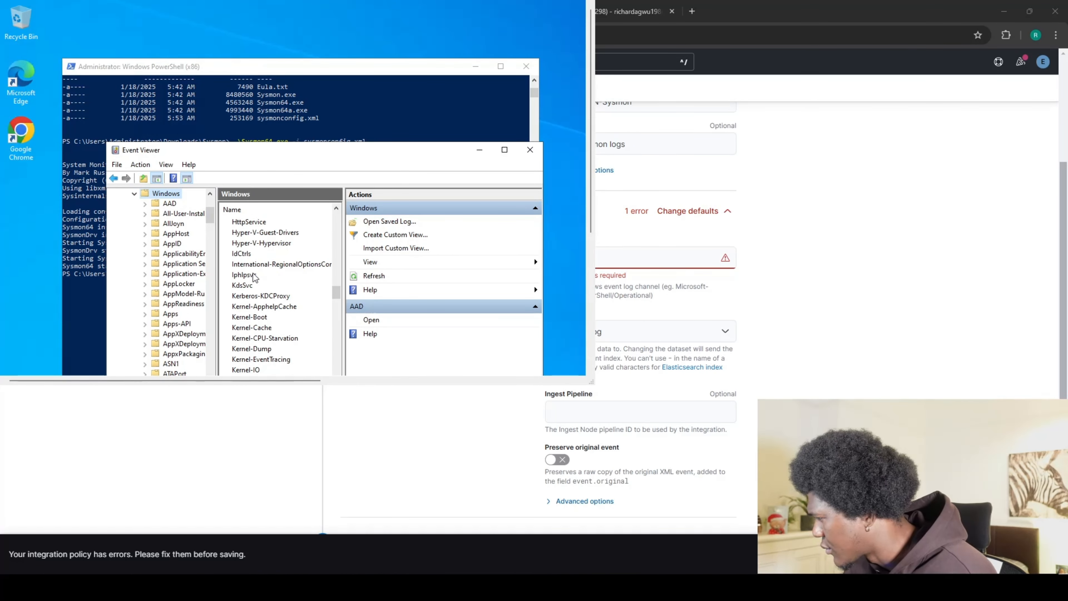
{"action": "scroll", "coordinate": [255, 276], "scroll_direction": "down", "scroll_amount": 12}
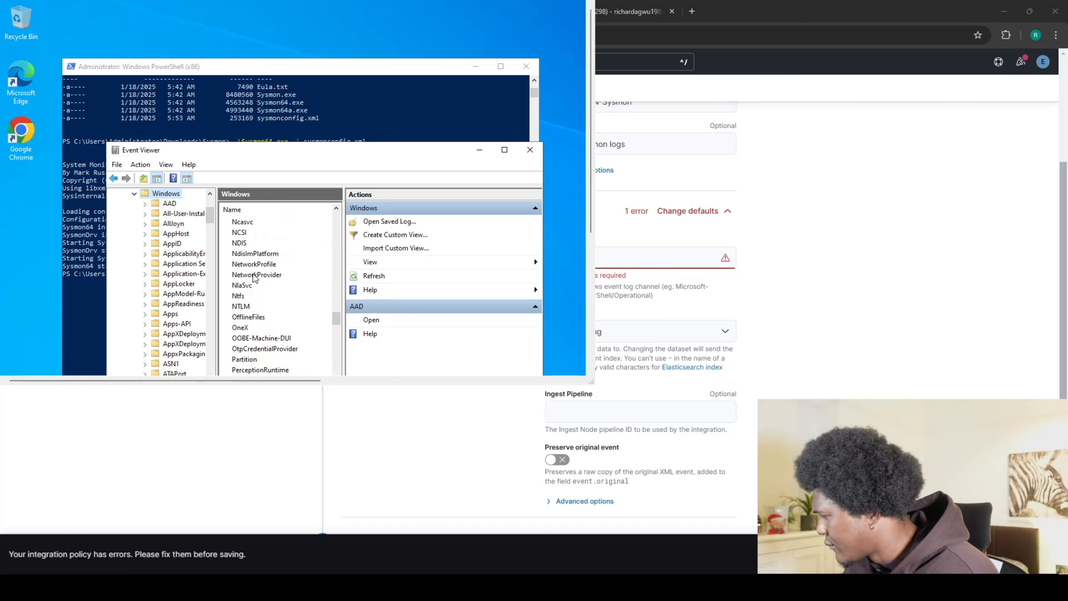
{"action": "scroll", "coordinate": [255, 278], "scroll_direction": "down", "scroll_amount": 10}
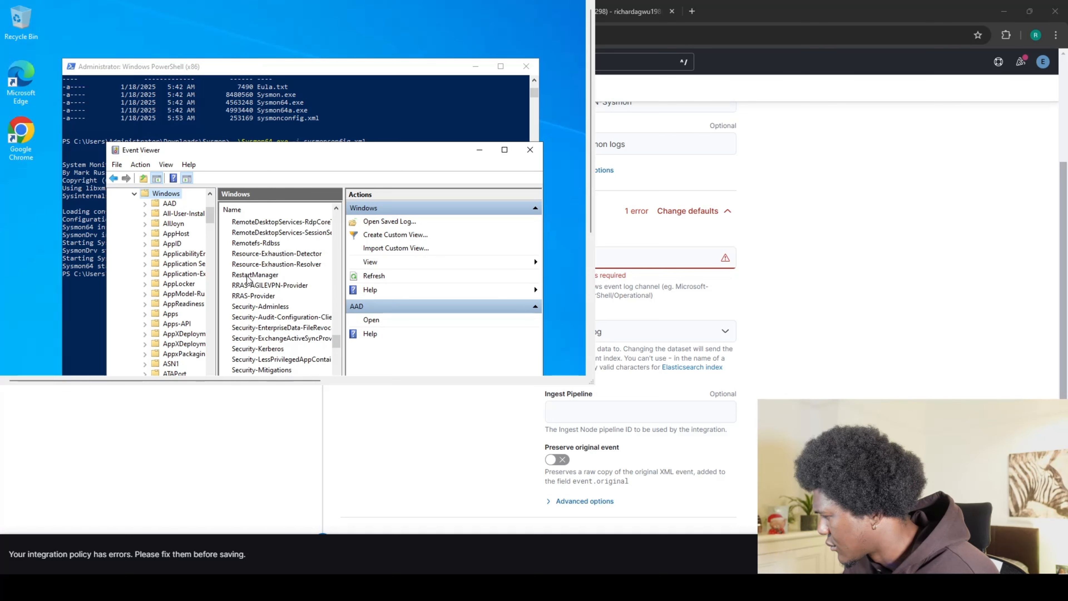
{"action": "scroll", "coordinate": [248, 279], "scroll_direction": "down", "scroll_amount": 2}
{"action": "scroll", "coordinate": [246, 280], "scroll_direction": "down", "scroll_amount": 2}
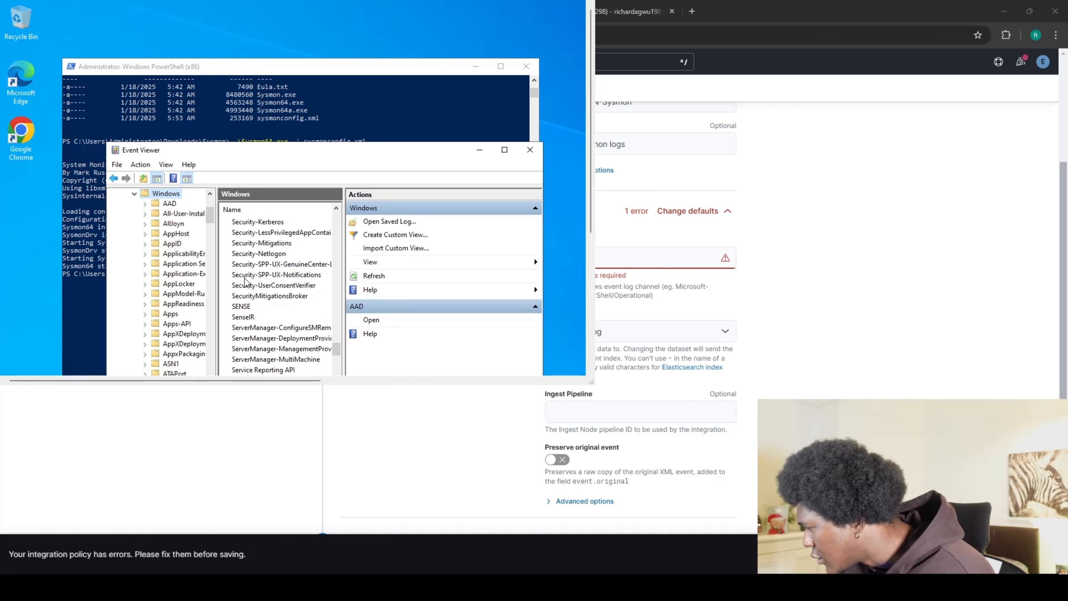
{"action": "scroll", "coordinate": [247, 281], "scroll_direction": "down", "scroll_amount": 8}
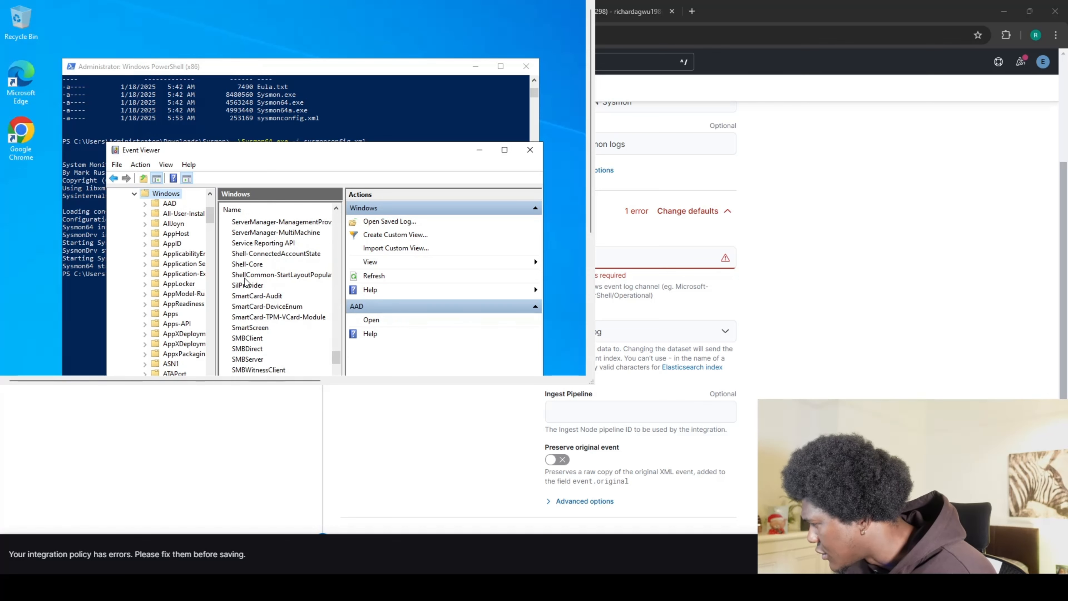
{"action": "scroll", "coordinate": [245, 282], "scroll_direction": "down", "scroll_amount": 5}
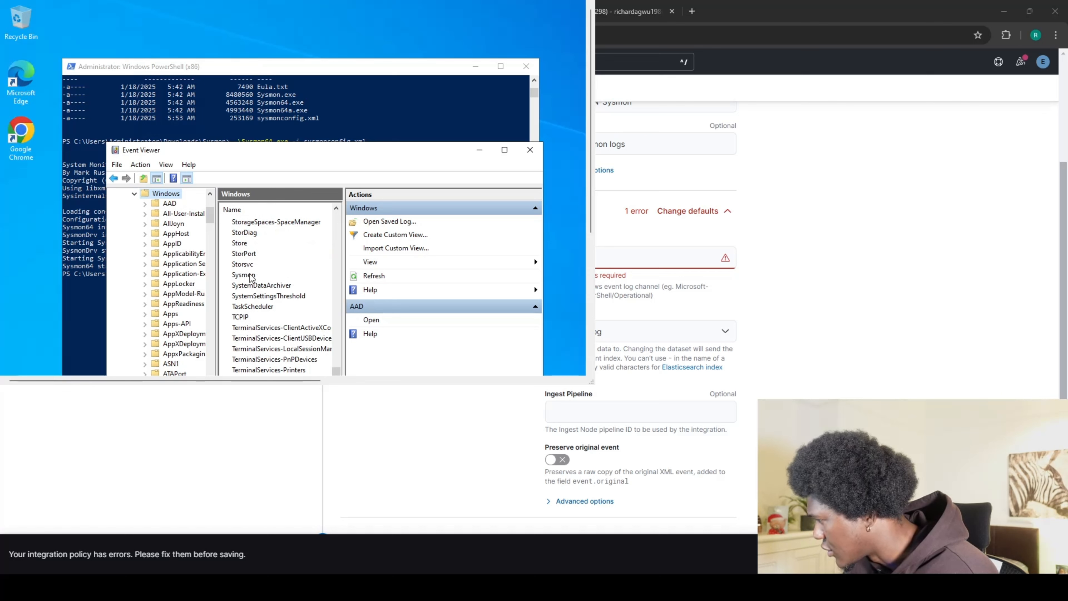
Open the Sysmon Operational log's properties and copy its full name, Microsoft-Windows-Sysmon/Operational.
{"action": "right_click", "coordinate": [251, 277]}
{"action": "left_click", "coordinate": [267, 284]}
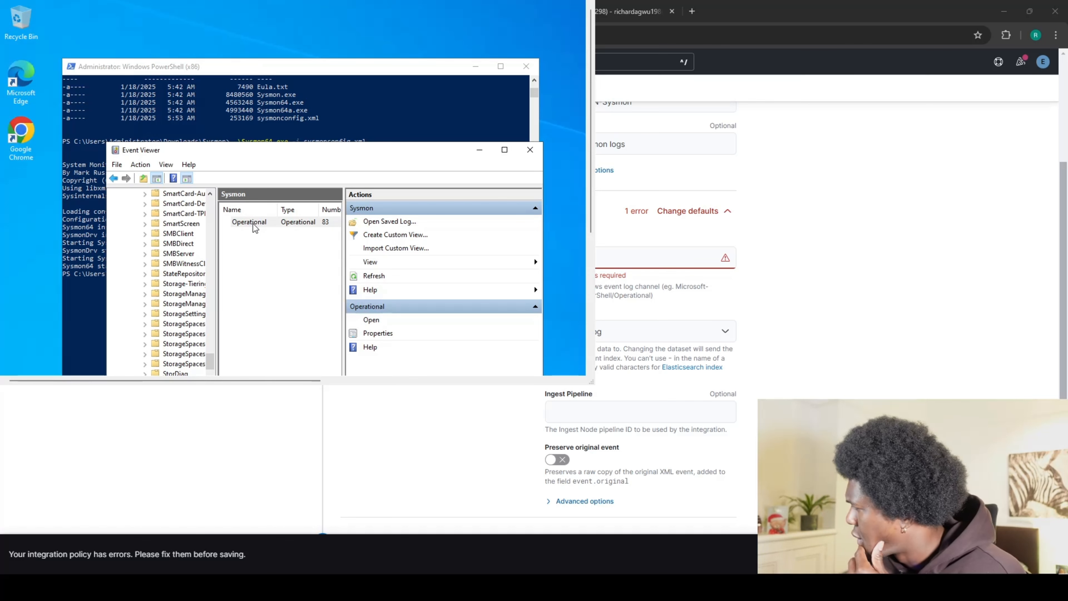
{"action": "right_click", "coordinate": [254, 227]}
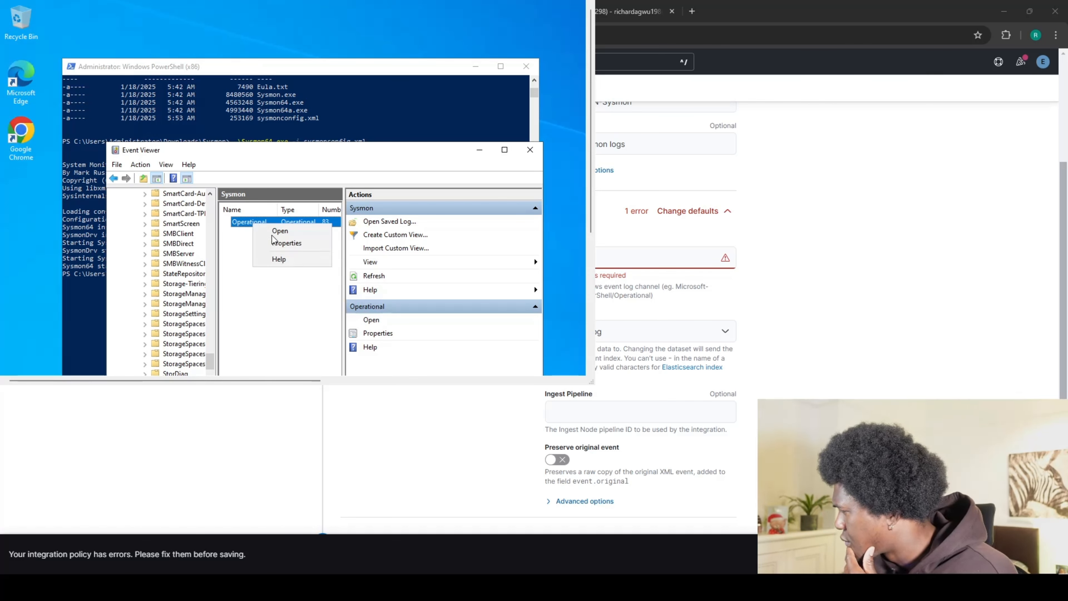
{"action": "left_click", "coordinate": [287, 244]}
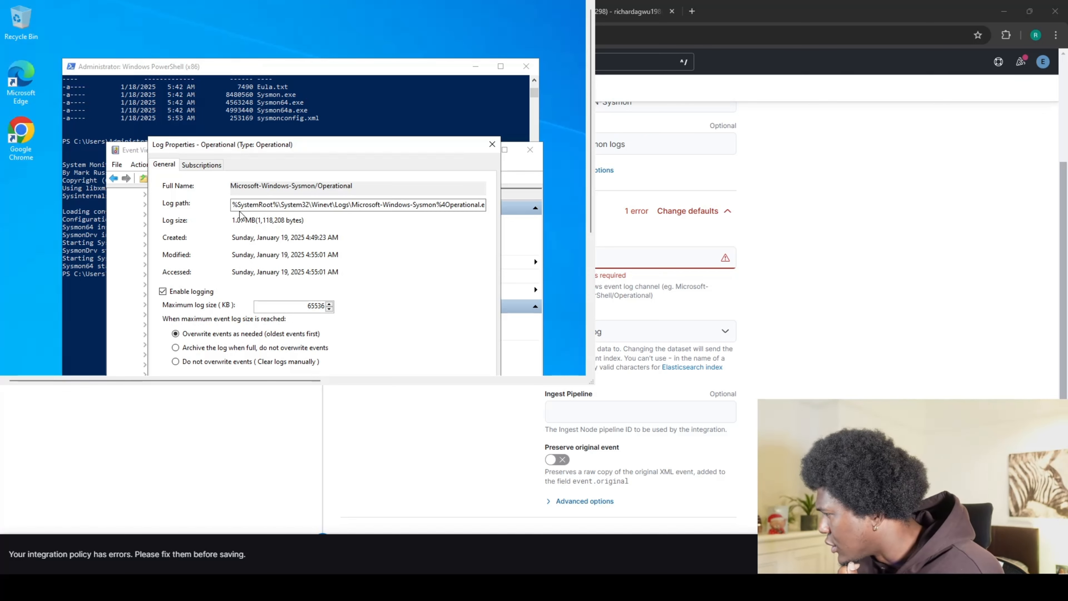
{"action": "left_click_drag", "start_coordinate": [381, 188], "coordinate": [231, 191]}
{"action": "key", "text": "ctrl+c"}
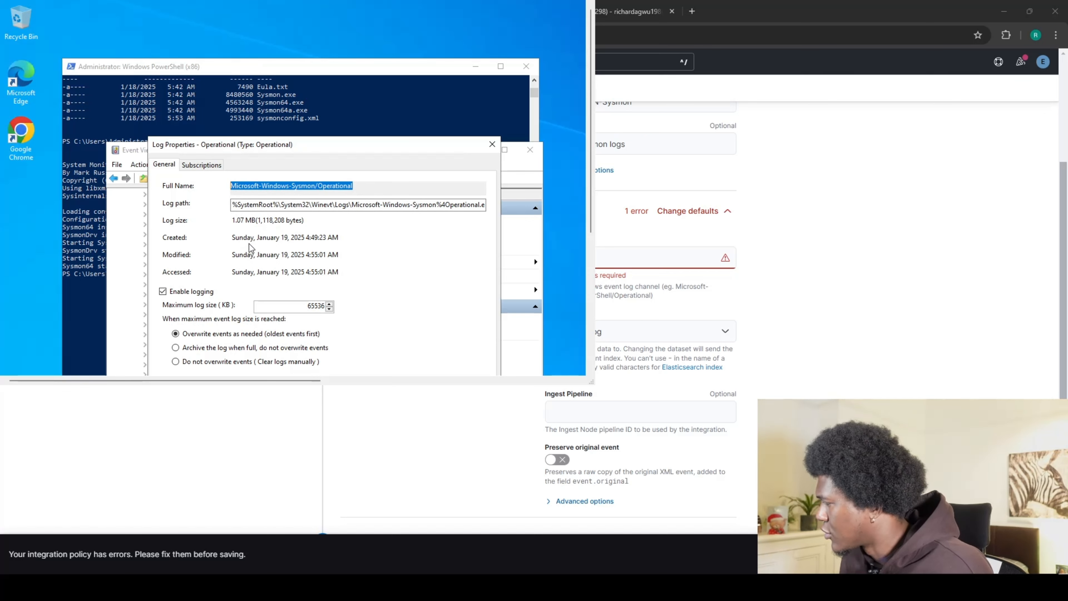
{"action": "left_click", "coordinate": [477, 67]}
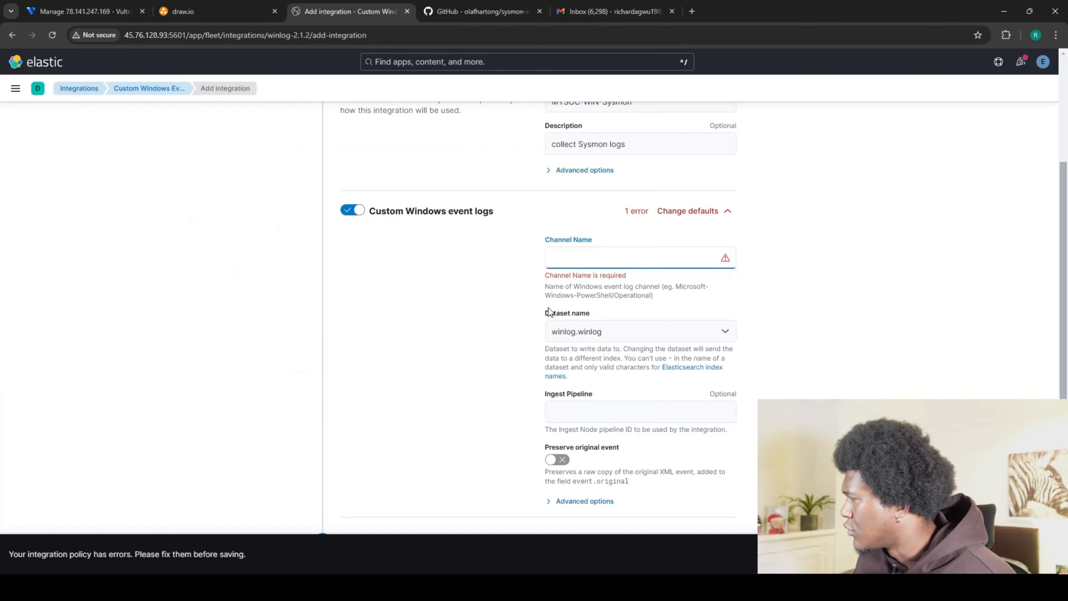
Paste Microsoft-Windows-Sysmon/Operational into the integration's Channel Name field.
{"action": "left_click", "coordinate": [582, 254]}
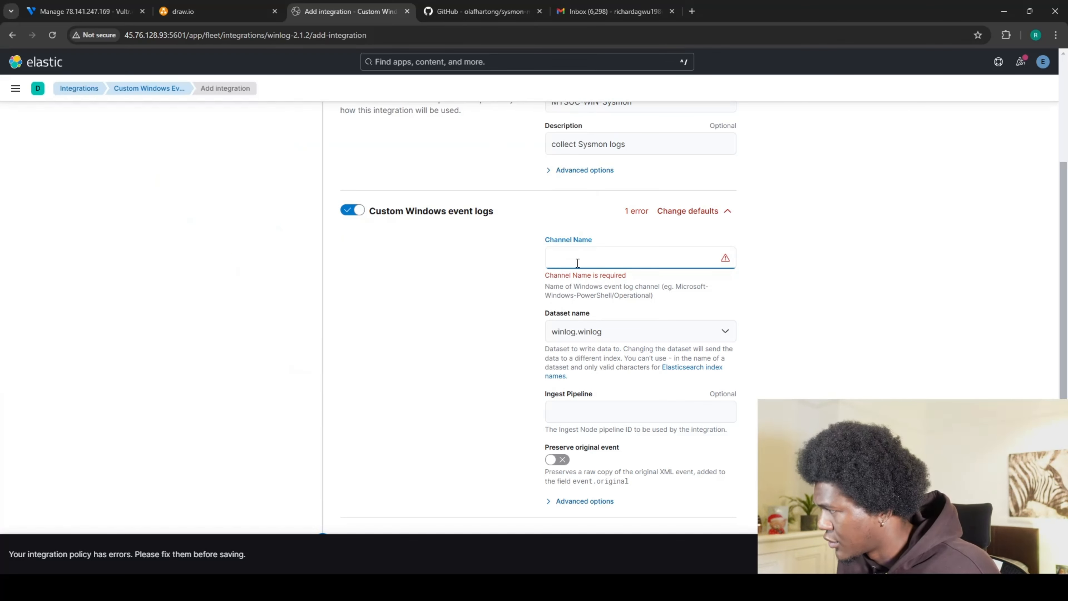
{"action": "key", "text": "ctrl+v"}
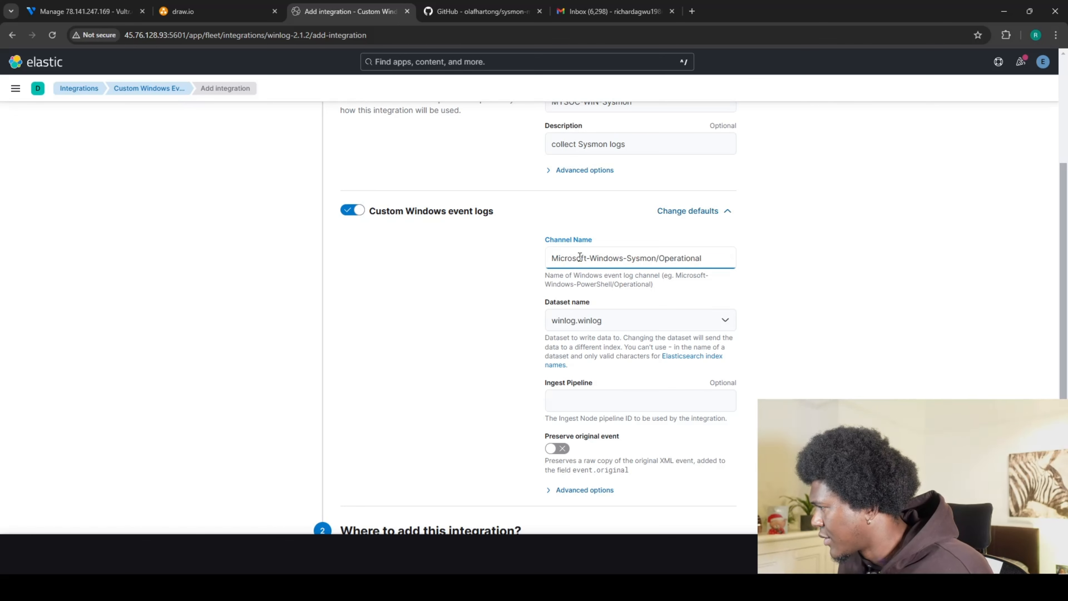
{"action": "scroll", "coordinate": [371, 427], "scroll_direction": "down", "scroll_amount": 2}
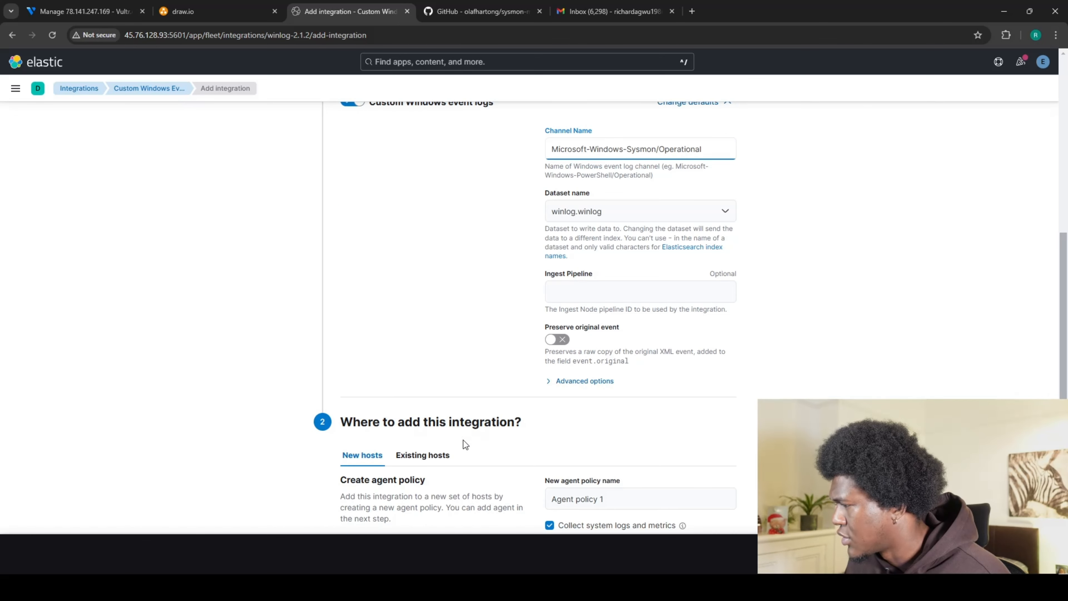
Assign the integration to existing hosts under the SOC-Windows-Ploicy agent policy and save.
{"action": "left_click", "coordinate": [430, 456]}
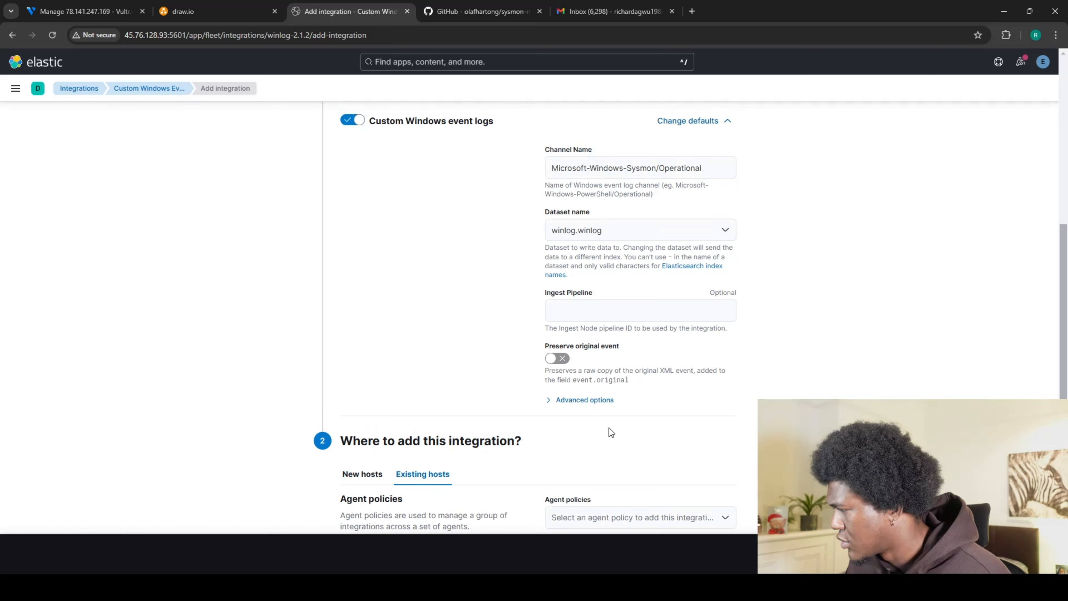
{"action": "left_click", "coordinate": [721, 519]}
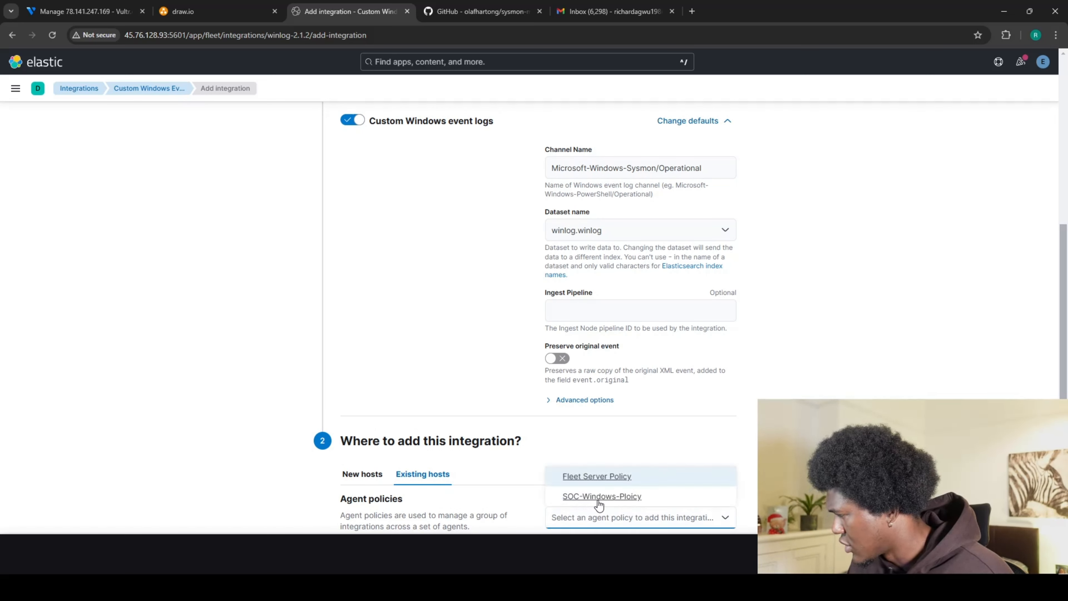
{"action": "left_click", "coordinate": [588, 498]}
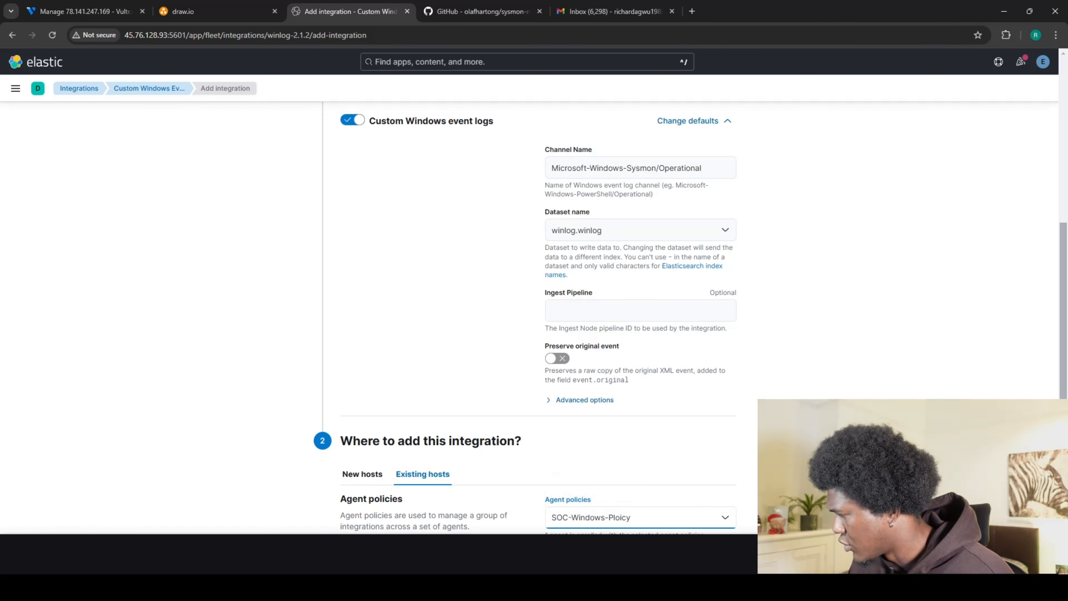
{"action": "scroll", "coordinate": [538, 318], "scroll_direction": "down", "scroll_amount": 1}
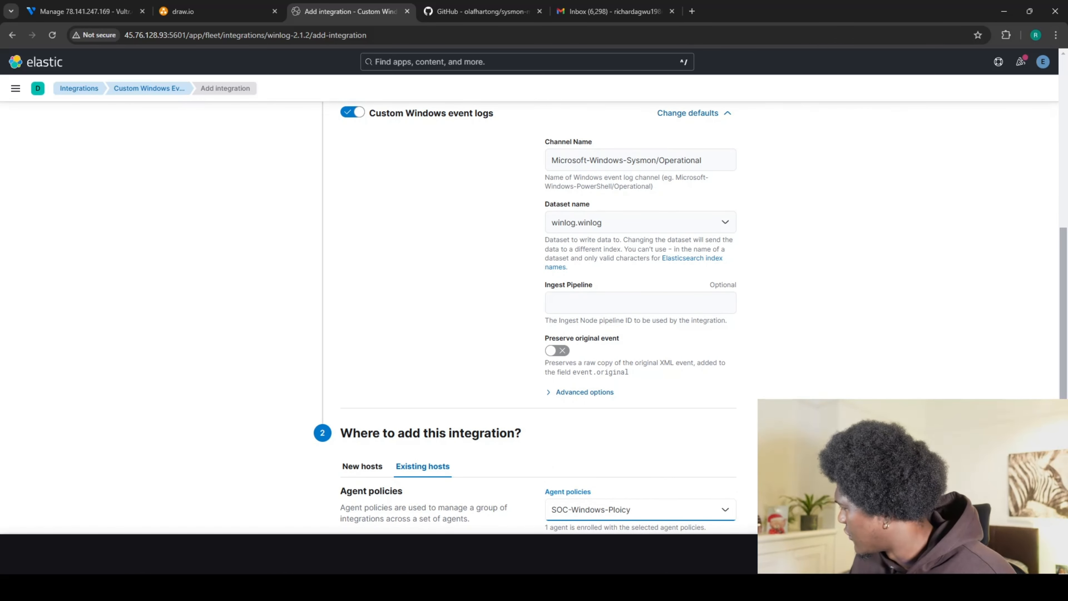
{"action": "left_click", "coordinate": [1007, 554]}
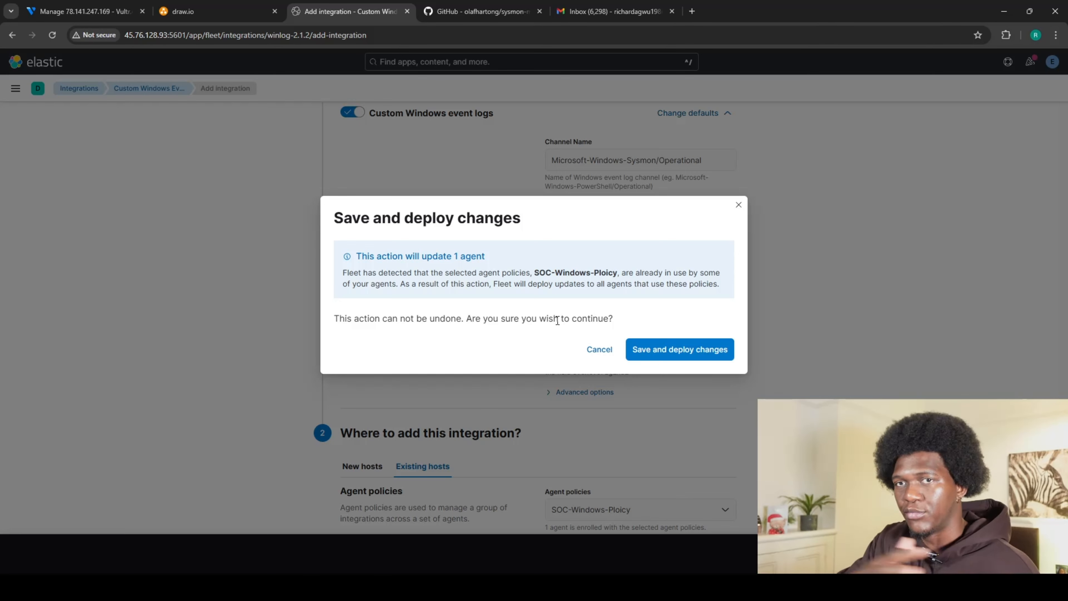
Confirm Save and deploy changes to update the 1 agent on SOC-Windows-Ploicy.
{"action": "left_click", "coordinate": [658, 357]}
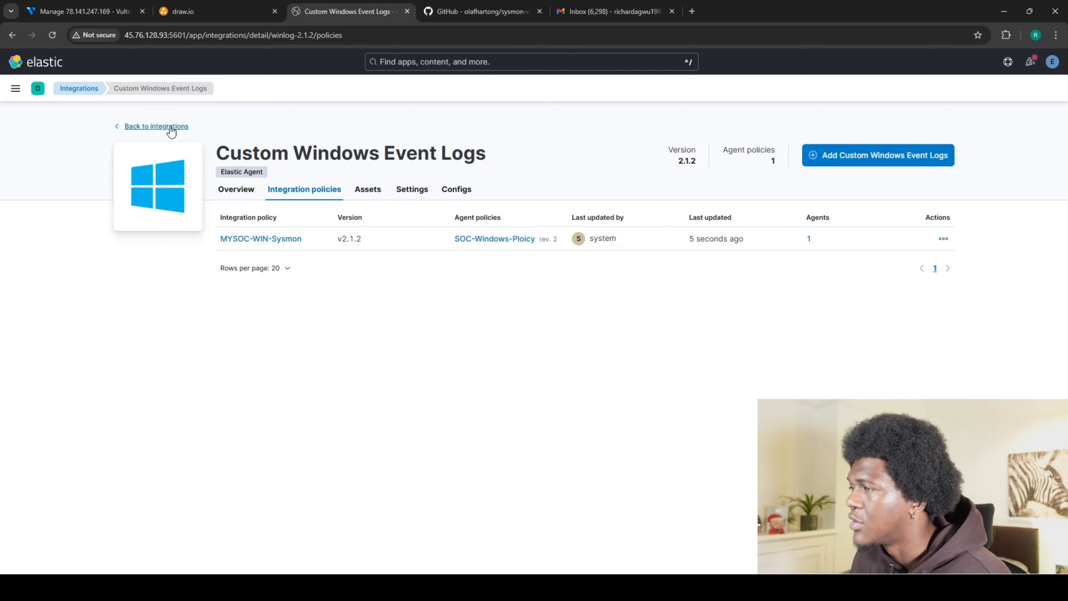
Return to the integrations catalogue, search 'window', and open Custom Windows Event Logs.
{"action": "left_click", "coordinate": [160, 127]}
{"action": "left_click", "coordinate": [393, 239]}
{"action": "type", "text": "window"}
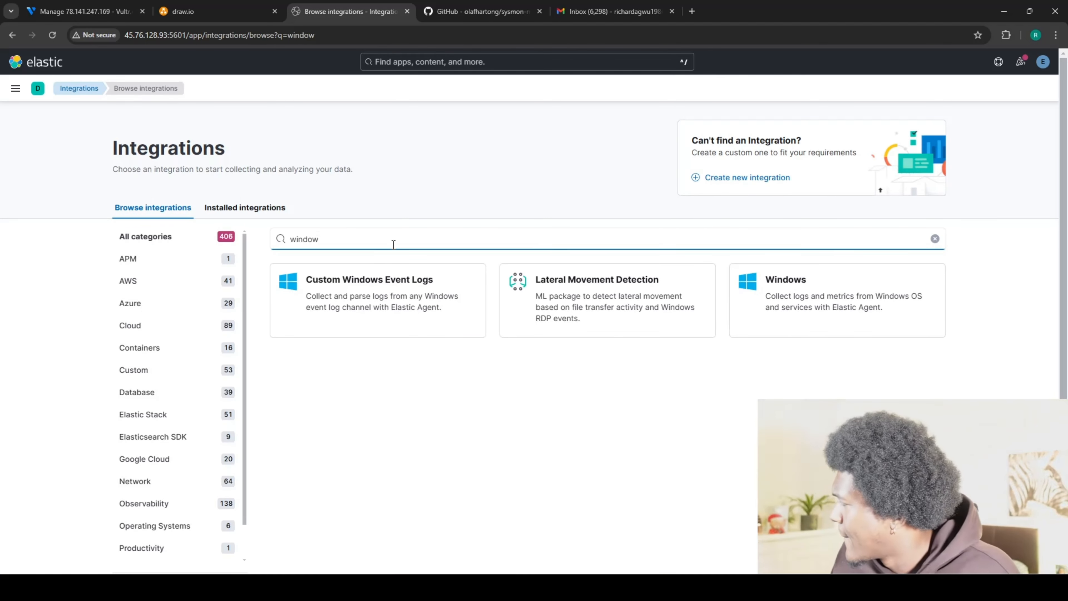
{"action": "left_click", "coordinate": [380, 284]}
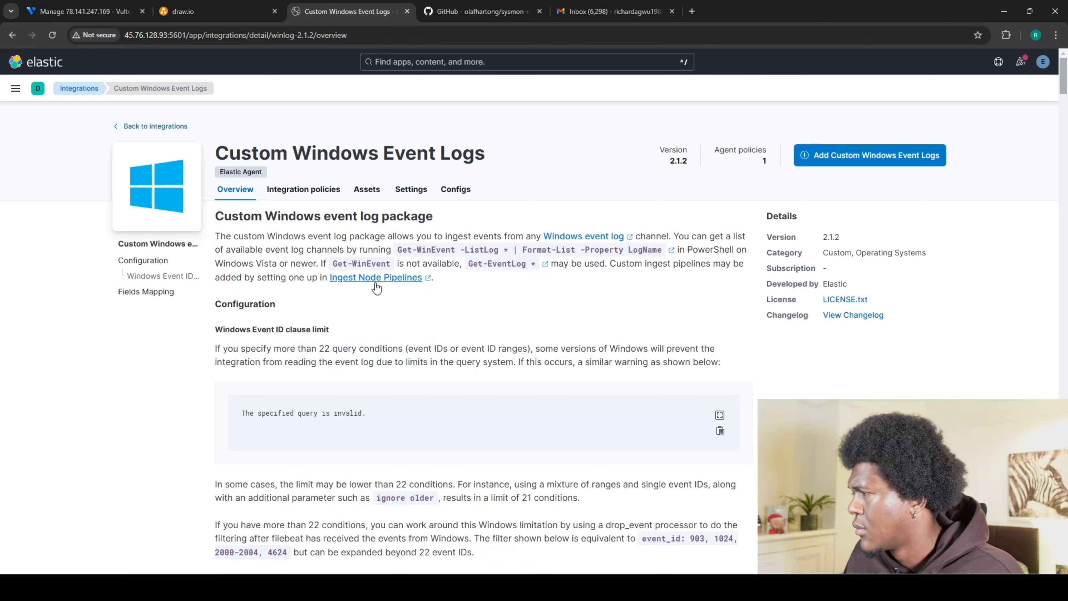
Add a new integration named MYSOC-WIN-Defender with the description 'Collect Defender logs'.
{"action": "left_click", "coordinate": [816, 159]}
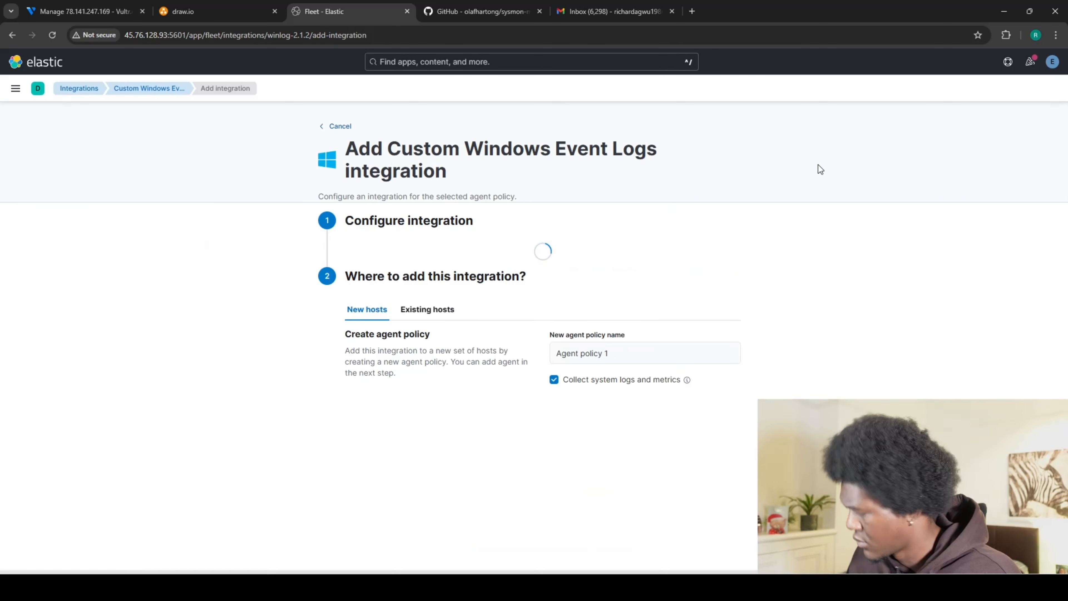
{"action": "left_click", "coordinate": [612, 268]}
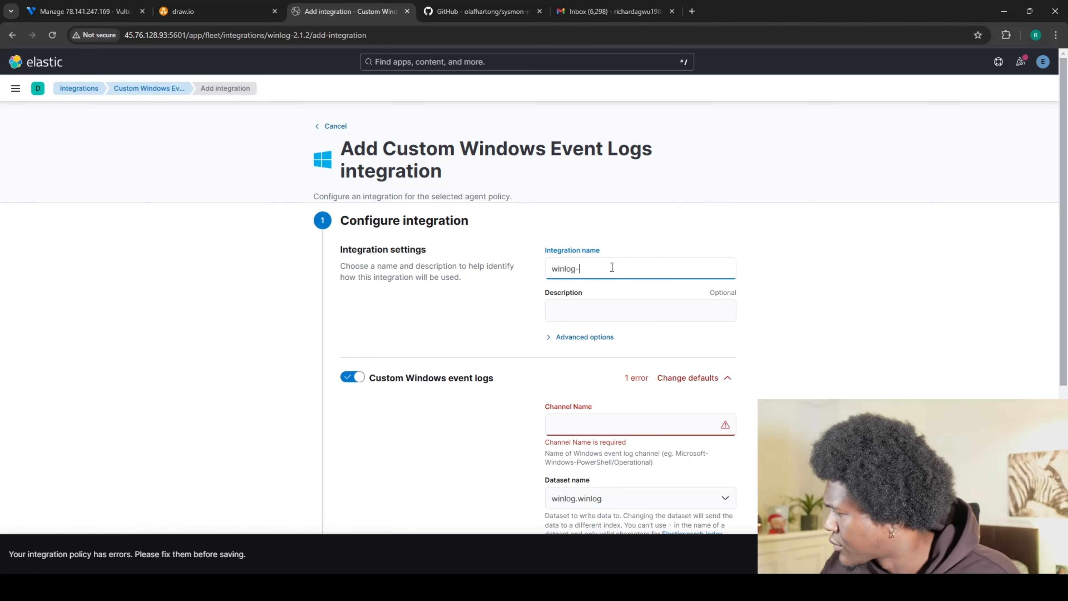
{"action": "key", "text": "BackSpace"}
{"action": "key", "text": "BackSpace"}
{"action": "key", "text": "BackSpace"}
{"action": "key", "text": "BackSpace"}
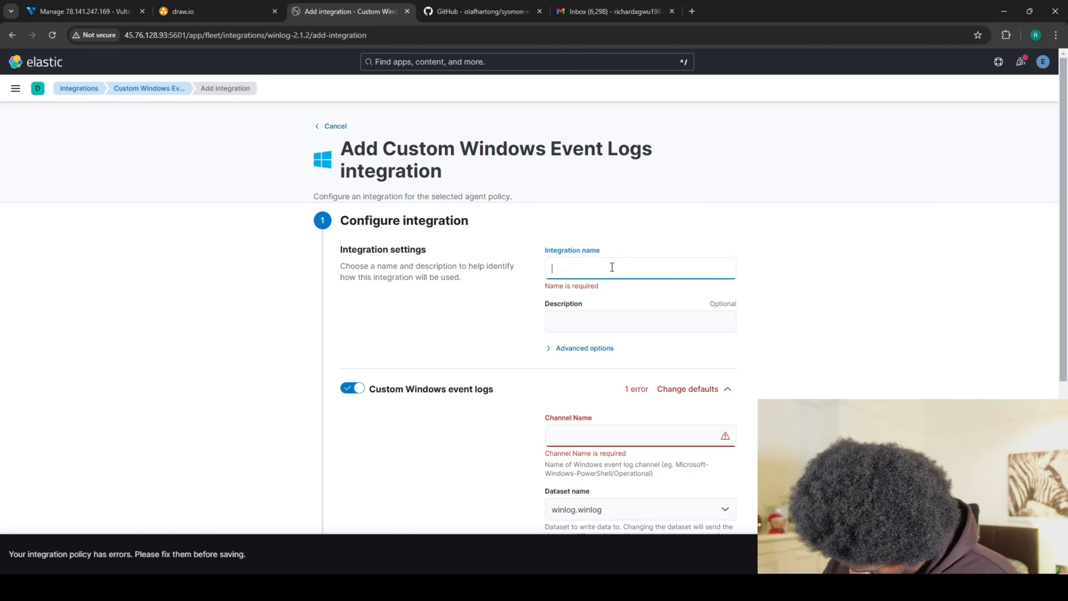
{"action": "type", "text": "MY"}
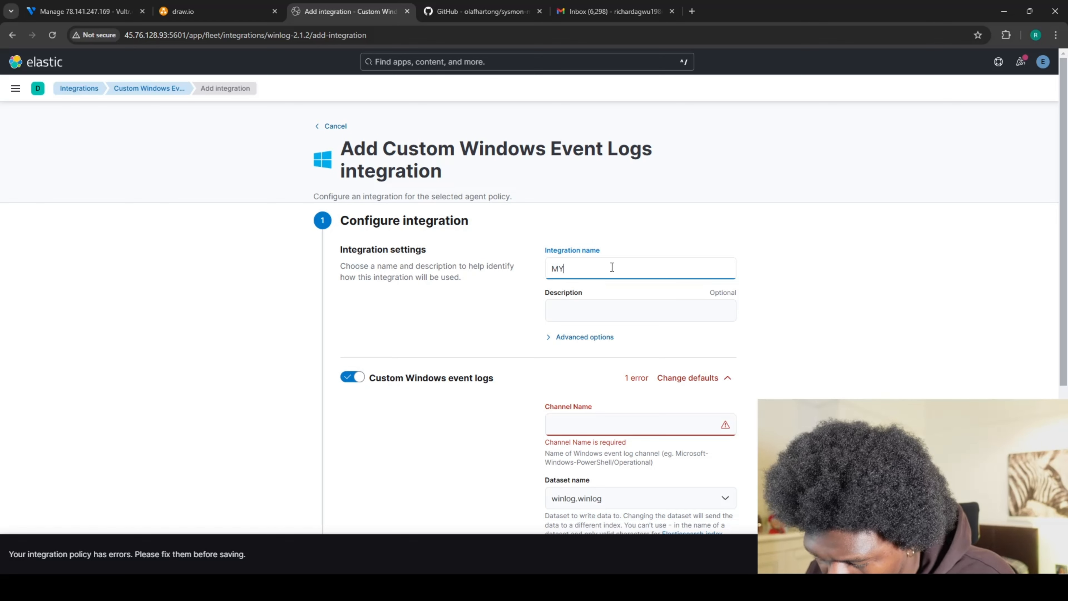
{"action": "type", "text": "SOC"}
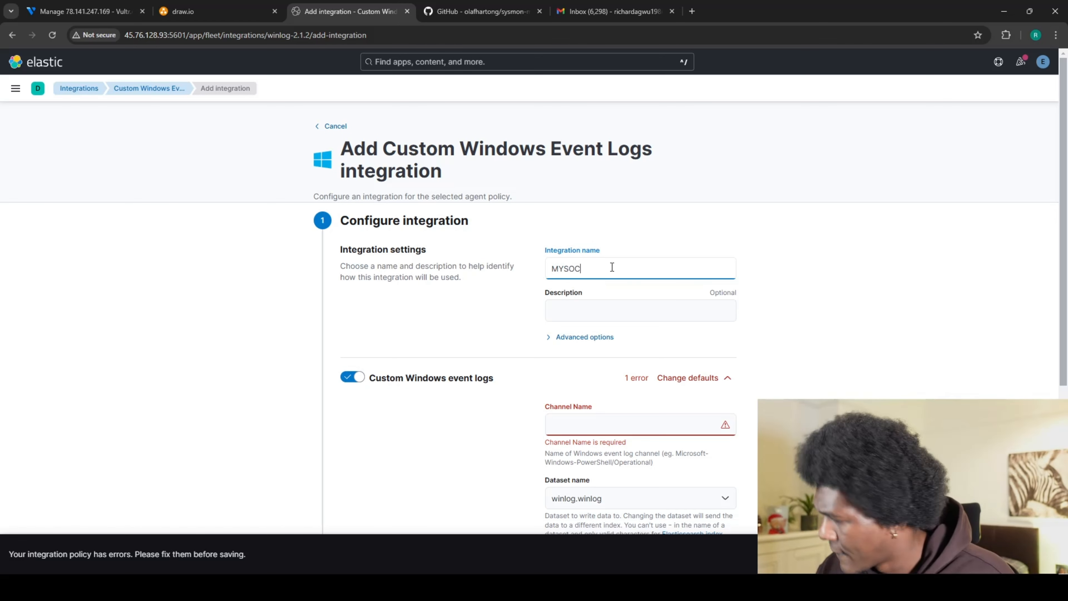
{"action": "type", "text": "-WIN-Defender"}
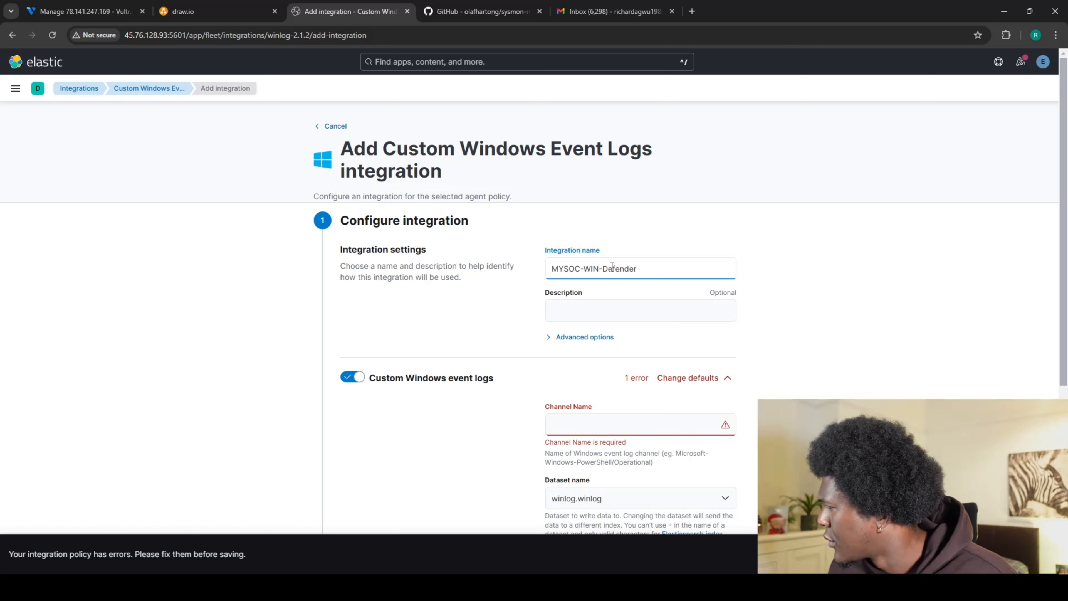
{"action": "left_click", "coordinate": [594, 303]}
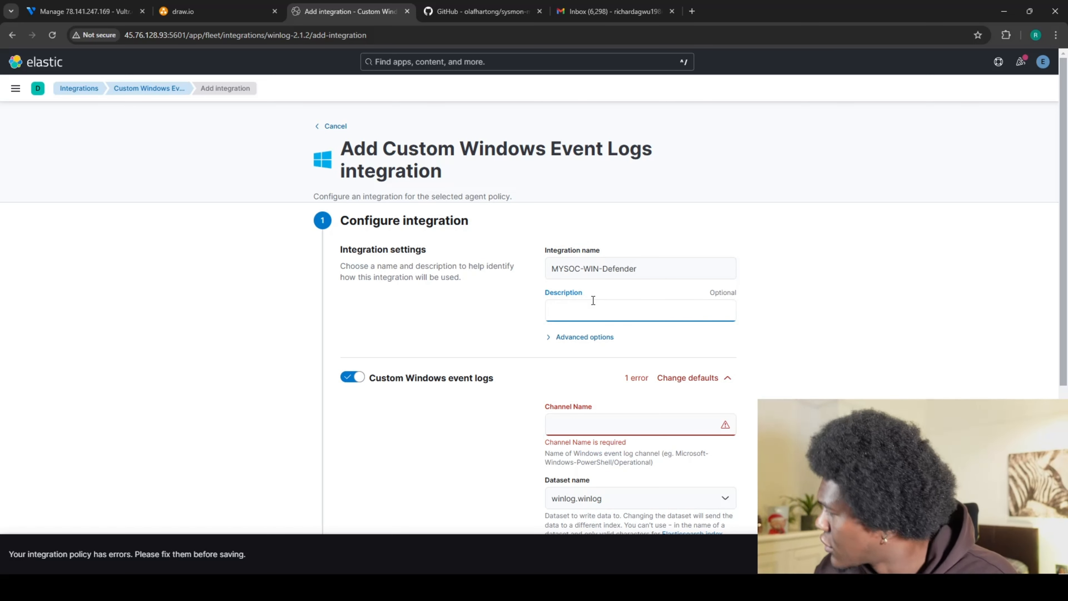
{"action": "type", "text": "Col"}
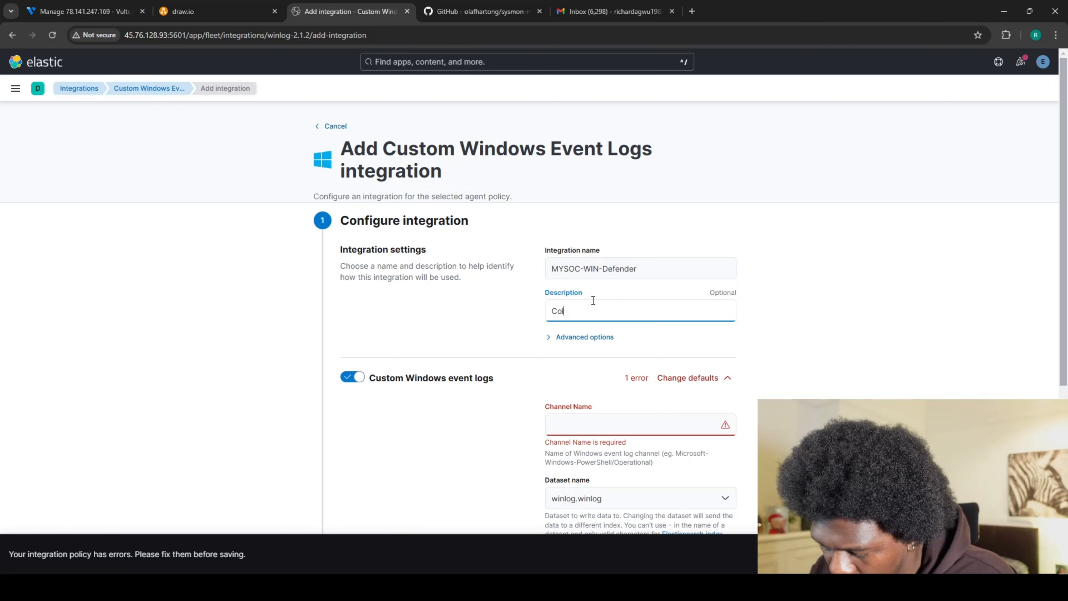
{"action": "type", "text": "lect "}
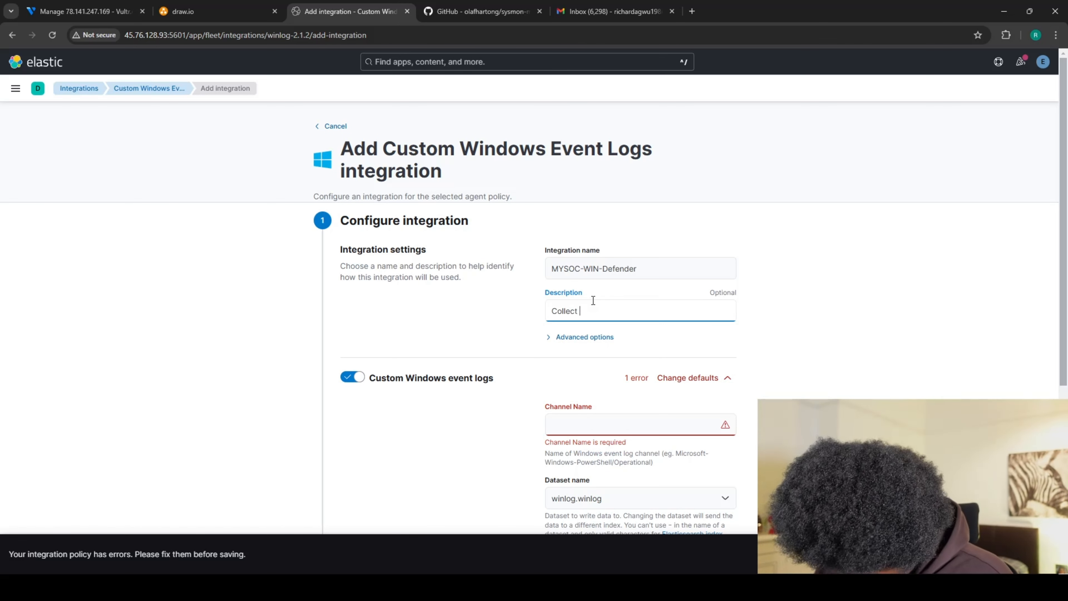
{"action": "type", "text": "Defende"}
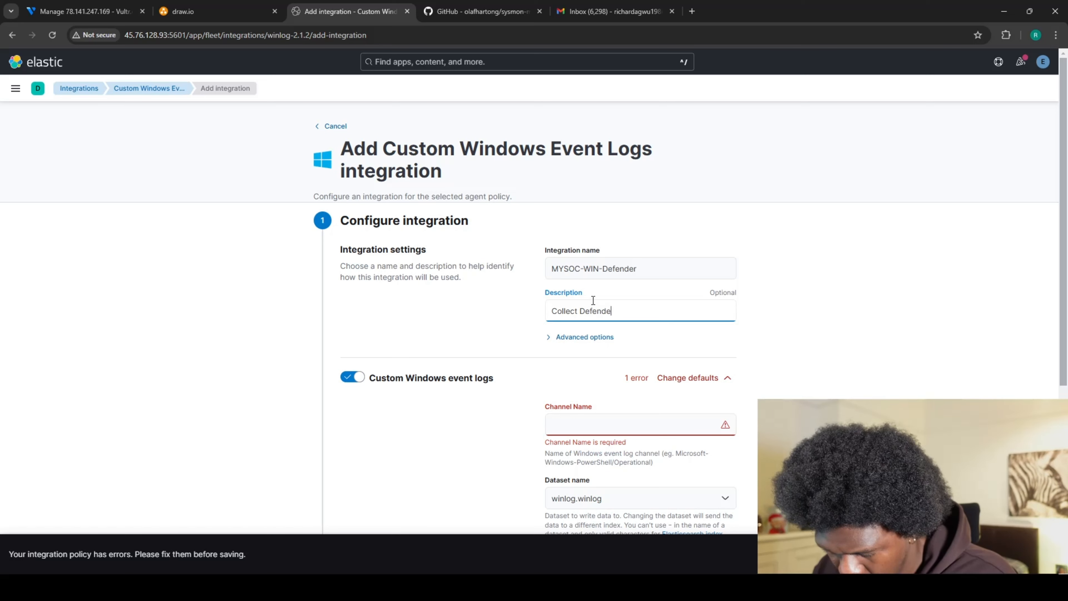
{"action": "type", "text": "r lo"}
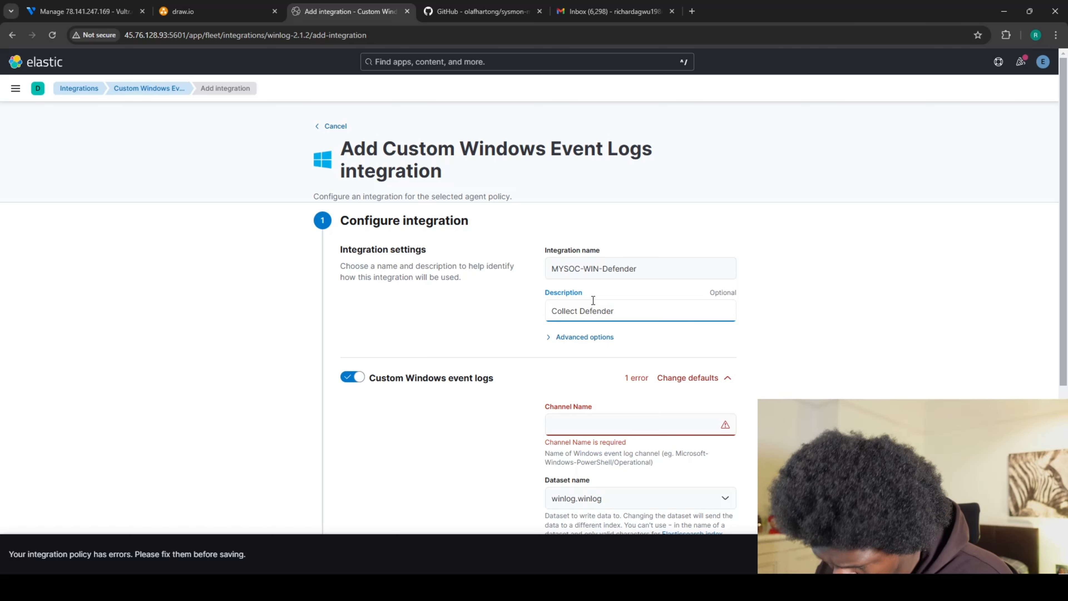
{"action": "type", "text": "gs"}
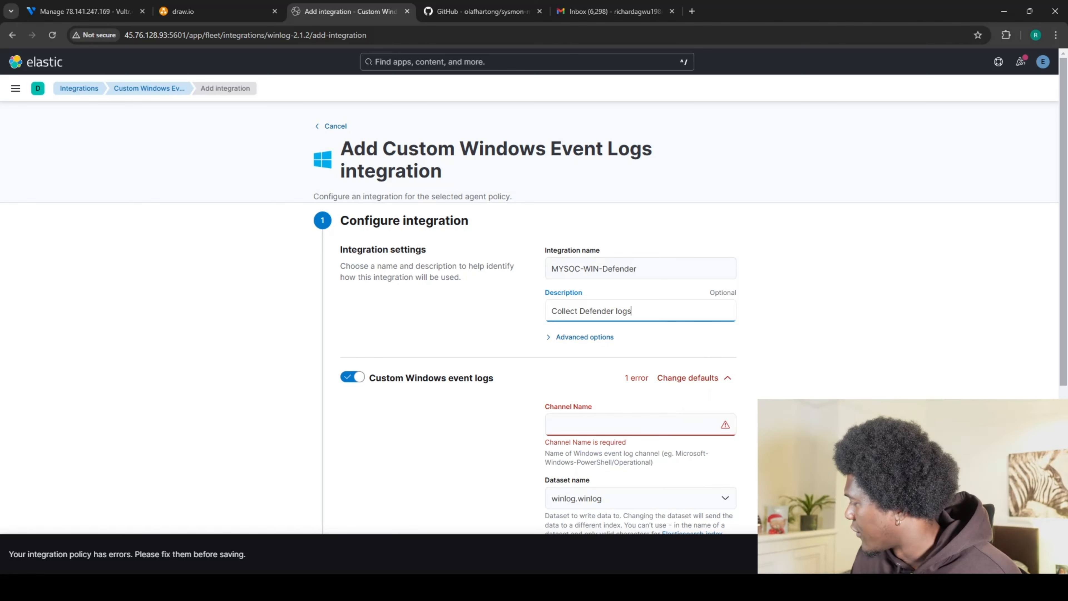
{"action": "key", "text": "alt+Tab"}
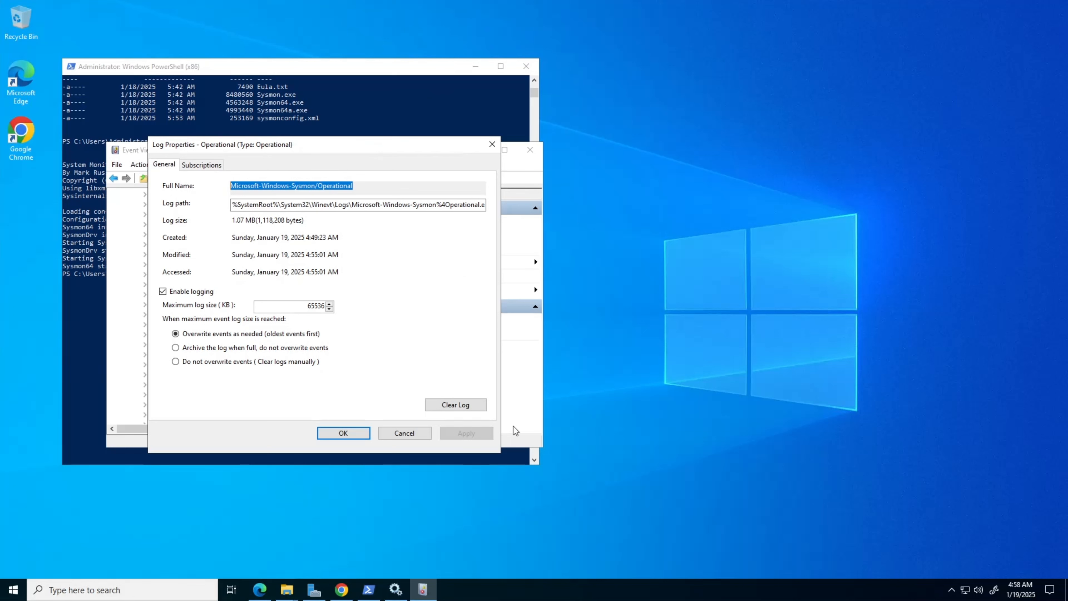
Close the Sysmon properties, then open the Windows Defender Operational log's properties and select Microsoft-Windows-Windows Defender/Operational.
{"action": "left_click", "coordinate": [491, 144]}
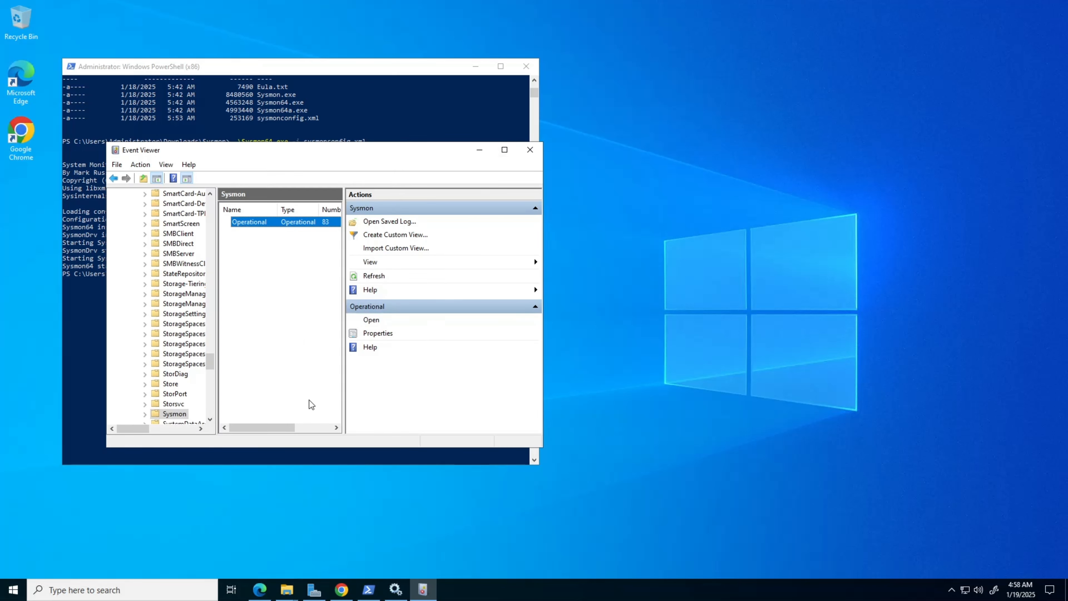
{"action": "scroll", "coordinate": [189, 361], "scroll_direction": "down", "scroll_amount": 7}
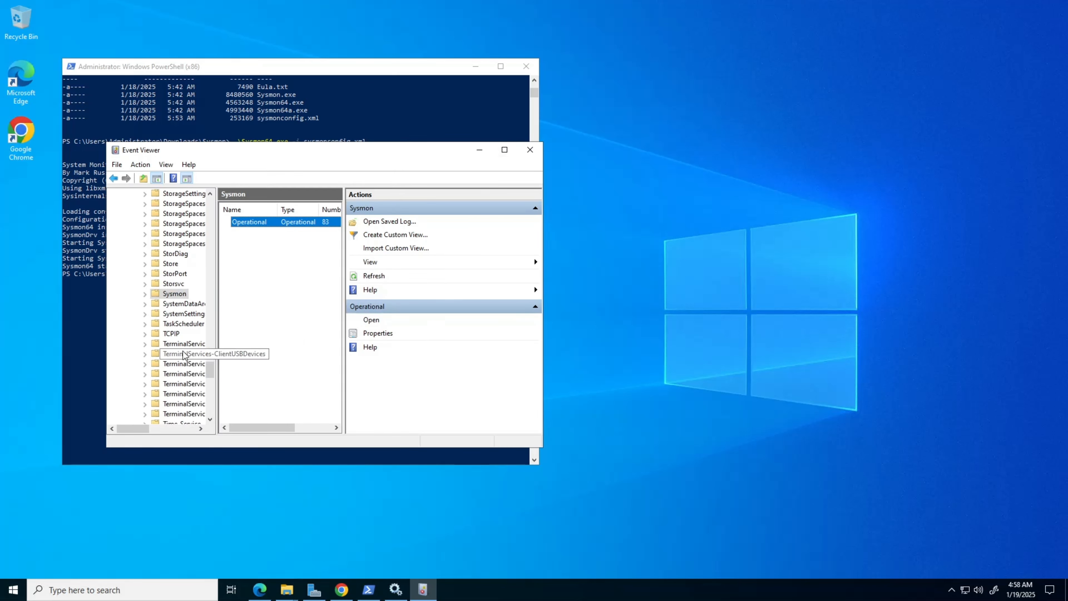
{"action": "scroll", "coordinate": [185, 355], "scroll_direction": "down", "scroll_amount": 7}
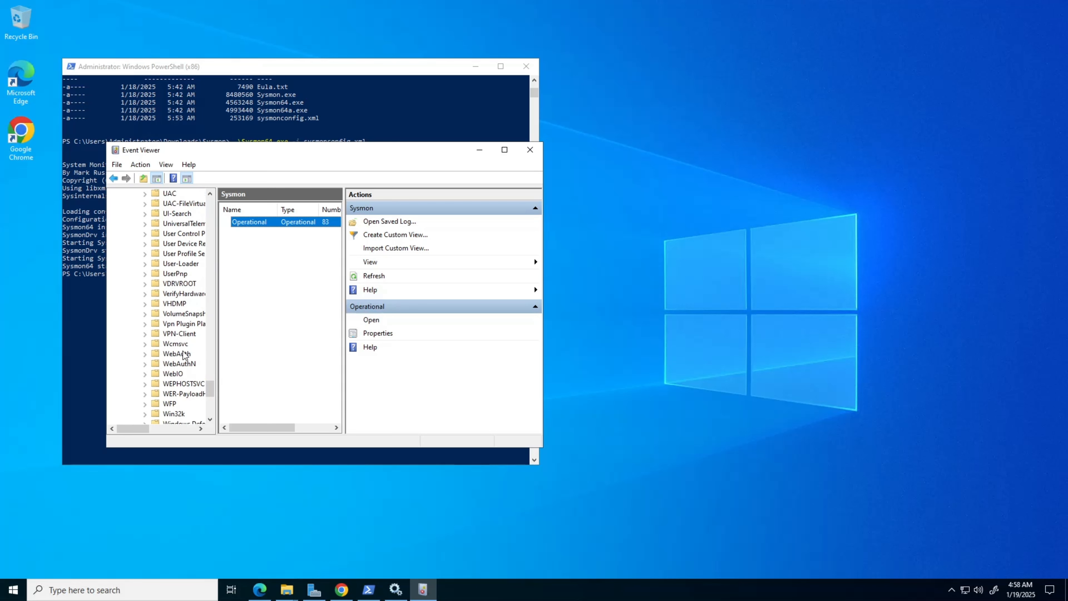
{"action": "scroll", "coordinate": [184, 355], "scroll_direction": "down", "scroll_amount": 1}
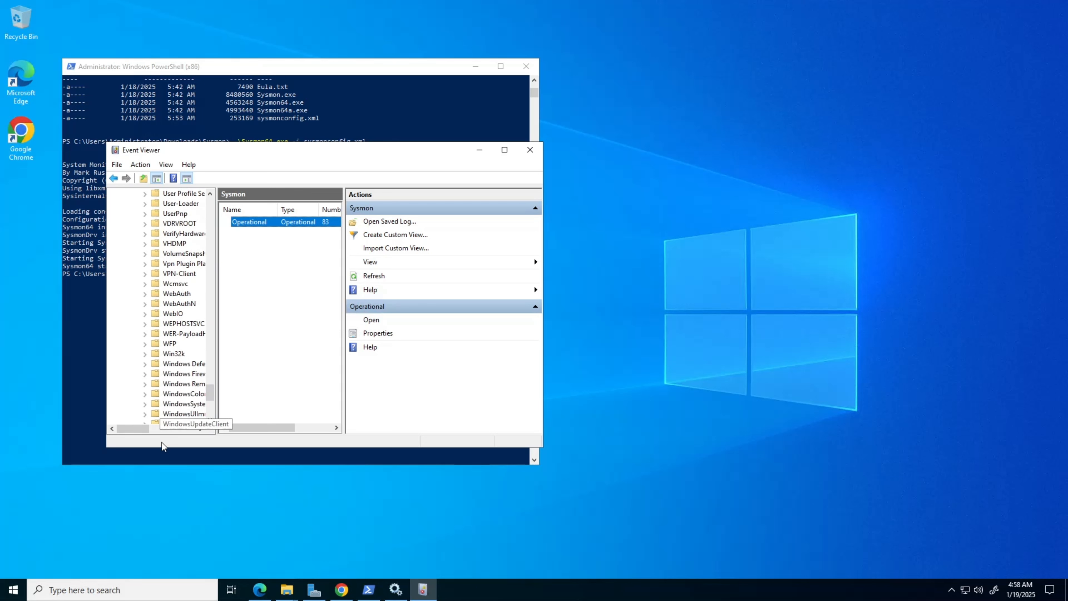
{"action": "left_click_drag", "start_coordinate": [141, 429], "coordinate": [153, 429]}
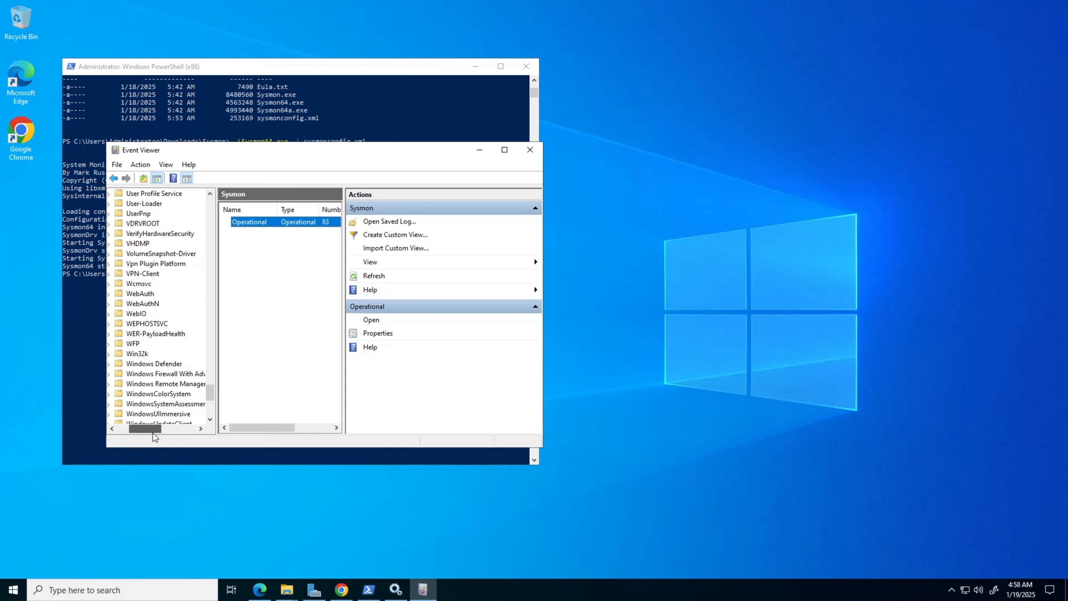
{"action": "left_click", "coordinate": [162, 364]}
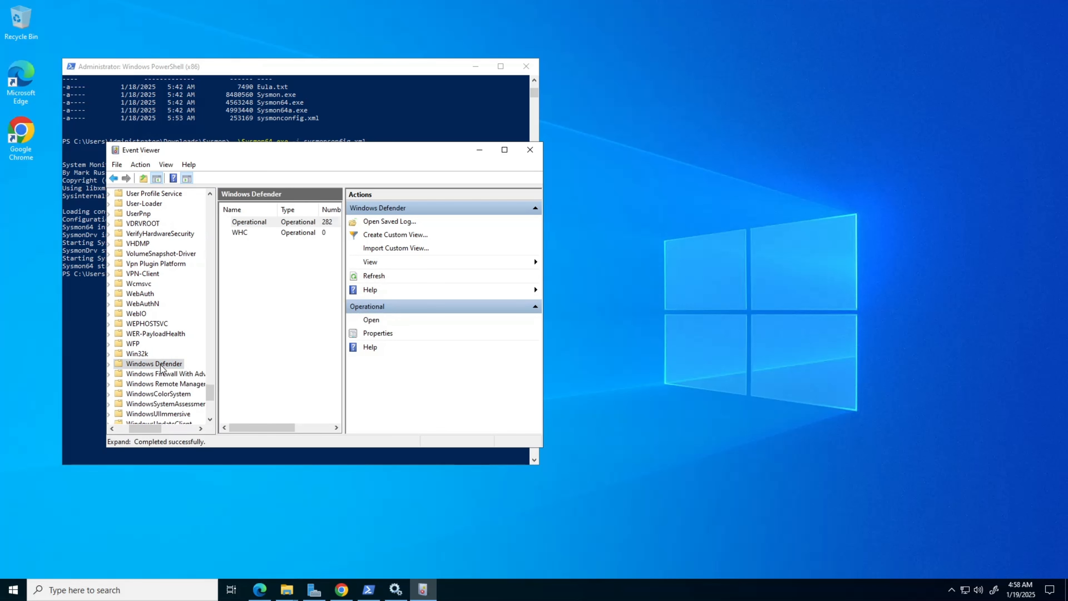
{"action": "right_click", "coordinate": [259, 227]}
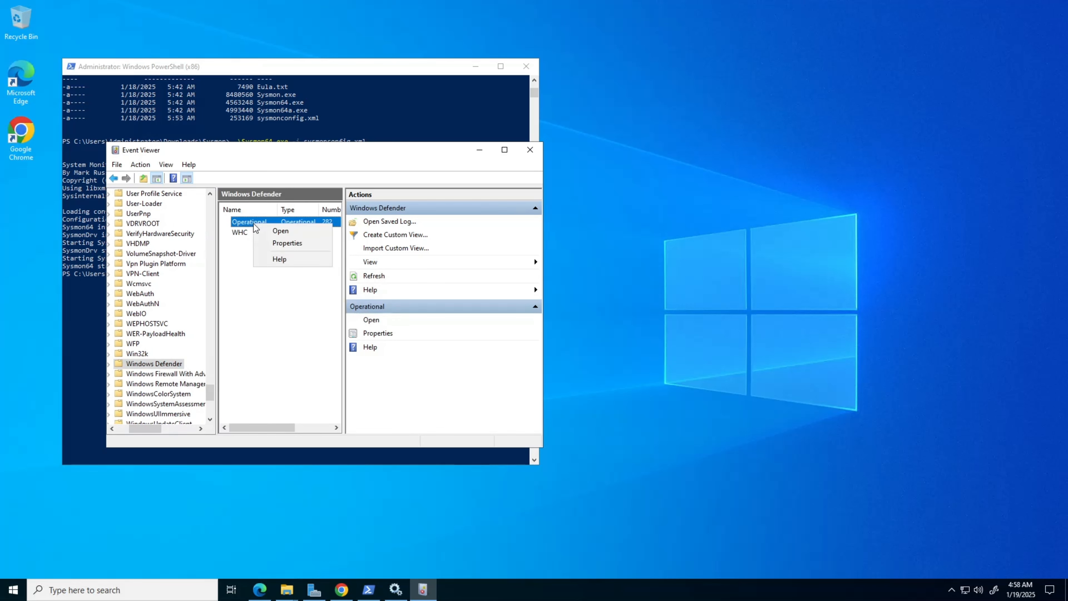
{"action": "left_click", "coordinate": [278, 244]}
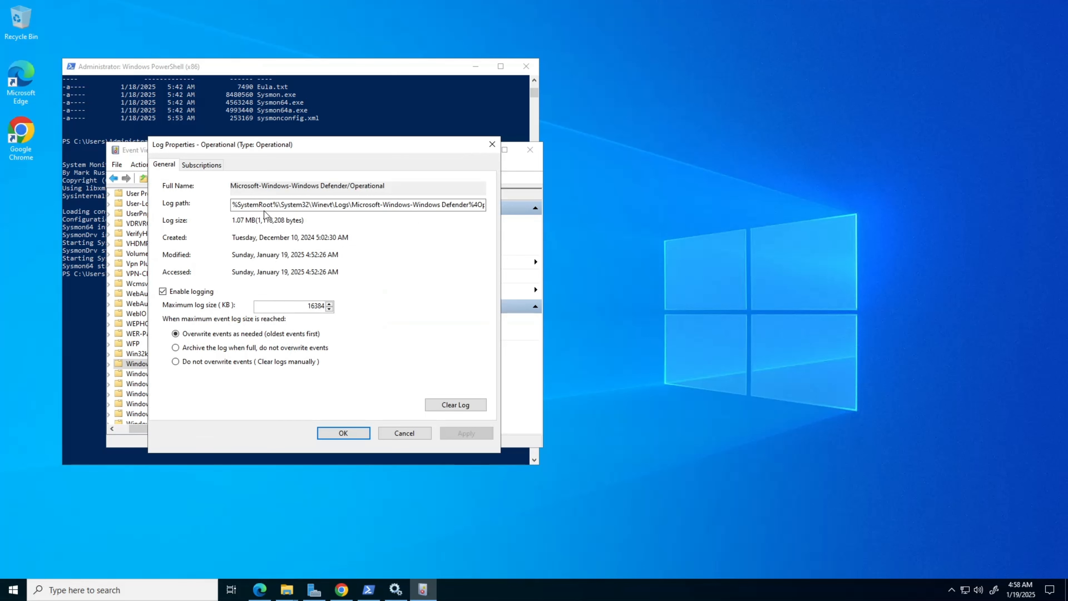
{"action": "left_click_drag", "start_coordinate": [394, 185], "coordinate": [232, 188]}
{"action": "key", "text": "ctrl+c"}
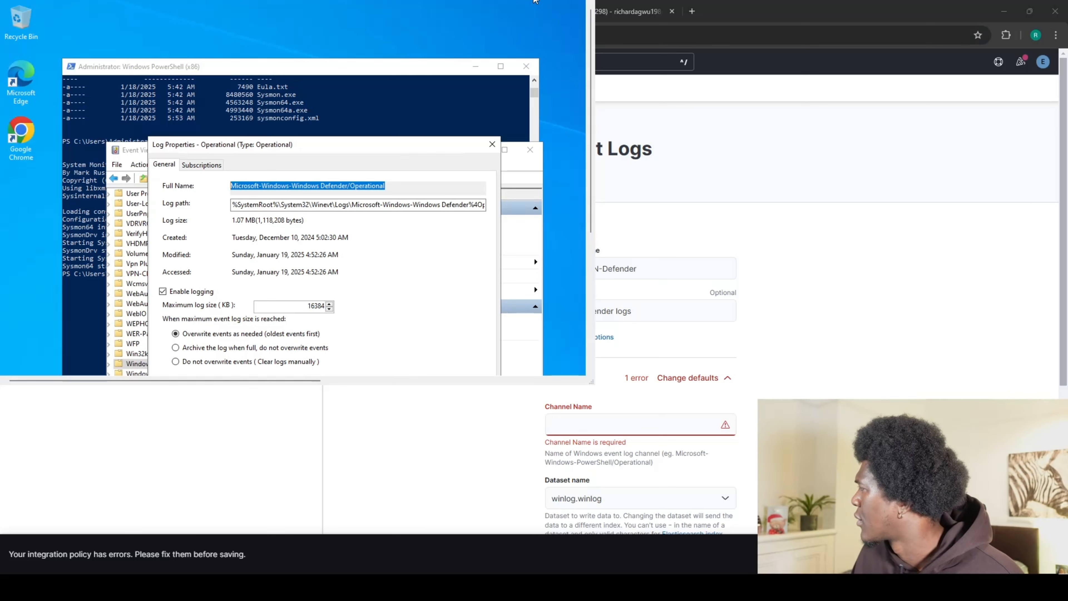
{"action": "left_click", "coordinate": [534, 1]}
Paste Microsoft-Windows-Windows Defender/Operational into the Defender integration's Channel Name field.
{"action": "left_click", "coordinate": [563, 425]}
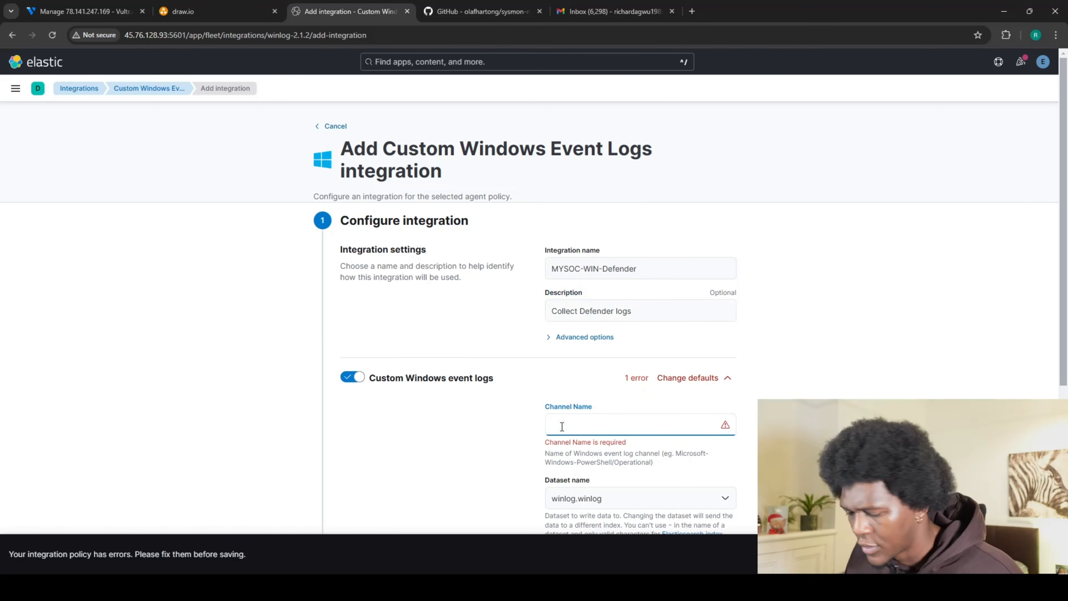
{"action": "key", "text": "ctrl+v"}
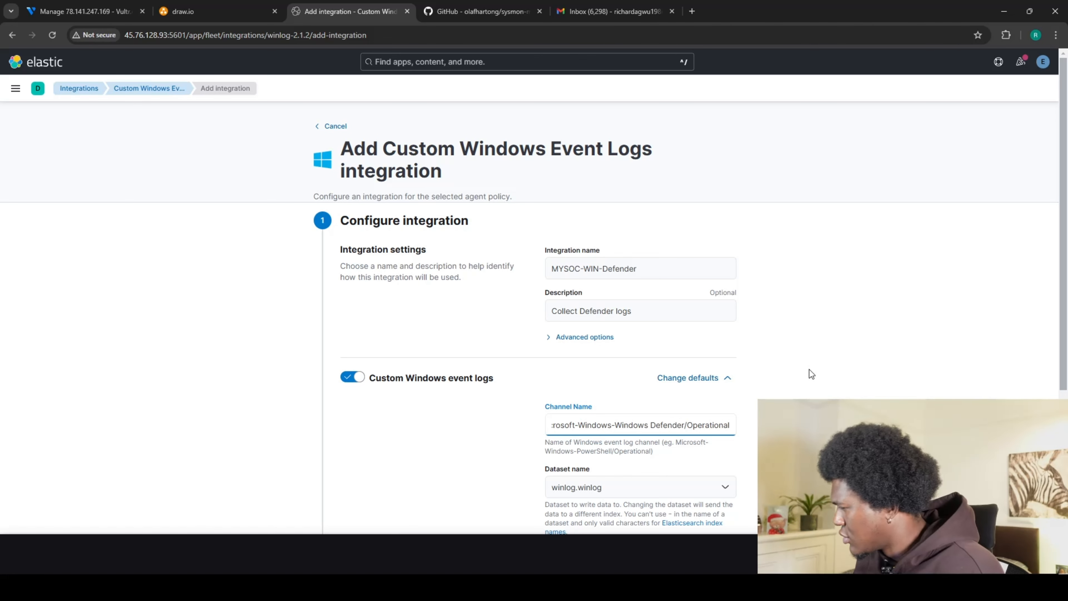
{"action": "scroll", "coordinate": [808, 375], "scroll_direction": "down", "scroll_amount": 5}
Search Google for 'windows defender event ID' in a new Chrome tab.
{"action": "left_click", "coordinate": [691, 11]}
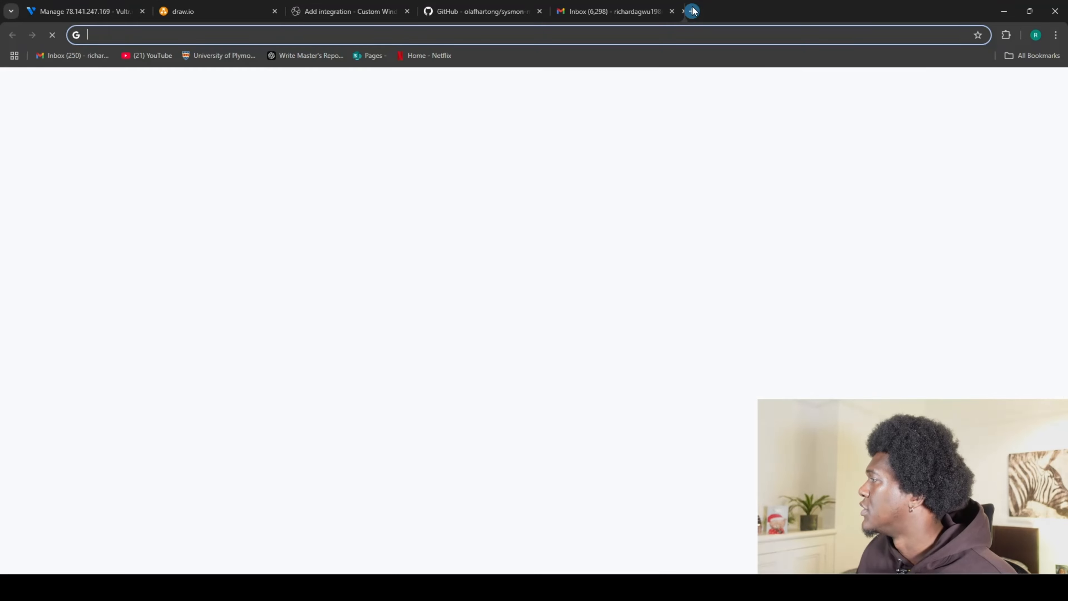
{"action": "left_click", "coordinate": [591, 38]}
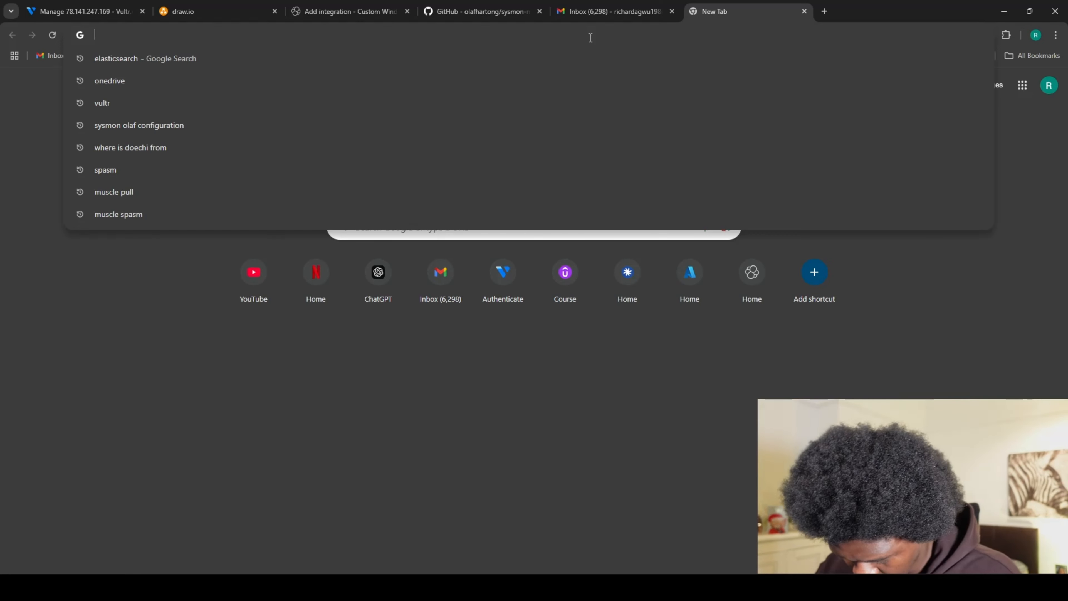
{"action": "type", "text": "window"}
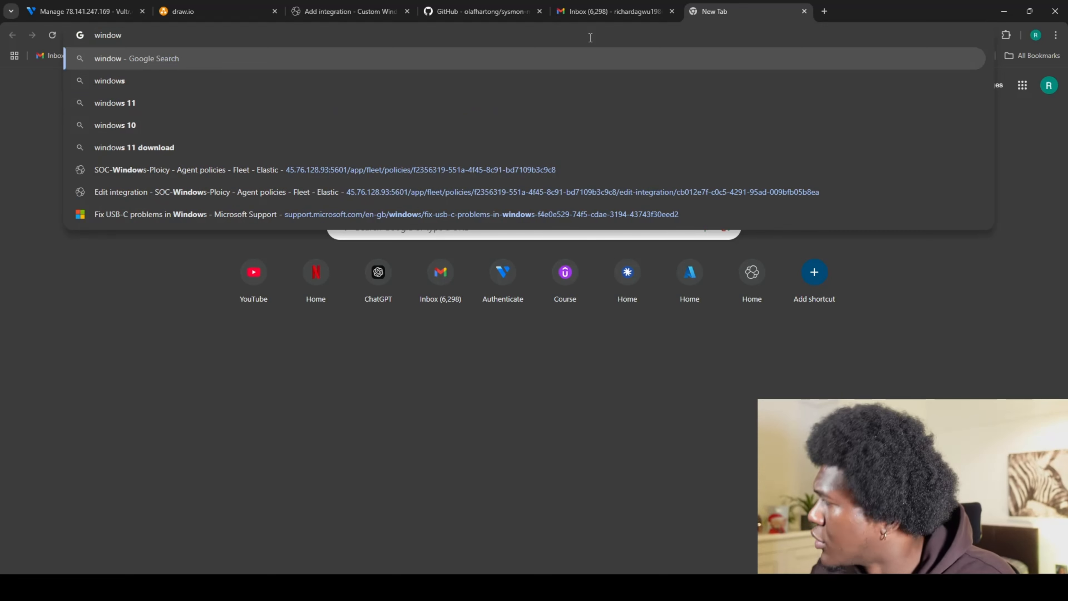
{"action": "type", "text": "s defender"}
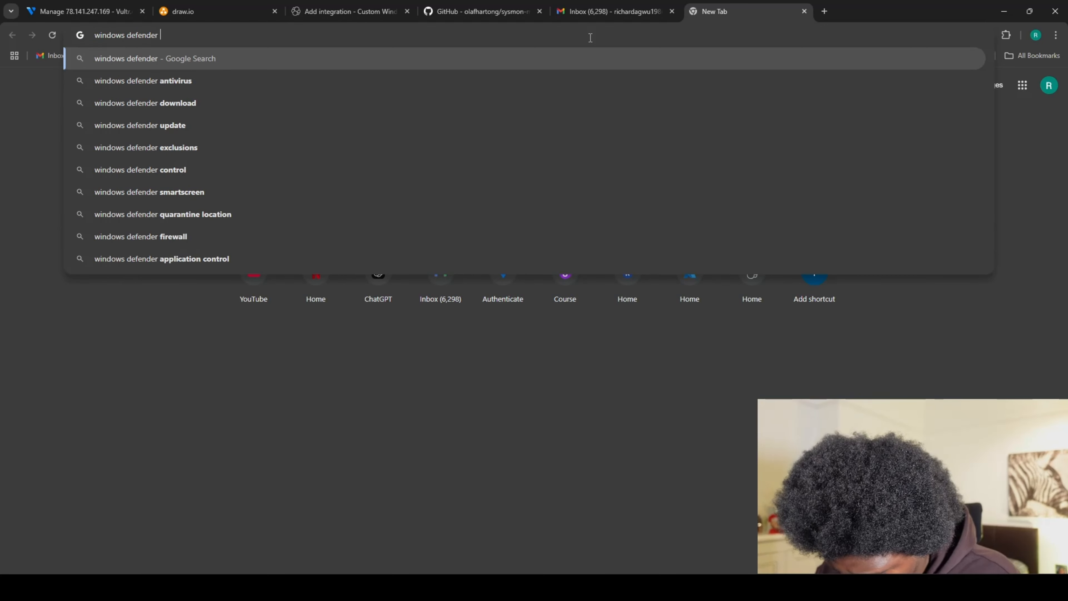
{"action": "type", "text": " event ID"}
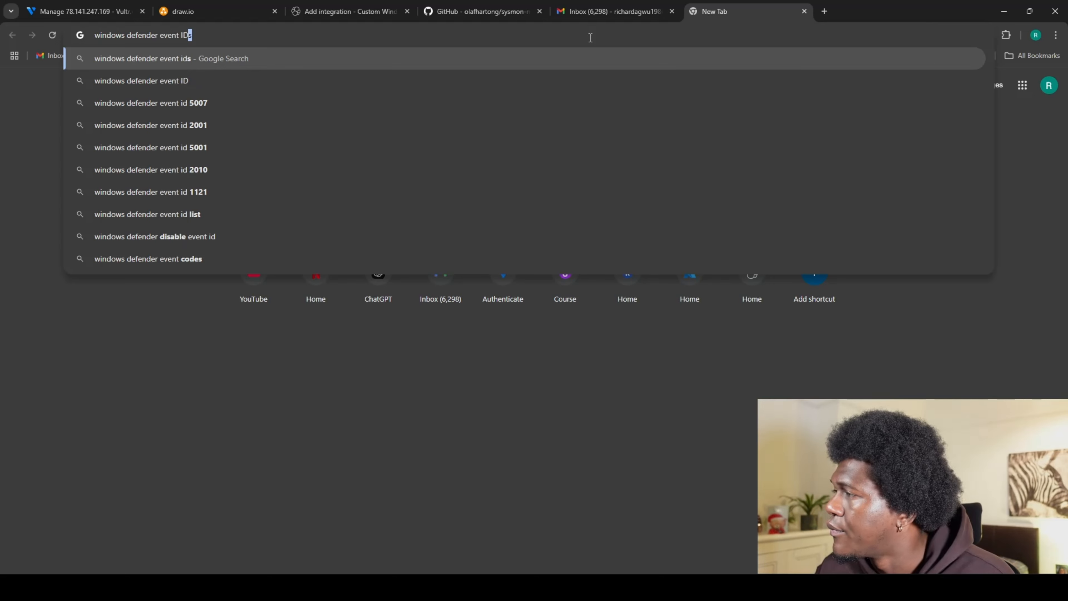
{"action": "key", "text": "Return"}
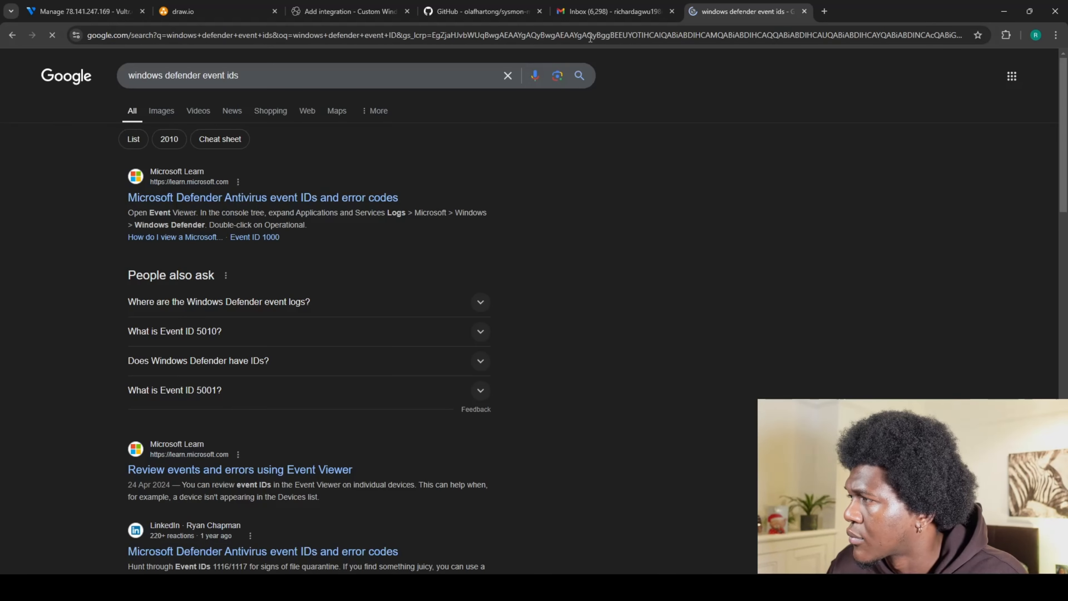
Open the Microsoft Learn Defender Antivirus event IDs article and browse its event list.
{"action": "left_click", "coordinate": [293, 201]}
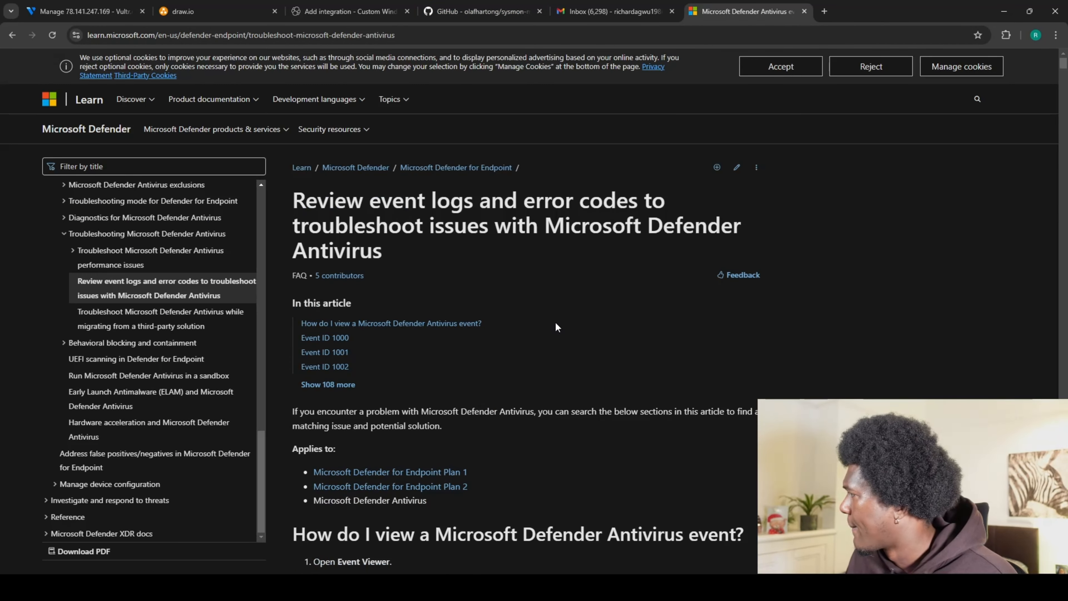
{"action": "scroll", "coordinate": [555, 322], "scroll_direction": "down", "scroll_amount": 8}
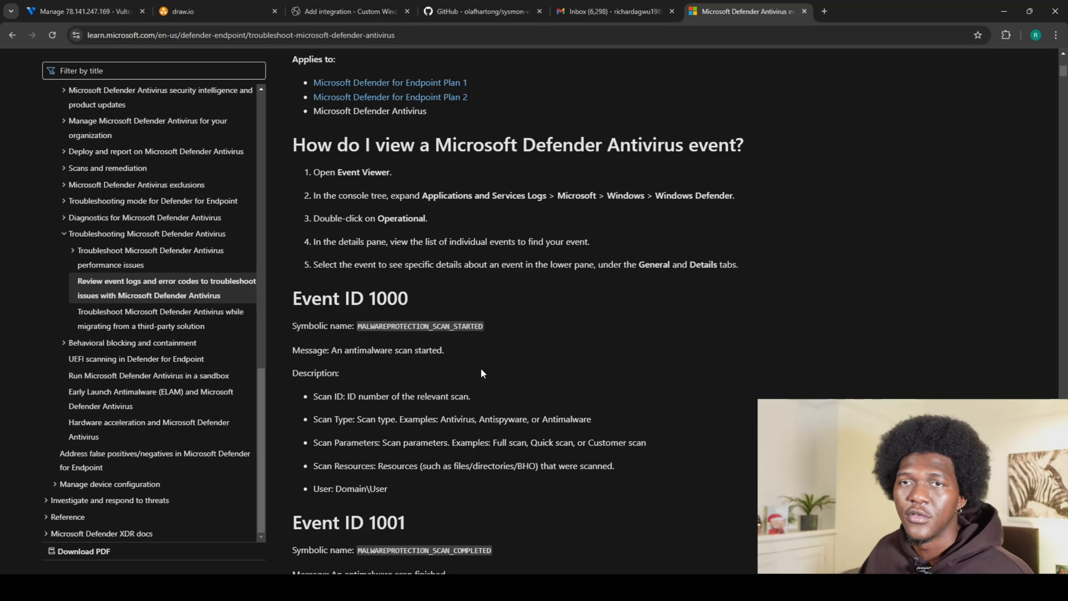
{"action": "scroll", "coordinate": [482, 369], "scroll_direction": "down", "scroll_amount": 4}
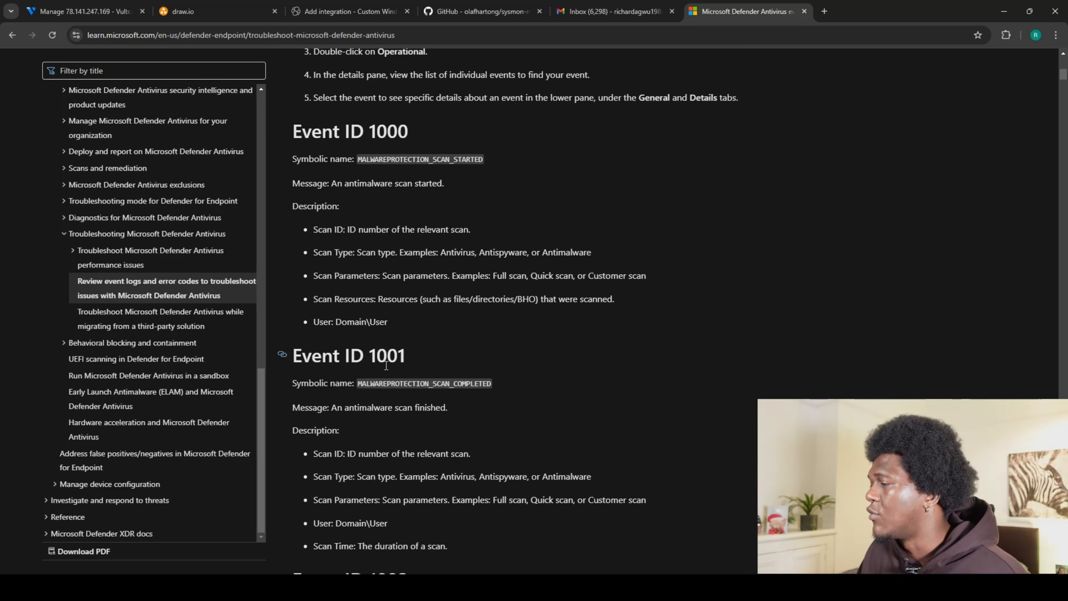
{"action": "scroll", "coordinate": [424, 357], "scroll_direction": "down", "scroll_amount": 3}
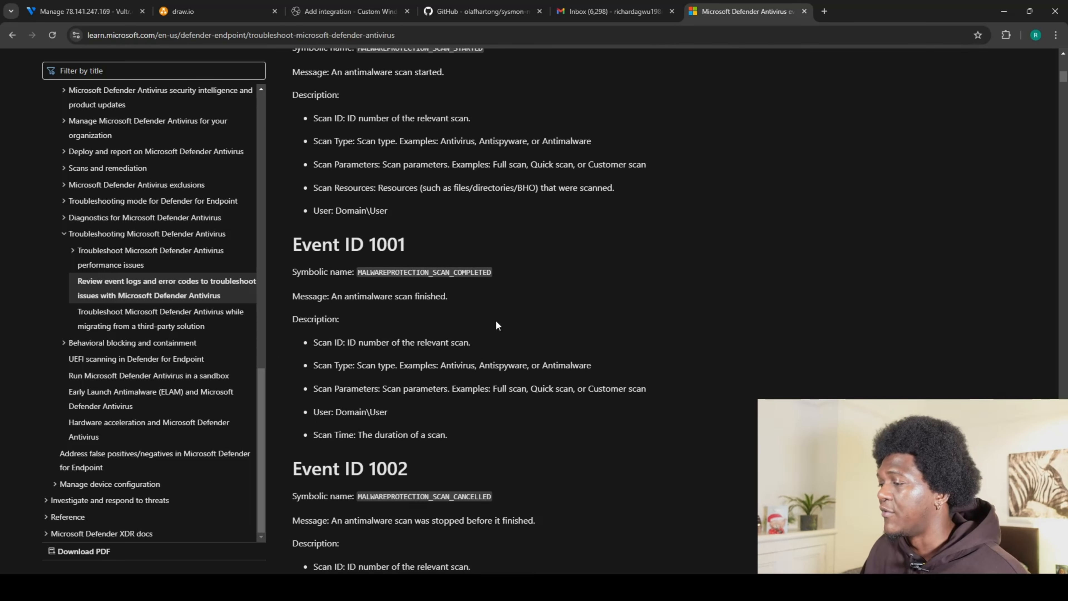
{"action": "scroll", "coordinate": [496, 322], "scroll_direction": "down", "scroll_amount": 3}
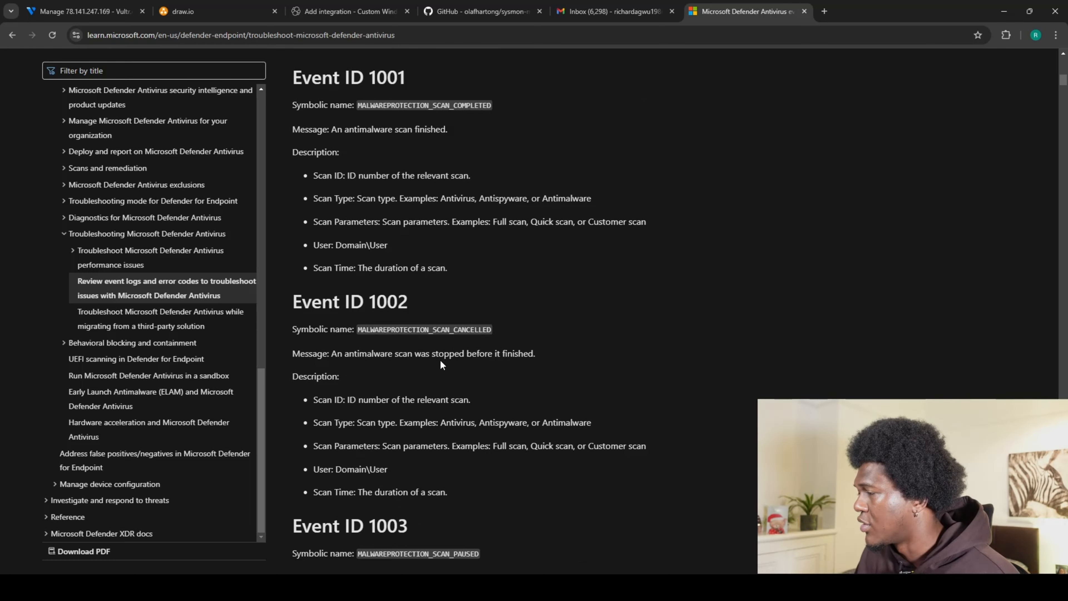
{"action": "scroll", "coordinate": [484, 357], "scroll_direction": "down", "scroll_amount": 3}
{"action": "scroll", "coordinate": [506, 351], "scroll_direction": "up", "scroll_amount": 5}
{"action": "scroll", "coordinate": [521, 371], "scroll_direction": "up", "scroll_amount": 5}
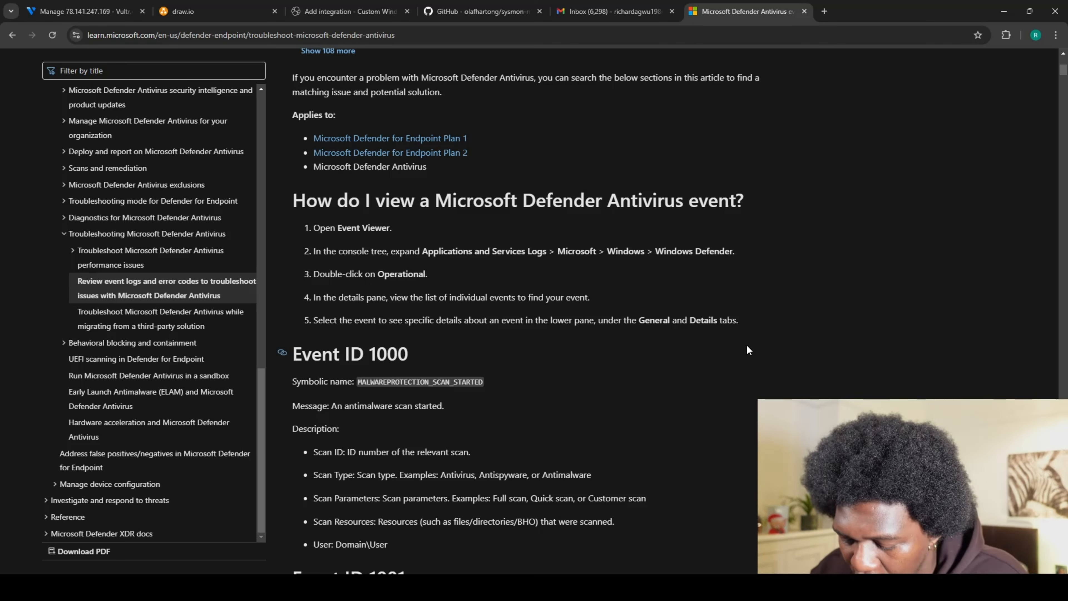
Find Event ID 1116 (MALWAREPROTECTION_STATE_MALWARE_DETECTED) with an in-page search for 1116.
{"action": "key", "text": "ctrl+f"}
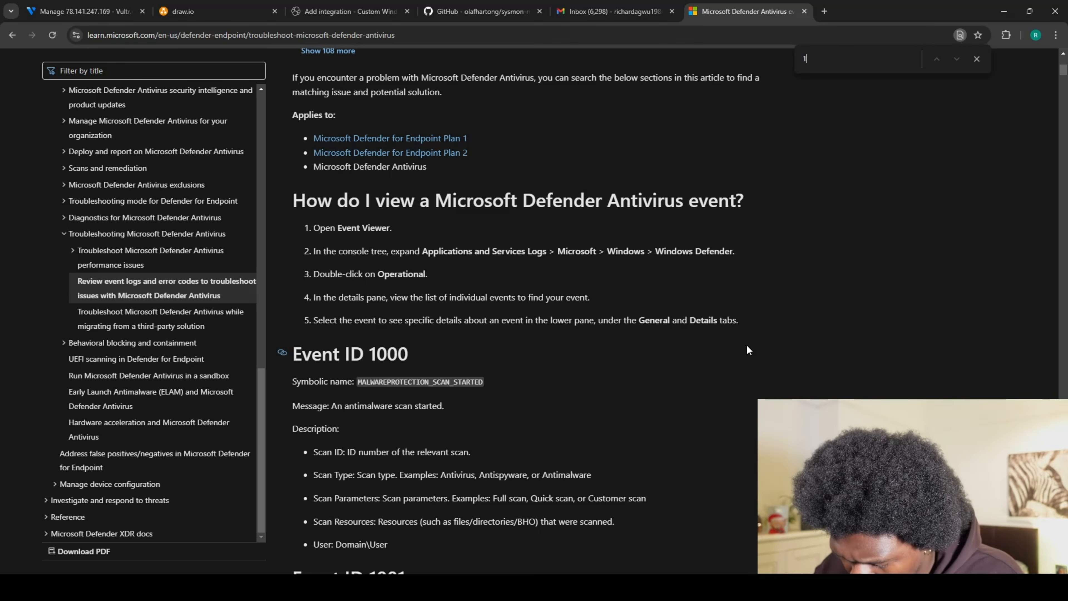
{"action": "type", "text": "1116"}
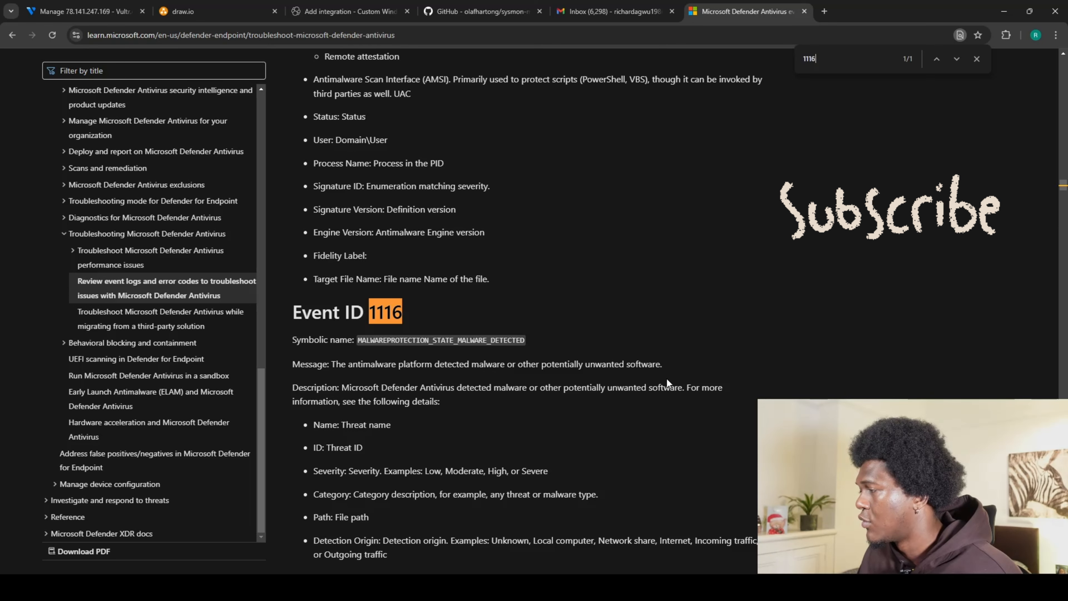
{"action": "scroll", "coordinate": [574, 331], "scroll_direction": "down", "scroll_amount": 1}
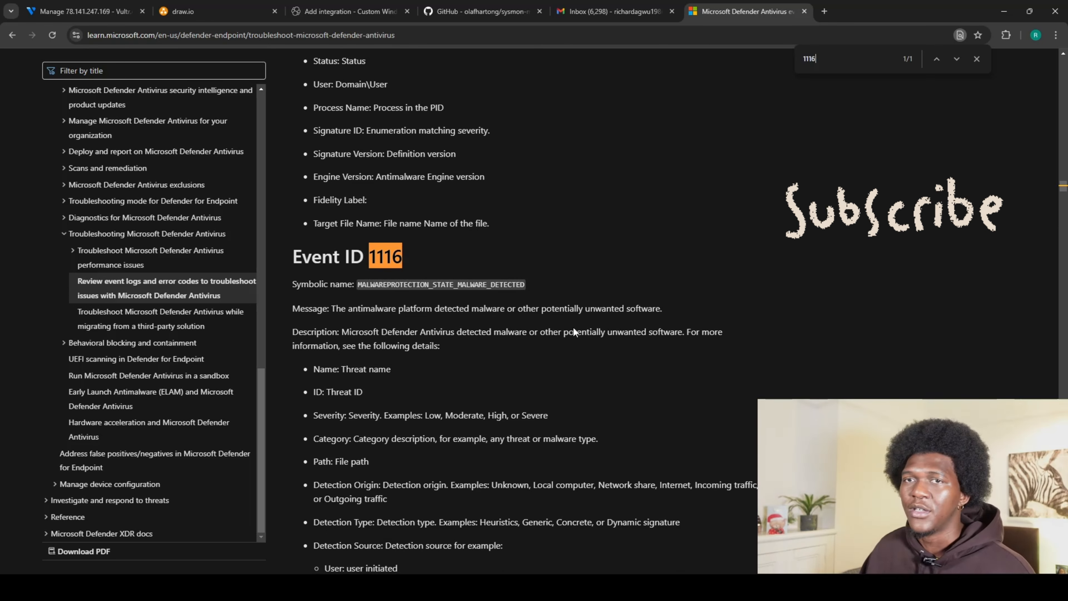
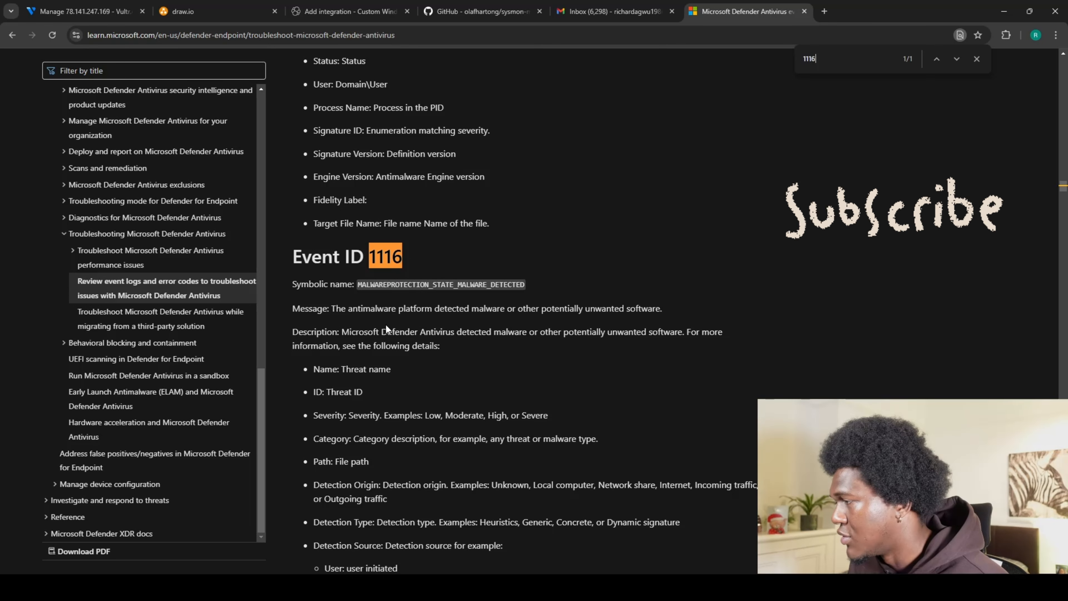
Select the full Defender Operational log name in Log Properties, then go to the Vultr server overview.
{"action": "scroll", "coordinate": [363, 371], "scroll_direction": "down", "scroll_amount": 1}
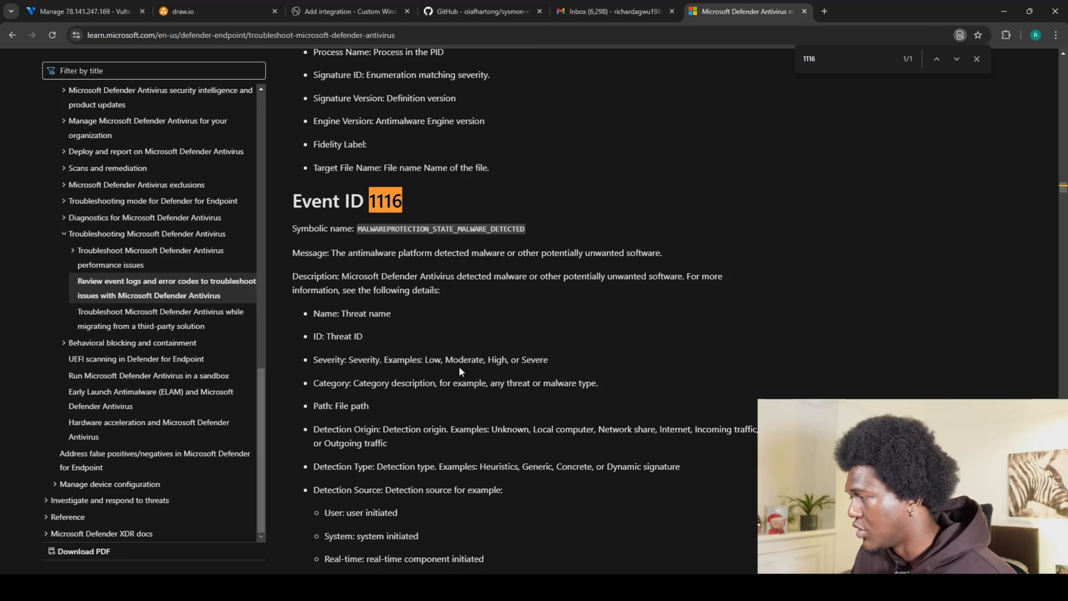
{"action": "scroll", "coordinate": [405, 391], "scroll_direction": "down", "scroll_amount": 2}
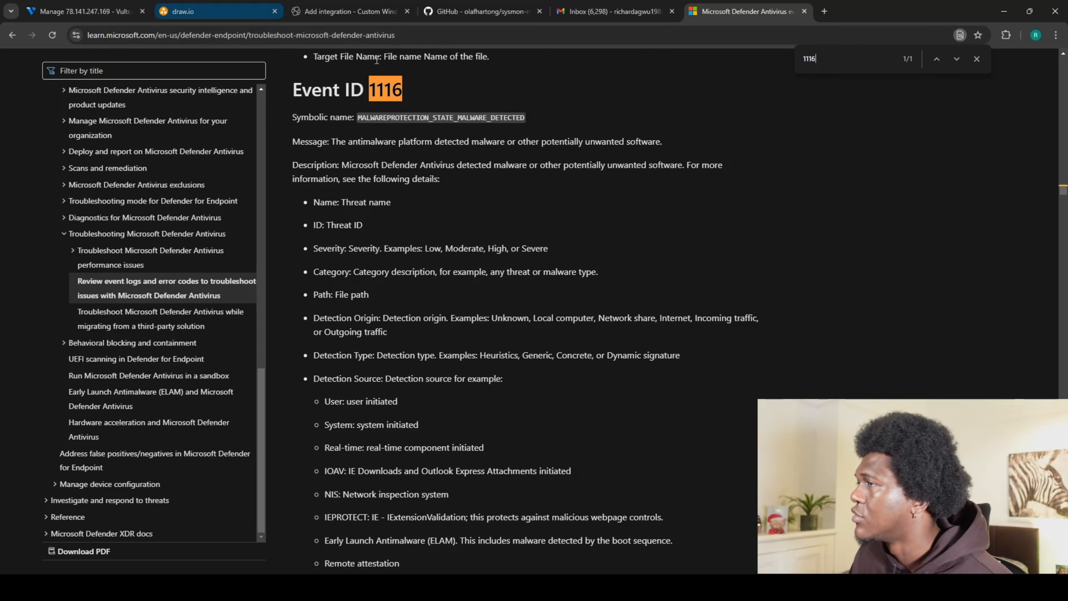
{"action": "key", "text": "alt+Tab"}
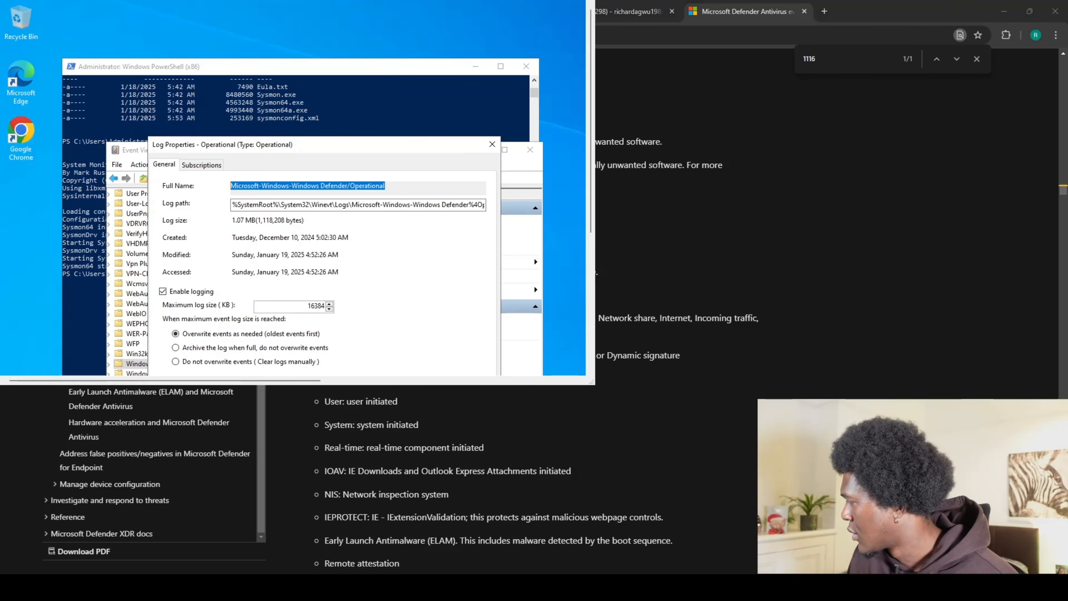
{"action": "left_click", "coordinate": [387, 185]}
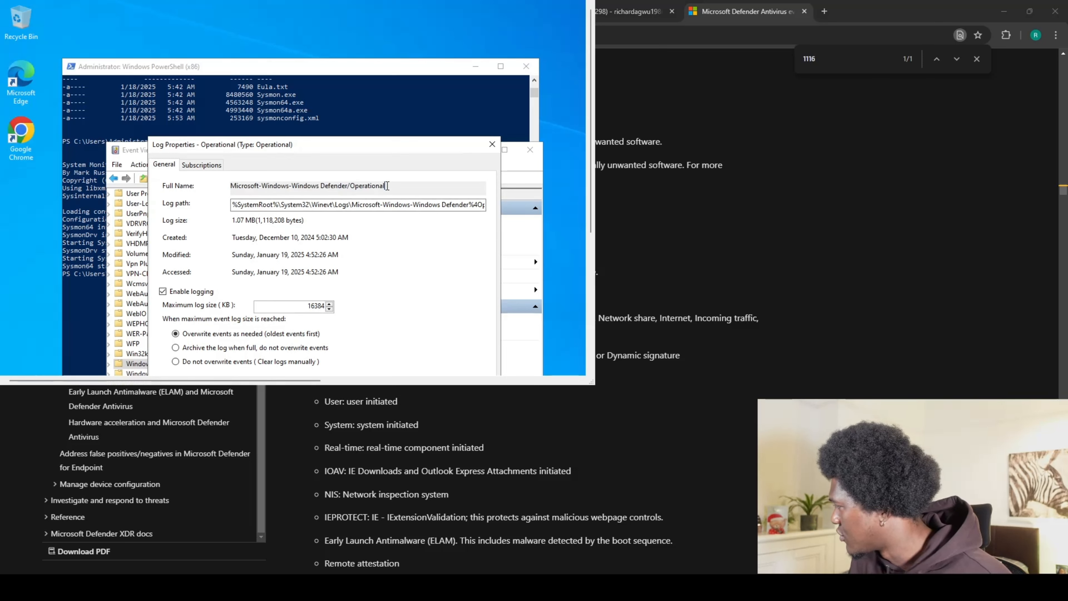
{"action": "left_click_drag", "start_coordinate": [387, 186], "coordinate": [246, 183]}
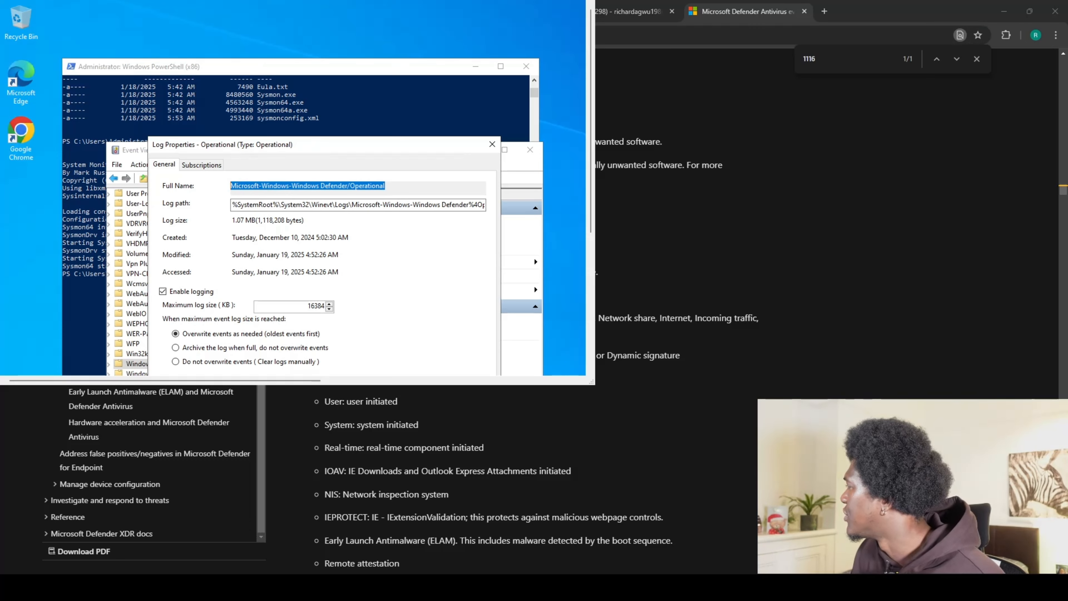
{"action": "left_click", "coordinate": [908, 95]}
{"action": "left_click", "coordinate": [92, 12]}
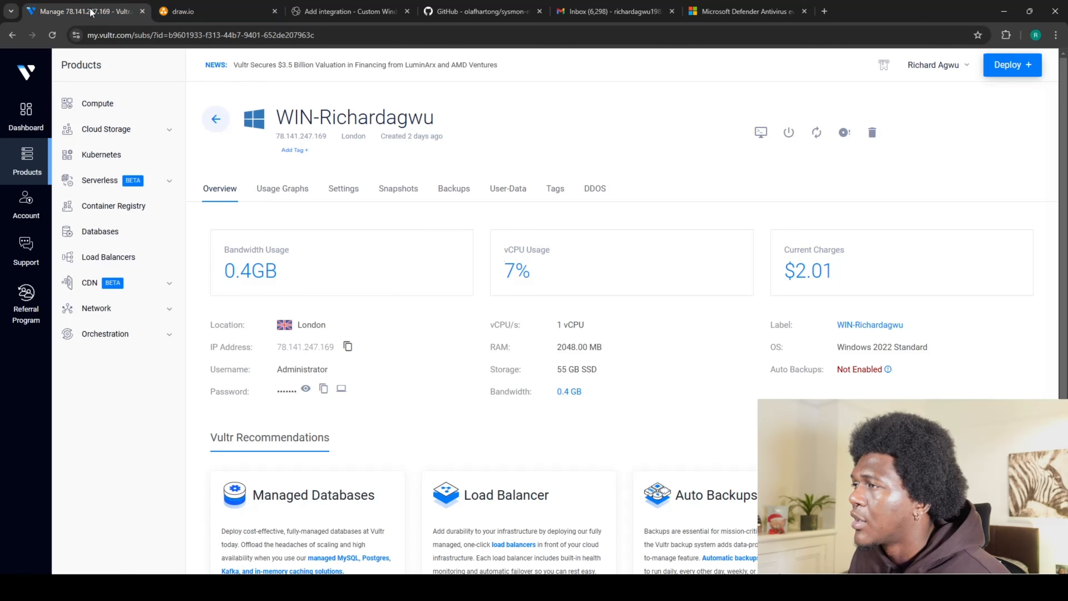
Expand Advanced options and enter 1116,1117,5601 in the integration's Event ID filter.
{"action": "left_click", "coordinate": [394, 16]}
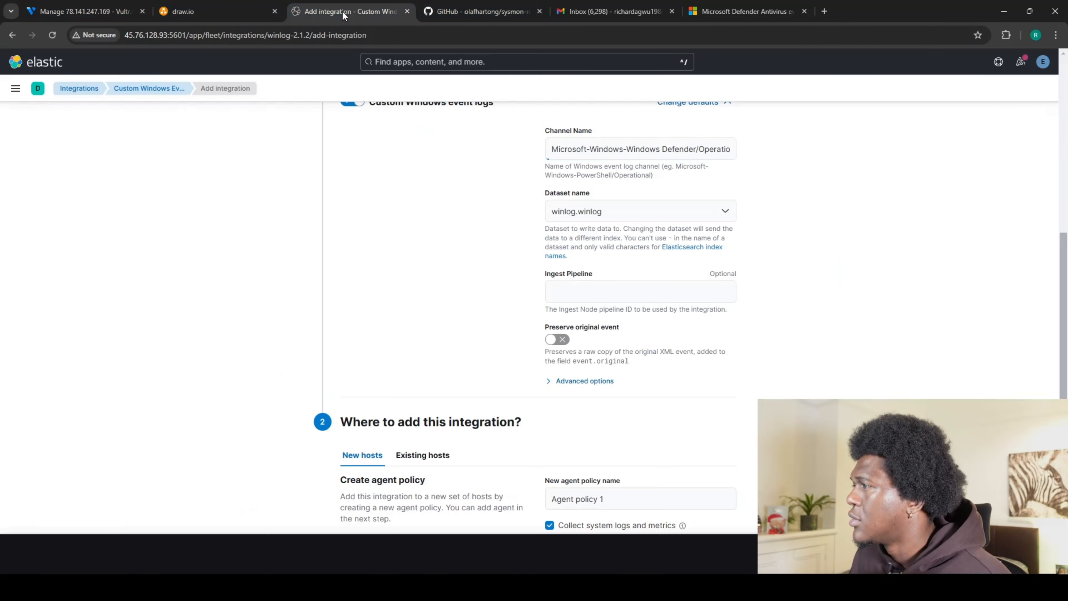
{"action": "left_click", "coordinate": [578, 380]}
{"action": "scroll", "coordinate": [524, 374], "scroll_direction": "down", "scroll_amount": 2}
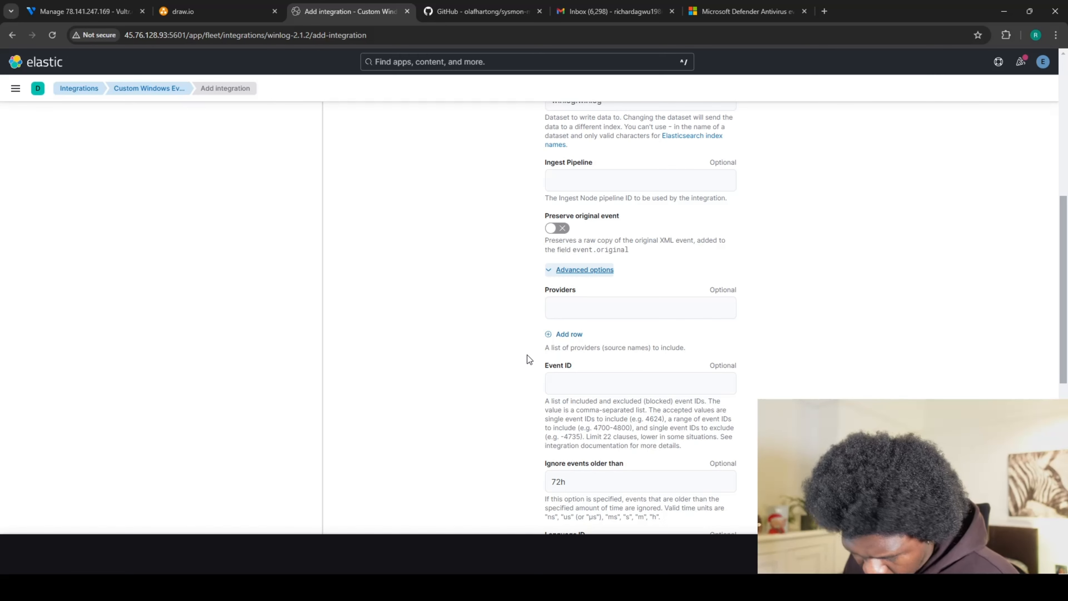
{"action": "scroll", "coordinate": [534, 354], "scroll_direction": "down", "scroll_amount": 1}
{"action": "left_click", "coordinate": [582, 325]}
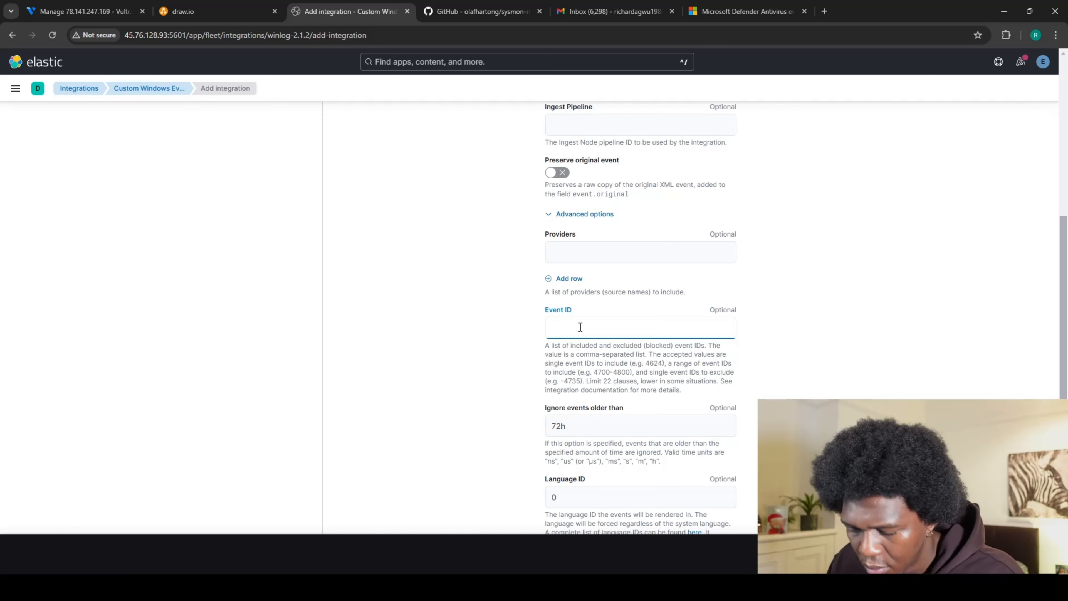
{"action": "type", "text": "116"}
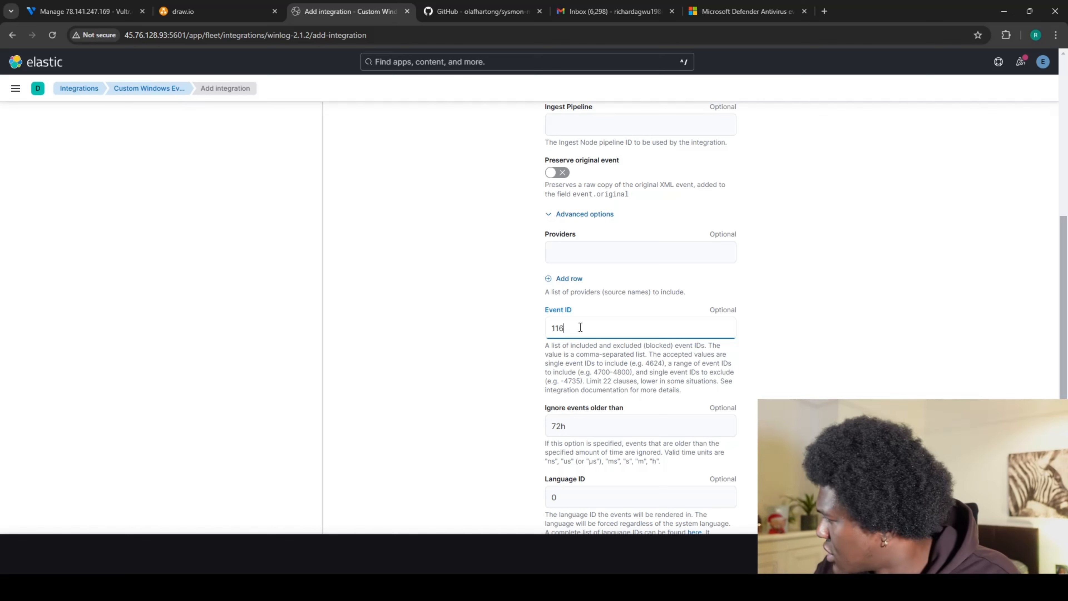
{"action": "key", "text": "BackSpace"}
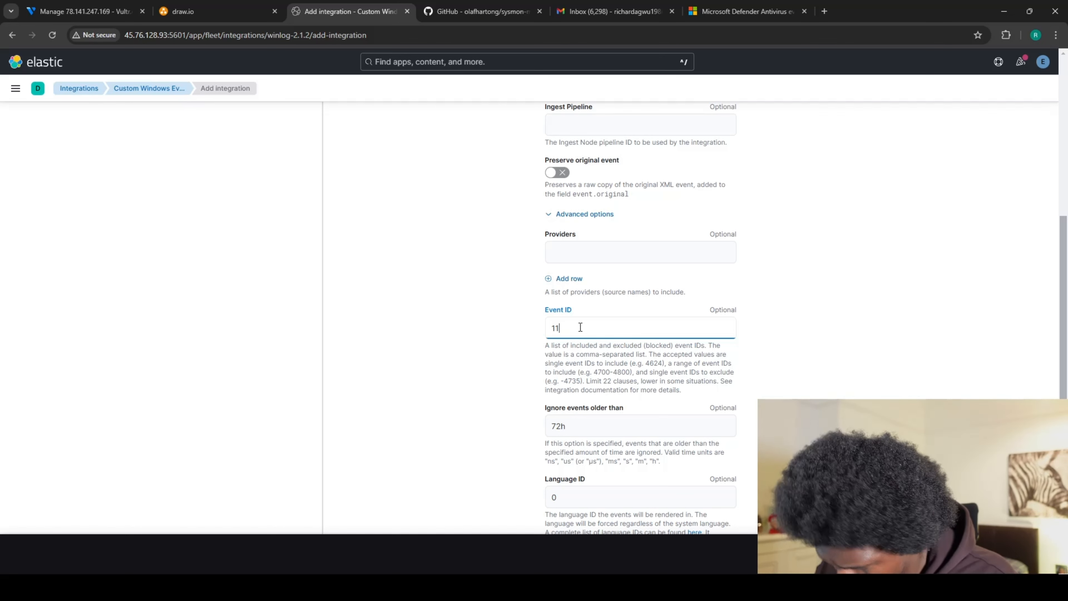
{"action": "type", "text": "16"}
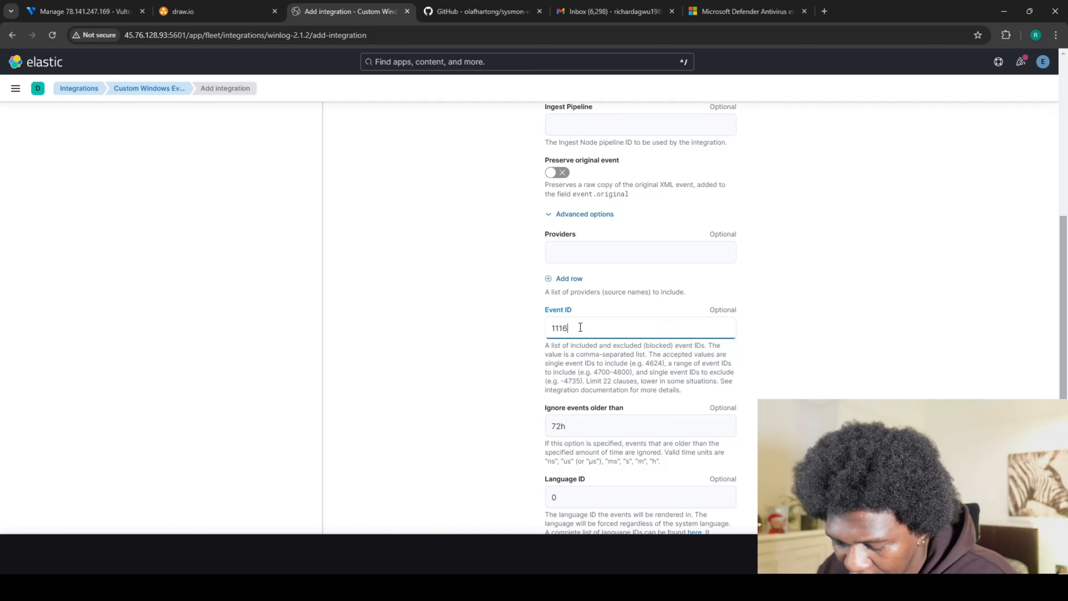
{"action": "type", "text": ",117"}
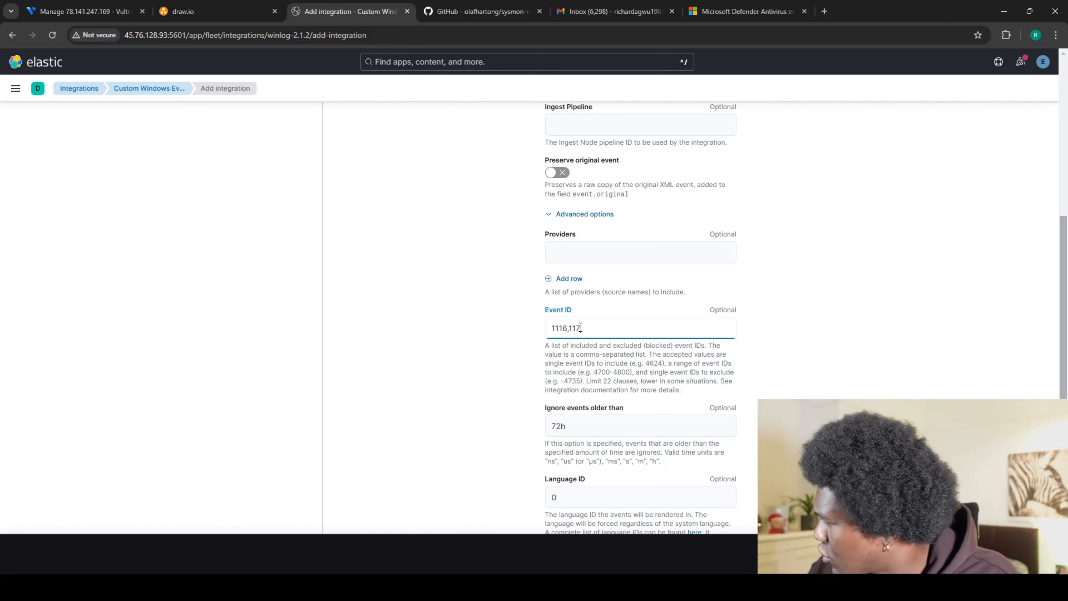
{"action": "key", "text": "BackSpace"}
{"action": "type", "text": "1"}
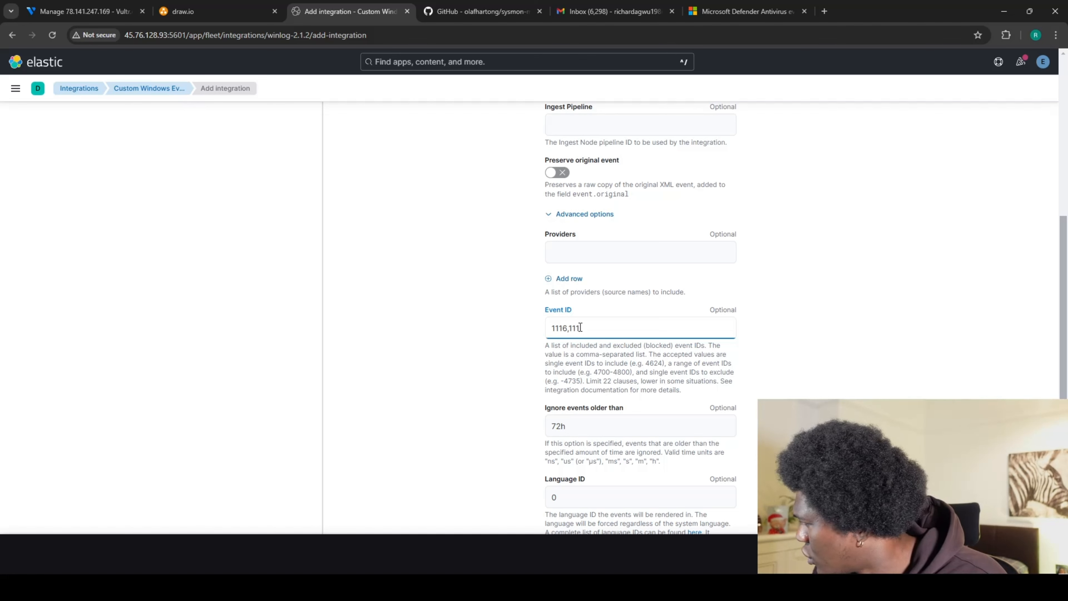
{"action": "type", "text": "7"}
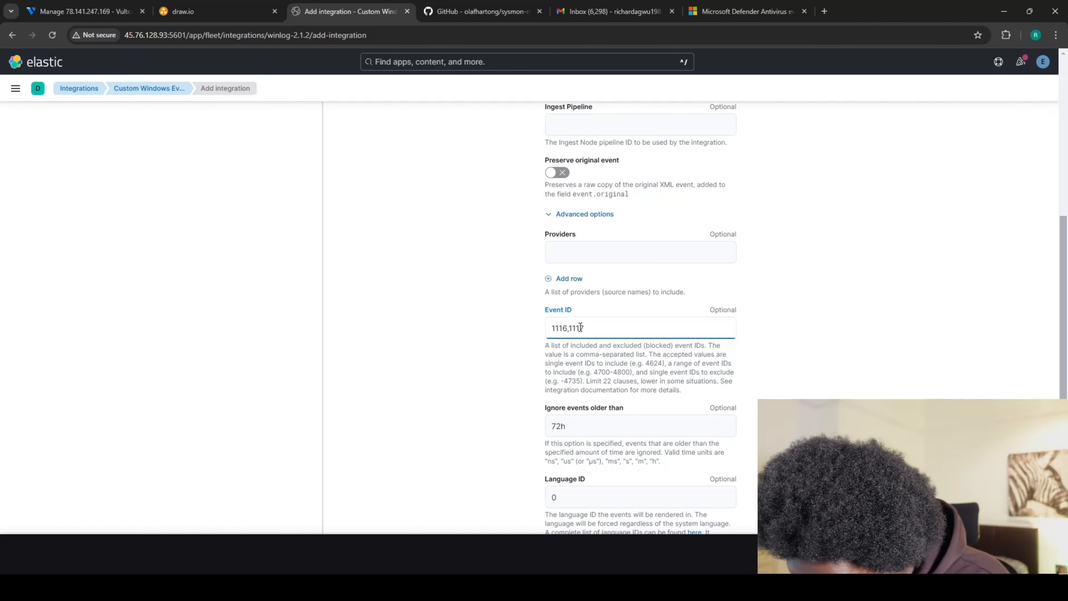
{"action": "type", "text": ",56"}
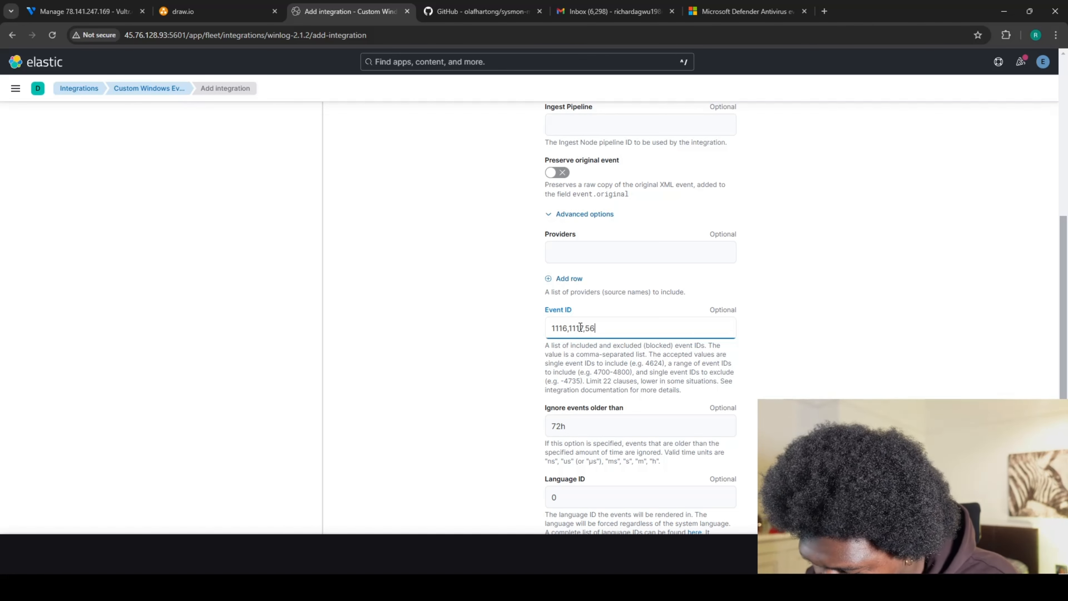
{"action": "type", "text": "01"}
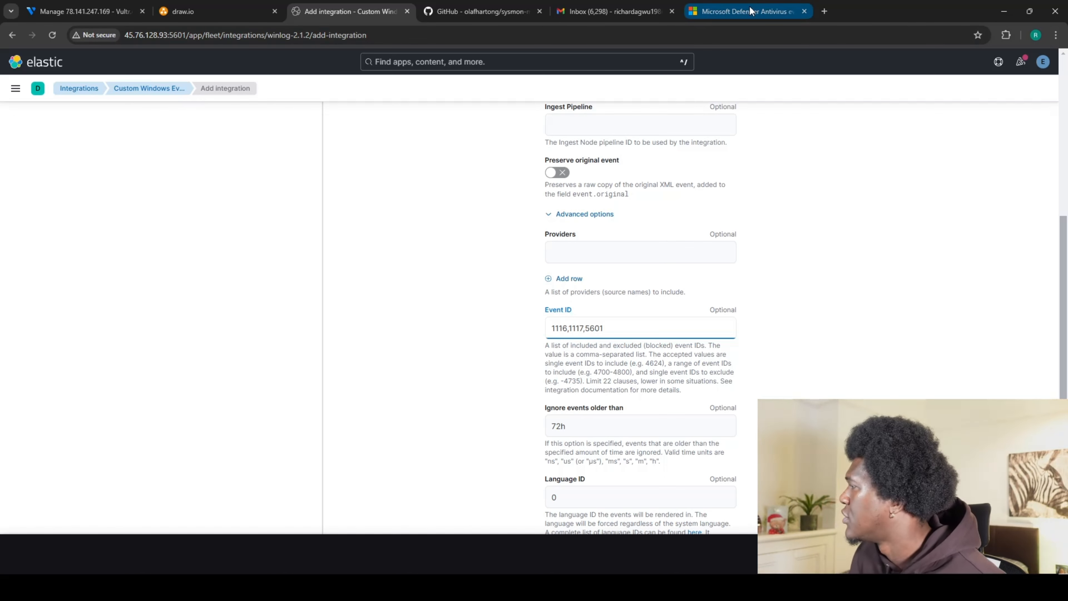
Search the Defender event reference for 5601, then change the search to 5001.
{"action": "left_click", "coordinate": [742, 11]}
{"action": "scroll", "coordinate": [587, 255], "scroll_direction": "down", "scroll_amount": 10}
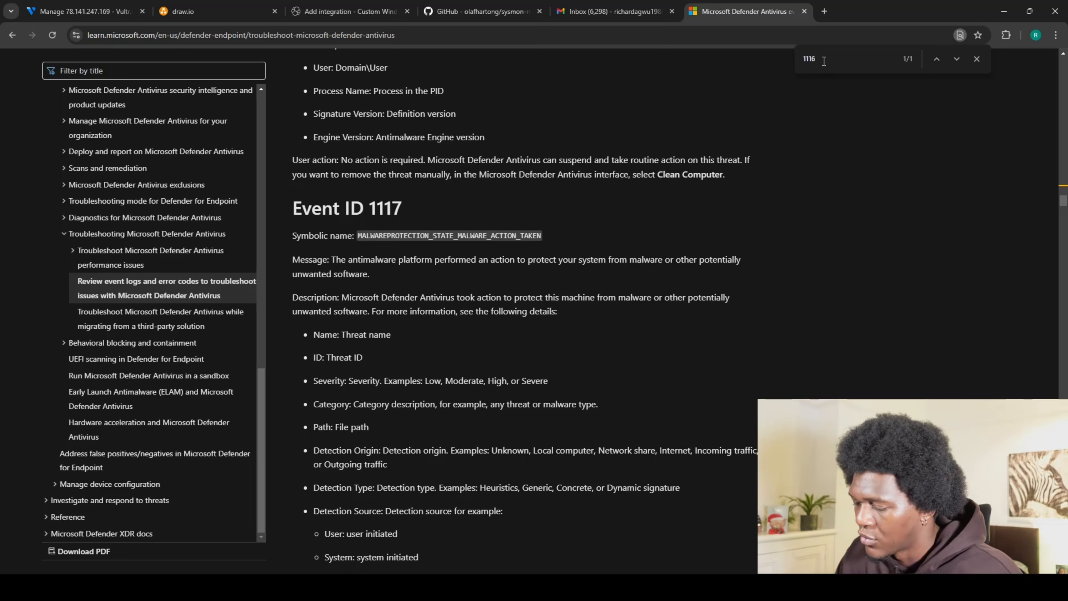
{"action": "key", "text": "BackSpace"}
{"action": "key", "text": "BackSpace"}
{"action": "key", "text": "BackSpace"}
{"action": "key", "text": "BackSpace"}
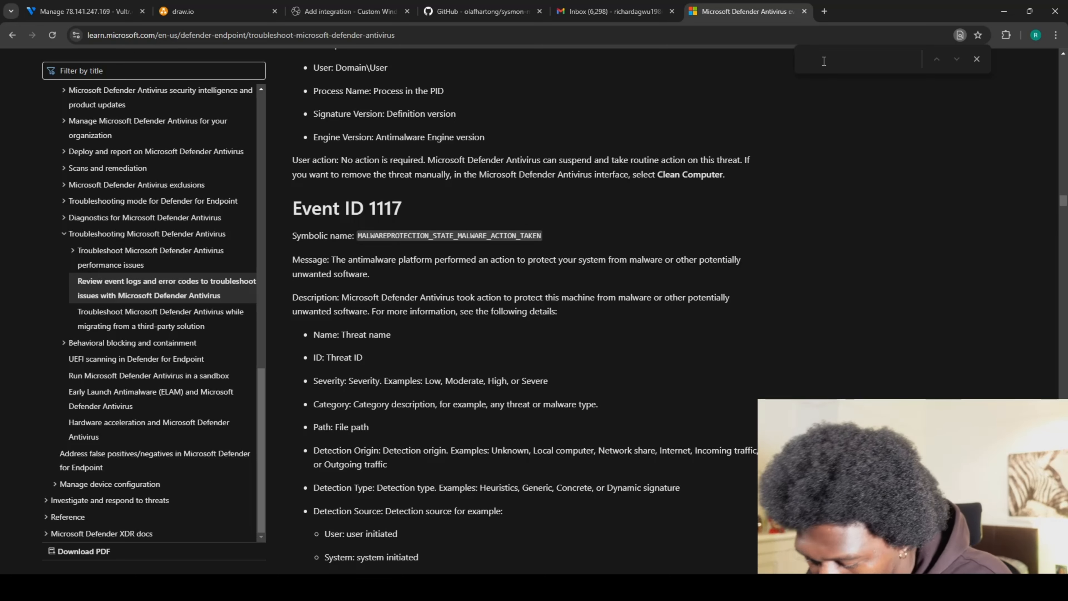
{"action": "type", "text": "5601"}
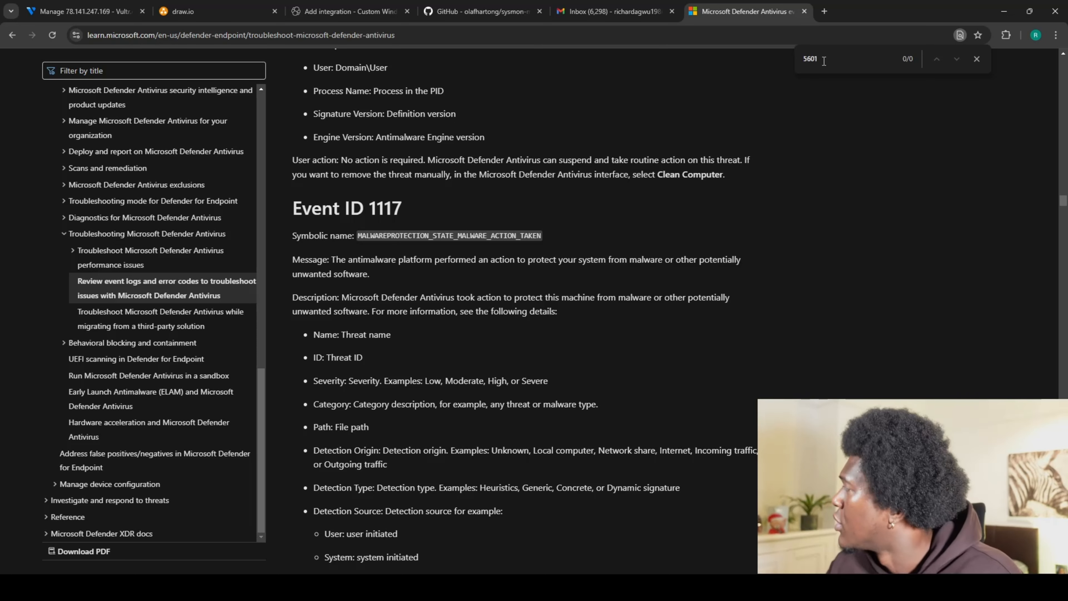
{"action": "key", "text": "BackSpace"}
{"action": "key", "text": "BackSpace"}
{"action": "key", "text": "BackSpace"}
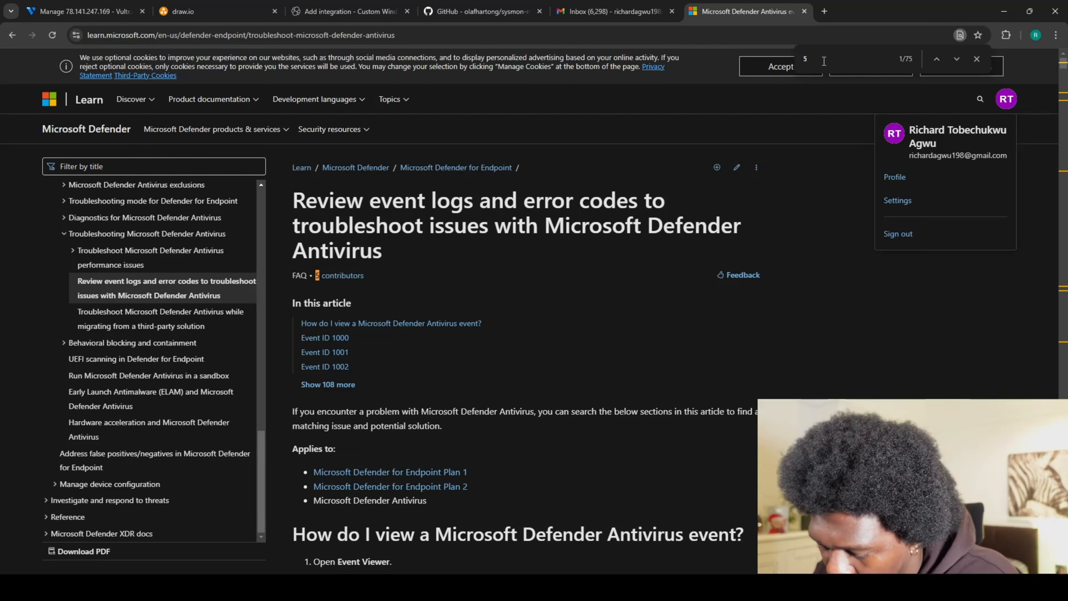
{"action": "type", "text": "0"}
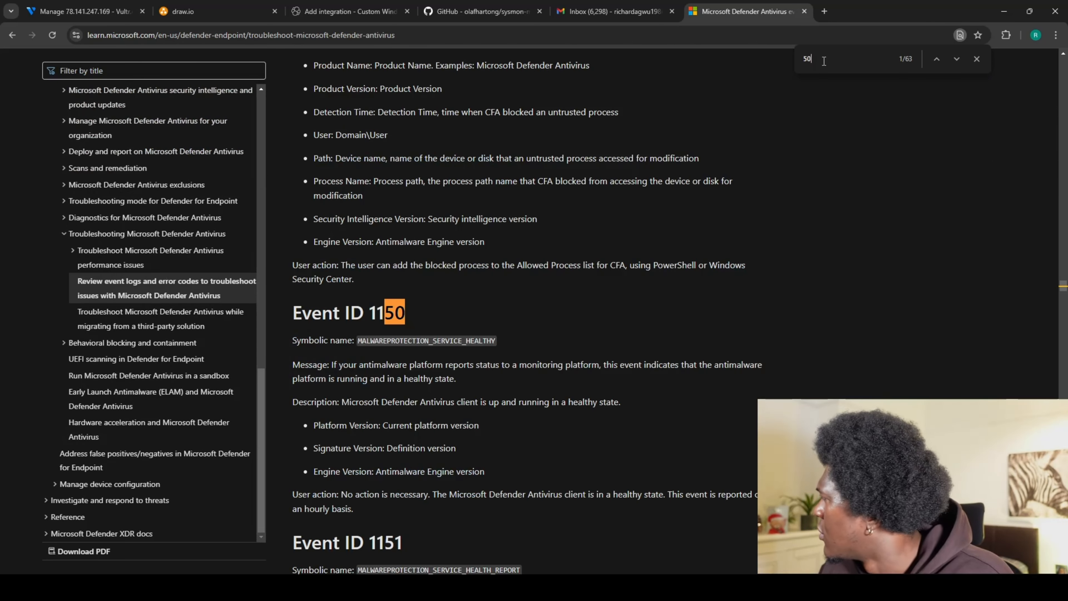
{"action": "type", "text": "01"}
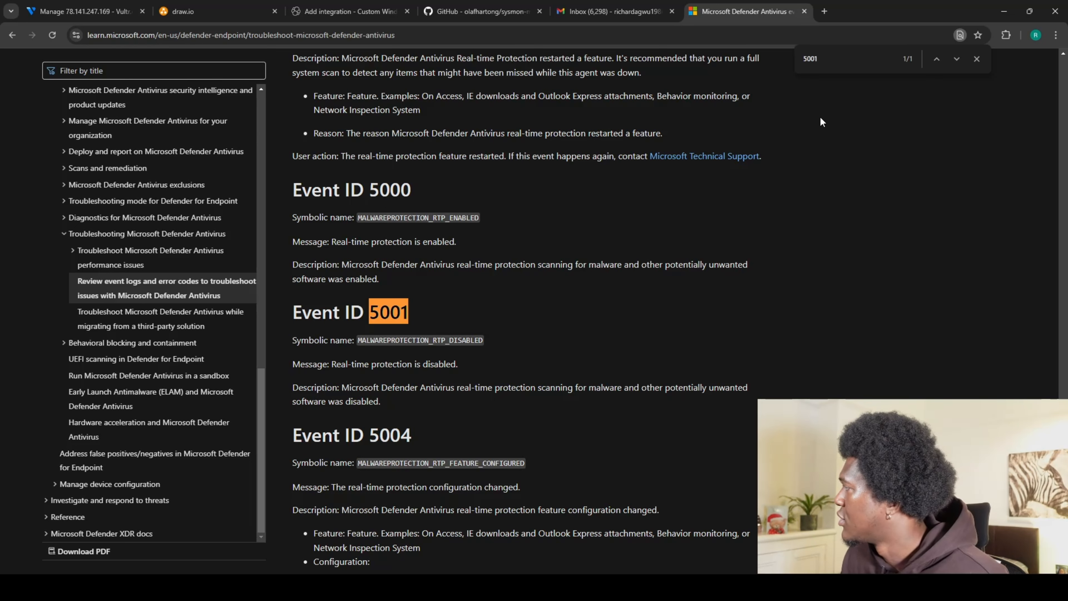
Correct the Event ID filter to 1116,1117,5001 and scroll down to the agent policy placement section.
{"action": "left_click", "coordinate": [311, 13]}
{"action": "left_click", "coordinate": [591, 329]}
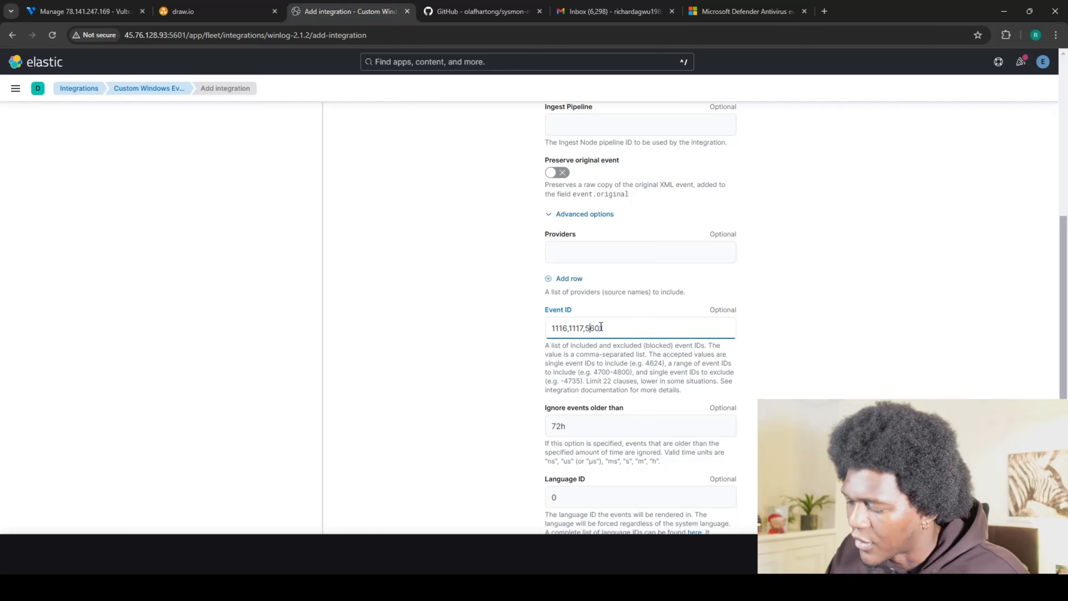
{"action": "key", "text": "BackSpace"}
{"action": "type", "text": "0"}
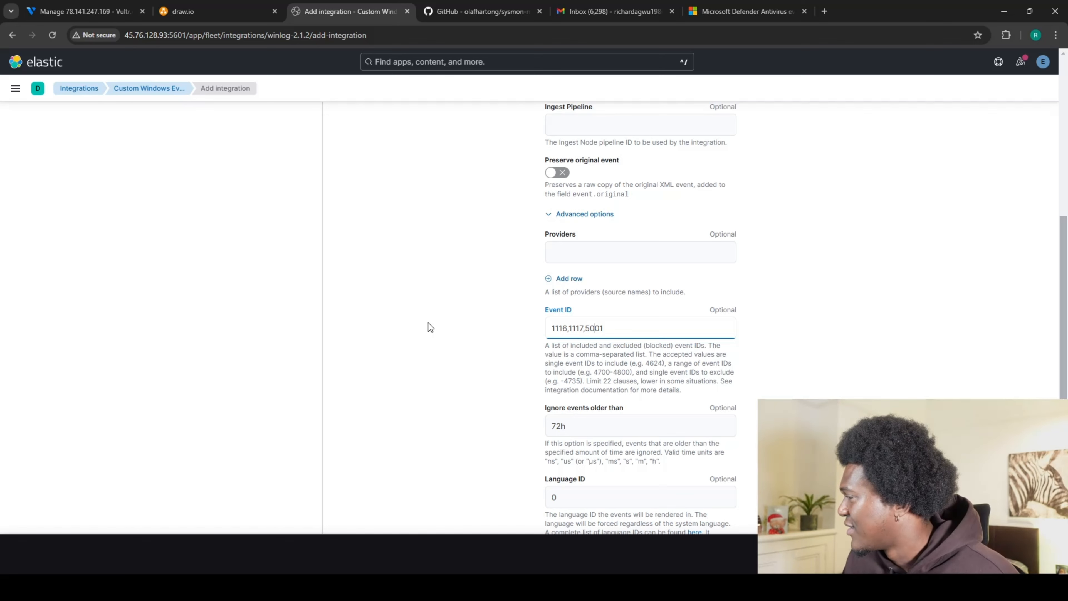
{"action": "left_click", "coordinate": [486, 310]}
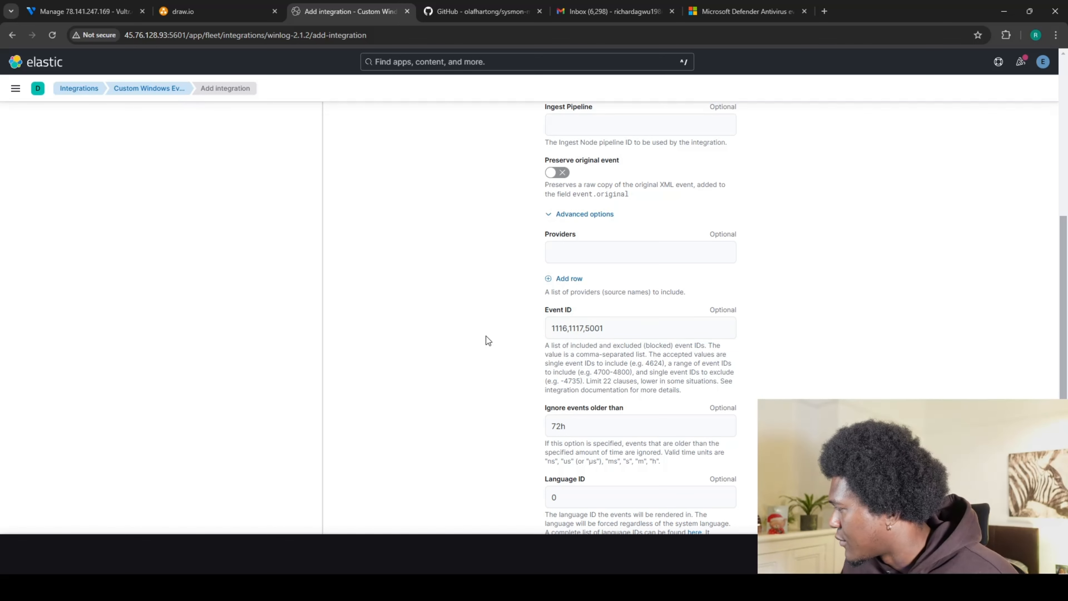
{"action": "scroll", "coordinate": [486, 336], "scroll_direction": "down", "scroll_amount": 5}
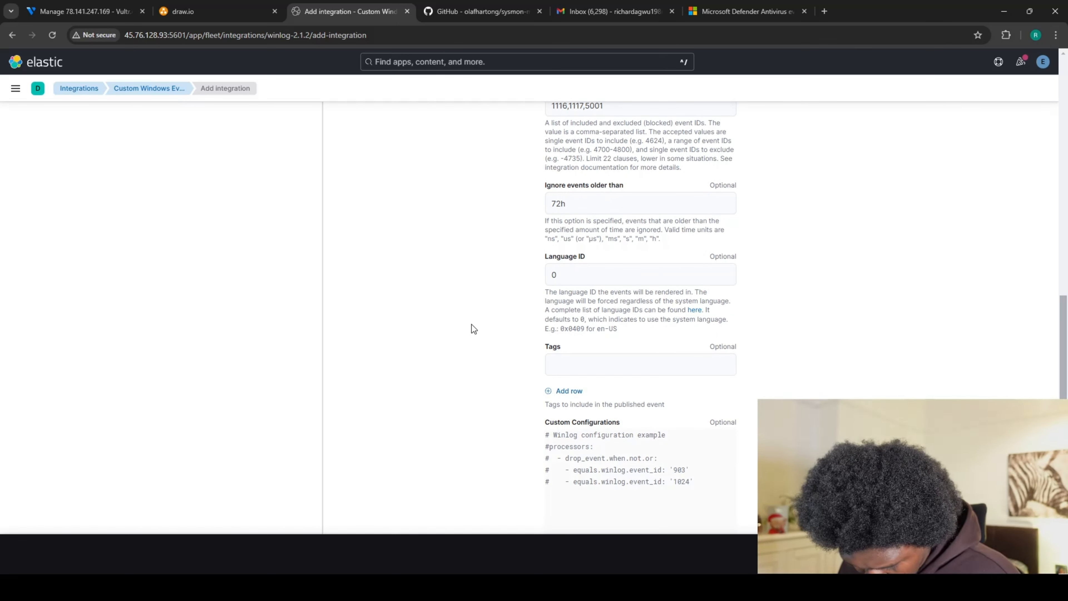
{"action": "scroll", "coordinate": [495, 348], "scroll_direction": "down", "scroll_amount": 5}
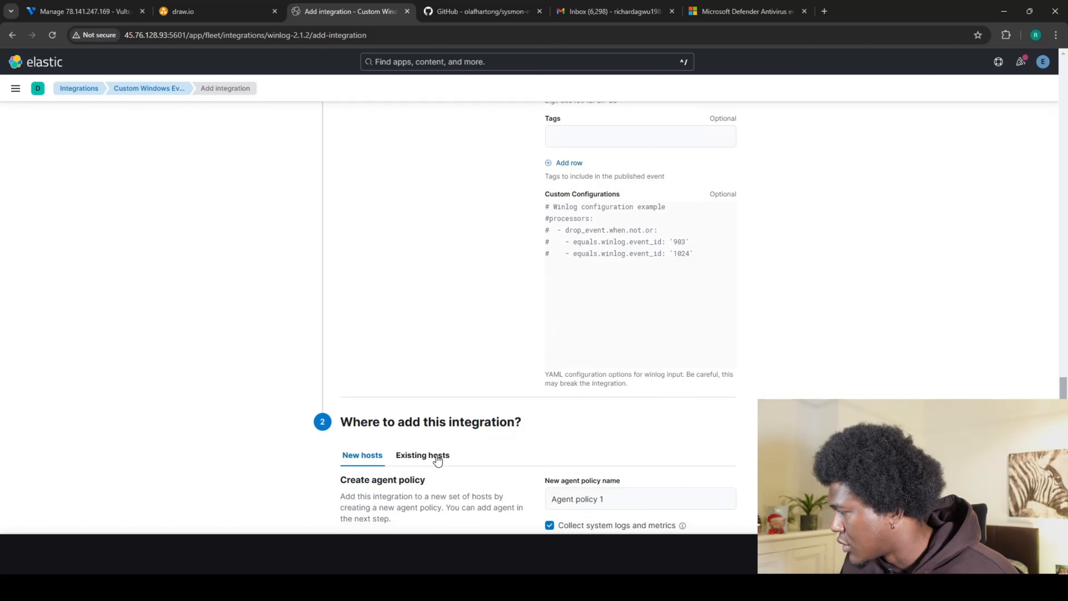
Add the integration to existing hosts on SOC-Windows-Ploicy, then save and deploy the changes.
{"action": "left_click", "coordinate": [449, 457]}
{"action": "left_click", "coordinate": [724, 517]}
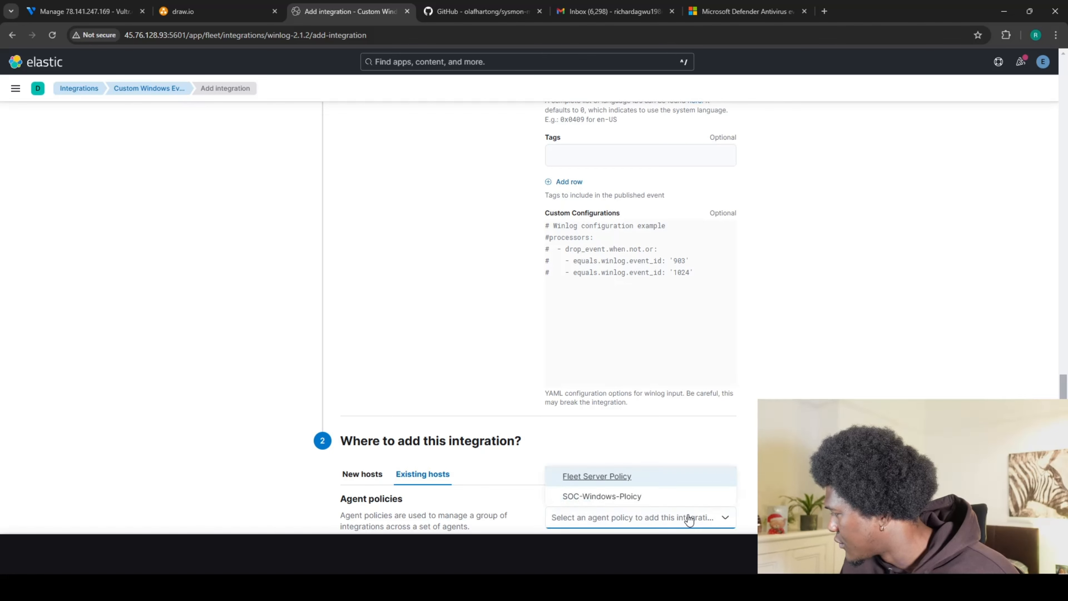
{"action": "left_click", "coordinate": [603, 497]}
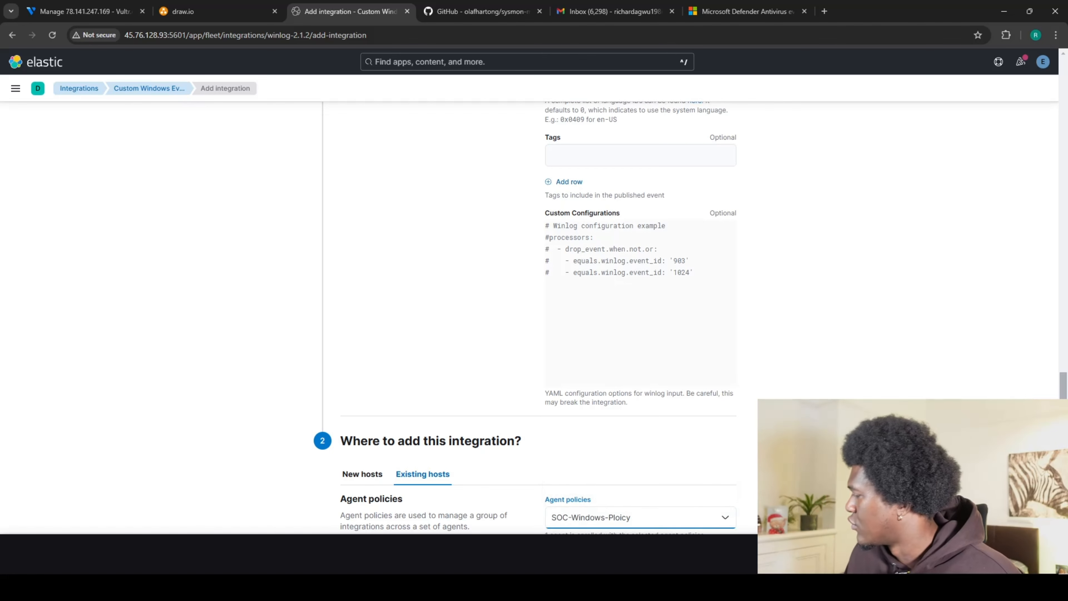
{"action": "scroll", "coordinate": [602, 503], "scroll_direction": "down", "scroll_amount": 1}
{"action": "left_click", "coordinate": [1006, 554]}
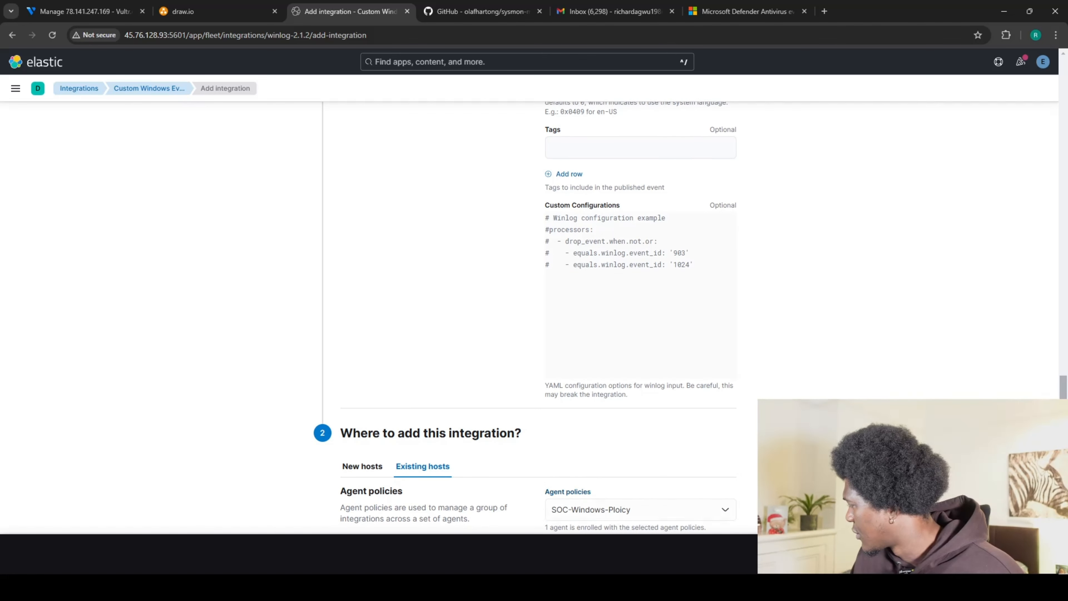
{"action": "left_click", "coordinate": [697, 355]}
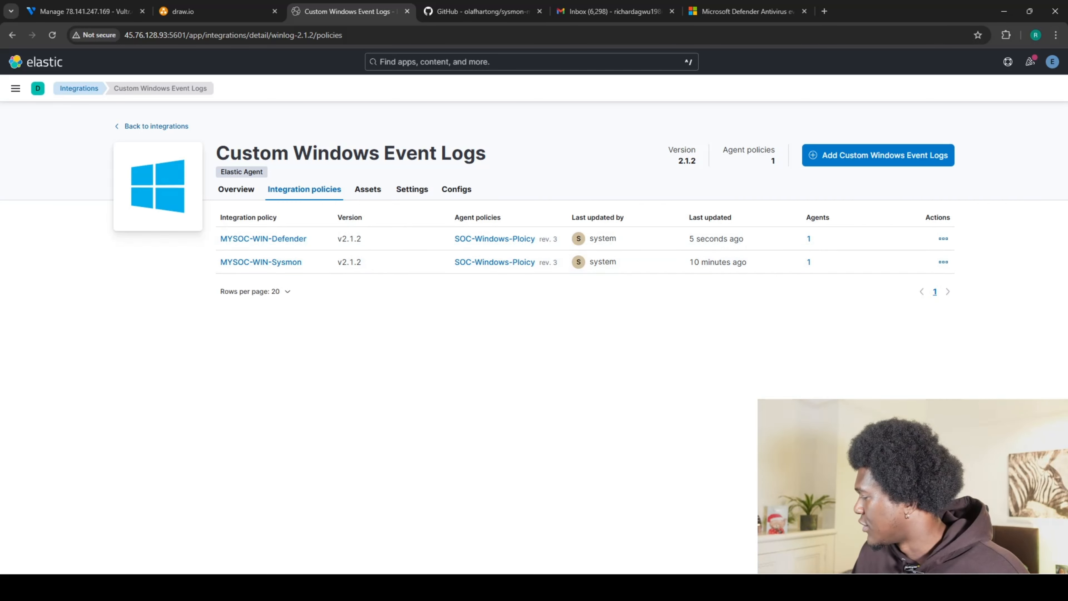
{"action": "key", "text": "alt+Tab"}
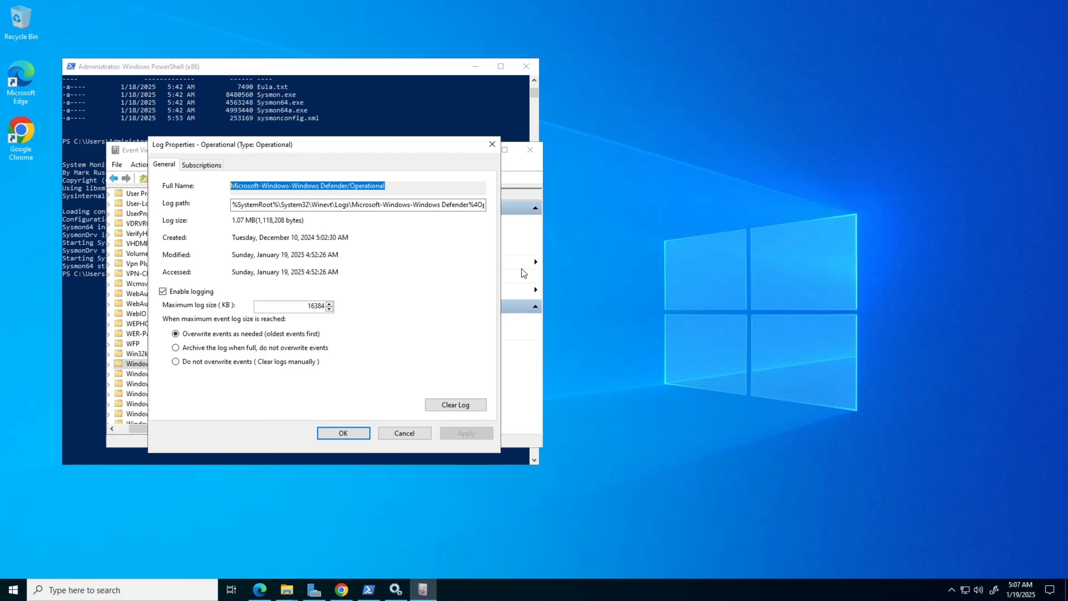
Close Log Properties and Event Viewer, then launch Windows Security from a 'windows security' search.
{"action": "left_click", "coordinate": [492, 144]}
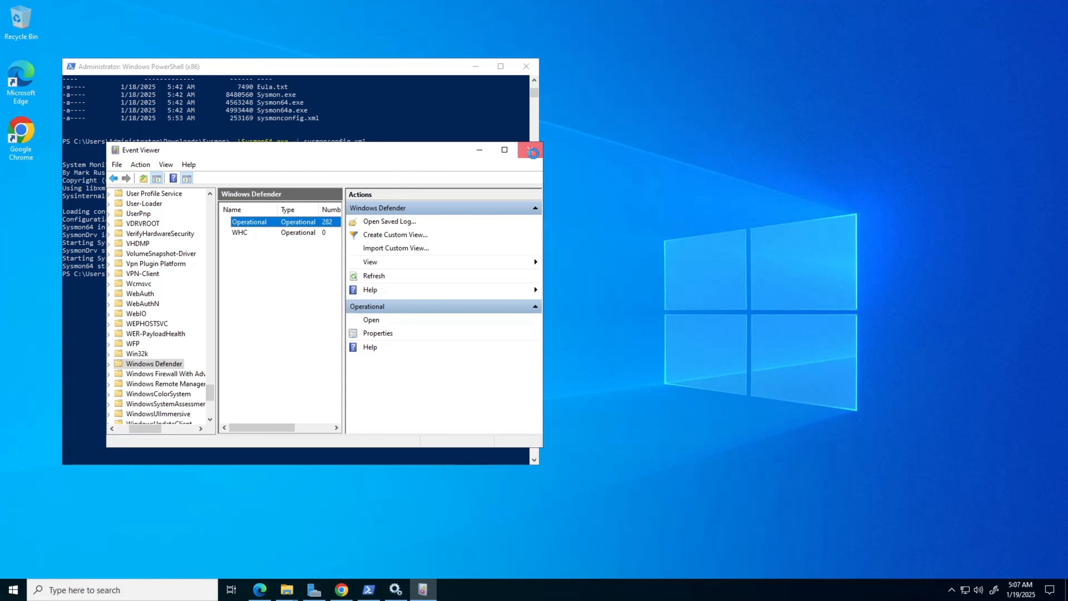
{"action": "left_click", "coordinate": [533, 154]}
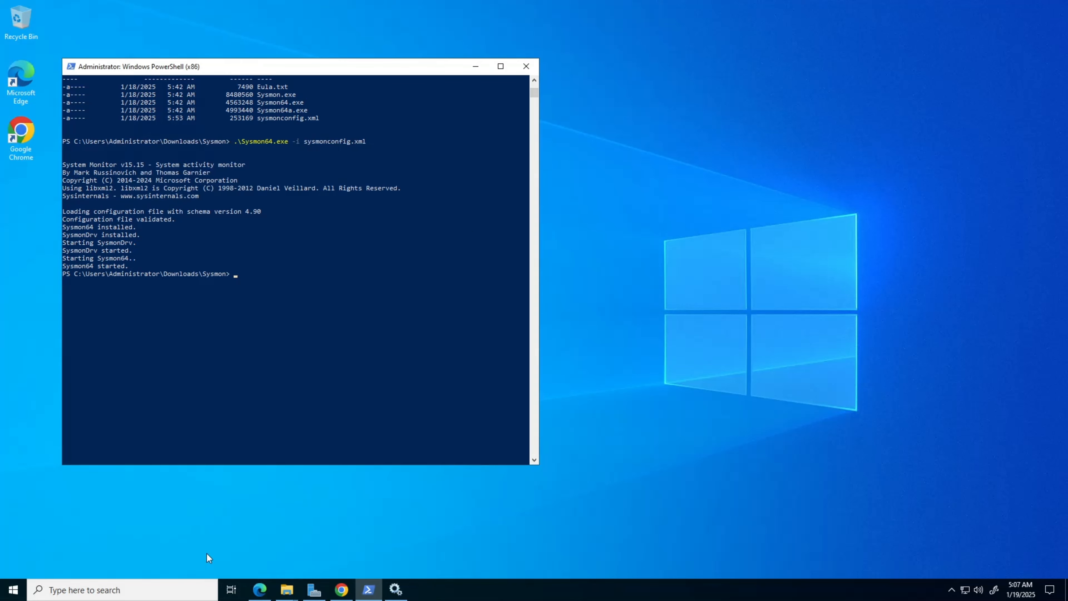
{"action": "left_click", "coordinate": [139, 589]}
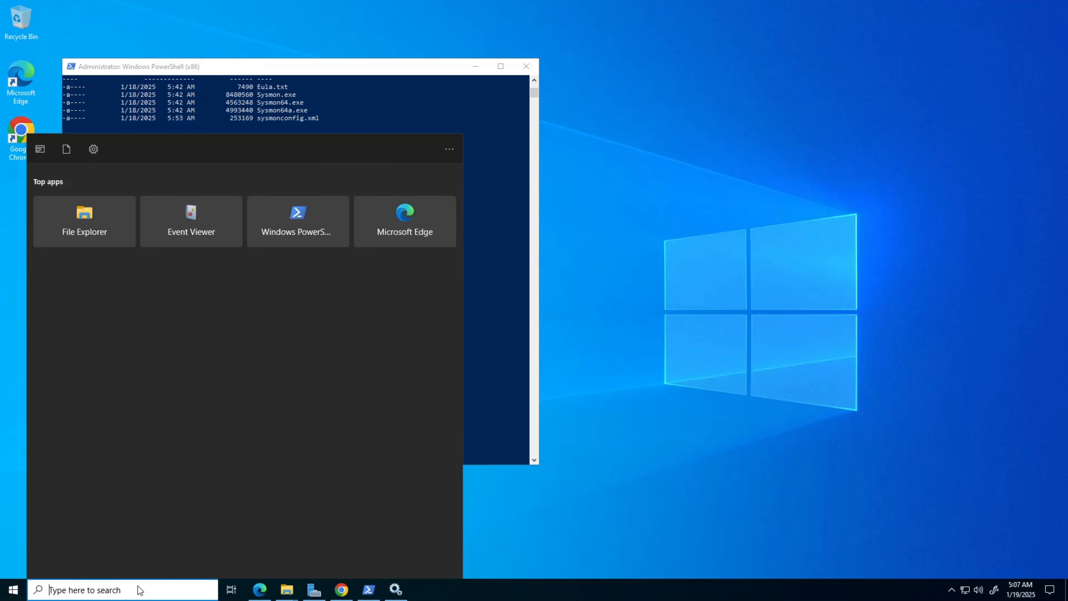
{"action": "type", "text": "window"}
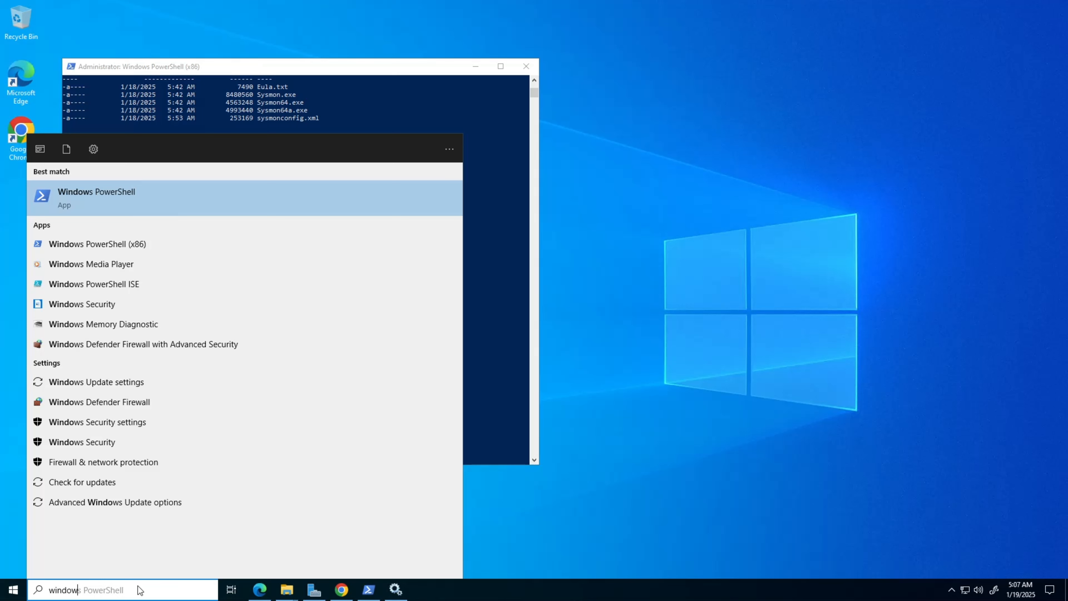
{"action": "type", "text": "s "}
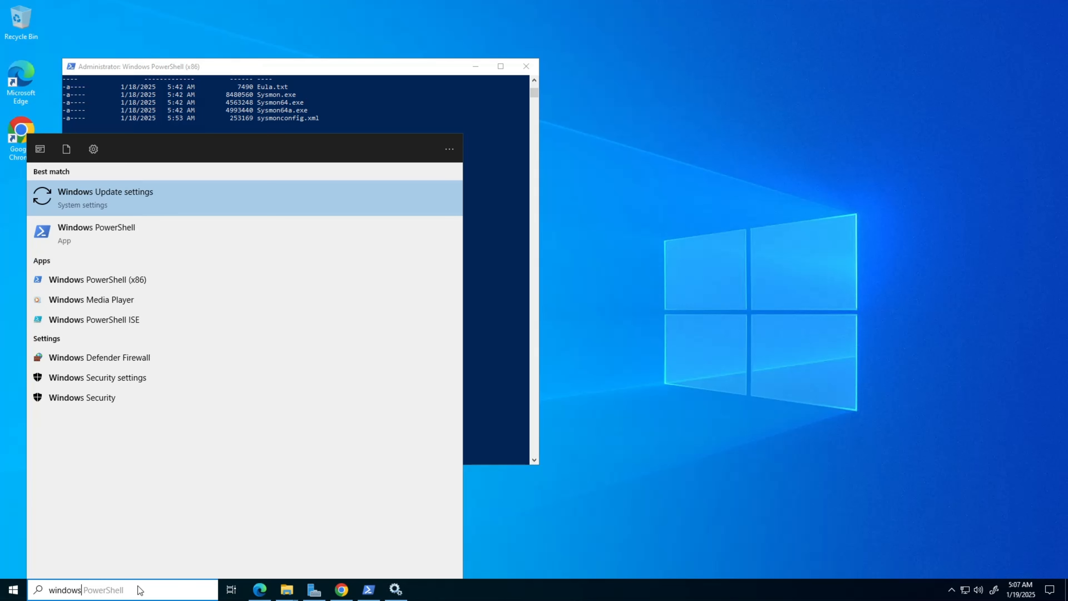
{"action": "type", "text": "se"}
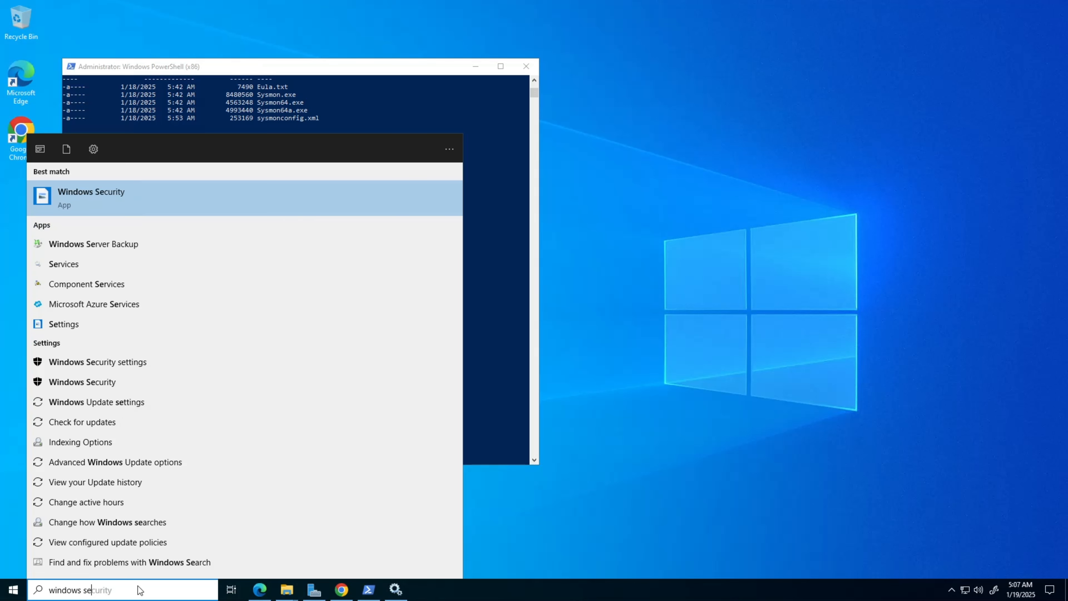
{"action": "left_click", "coordinate": [120, 196]}
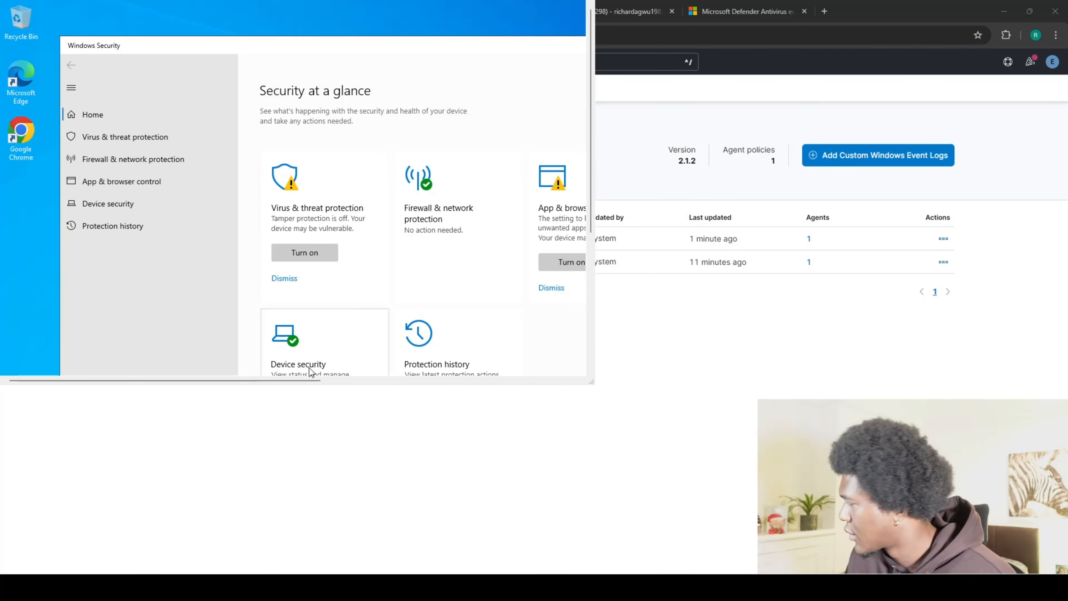
Switch Real-time protection Off in the Virus & threat protection settings and minimize Windows Security.
{"action": "left_click_drag", "start_coordinate": [282, 380], "coordinate": [368, 381]}
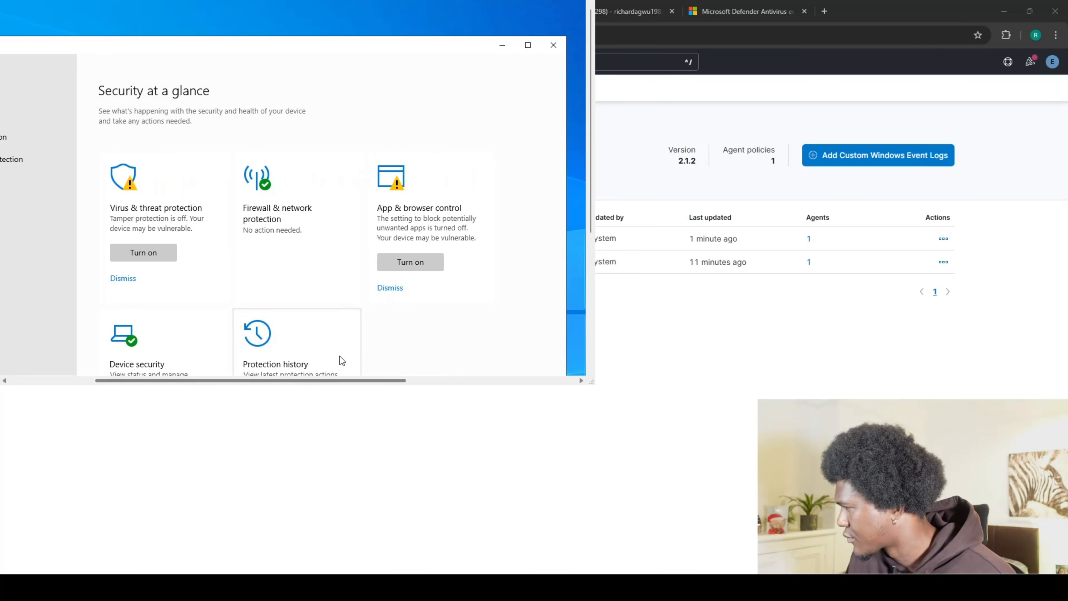
{"action": "left_click", "coordinate": [151, 207]}
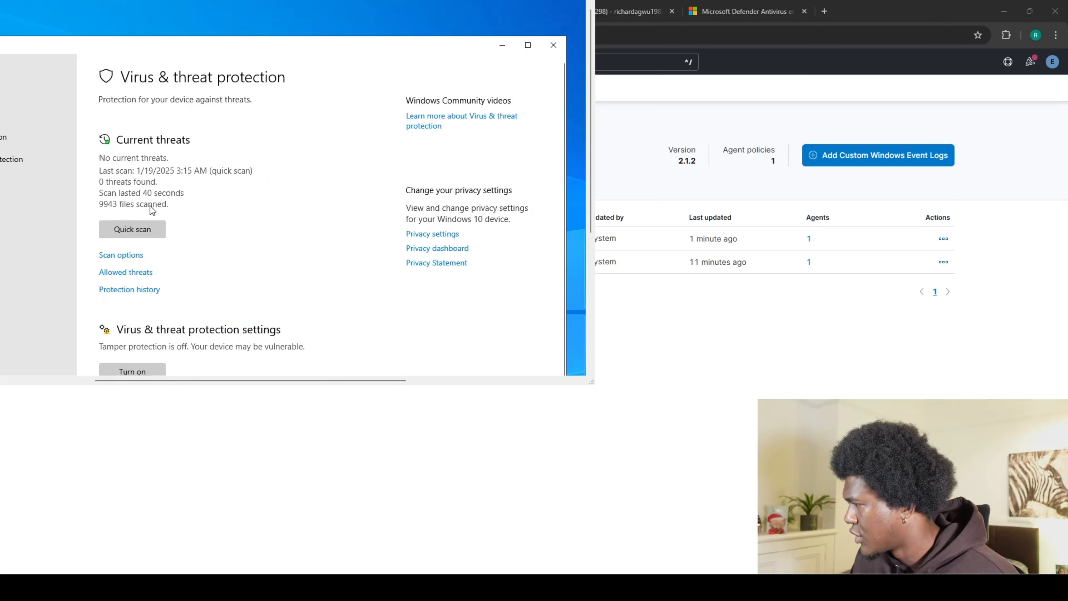
{"action": "scroll", "coordinate": [224, 217], "scroll_direction": "down", "scroll_amount": 2}
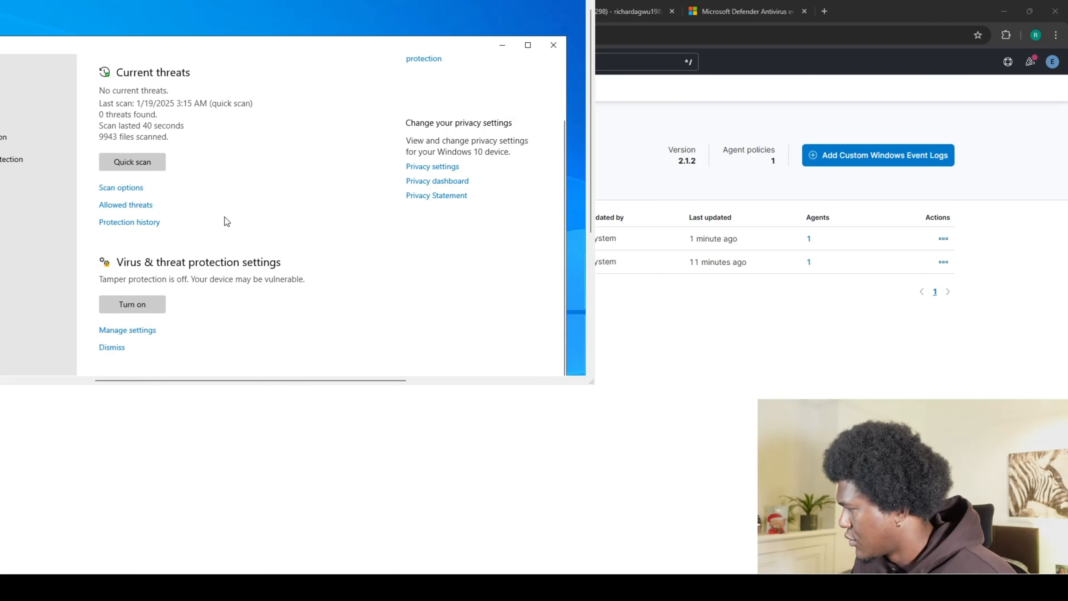
{"action": "scroll", "coordinate": [225, 217], "scroll_direction": "up", "scroll_amount": 2}
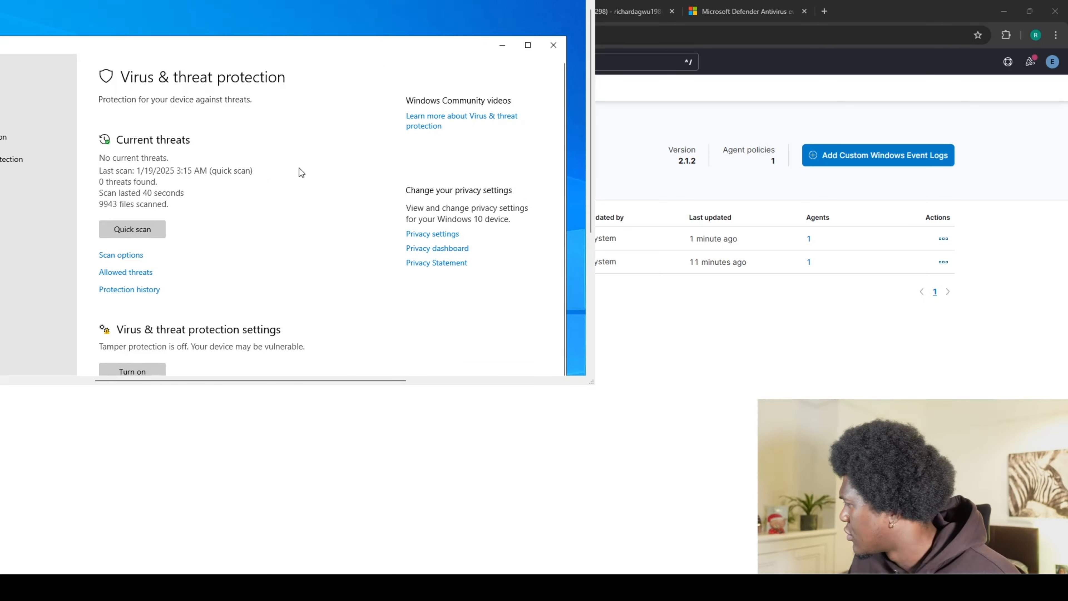
{"action": "scroll", "coordinate": [241, 211], "scroll_direction": "down", "scroll_amount": 2}
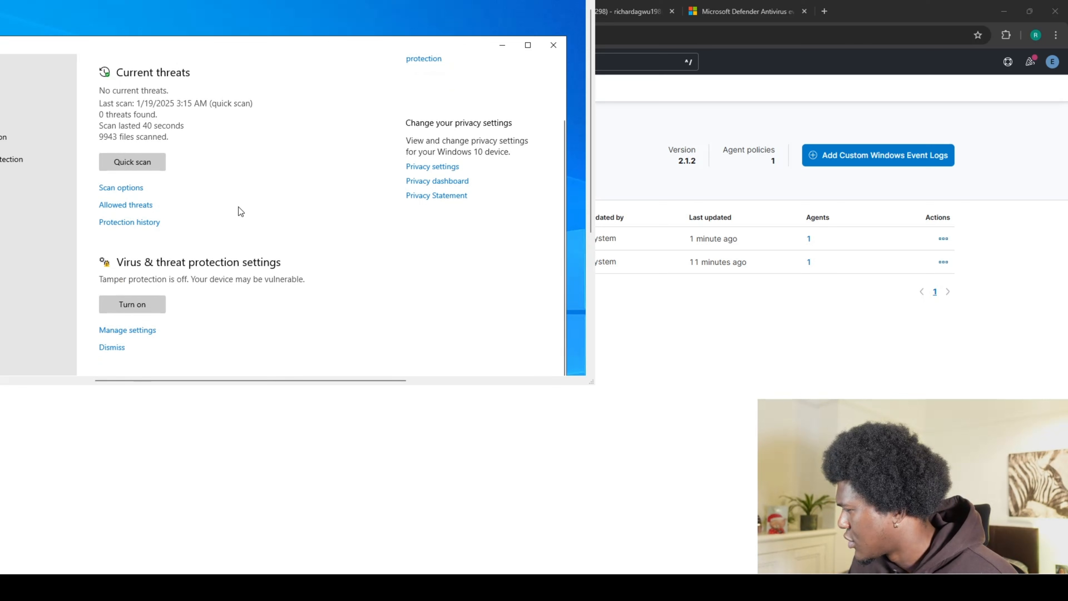
{"action": "left_click", "coordinate": [127, 330]}
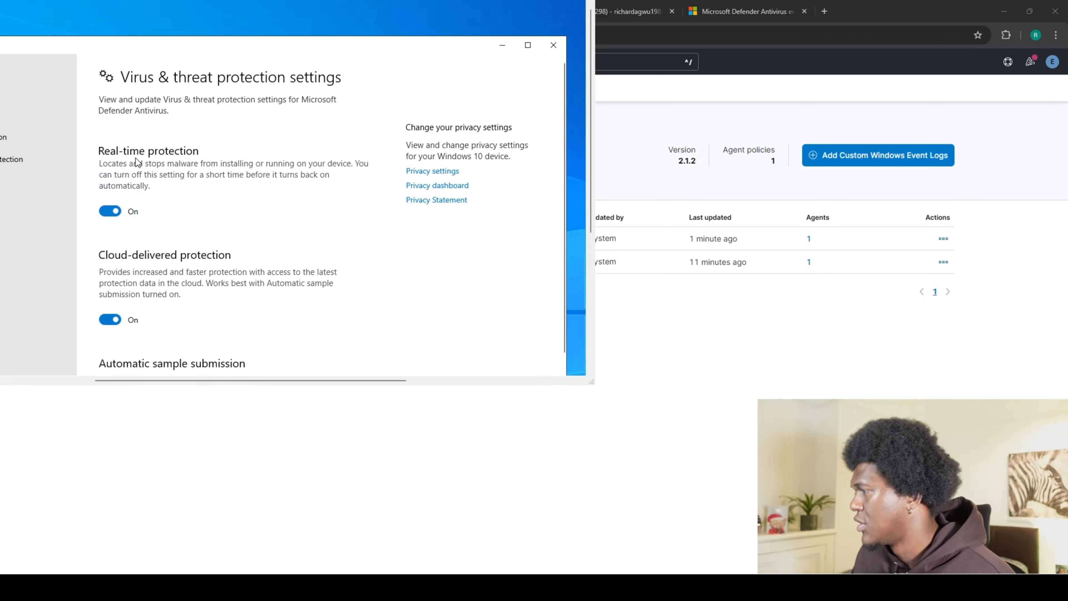
{"action": "left_click", "coordinate": [119, 212]}
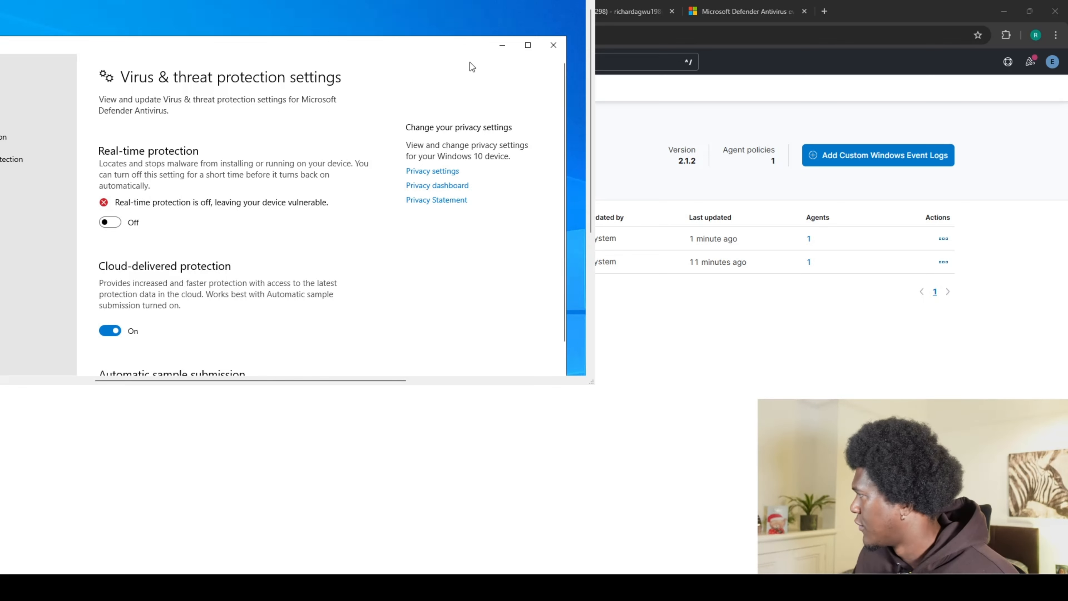
{"action": "left_click", "coordinate": [502, 47]}
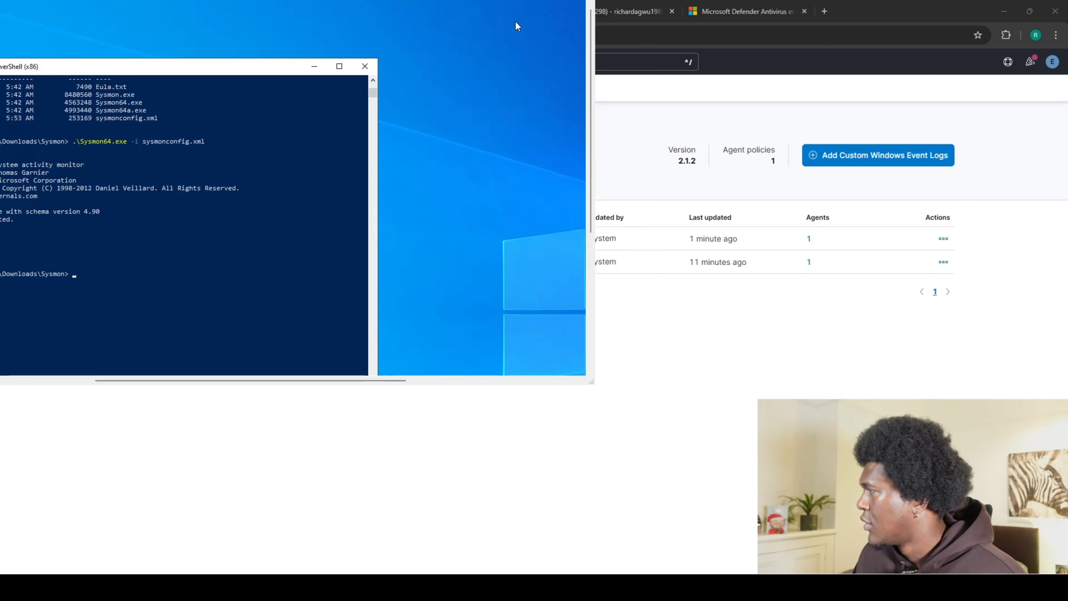
Leave Kibana and bring the Windows VM's PowerShell session back to the front.
{"action": "left_click", "coordinate": [534, 1]}
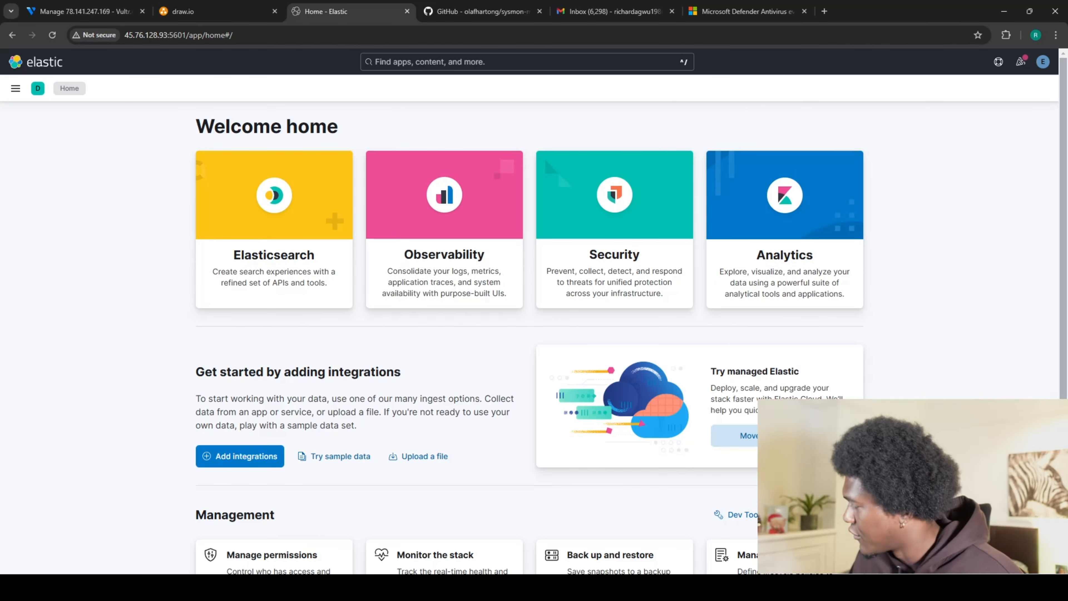
{"action": "key", "text": "alt+Tab"}
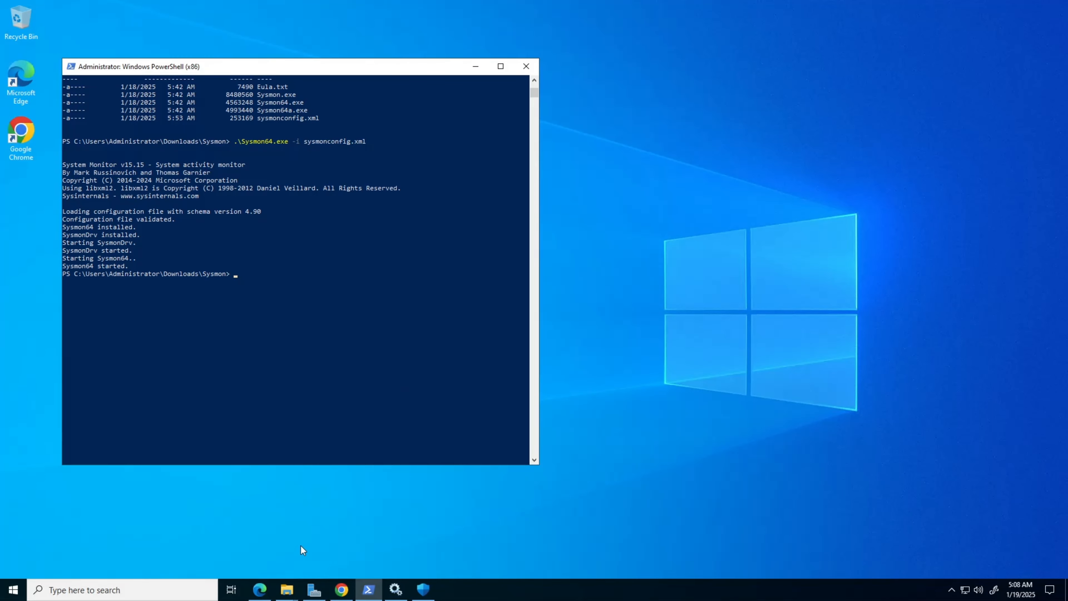
Launch Event Viewer from an 'event' search and navigate to Applications and Services Logs > Microsoft > Windows > Windows Defender.
{"action": "left_click", "coordinate": [174, 593]}
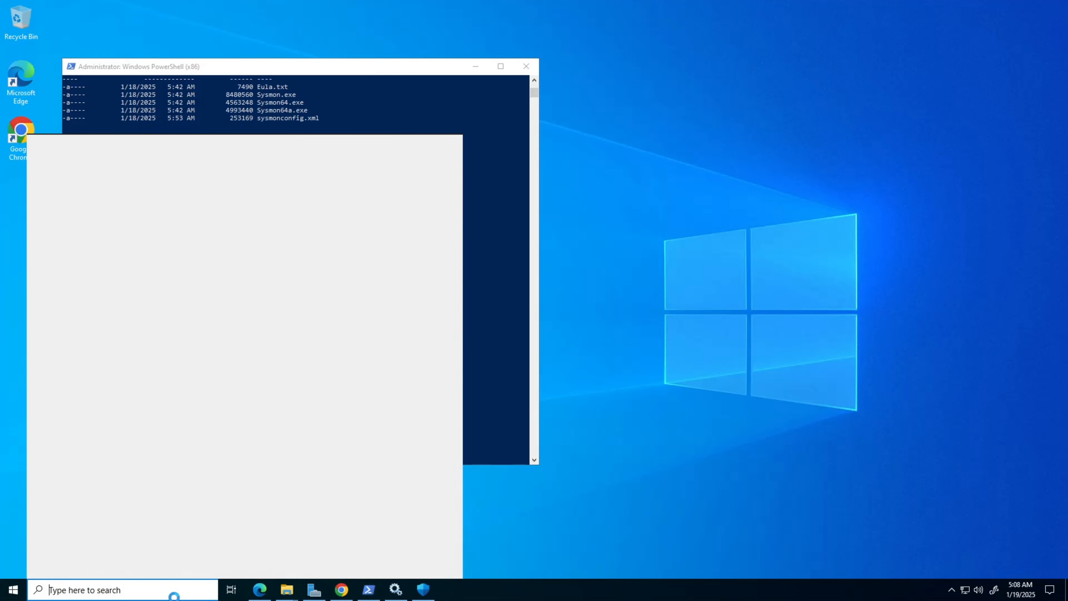
{"action": "type", "text": "eve"}
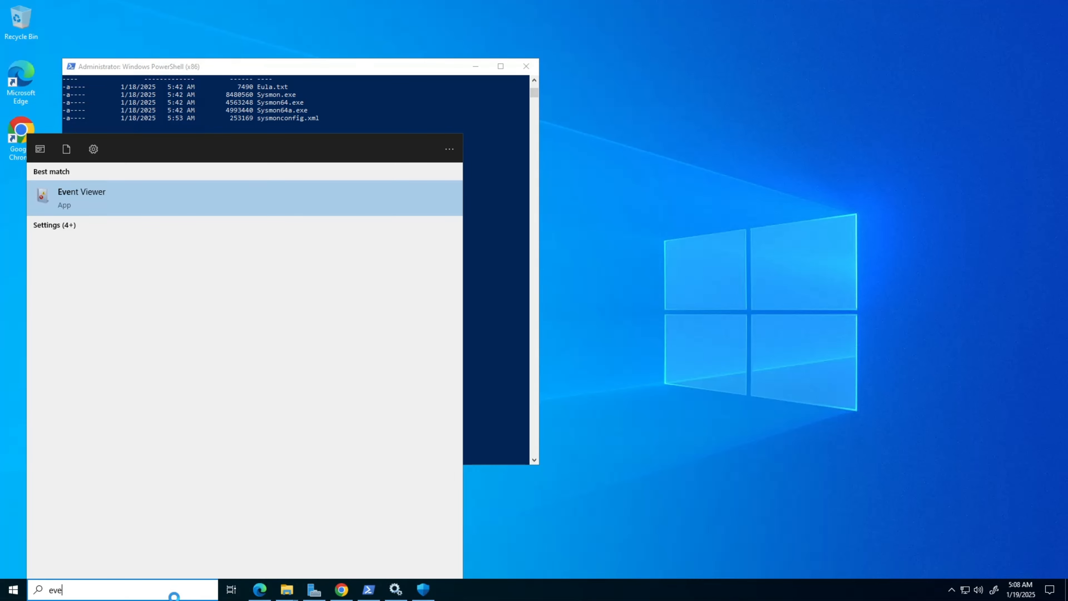
{"action": "type", "text": "nt"}
{"action": "left_click", "coordinate": [91, 198]}
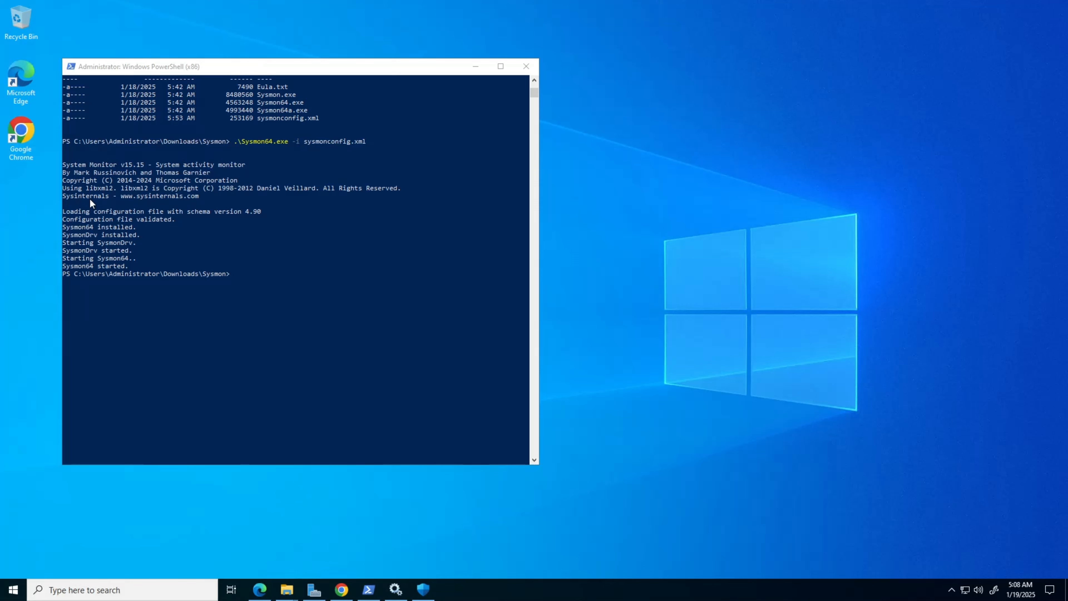
{"action": "left_click", "coordinate": [113, 224]}
{"action": "left_click", "coordinate": [124, 274]}
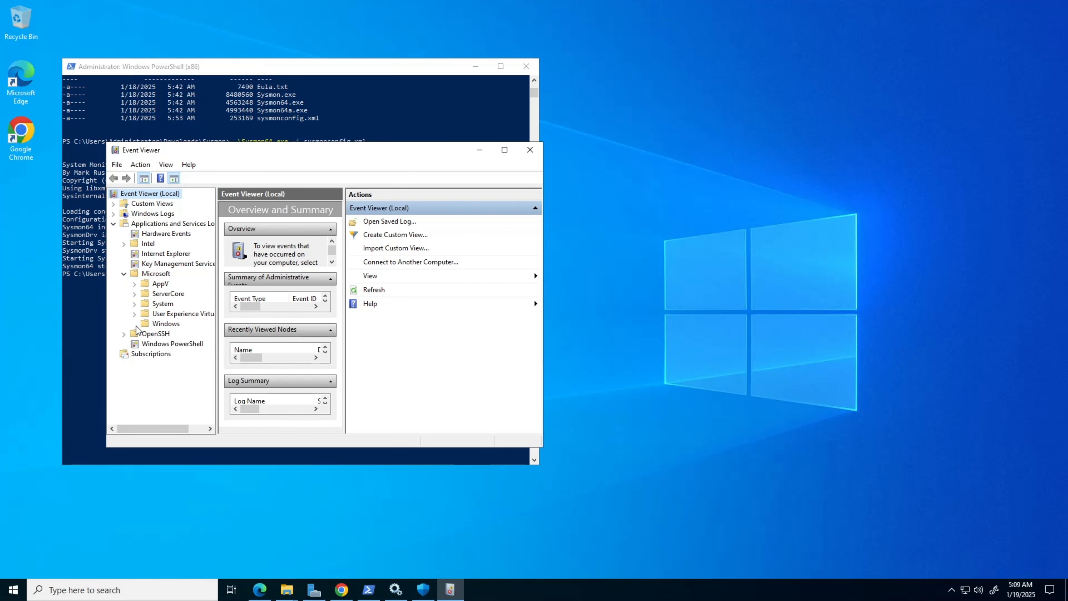
{"action": "double_click", "coordinate": [158, 324]}
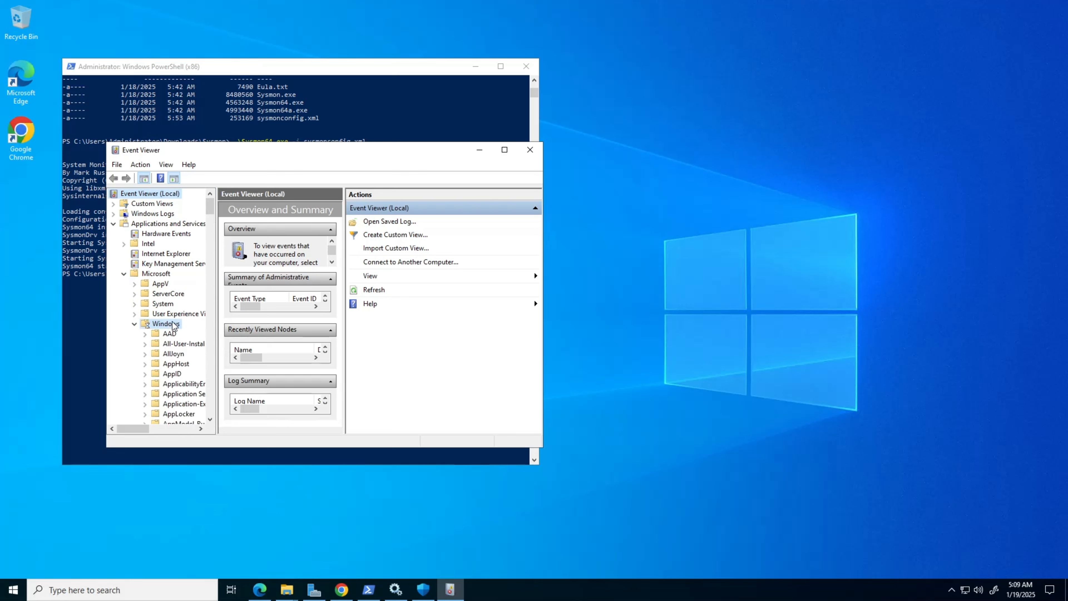
{"action": "scroll", "coordinate": [248, 334], "scroll_direction": "down", "scroll_amount": 20}
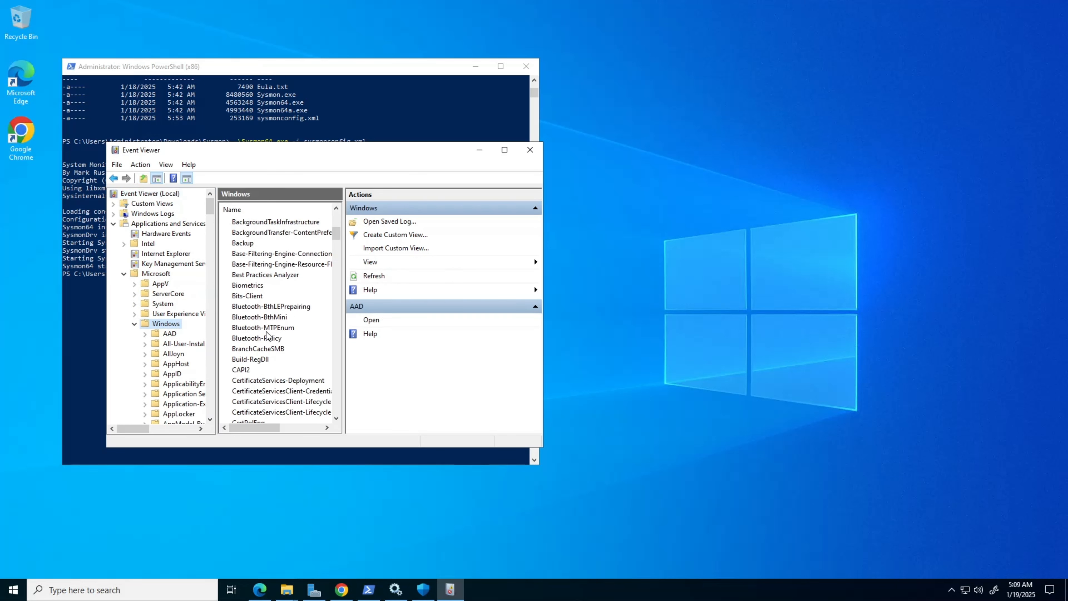
{"action": "scroll", "coordinate": [252, 333], "scroll_direction": "down", "scroll_amount": 20}
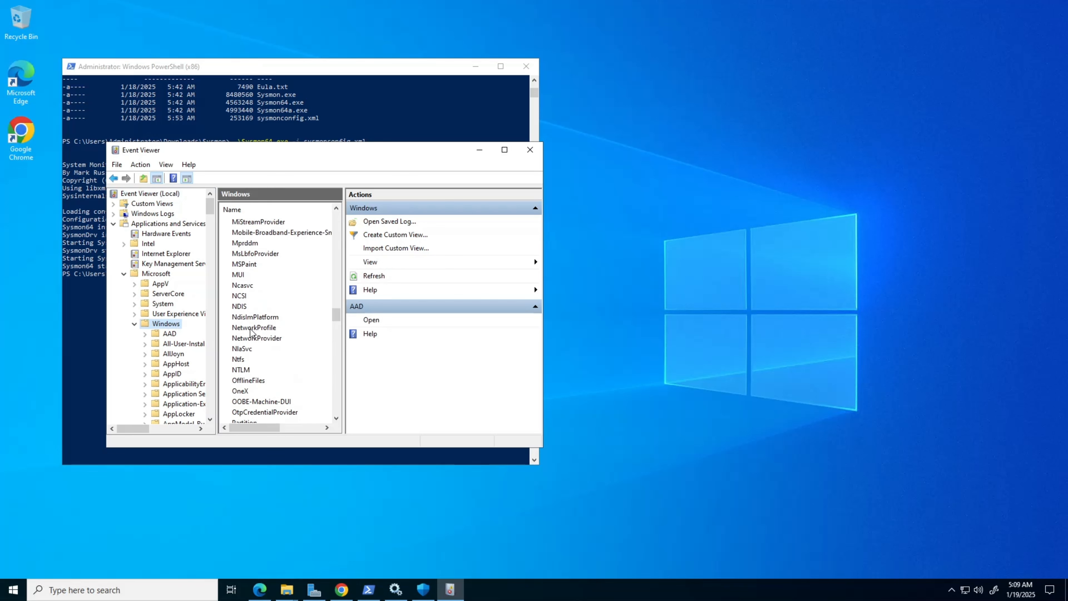
{"action": "scroll", "coordinate": [251, 337], "scroll_direction": "down", "scroll_amount": 20}
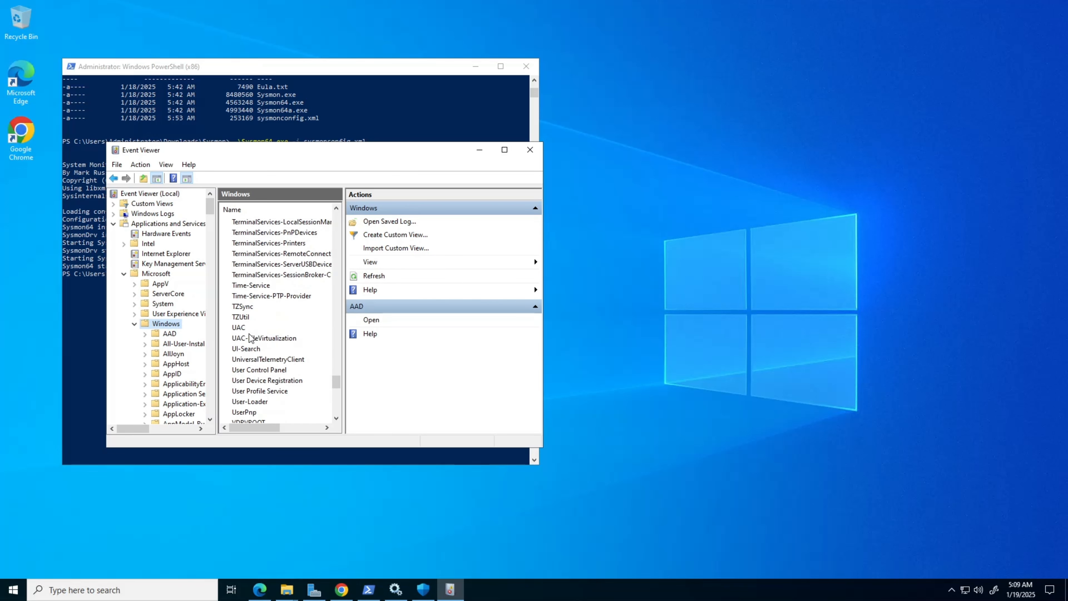
{"action": "scroll", "coordinate": [250, 338], "scroll_direction": "down", "scroll_amount": 4}
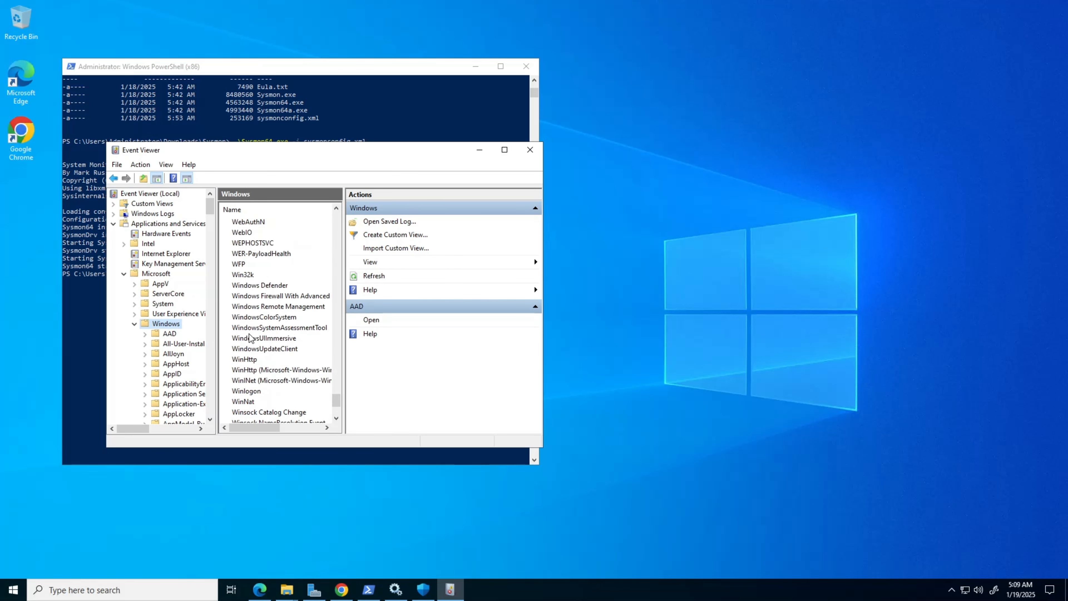
{"action": "left_click", "coordinate": [261, 287]}
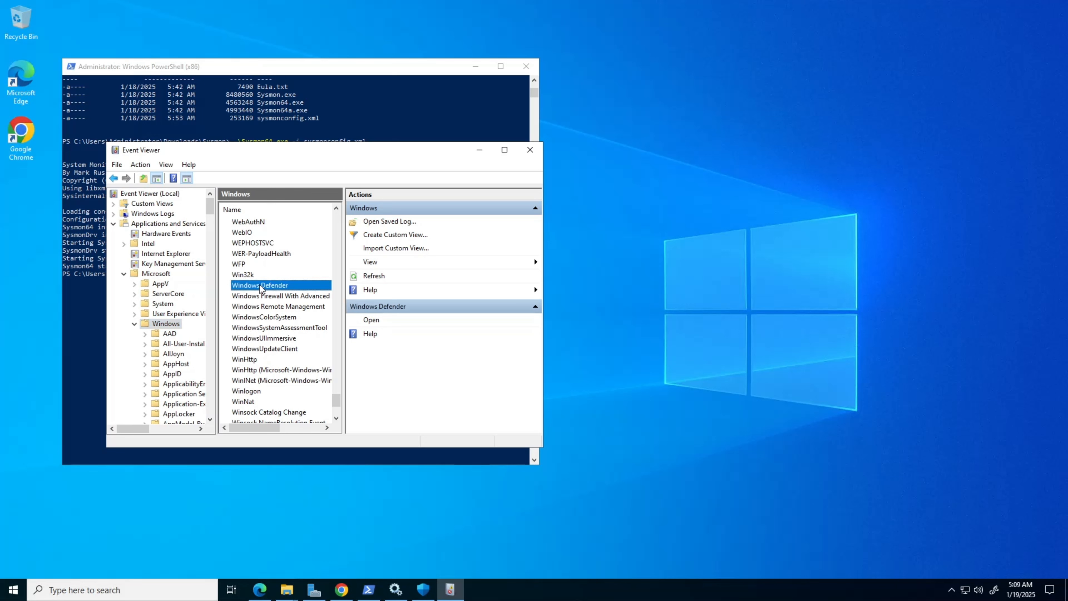
Open the Windows Defender Operational log and inspect the newest event 5001 from 1/19/2025 5:07:58 AM.
{"action": "double_click", "coordinate": [261, 287]}
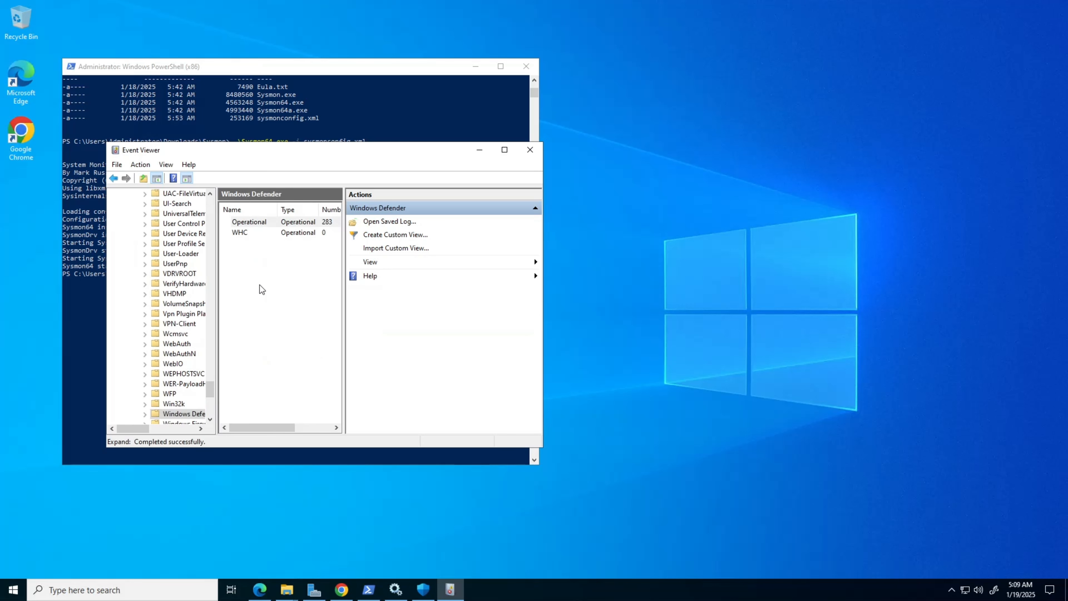
{"action": "double_click", "coordinate": [268, 222]}
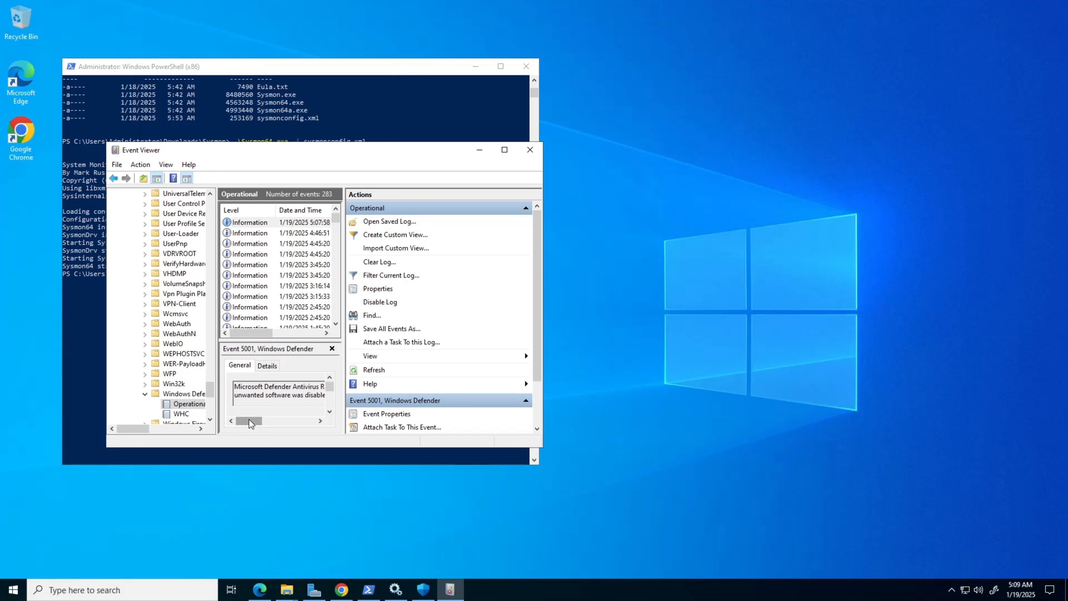
{"action": "mouse_move", "coordinate": [251, 423]}
{"action": "left_mouse_down"}
{"action": "mouse_move", "coordinate": [304, 422]}
{"action": "mouse_move", "coordinate": [252, 422]}
{"action": "left_mouse_up"}
{"action": "left_click_drag", "start_coordinate": [332, 392], "coordinate": [331, 400]}
{"action": "left_click_drag", "start_coordinate": [257, 388], "coordinate": [306, 394]}
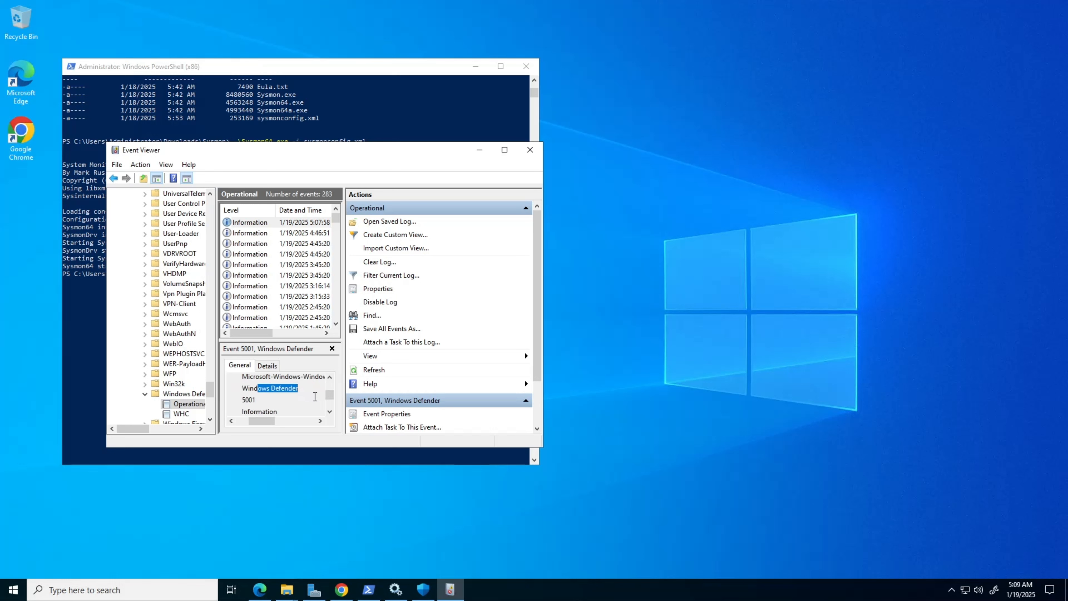
{"action": "scroll", "coordinate": [315, 392], "scroll_direction": "down", "scroll_amount": 1}
{"action": "scroll", "coordinate": [305, 391], "scroll_direction": "up", "scroll_amount": 3}
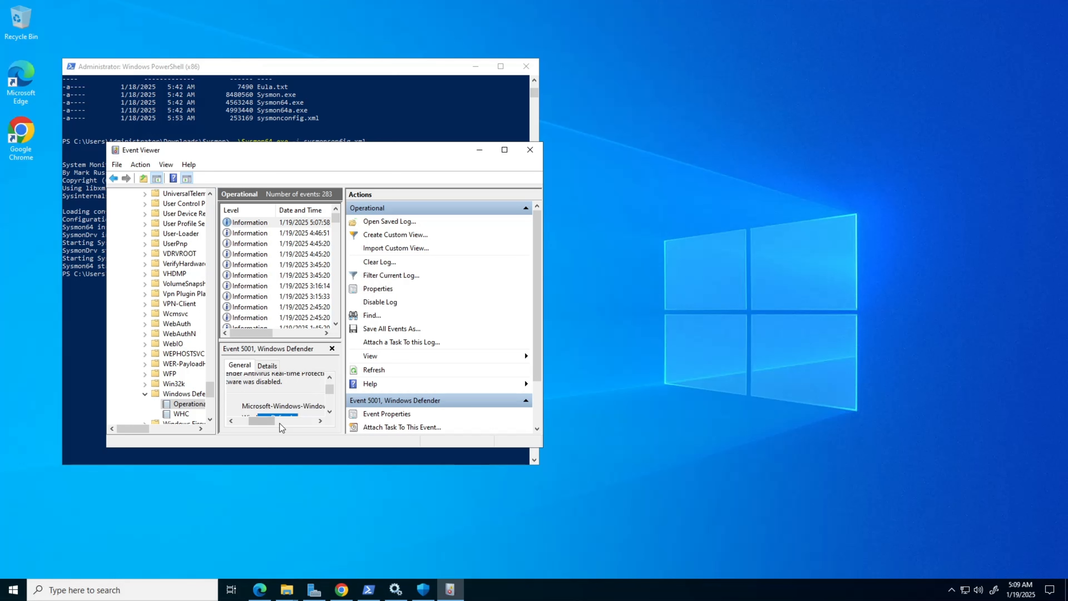
{"action": "left_click_drag", "start_coordinate": [263, 422], "coordinate": [232, 422]}
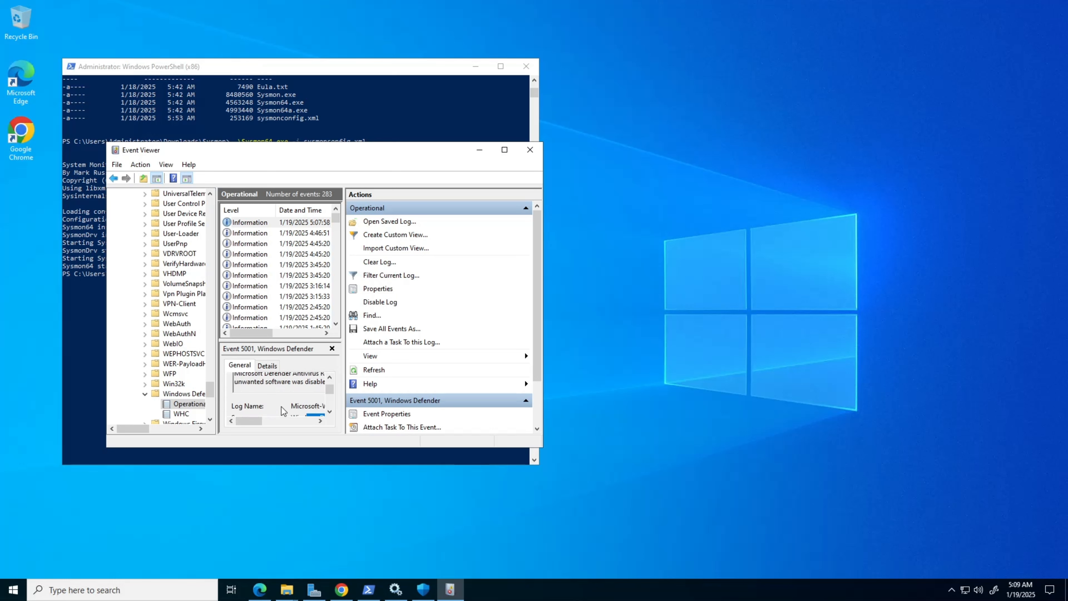
{"action": "left_click_drag", "start_coordinate": [333, 377], "coordinate": [333, 375]}
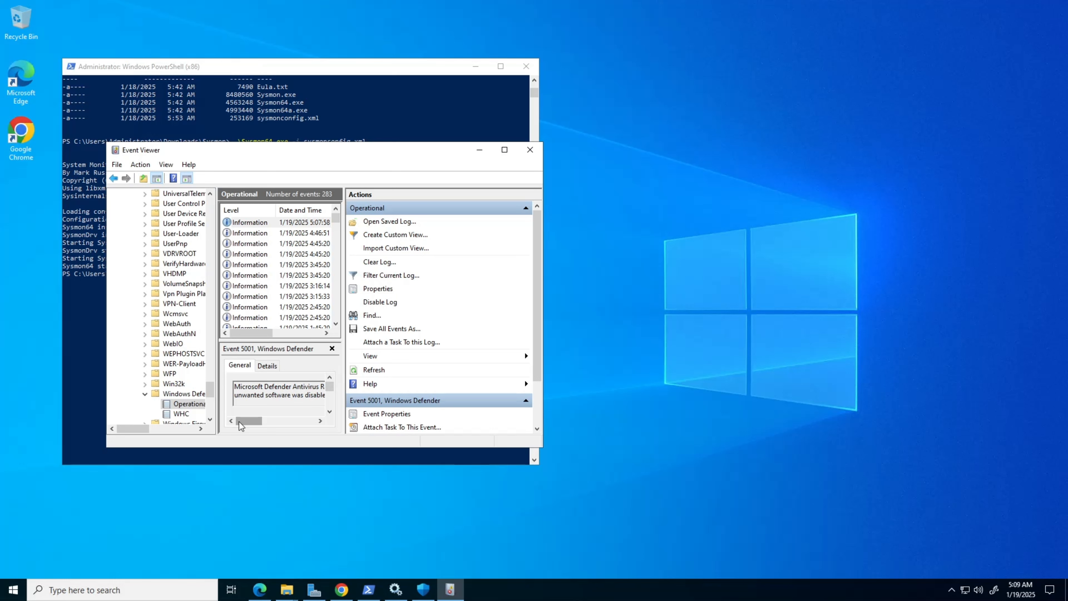
{"action": "left_click_drag", "start_coordinate": [242, 421], "coordinate": [266, 421]}
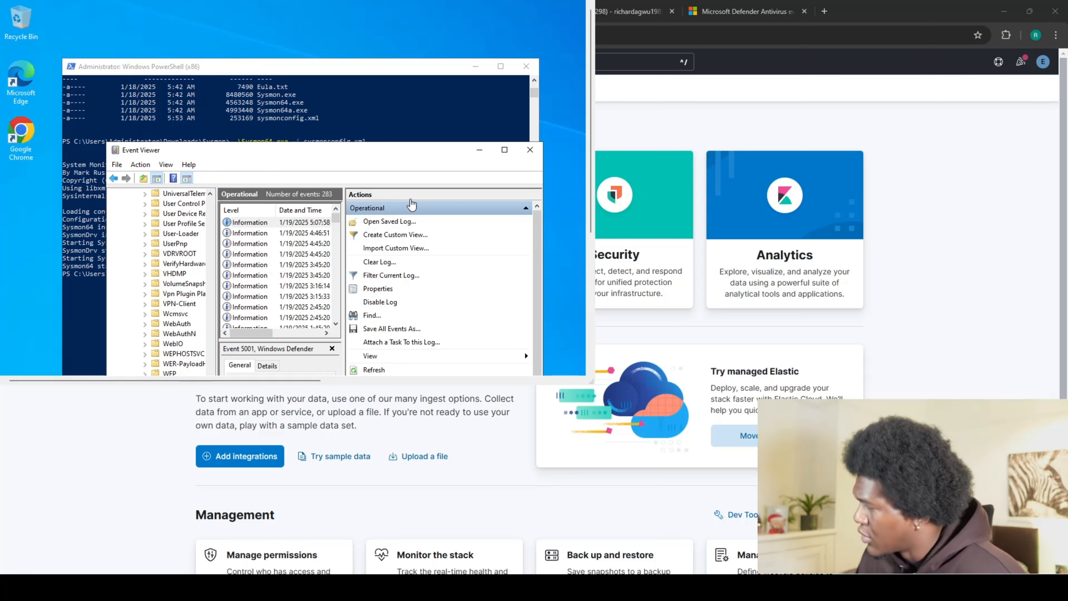
Minimize the Event Viewer and PowerShell windows to clear the desktop.
{"action": "left_click", "coordinate": [480, 151]}
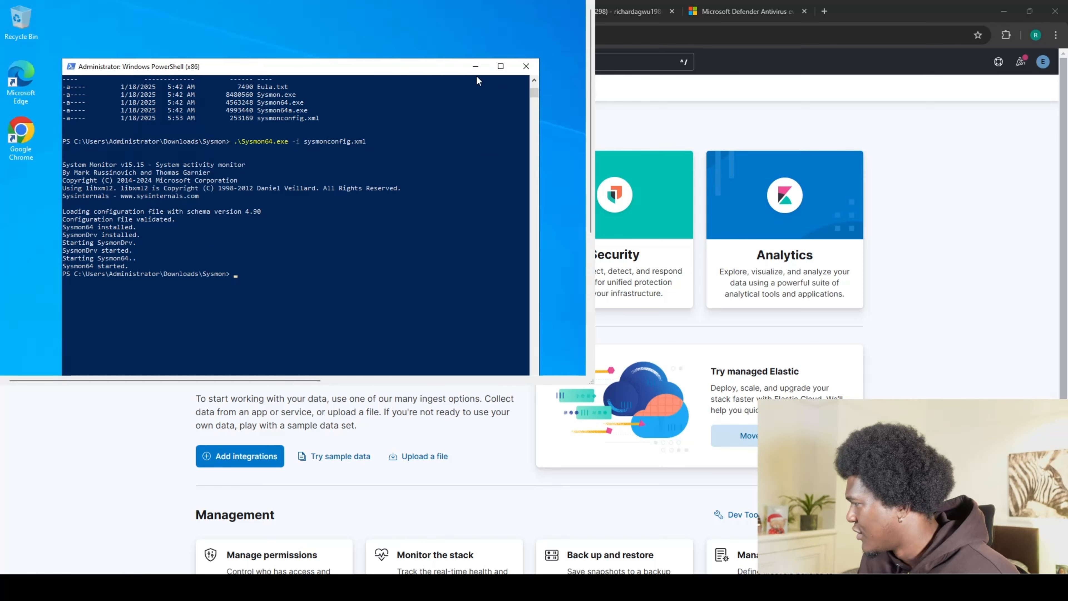
{"action": "left_click", "coordinate": [477, 67]}
{"action": "left_click", "coordinate": [590, 295]}
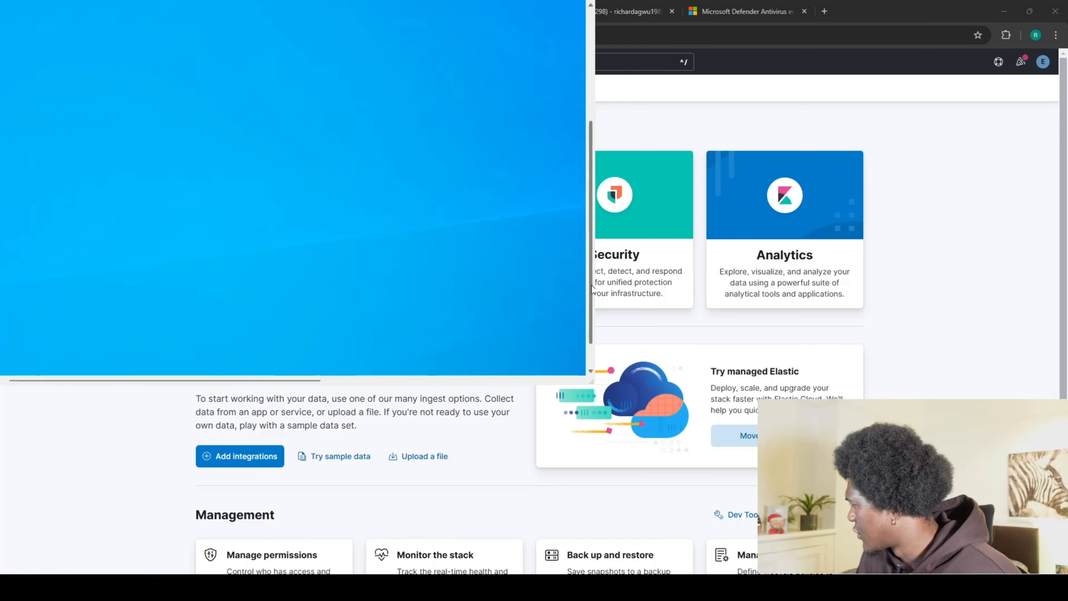
{"action": "left_click", "coordinate": [589, 352]}
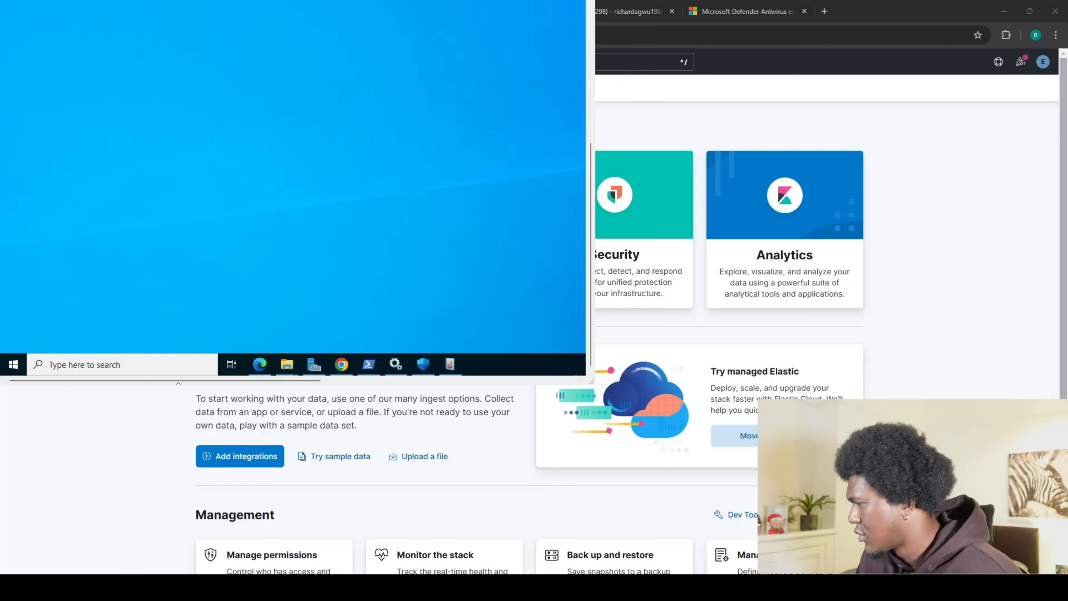
Open Windows Security via a 'security' search, switch Real-time protection On, then minimize it.
{"action": "left_click", "coordinate": [122, 370]}
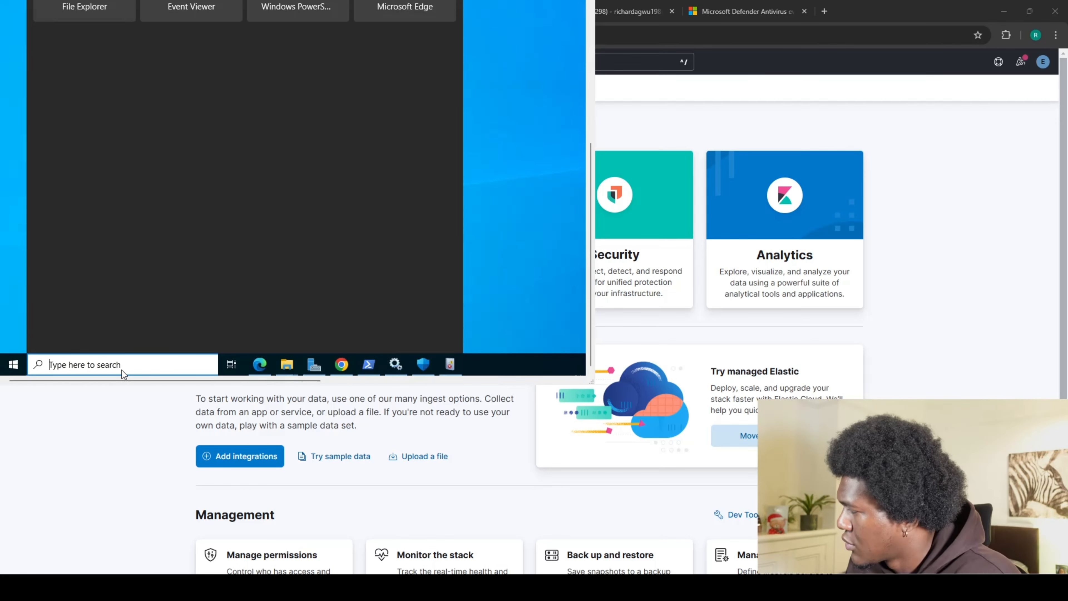
{"action": "type", "text": "security"}
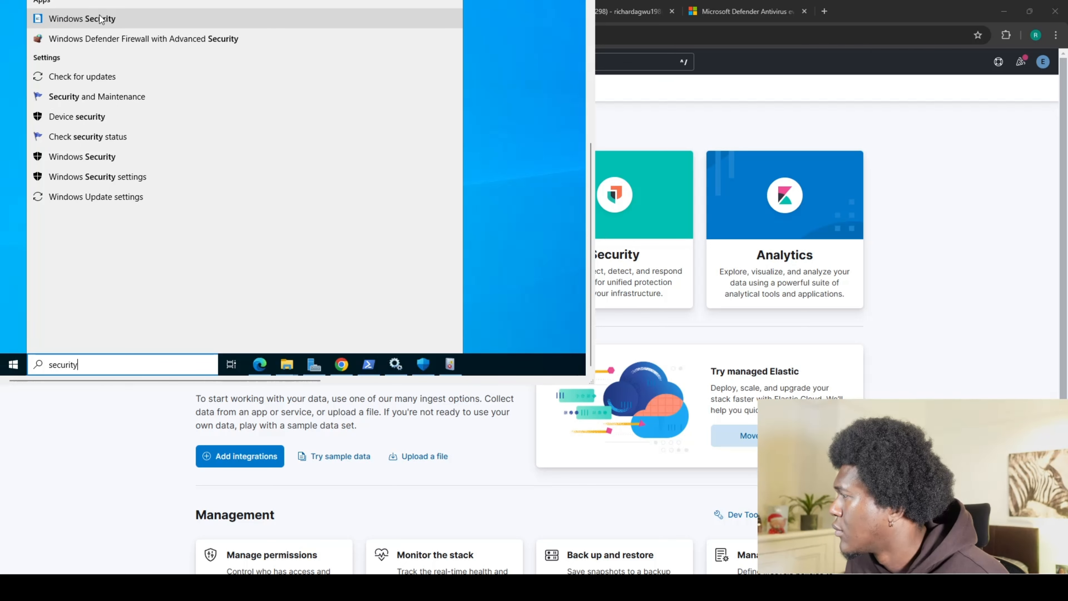
{"action": "left_click", "coordinate": [101, 19]}
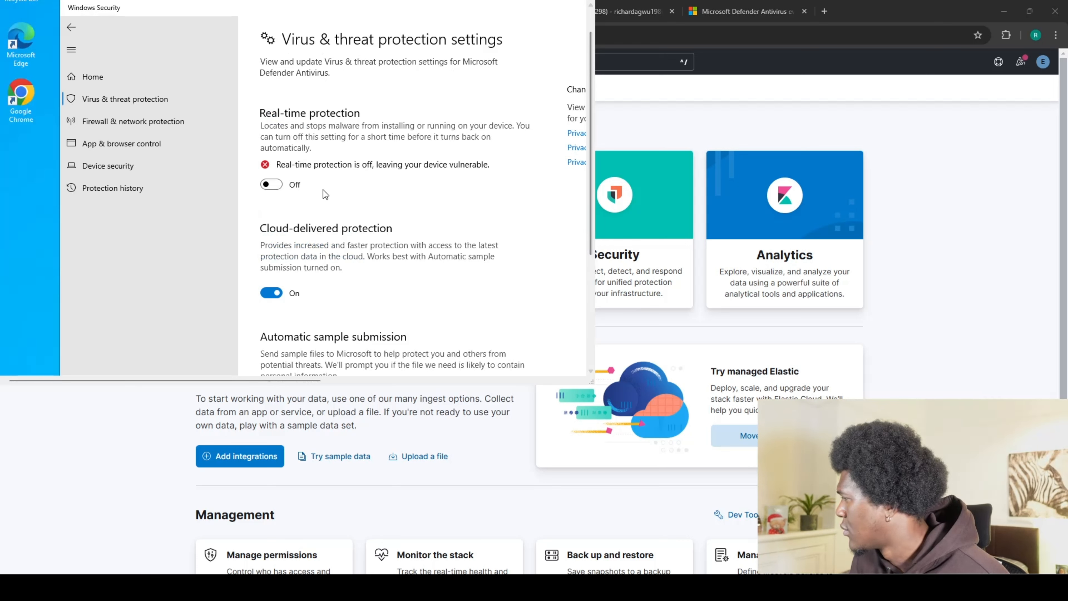
{"action": "left_click", "coordinate": [284, 186]}
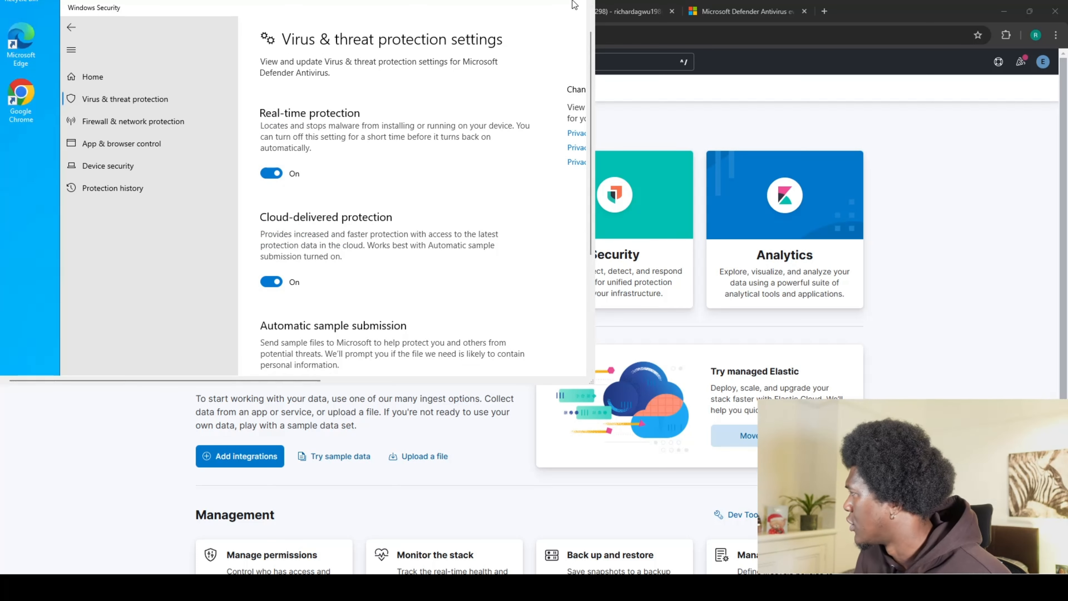
{"action": "left_click", "coordinate": [538, 5]}
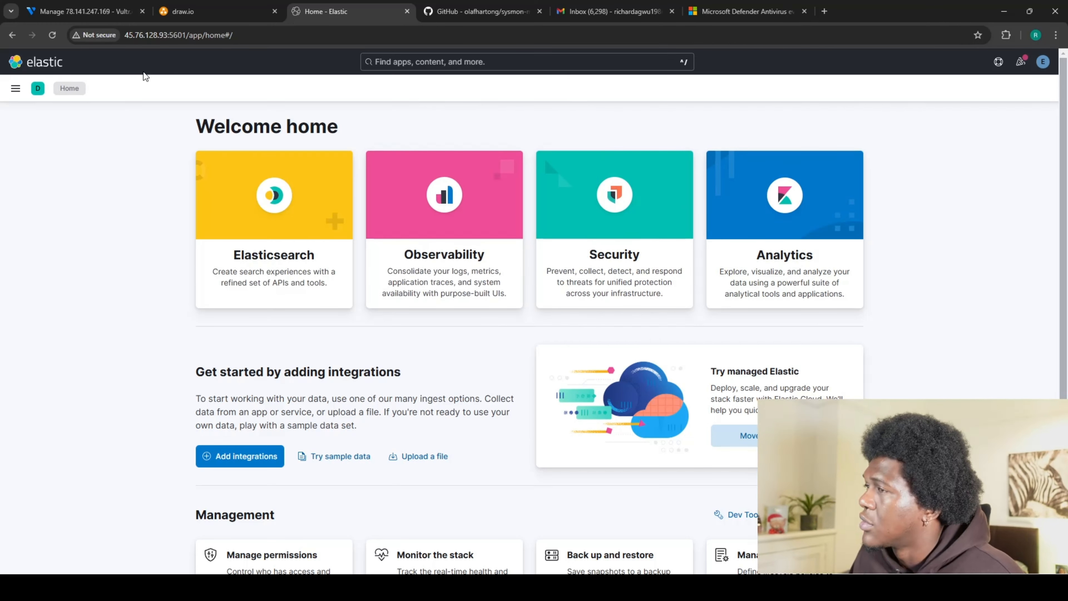
Go to Discover and rerun the search with the hostname query cleared.
{"action": "left_click", "coordinate": [16, 89]}
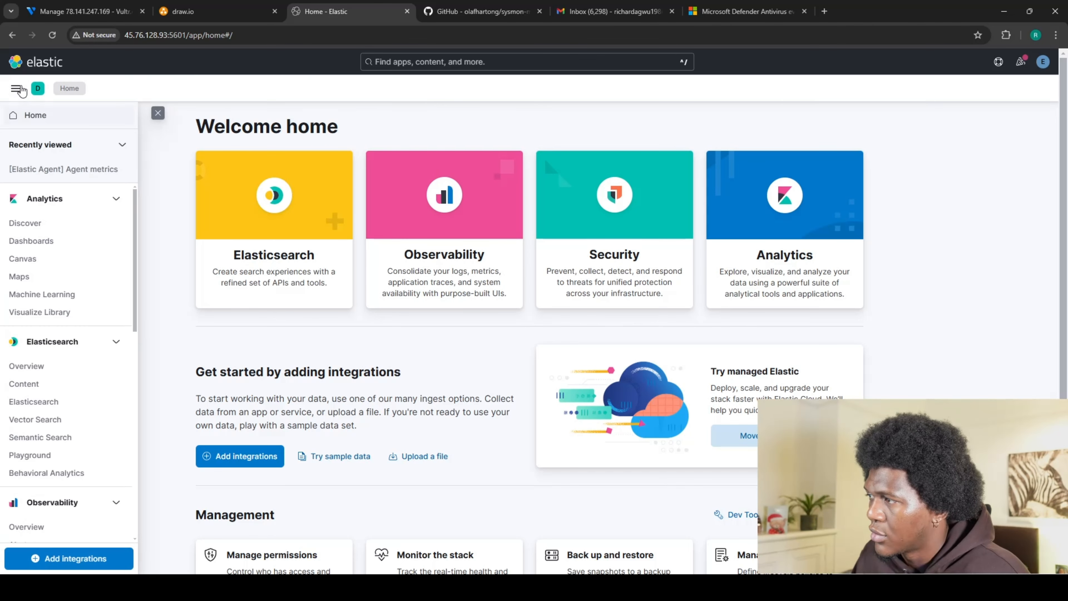
{"action": "left_click", "coordinate": [22, 223]}
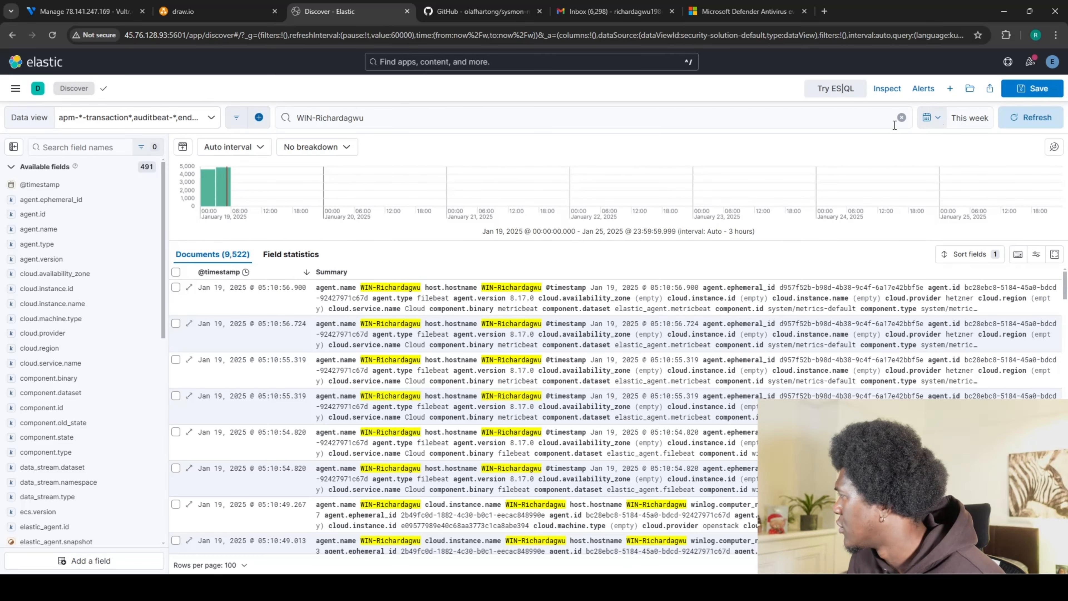
{"action": "left_click", "coordinate": [901, 118]}
{"action": "left_click", "coordinate": [1029, 118]}
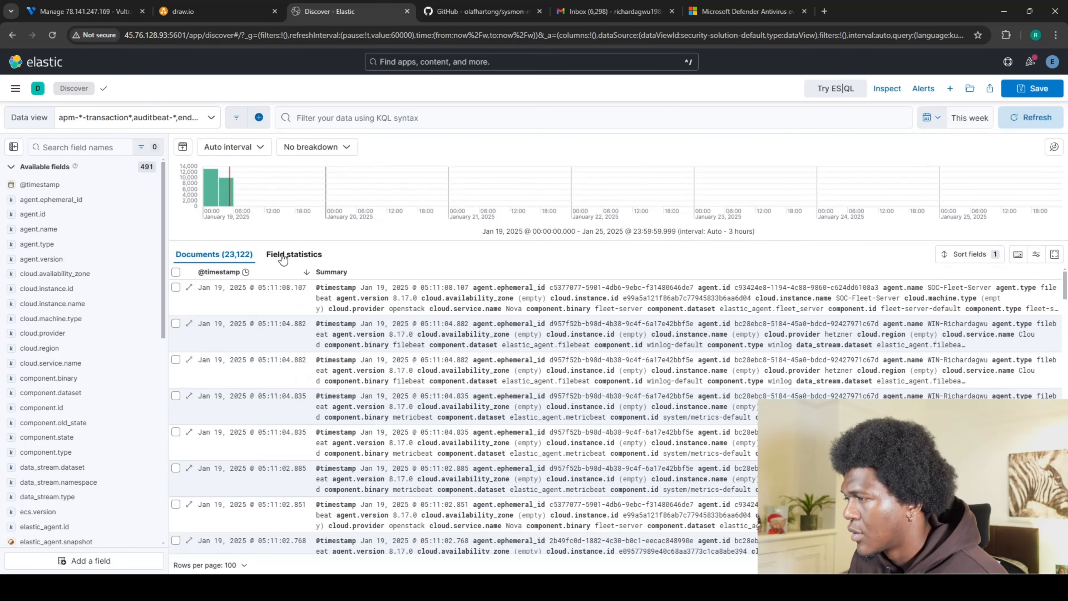
Set the time range to Last 30 days and close the open document details.
{"action": "left_click", "coordinate": [937, 121]}
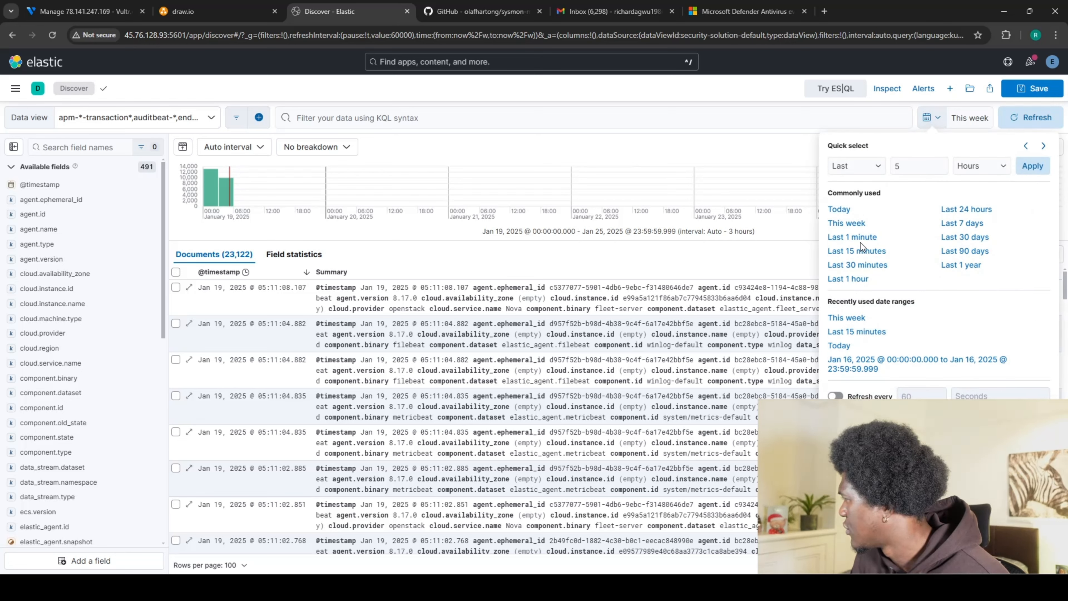
{"action": "left_click", "coordinate": [966, 237]}
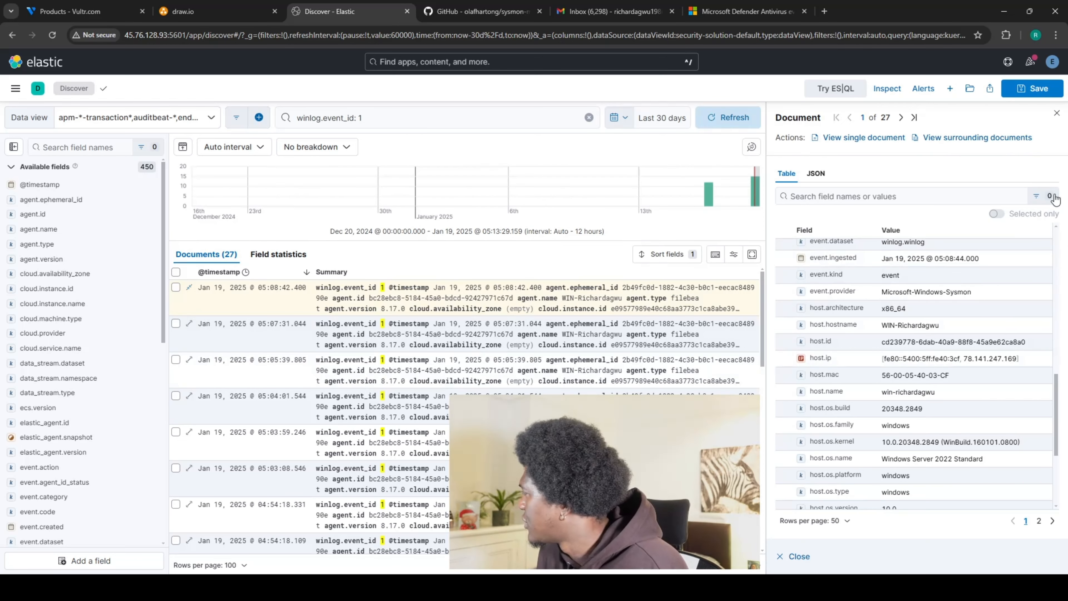
{"action": "left_click", "coordinate": [1057, 115]}
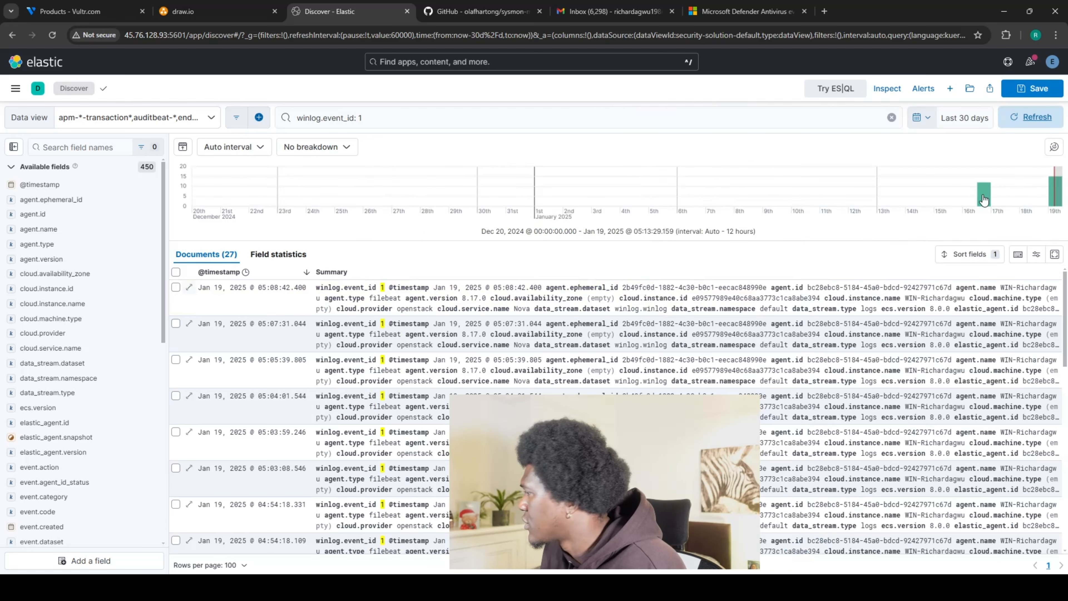
{"action": "left_click", "coordinate": [374, 120]}
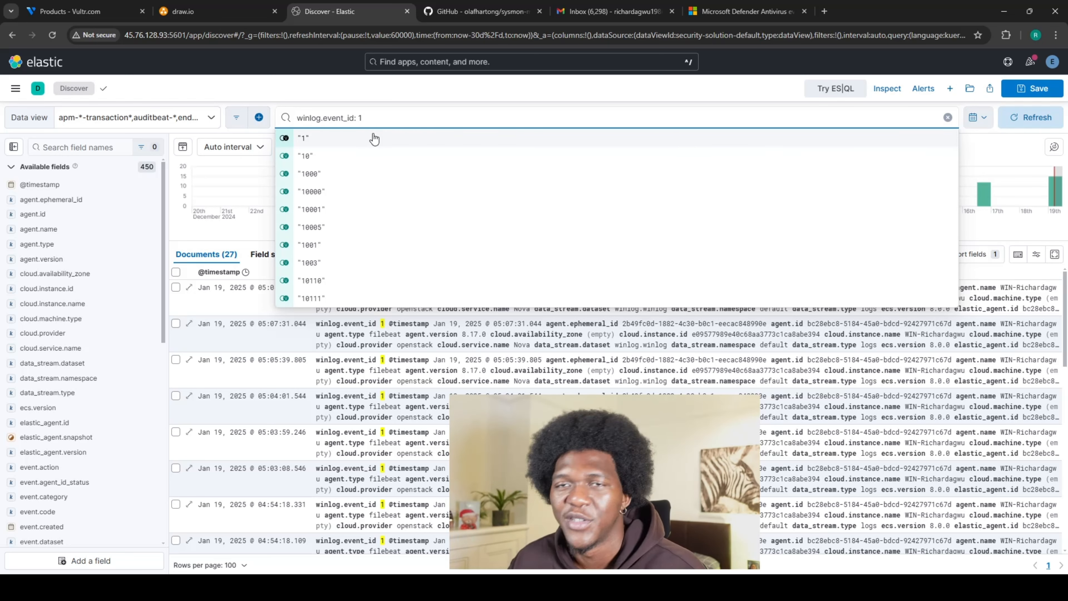
Change the query to winlog.event_id: 5001 and run it.
{"action": "key", "text": "BackSpace"}
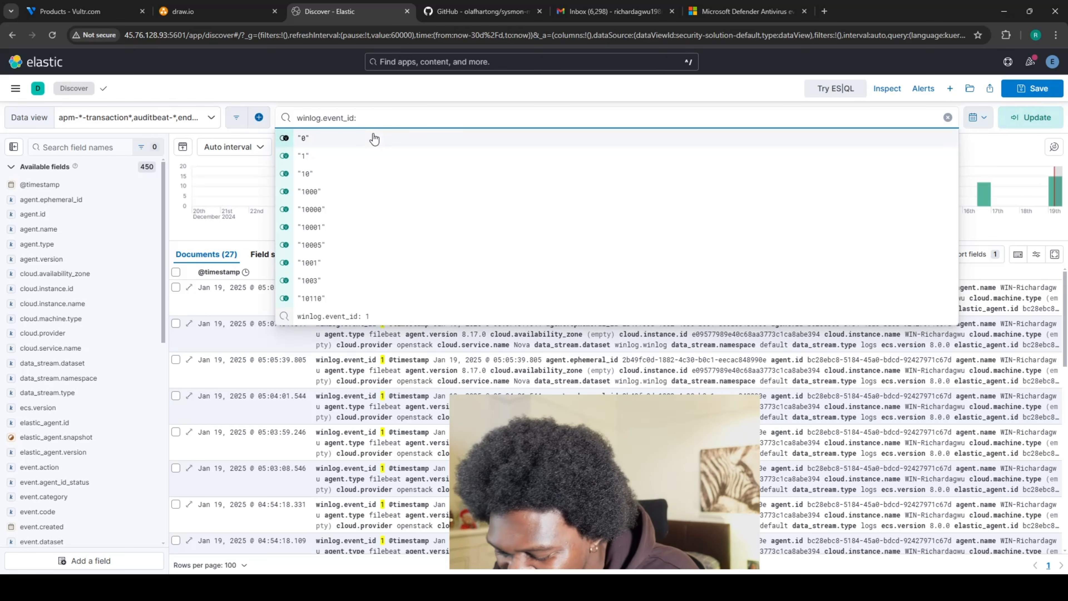
{"action": "type", "text": "5001"}
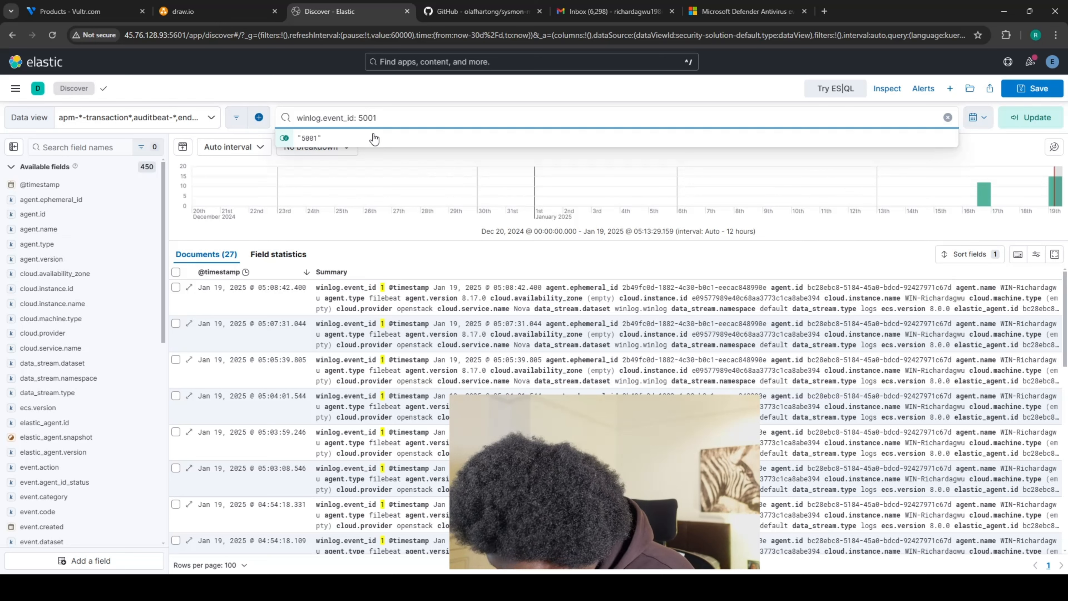
{"action": "key", "text": "Return"}
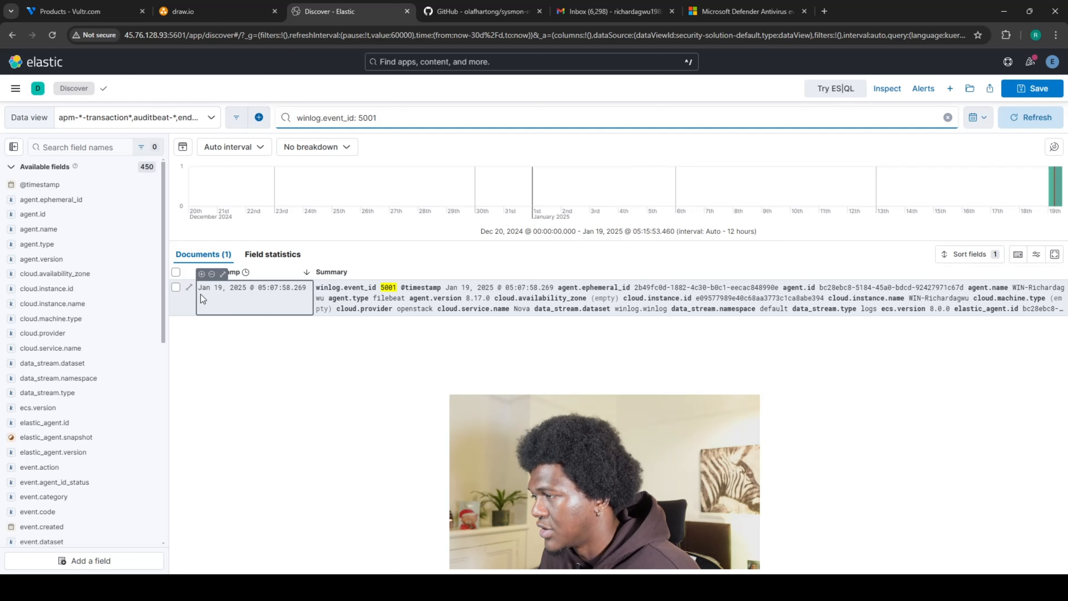
Expand the event 5001 document and scroll down to its message field.
{"action": "left_click", "coordinate": [189, 296]}
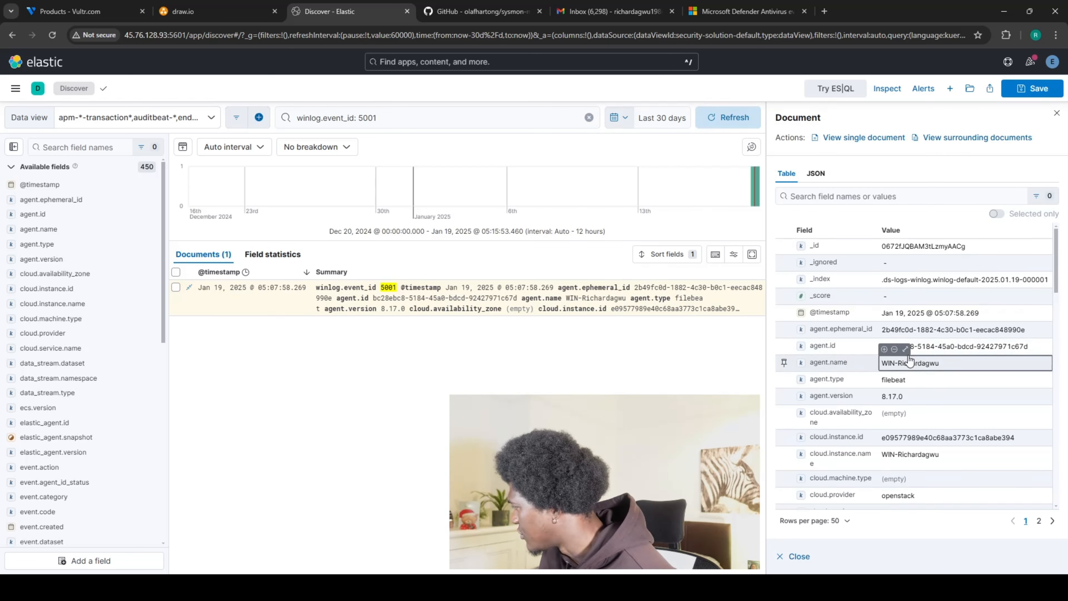
{"action": "scroll", "coordinate": [942, 345], "scroll_direction": "down", "scroll_amount": 1}
{"action": "scroll", "coordinate": [876, 373], "scroll_direction": "down", "scroll_amount": 4}
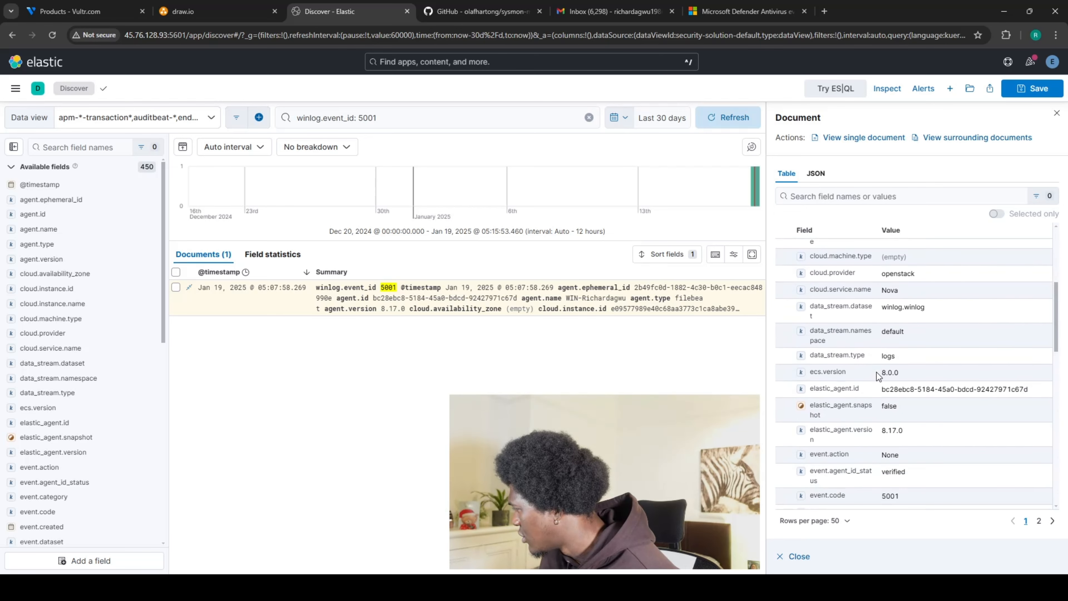
{"action": "scroll", "coordinate": [867, 346], "scroll_direction": "down", "scroll_amount": 1}
{"action": "scroll", "coordinate": [868, 347], "scroll_direction": "down", "scroll_amount": 1}
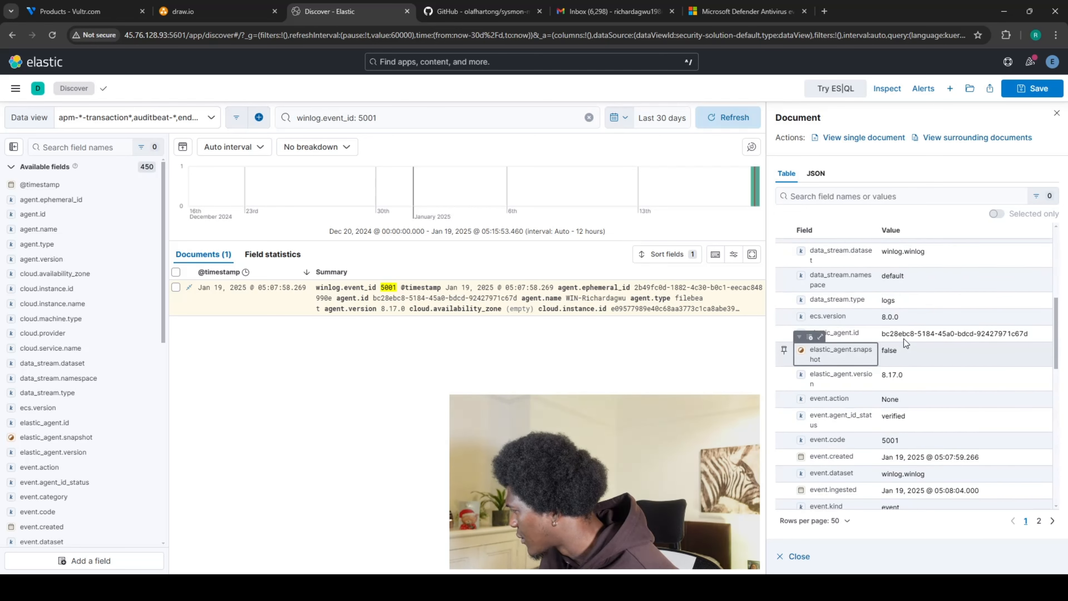
{"action": "scroll", "coordinate": [839, 346], "scroll_direction": "down", "scroll_amount": 1}
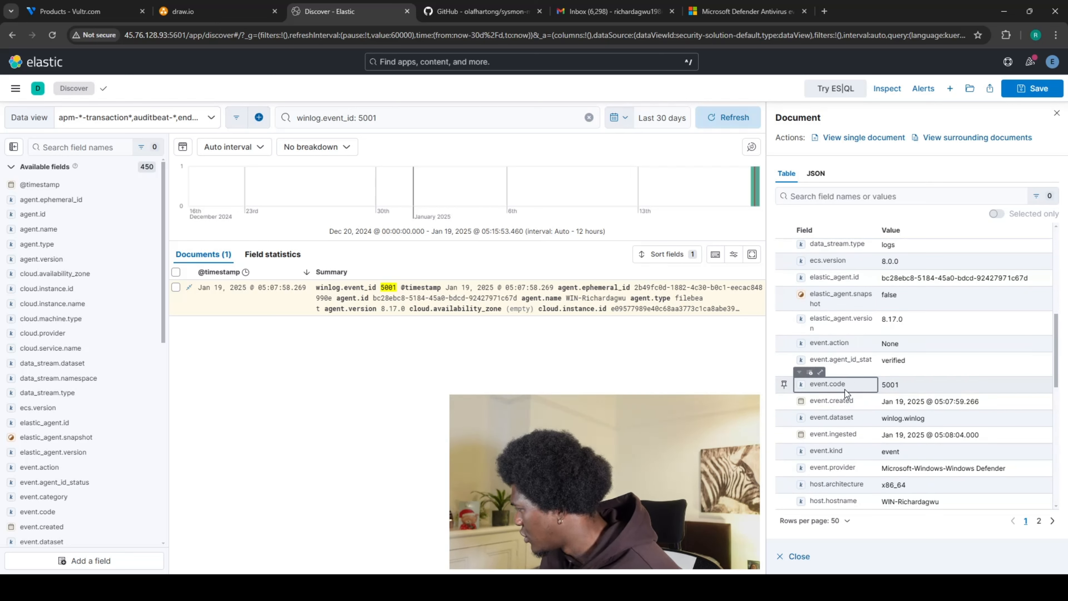
{"action": "scroll", "coordinate": [844, 389], "scroll_direction": "down", "scroll_amount": 1}
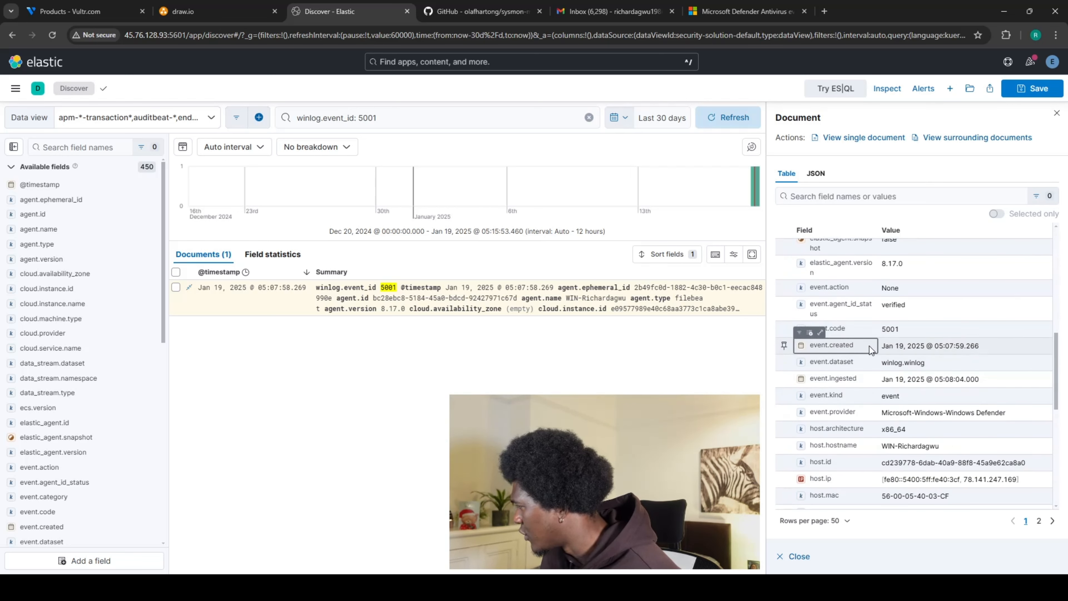
{"action": "scroll", "coordinate": [838, 358], "scroll_direction": "down", "scroll_amount": 1}
{"action": "scroll", "coordinate": [835, 359], "scroll_direction": "down", "scroll_amount": 1}
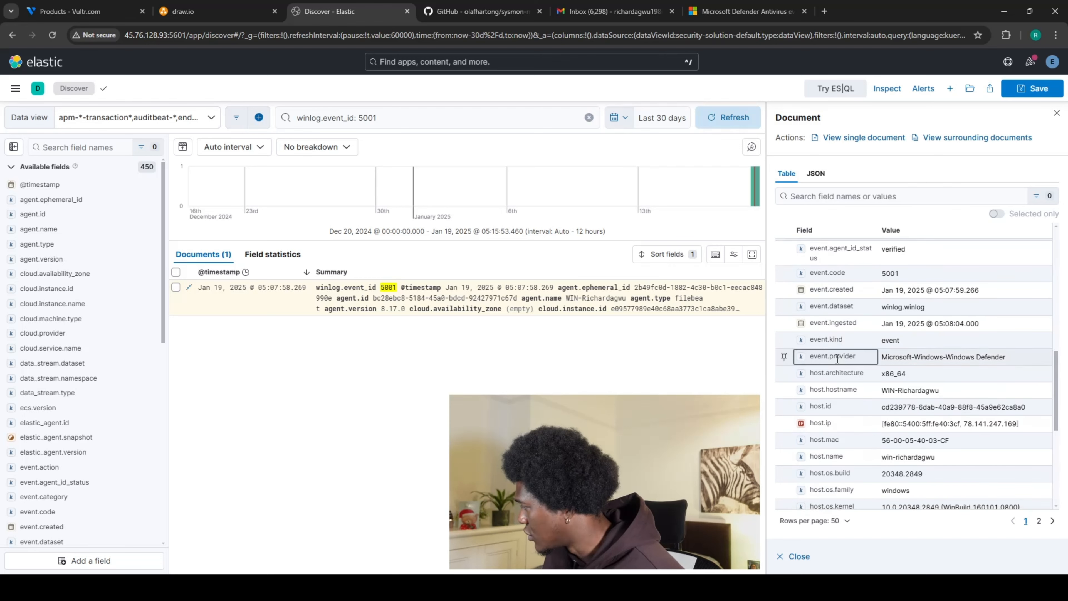
{"action": "scroll", "coordinate": [846, 359], "scroll_direction": "down", "scroll_amount": 1}
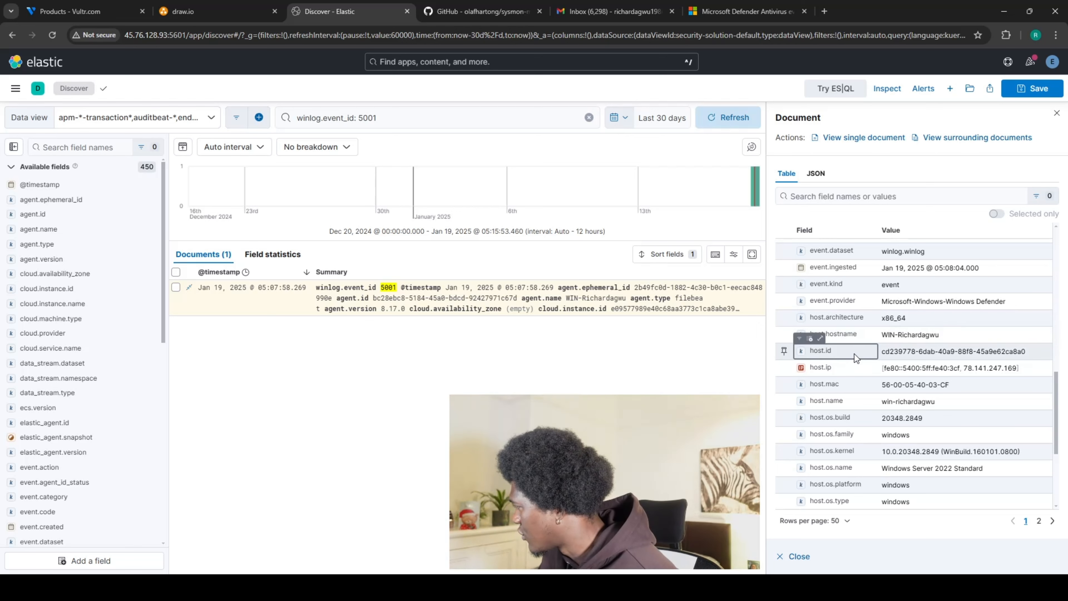
{"action": "scroll", "coordinate": [865, 337], "scroll_direction": "down", "scroll_amount": 1}
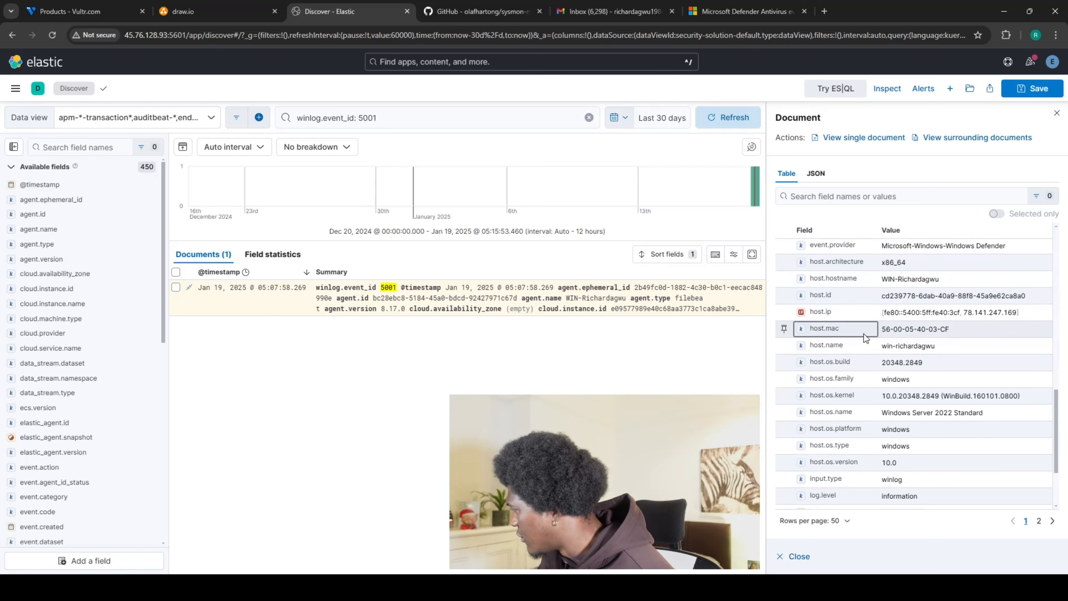
{"action": "scroll", "coordinate": [865, 337], "scroll_direction": "down", "scroll_amount": 2}
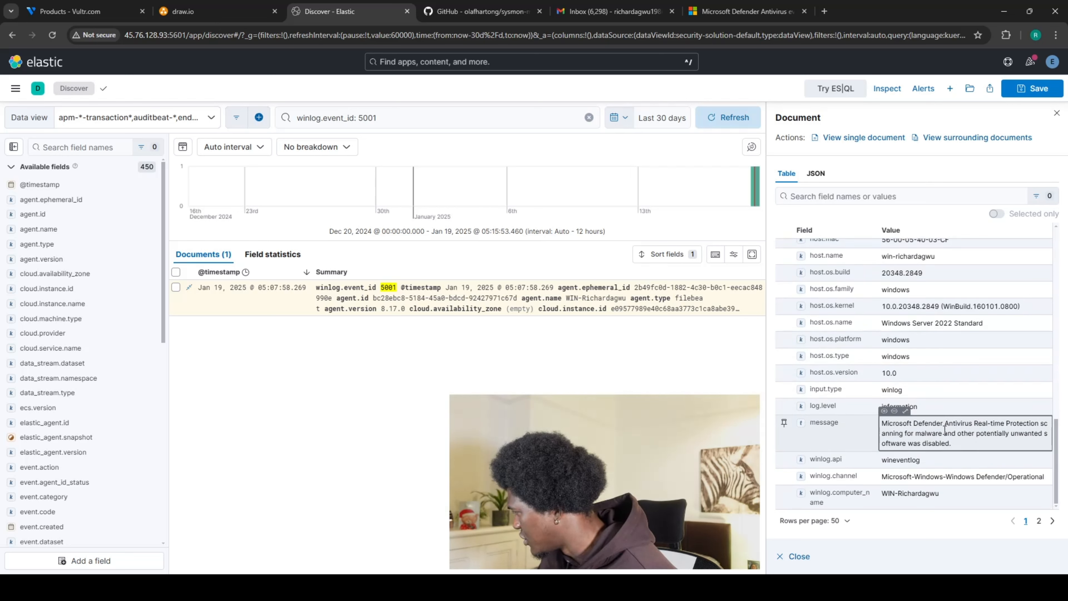
Show the full message text saying real-time protection was disabled, then close it.
{"action": "left_click", "coordinate": [966, 439]}
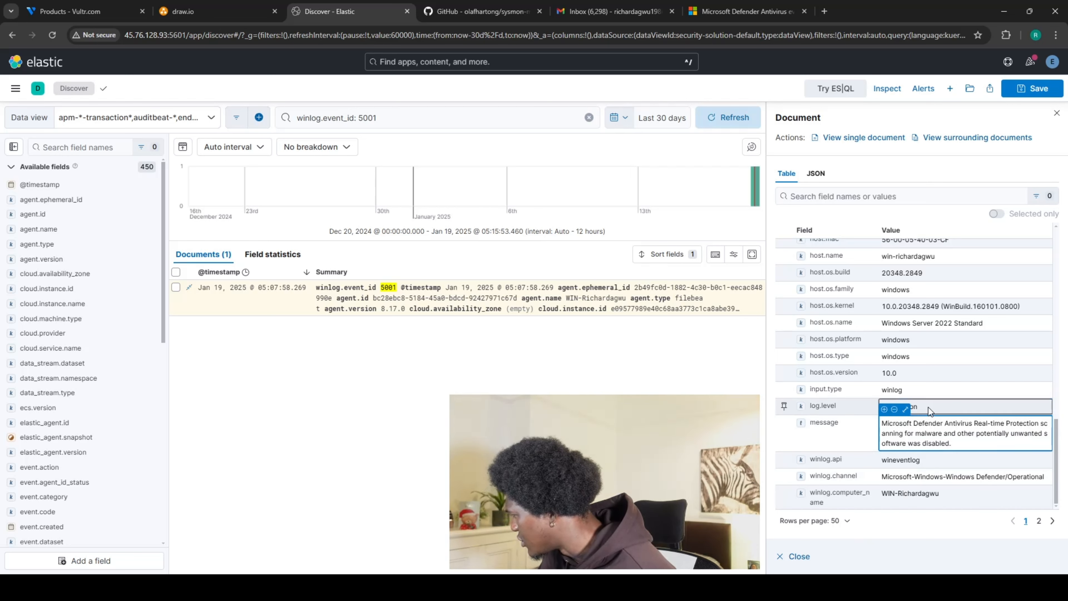
{"action": "left_click", "coordinate": [905, 410]}
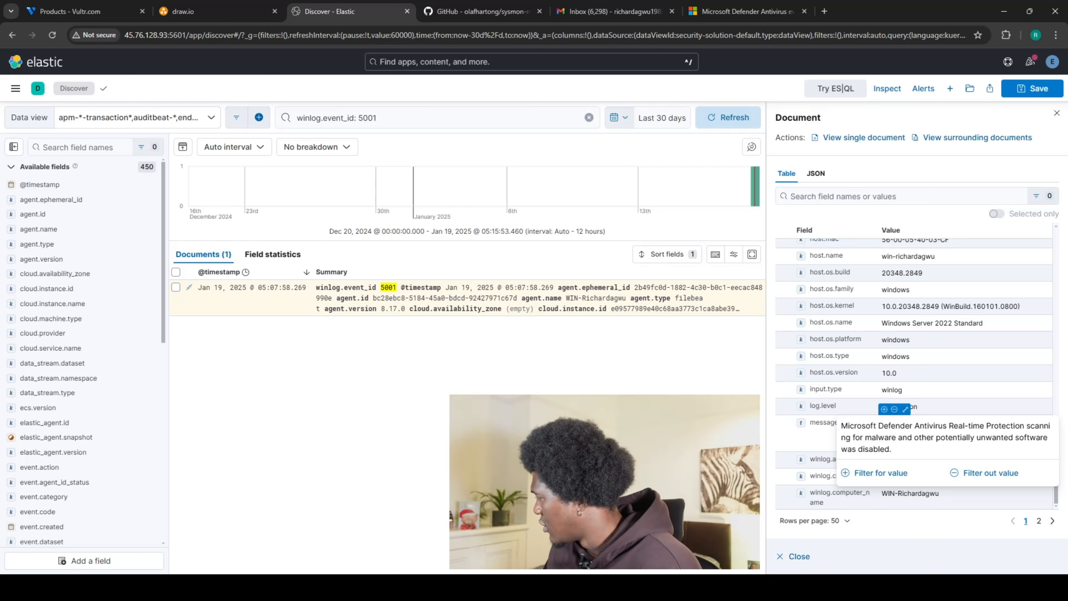
{"action": "key", "text": "Escape"}
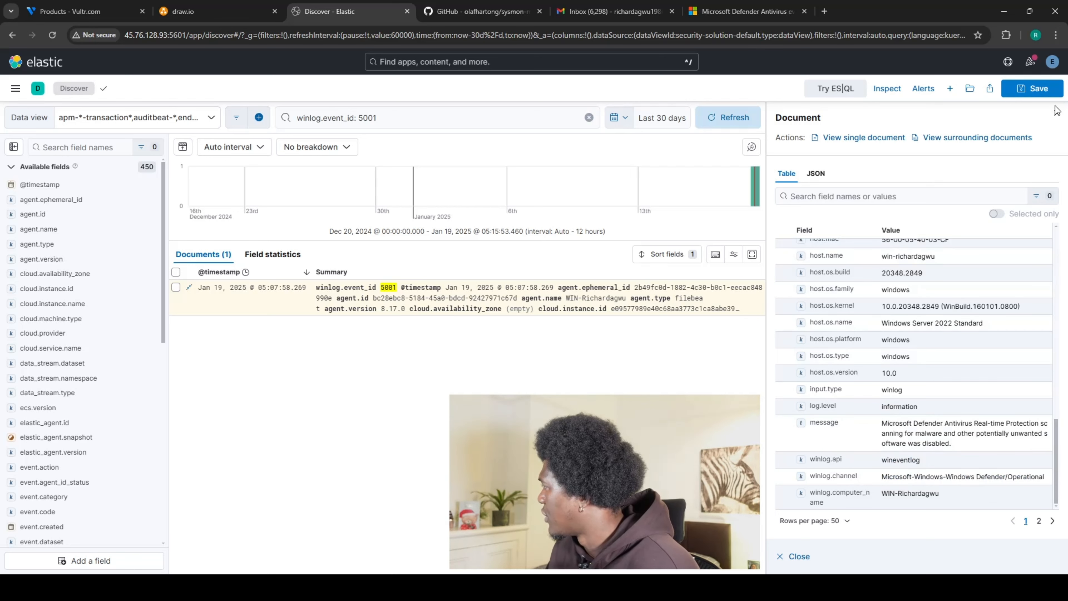